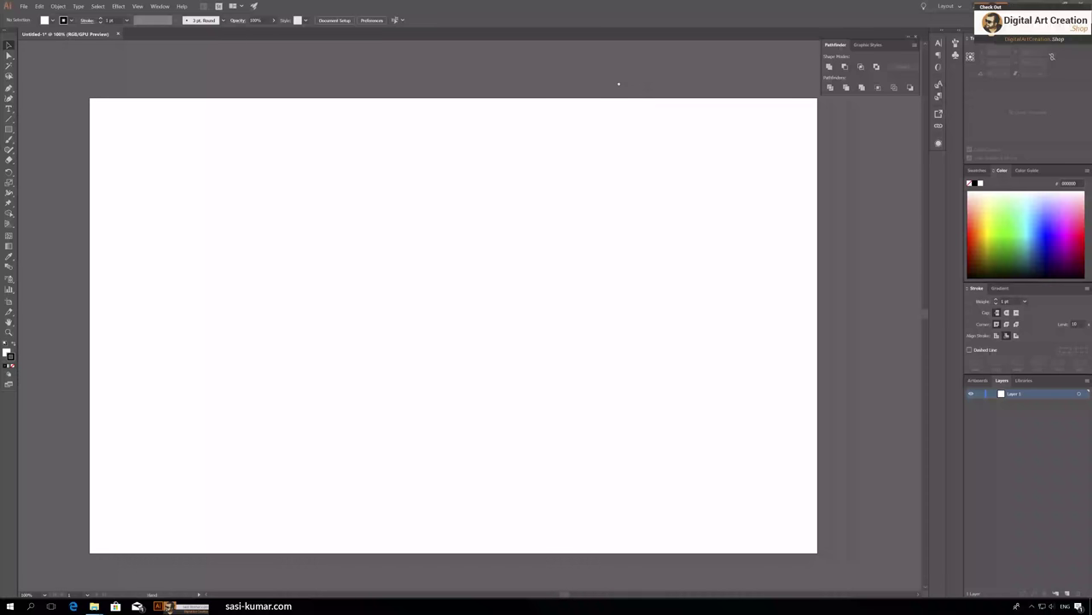
Draw a rectangle covering the artboard with no stroke and brown fill #6B5A50.
left_click_drag(90, 97, 817, 552)
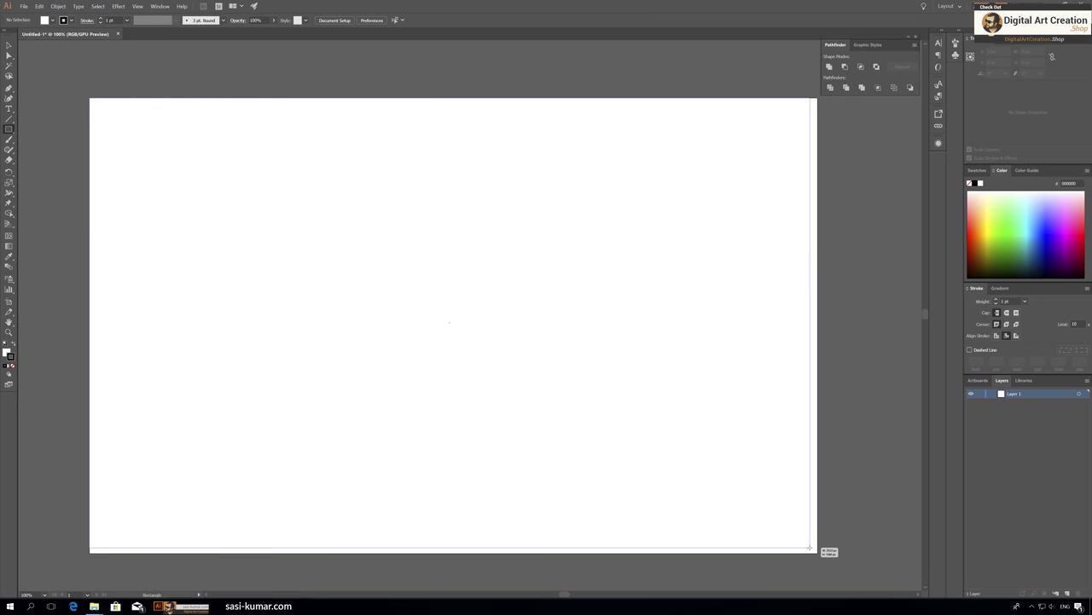
left_click(12, 368)
double_click(7, 352)
left_click_drag(406, 198, 406, 192)
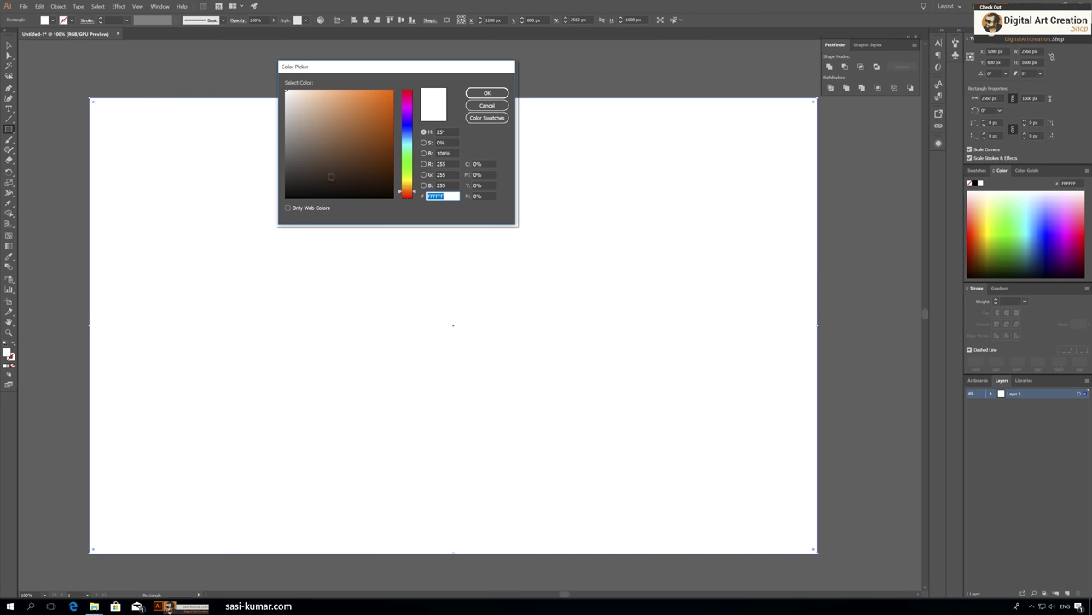
left_click_drag(330, 176, 308, 152)
left_click(487, 93)
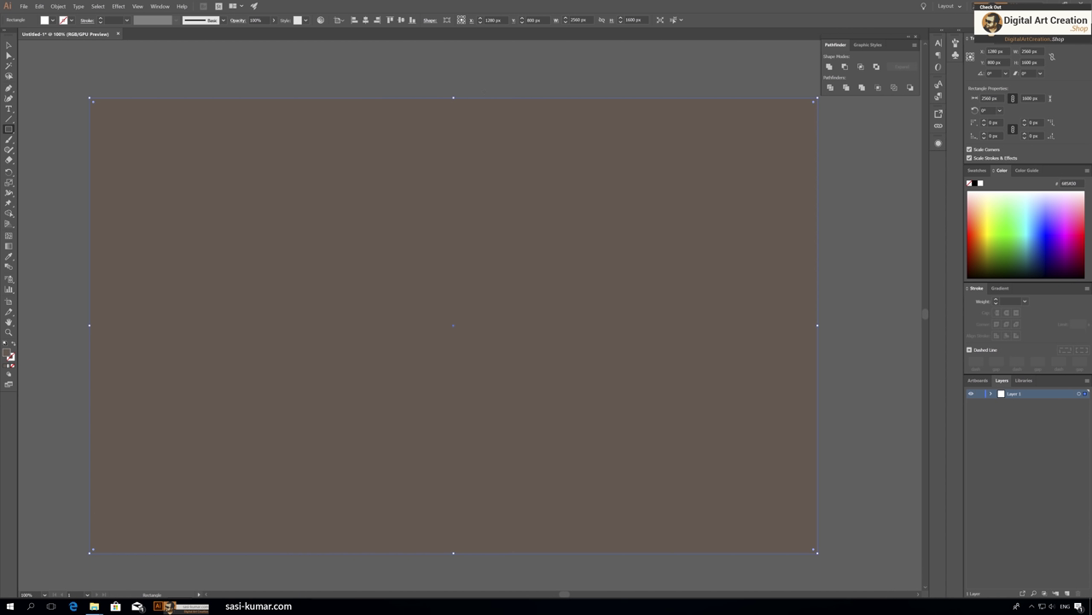
Lock the brown background rectangle in place.
left_click(6, 47)
left_click(58, 7)
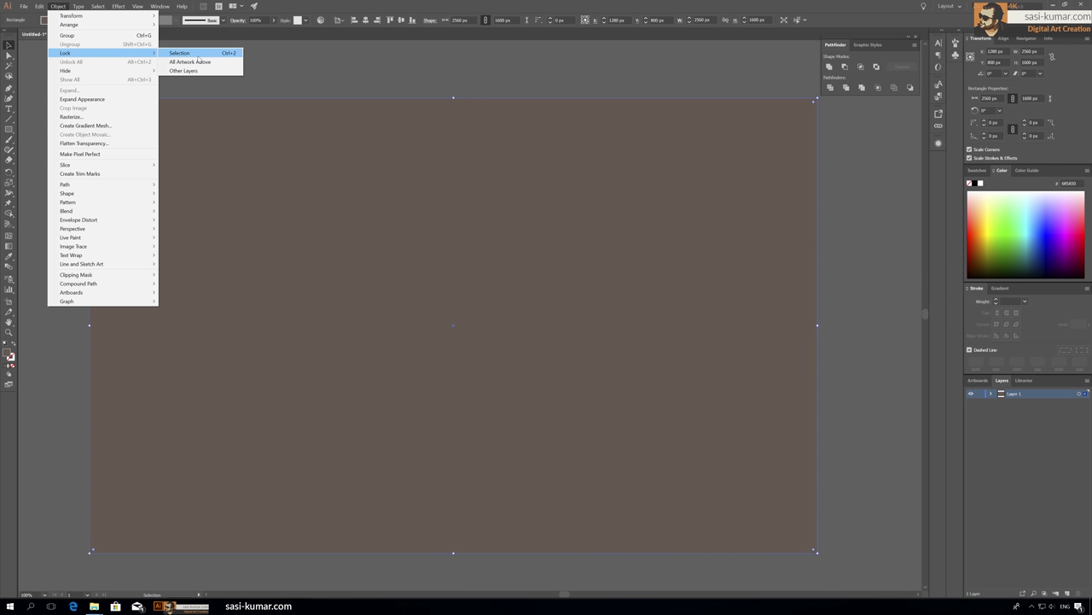
left_click(205, 53)
Draw an 813 px circle filled #F9F3EF, centred on the artboard.
key("ctrl+minus")
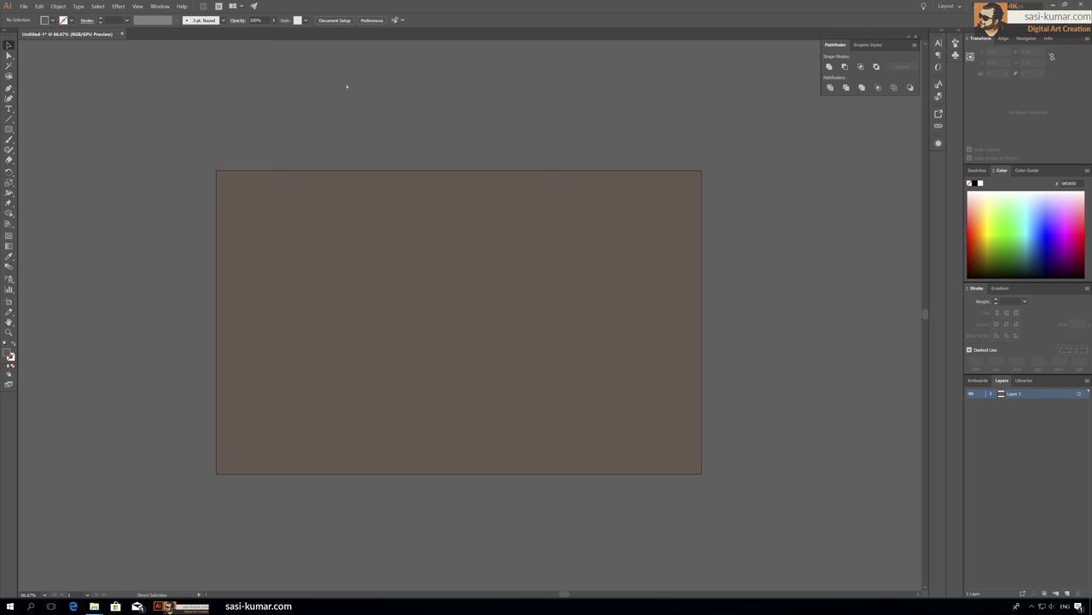
left_click_drag(9, 129, 28, 150)
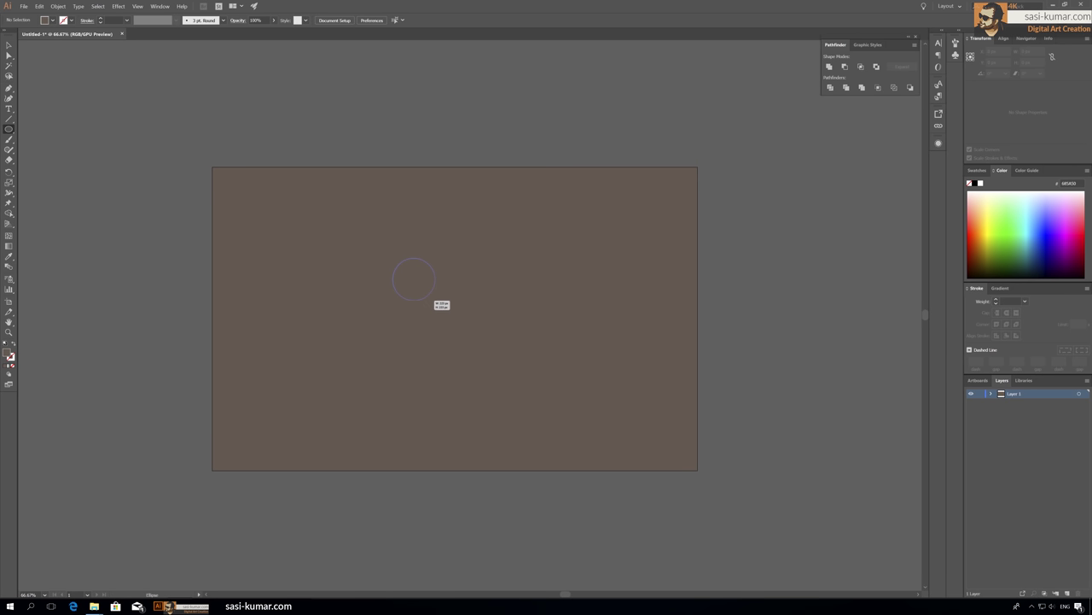
key("v")
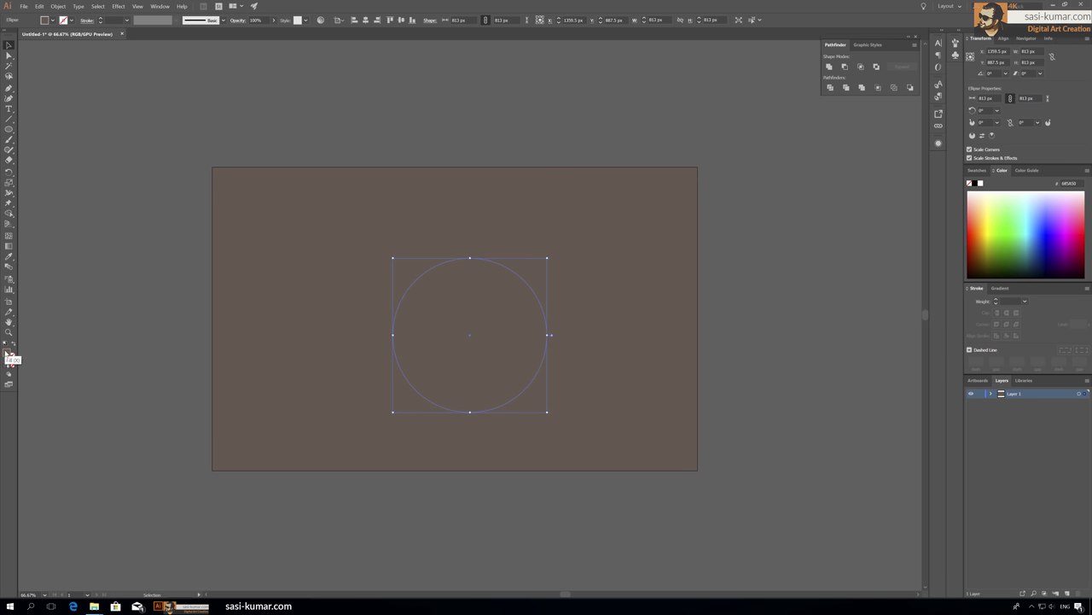
double_click(9, 352)
left_click_drag(299, 115, 289, 91)
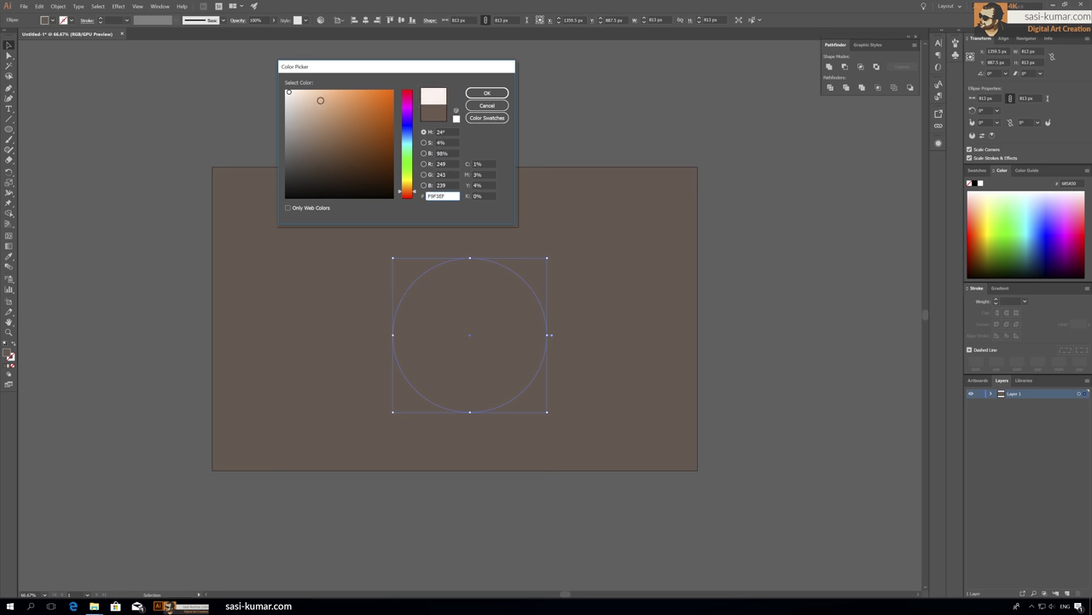
left_click(486, 92)
left_click(365, 20)
left_click(401, 19)
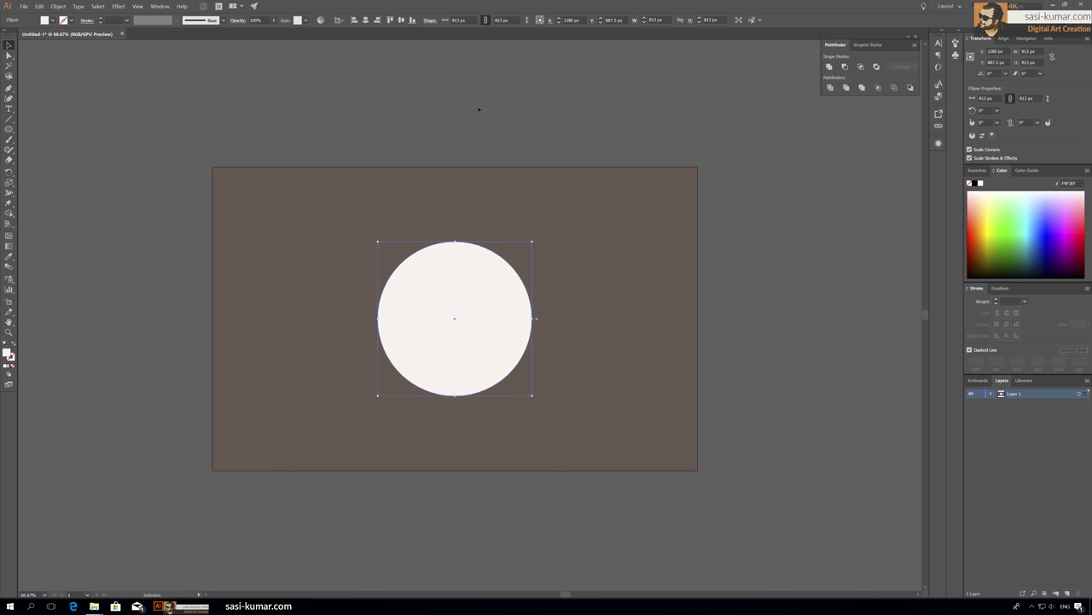
mouse_move(440, 307)
left_mouse_down()
mouse_move(451, 297)
mouse_move(439, 257)
left_mouse_up()
left_click(365, 19)
left_click(400, 20)
Duplicate the circle, scale the copy to 624 px and centre it on the artboard.
left_click_drag(524, 206, 489, 232)
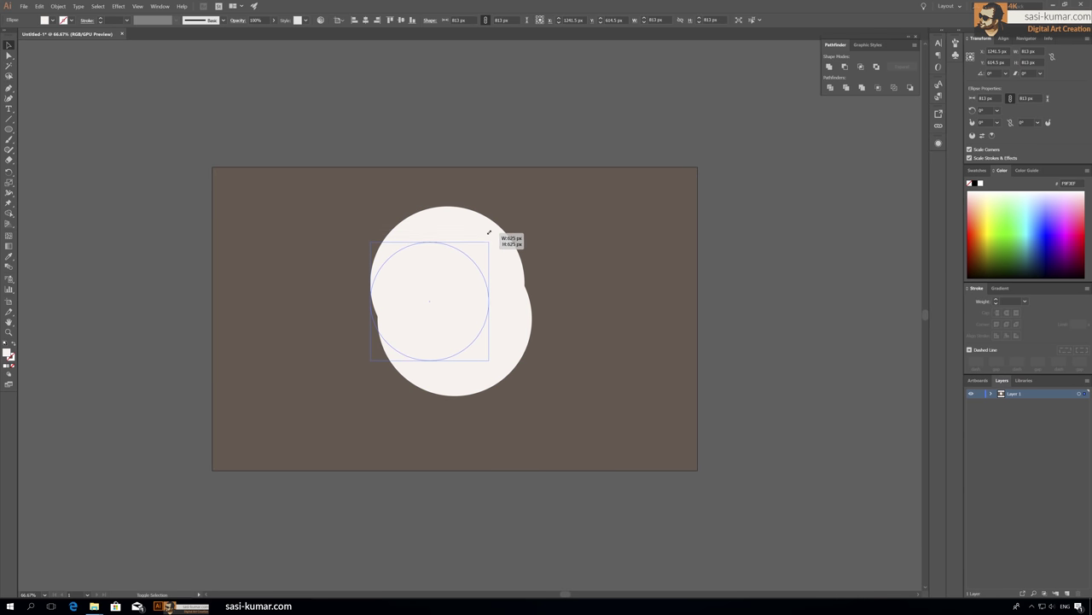
left_click_drag(431, 295, 458, 309)
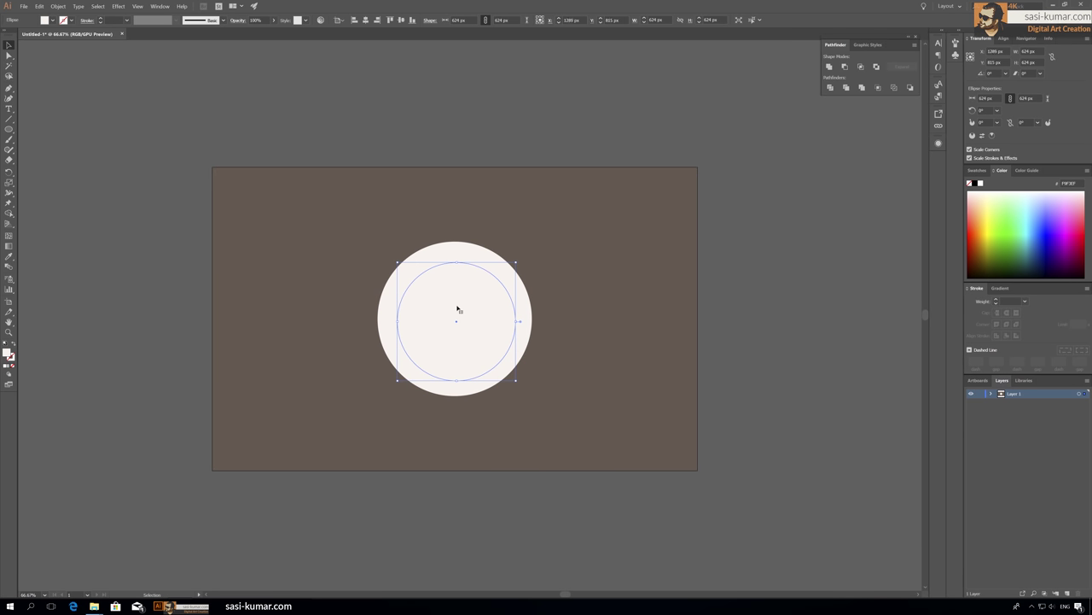
left_click(366, 20)
left_click(400, 19)
left_click(444, 107)
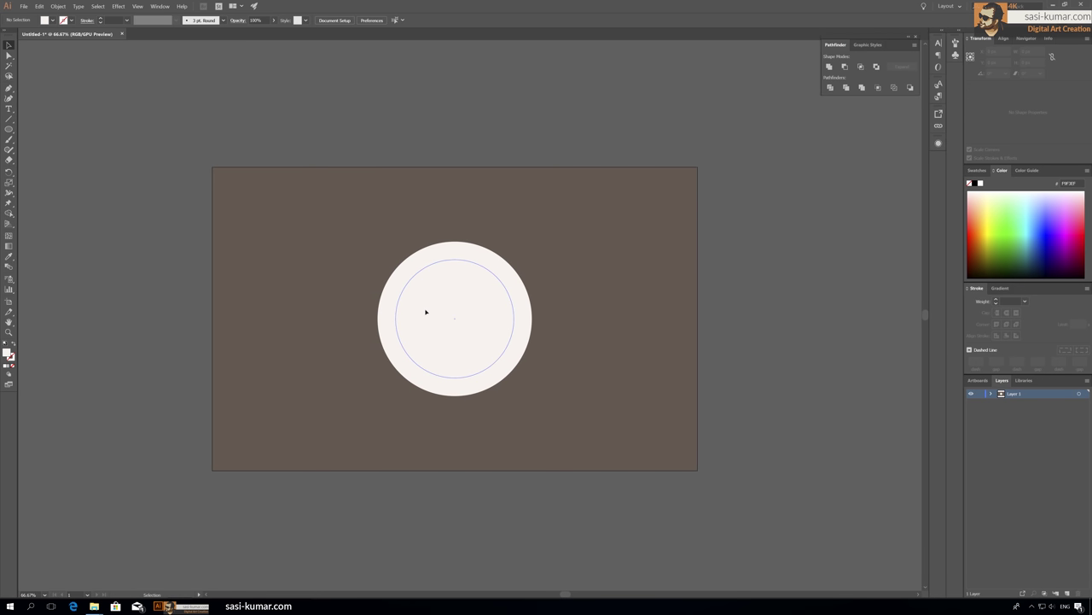
left_click(427, 312)
Give the inner circle a slightly greyer #EFEAE8 fill and zoom to 150%.
double_click(7, 354)
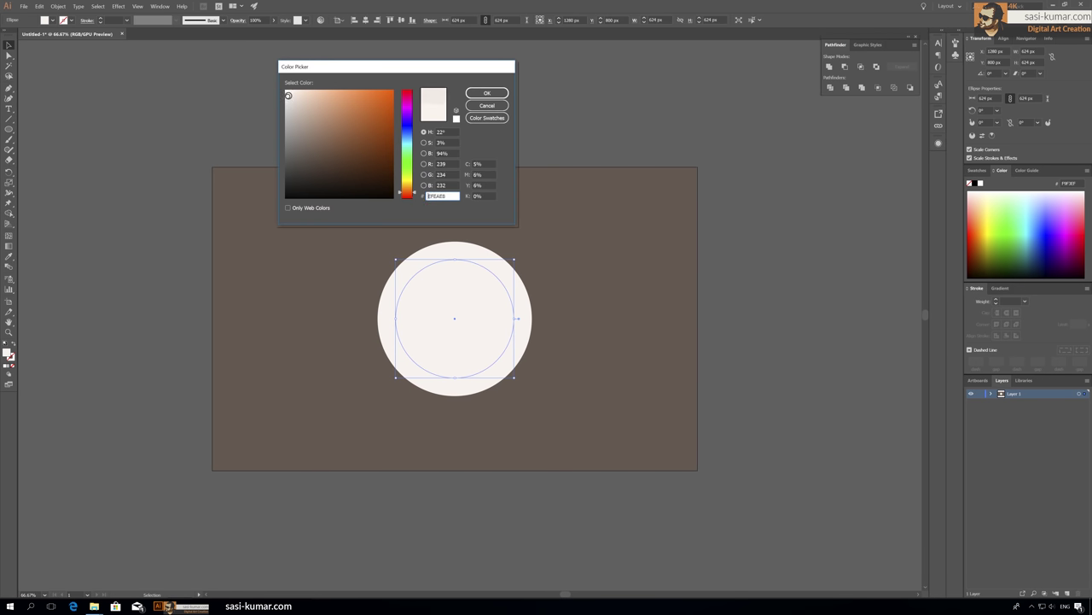
left_click(487, 92)
key("ctrl+plus")
key("ctrl+plus")
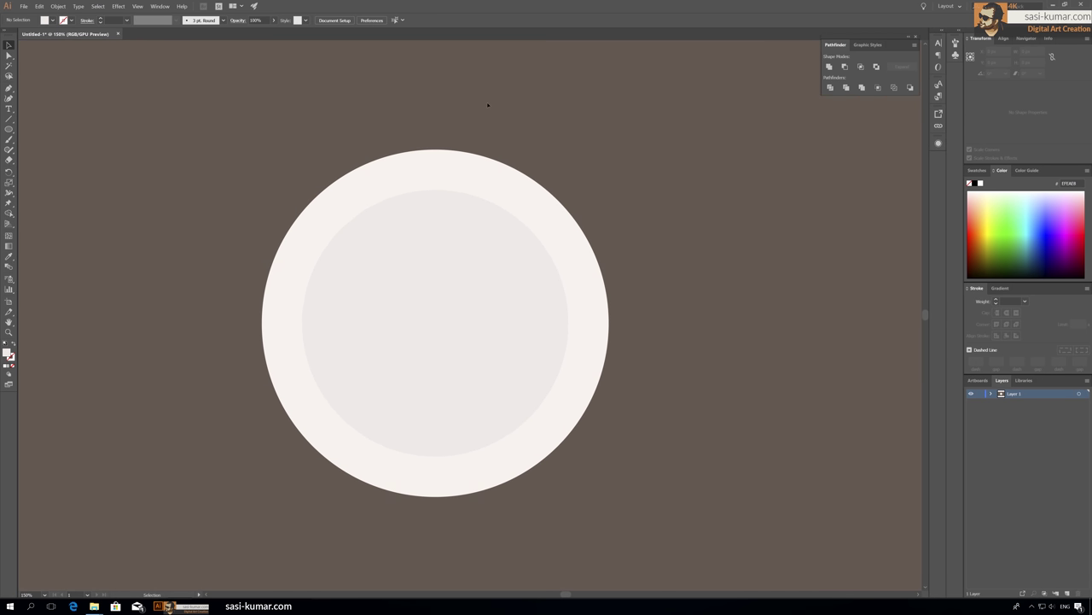
left_click(459, 263)
left_click_drag(435, 246, 485, 243)
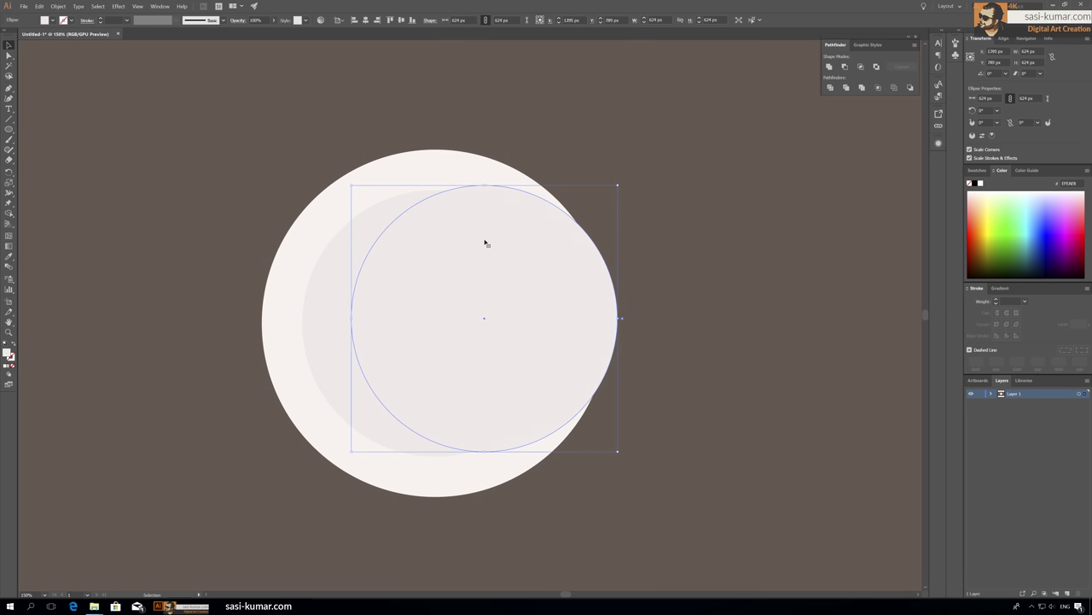
left_click_drag(618, 185, 611, 191)
key("ctrl+z")
key("ctrl+z")
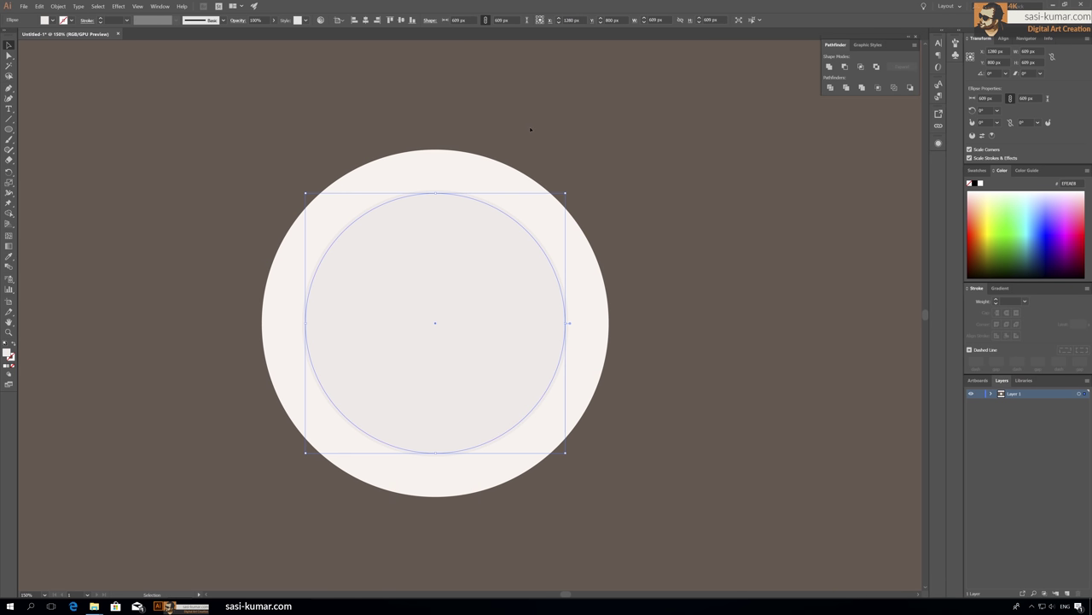
left_click(461, 119)
left_click(487, 204)
Give the inner circle a #CCCCCC grey outline.
double_click(10, 357)
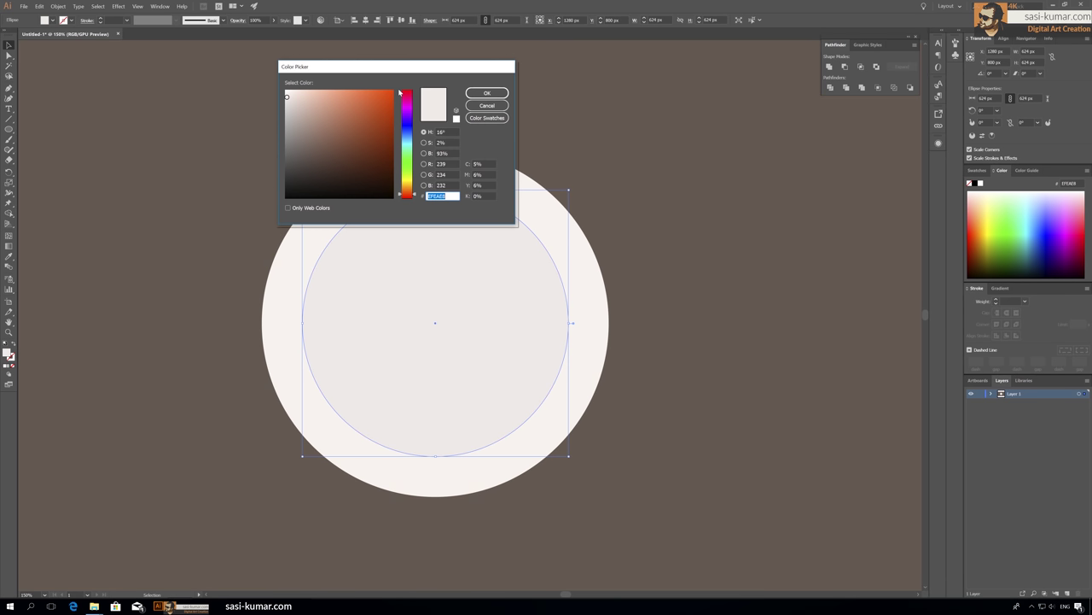
type("cccccc")
key("Return")
left_click(440, 100)
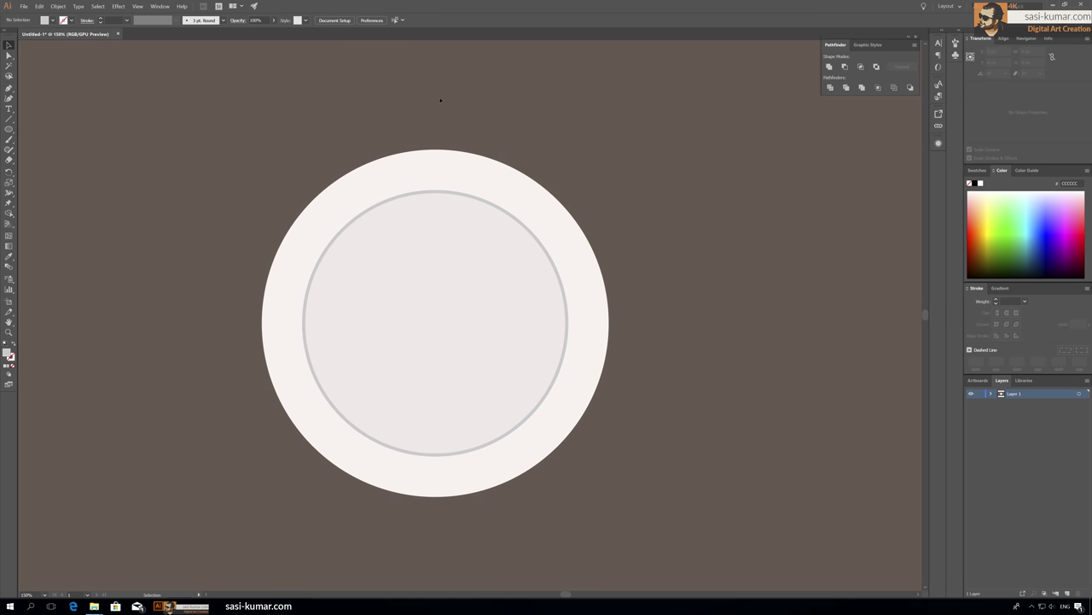
Subtract an offset copy from the outer circle with Minus Front, leaving a crescent.
left_click(426, 175)
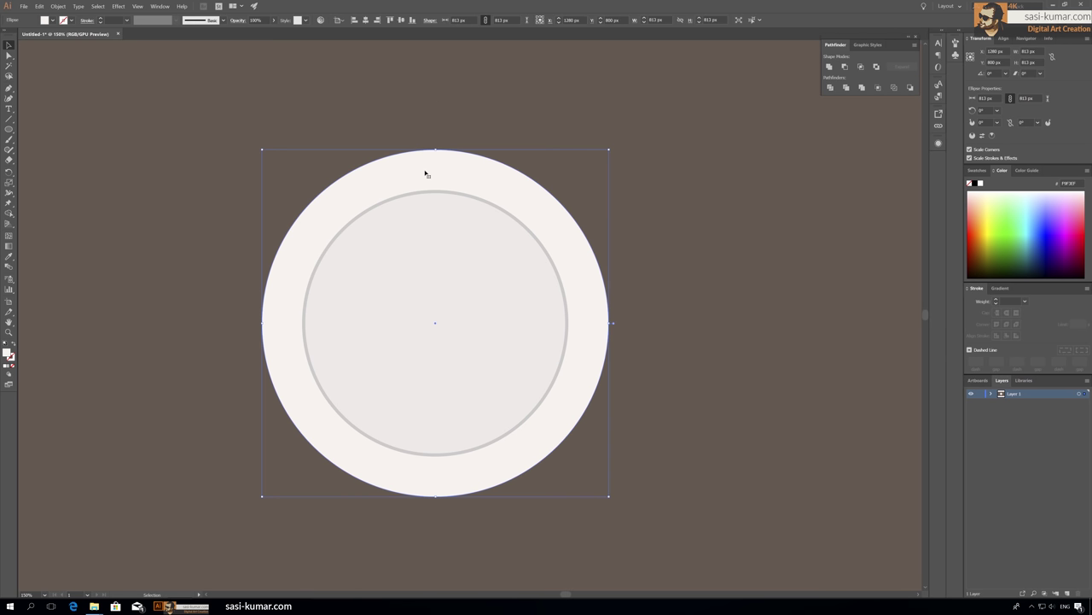
double_click(391, 175)
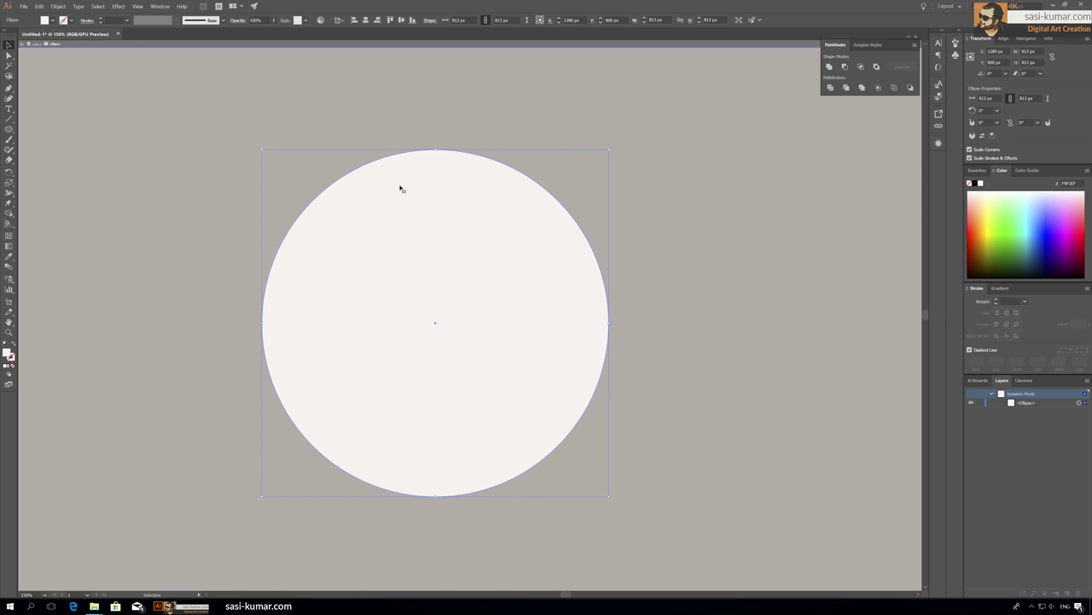
mouse_move(402, 185)
left_mouse_down()
mouse_move(433, 213)
mouse_move(365, 178)
left_mouse_up()
left_click(844, 67)
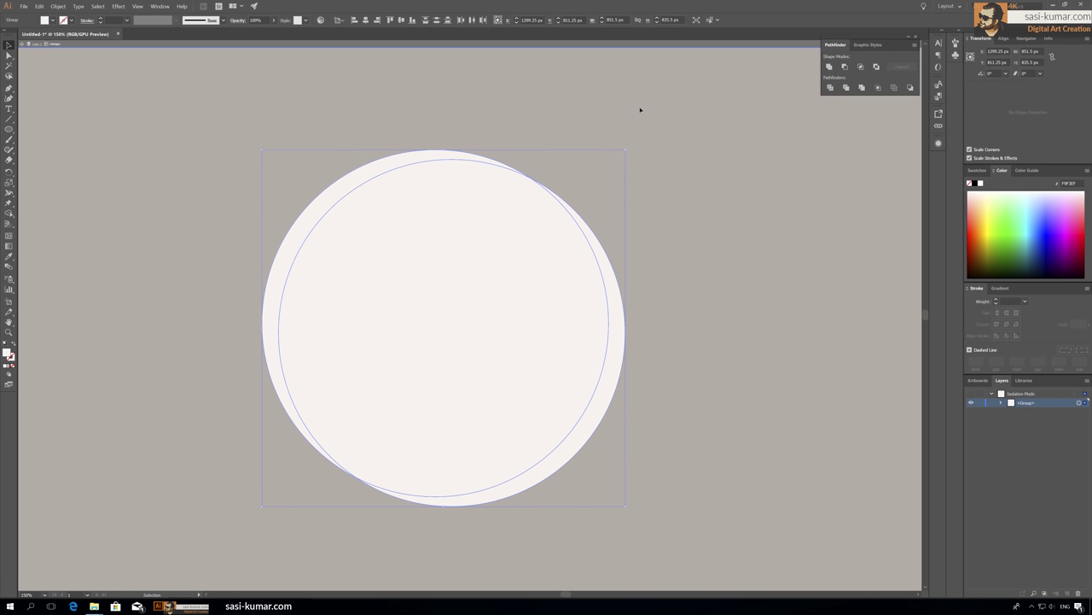
left_click(596, 245)
key("Delete")
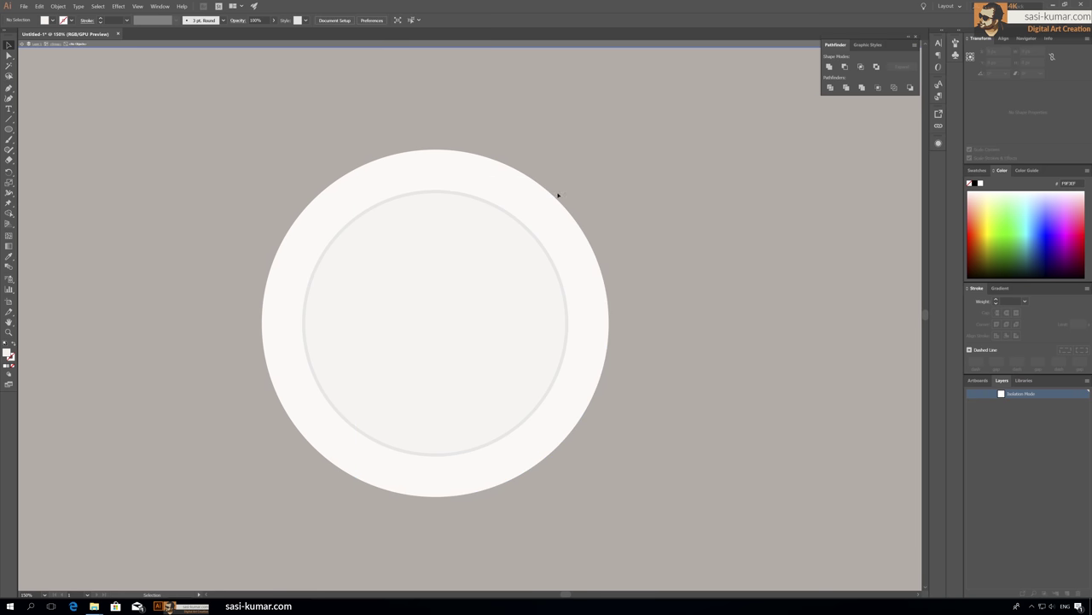
key("ctrl+z")
key("ctrl+z")
key("ctrl+z")
key("ctrl+z")
key("ctrl+z")
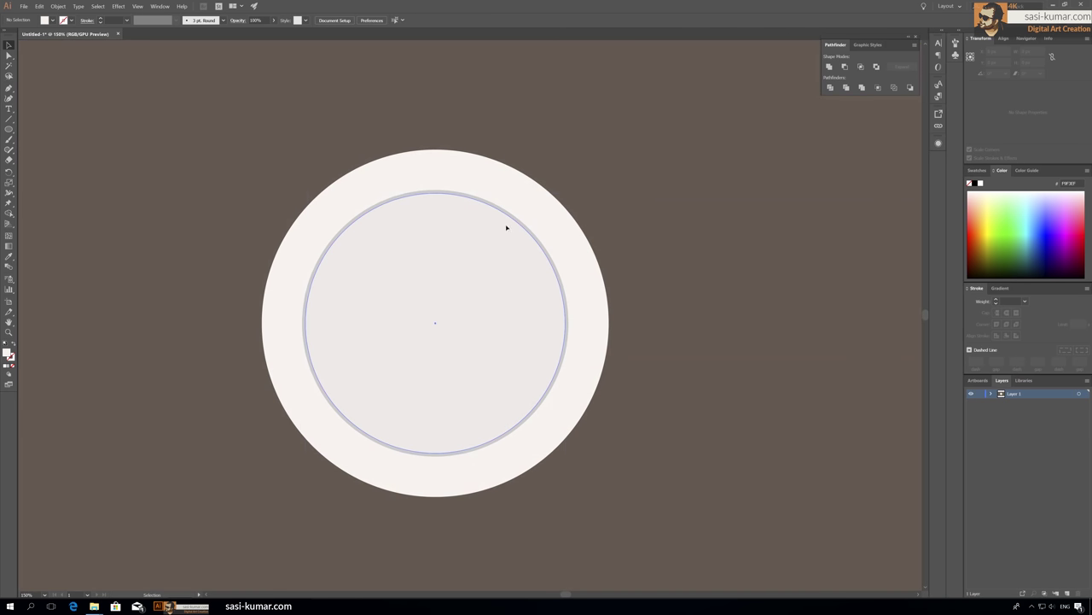
key("ctrl+z")
key("ctrl+z")
key("ctrl+z")
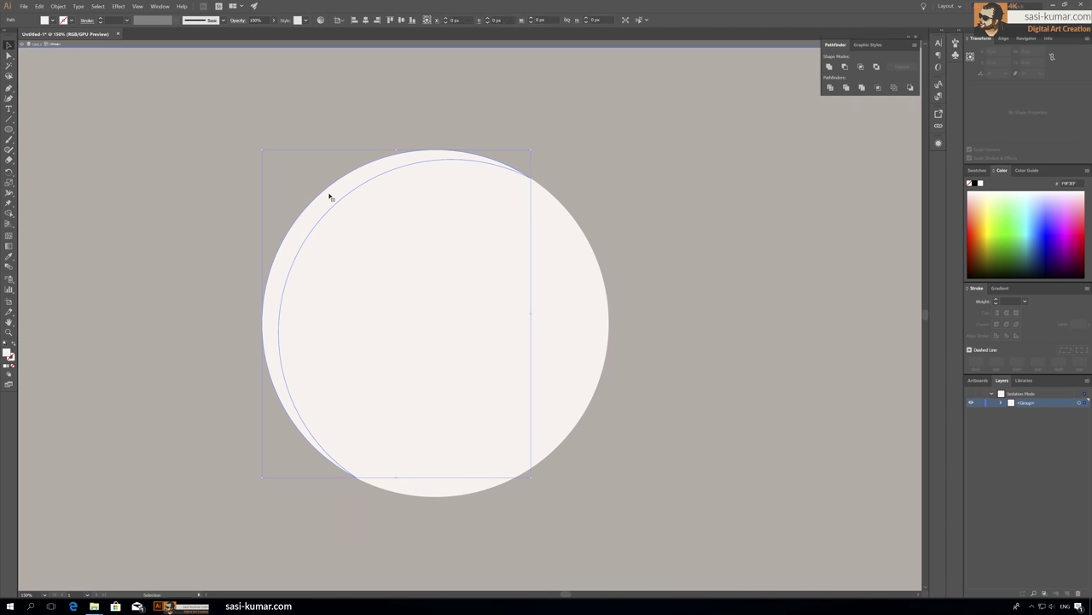
Recolour the left crescent piece to a subtle lighter shade.
double_click(9, 352)
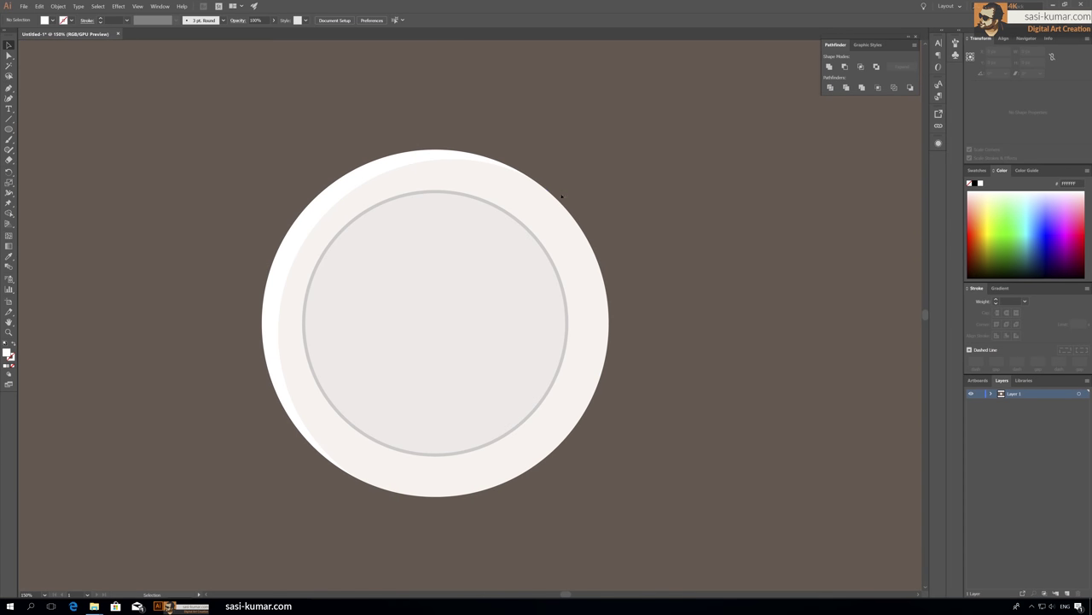
key("a")
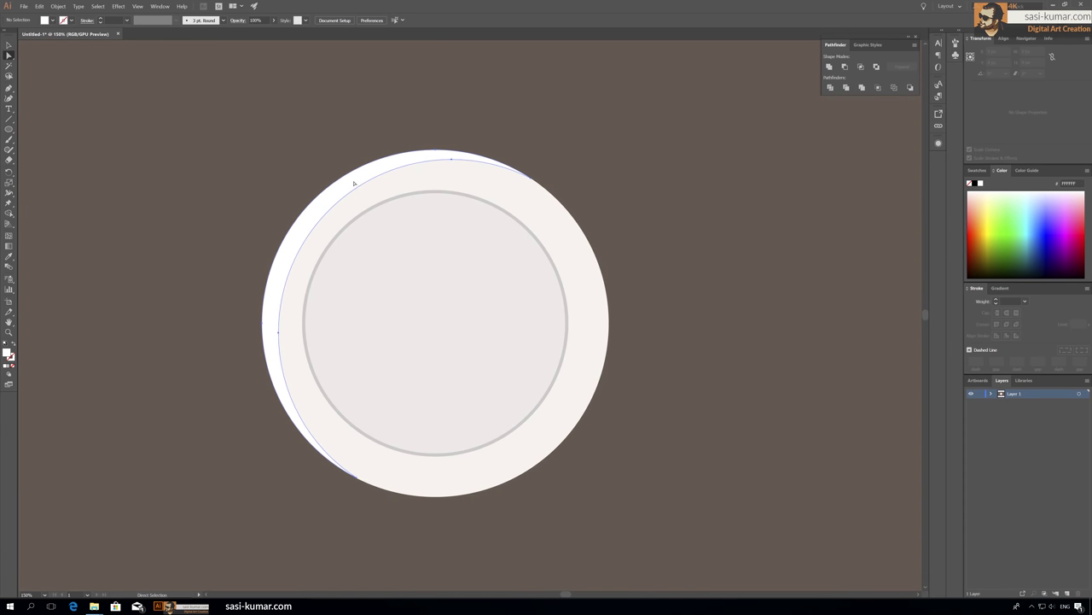
left_click(353, 176)
double_click(9, 353)
left_click(487, 92)
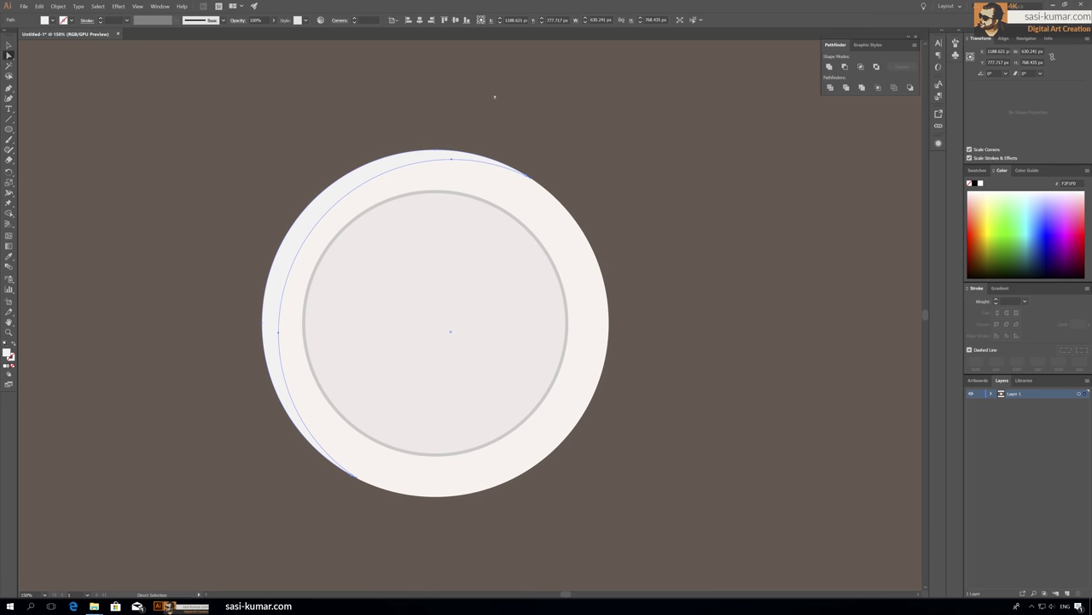
key("v")
left_click(198, 99)
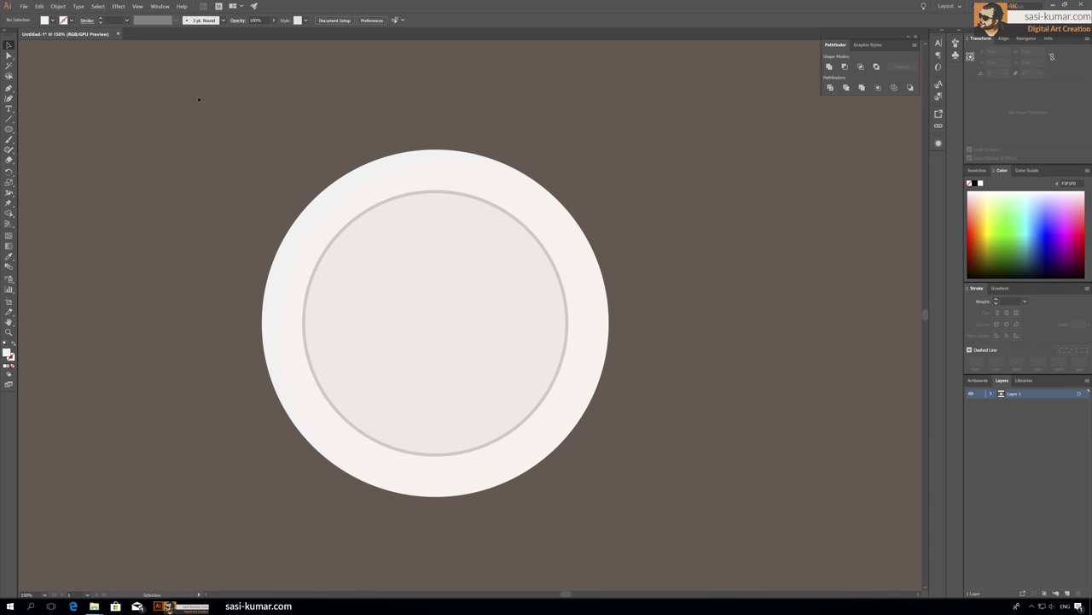
Duplicate the crescent up-left as a white outline with no fill.
double_click(288, 237)
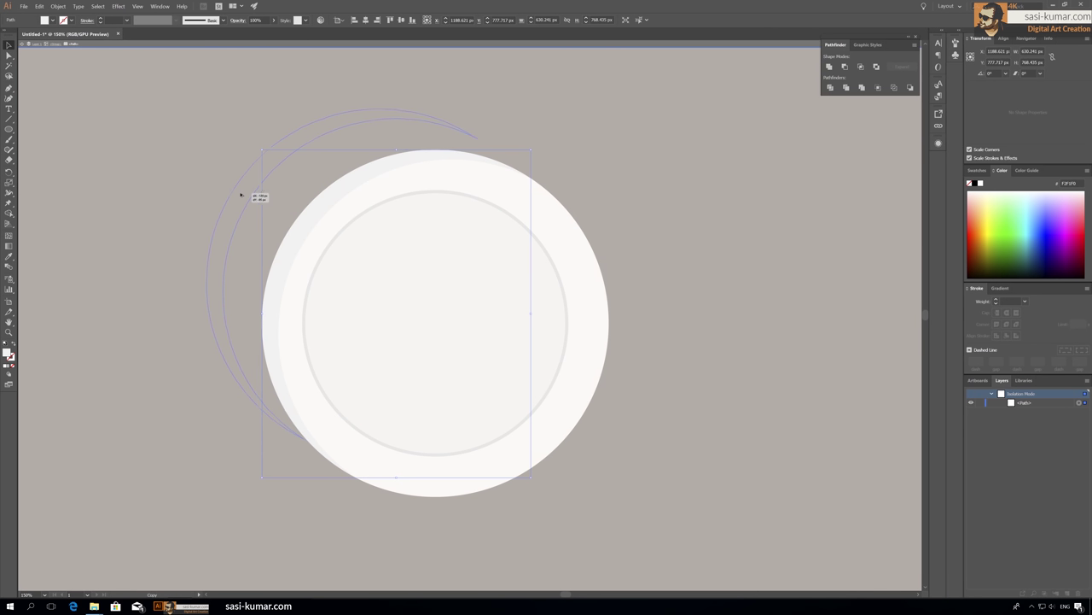
left_click_drag(296, 239, 241, 198)
left_click(13, 344)
left_click(12, 366)
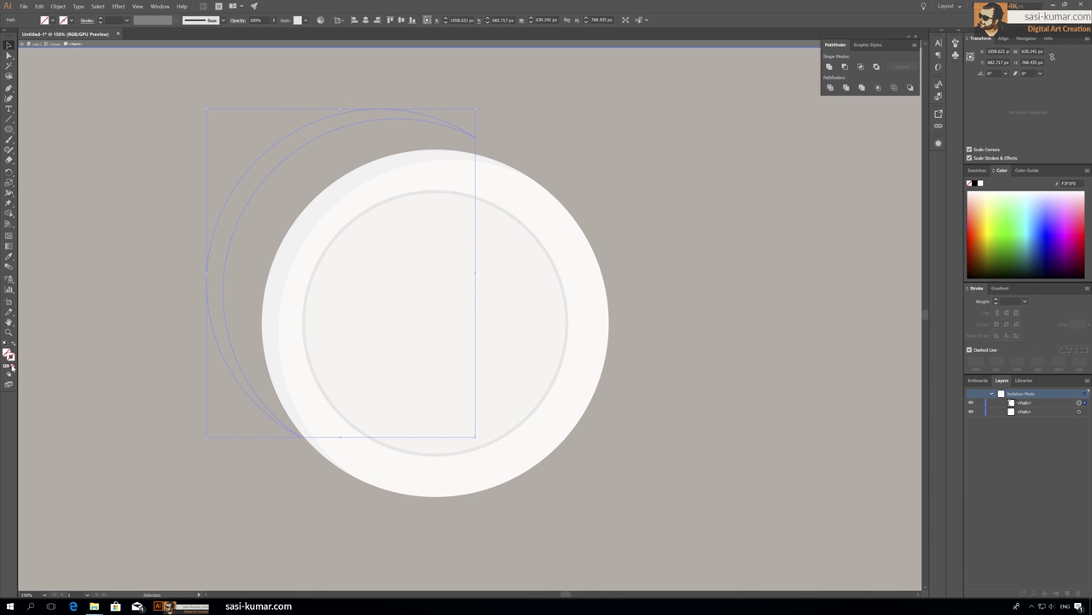
double_click(10, 358)
left_click(487, 95)
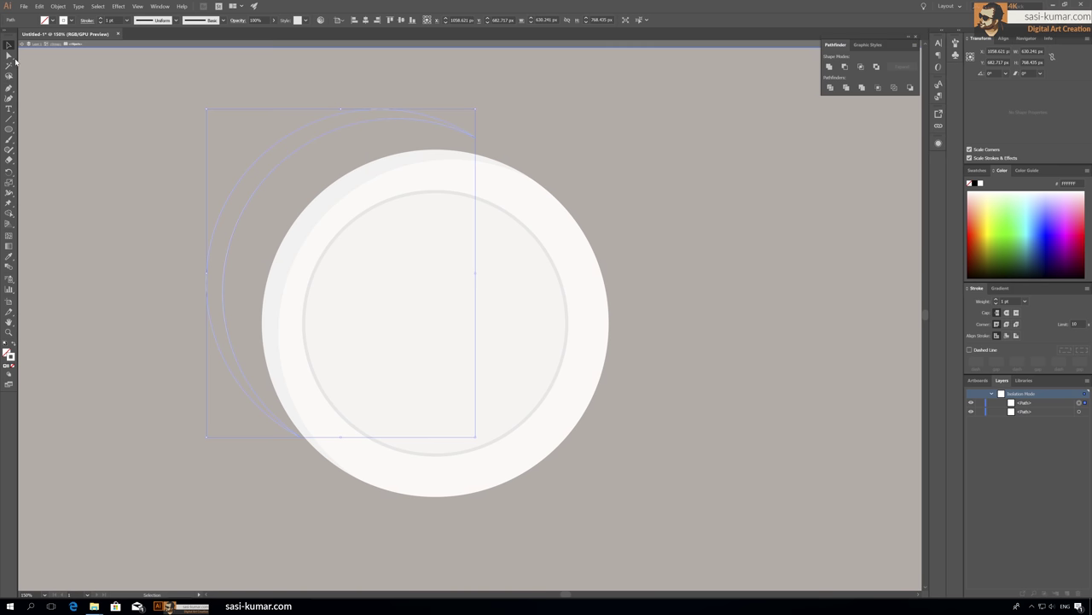
Remove the arc's stray segment and give it a 2 pt tapered stroke profile.
left_click(9, 55)
left_click(210, 341)
key("Delete")
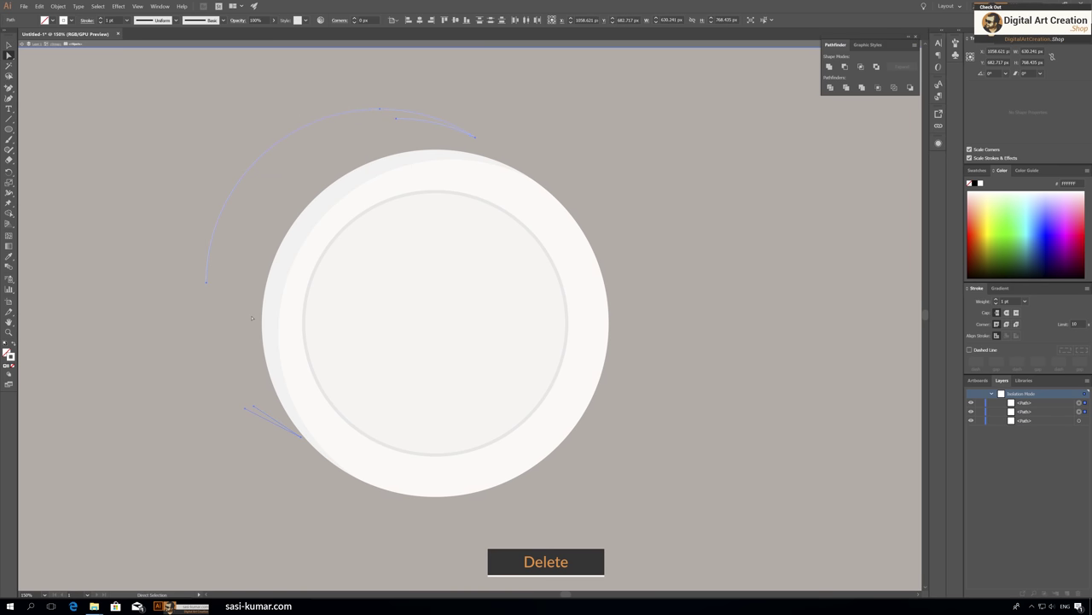
key("ctrl+z")
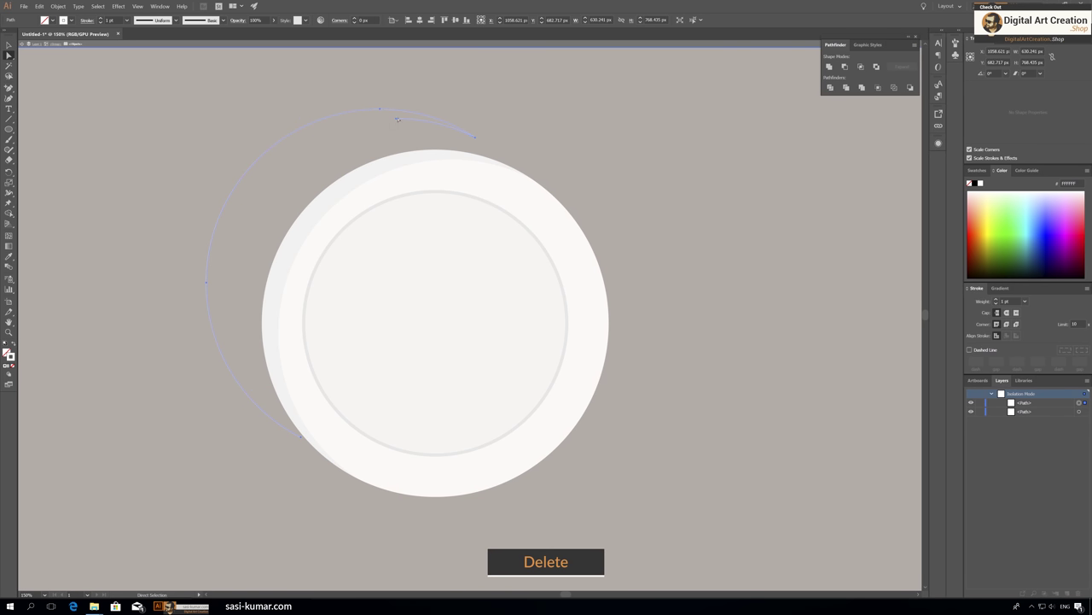
key("v")
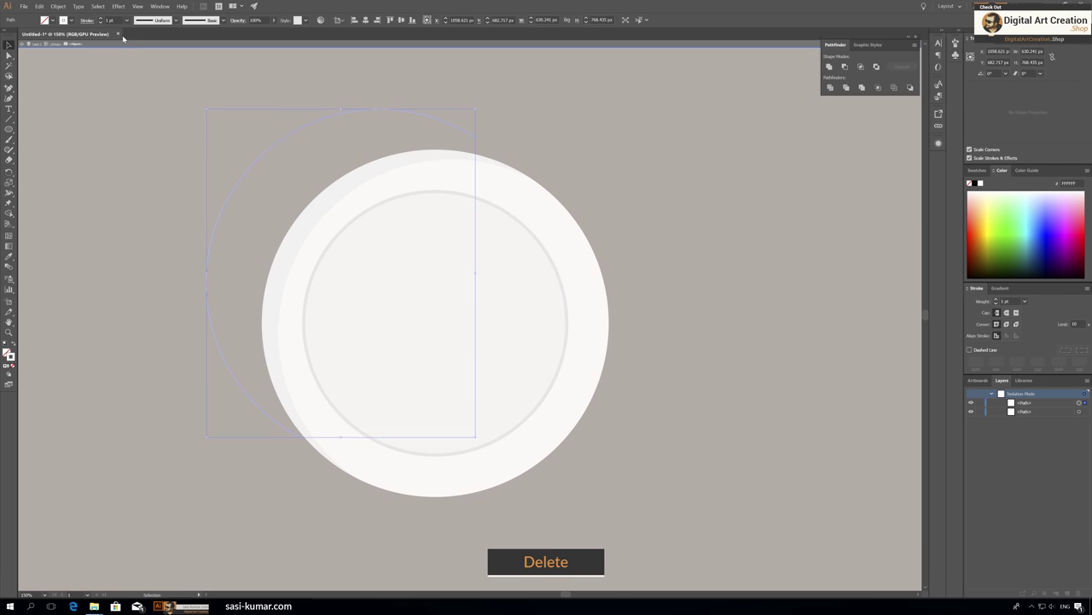
left_click(101, 18)
left_click(176, 20)
left_click(165, 92)
Move the tapered highlight arc onto the big circle's upper-left rim.
double_click(235, 175)
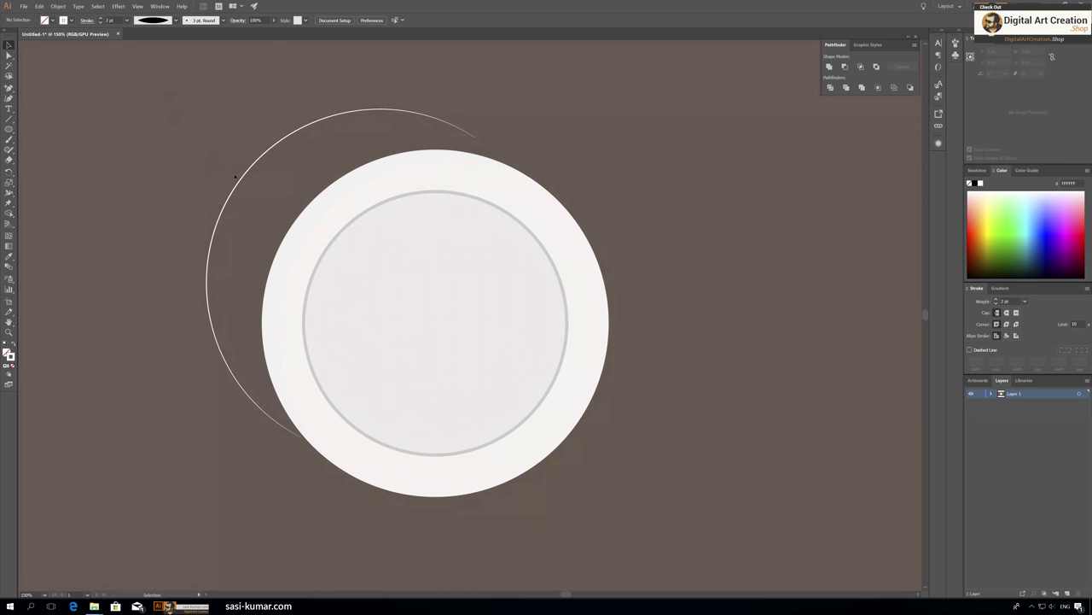
double_click(236, 177)
left_click_drag(237, 179, 294, 224)
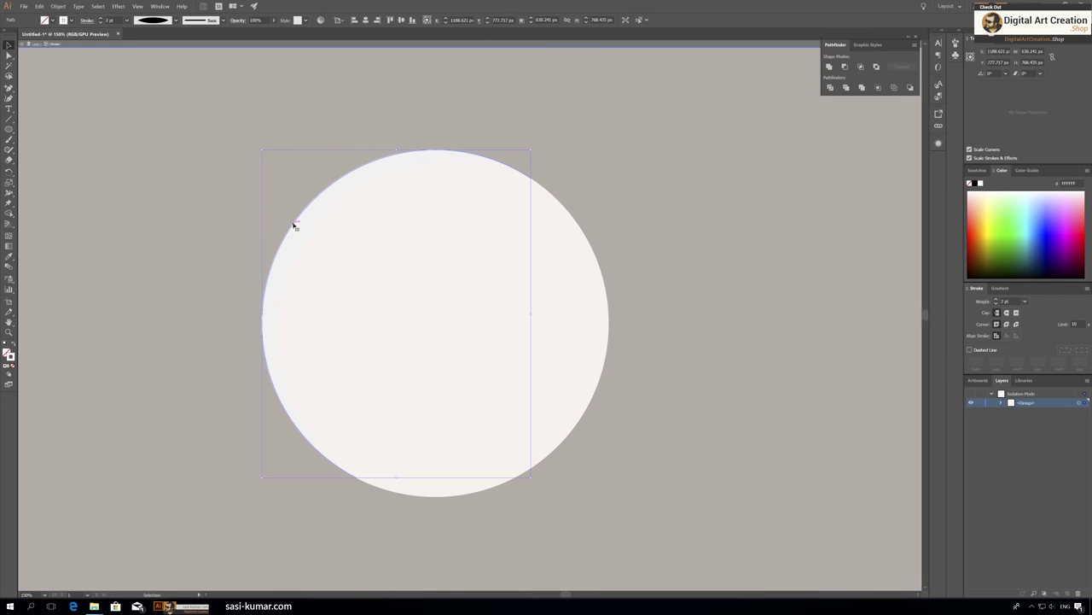
double_click(174, 92)
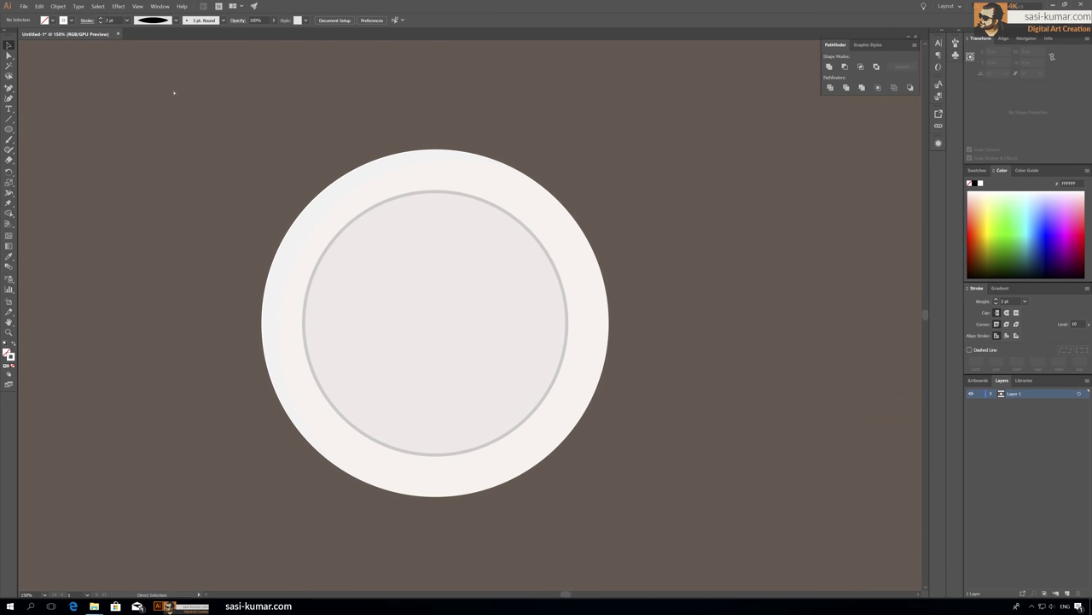
scroll(307, 194, "up", 3)
double_click(298, 240)
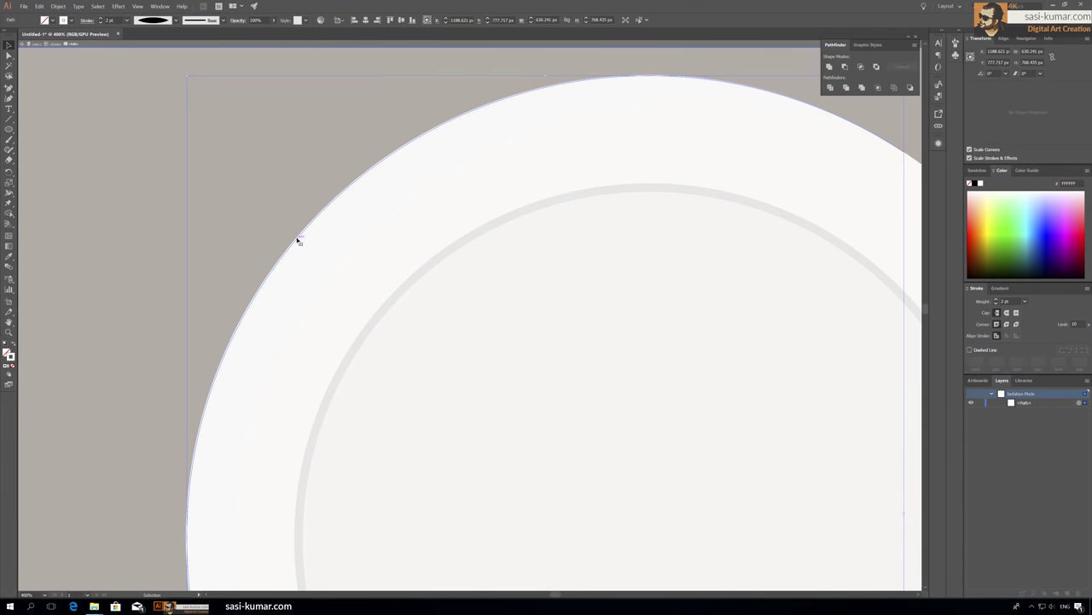
scroll(501, 278, "down", 2)
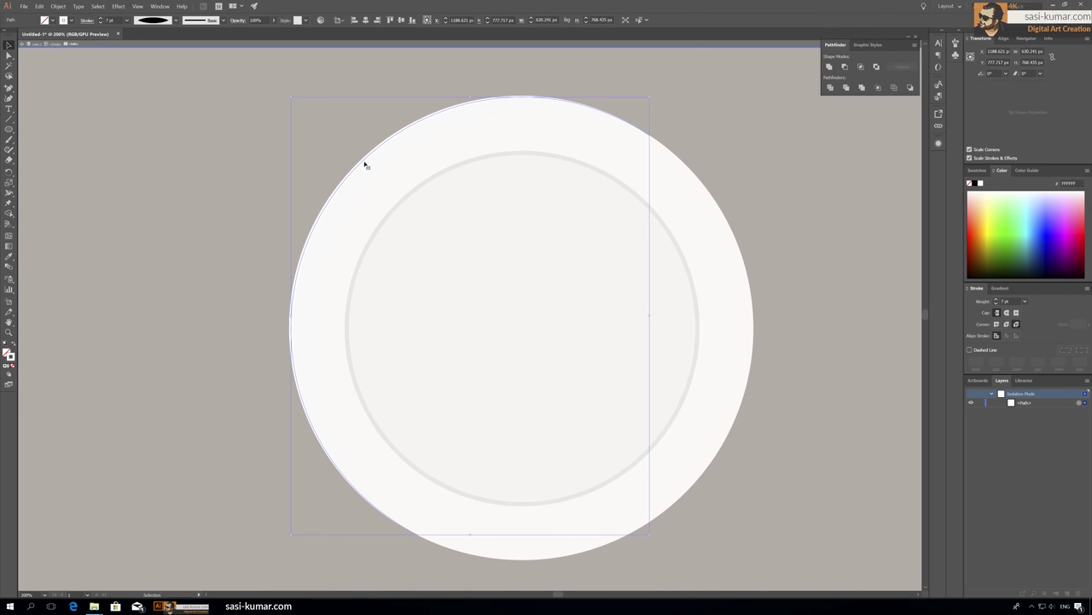
scroll(377, 270, "up", 2)
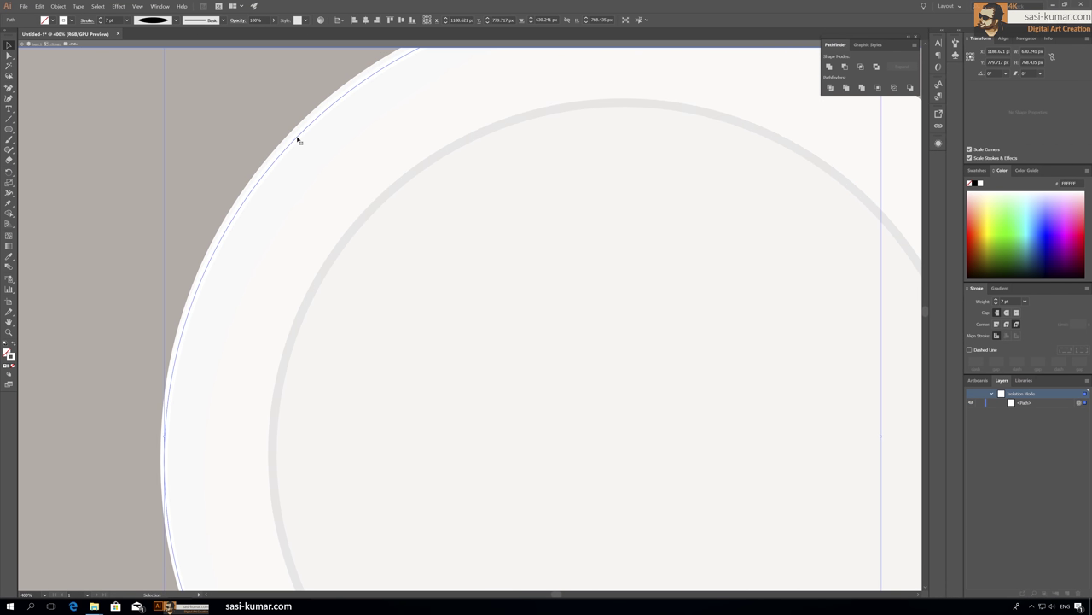
left_click(251, 139)
double_click(251, 139)
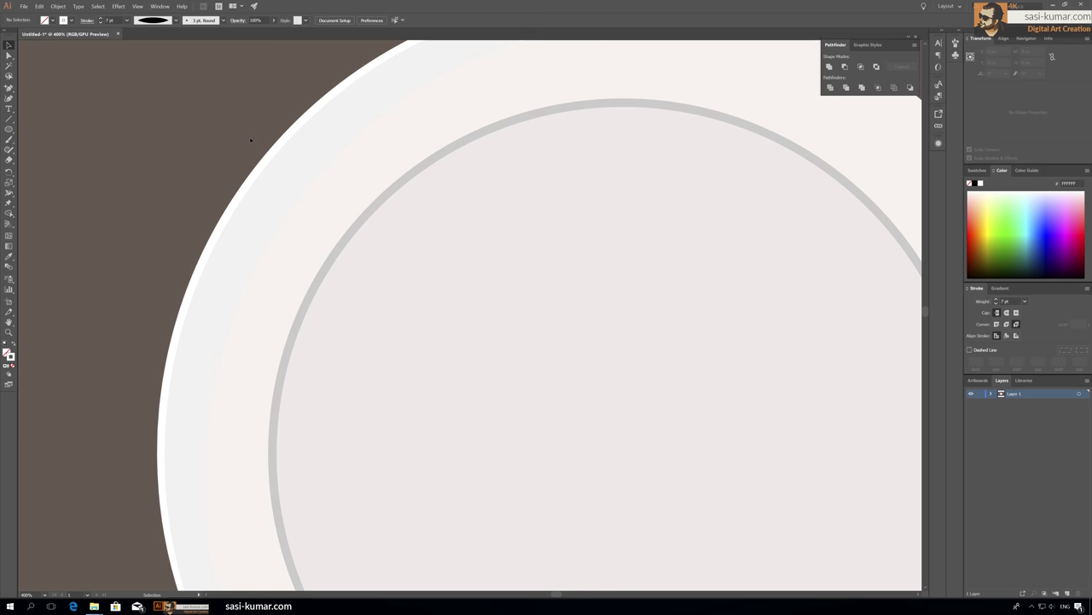
scroll(402, 153, "down", 3)
scroll(561, 166, "down", 2)
scroll(434, 317, "down", 1)
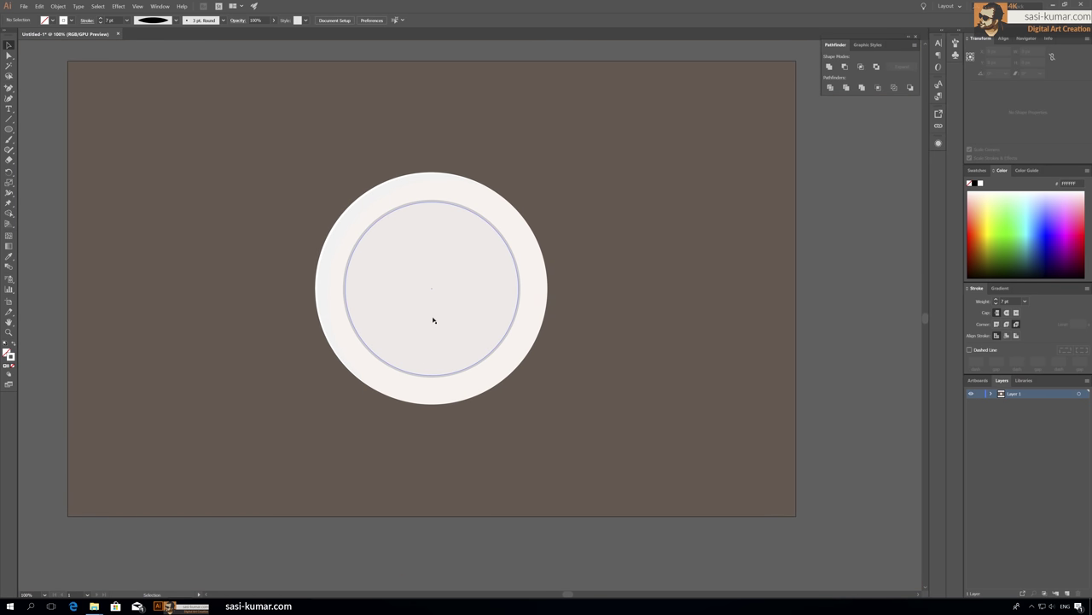
Enlarge a copy of the outer circle to about 774.5 × 790.5 px, offset right.
key("ctrl+a")
left_click(495, 120)
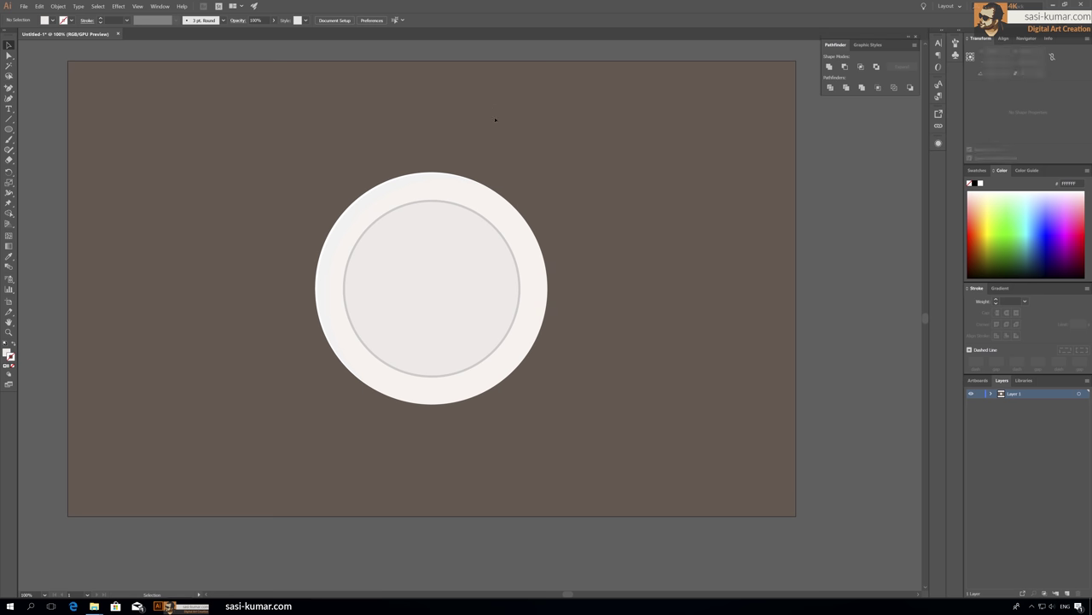
key("ctrl+a")
left_click(438, 107)
double_click(468, 244)
key("Escape")
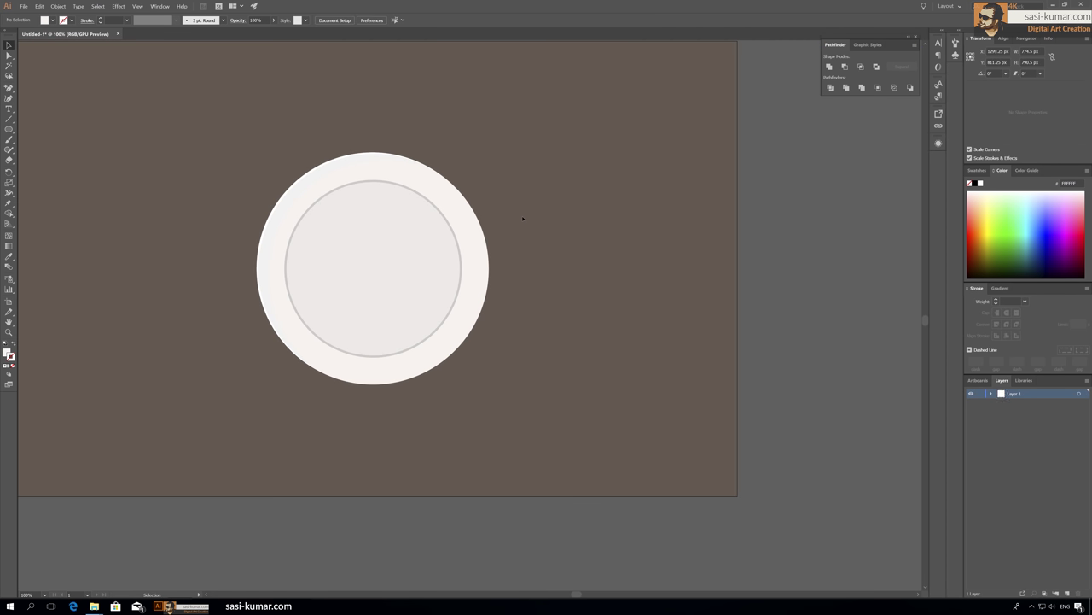
left_click_drag(489, 383, 496, 398)
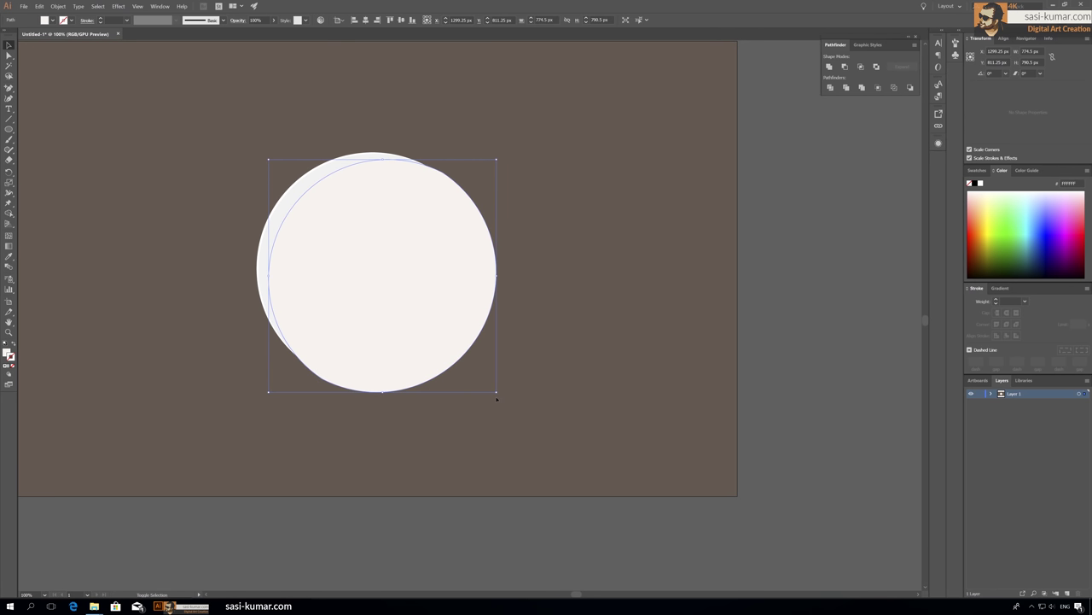
Fill the circle copy with black #000000 at 25% opacity.
left_click_drag(397, 255, 398, 259)
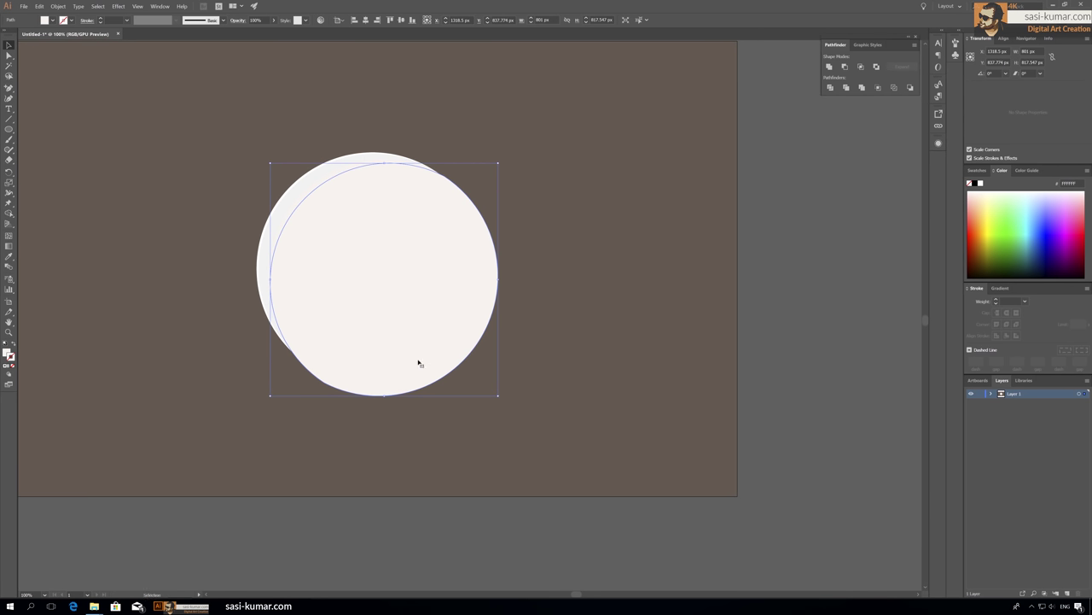
left_click_drag(419, 363, 412, 343)
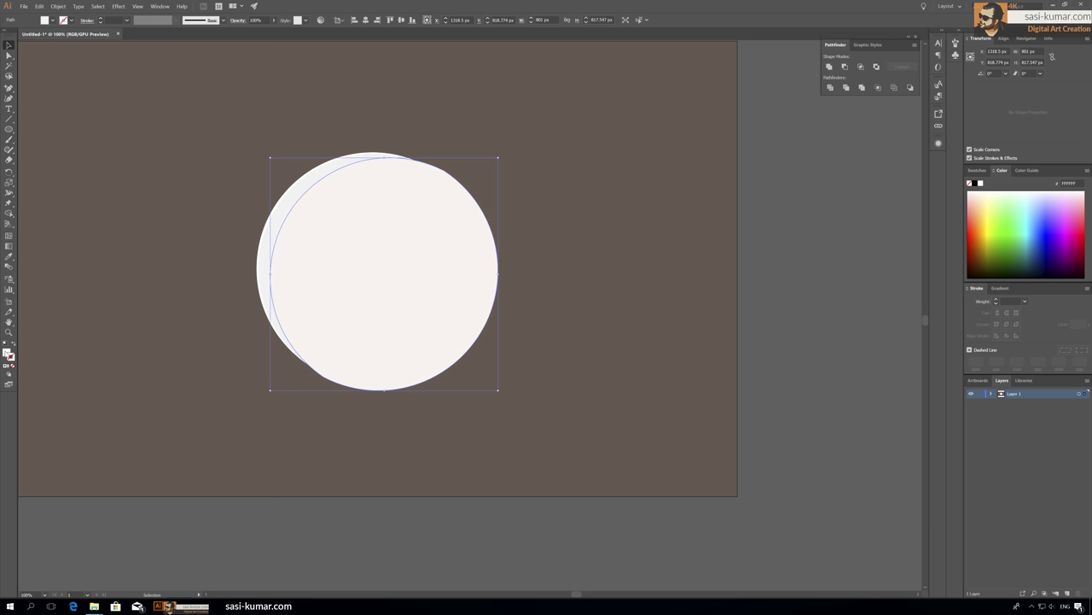
double_click(7, 353)
left_click(486, 92)
double_click(8, 353)
type("000000")
left_click(487, 93)
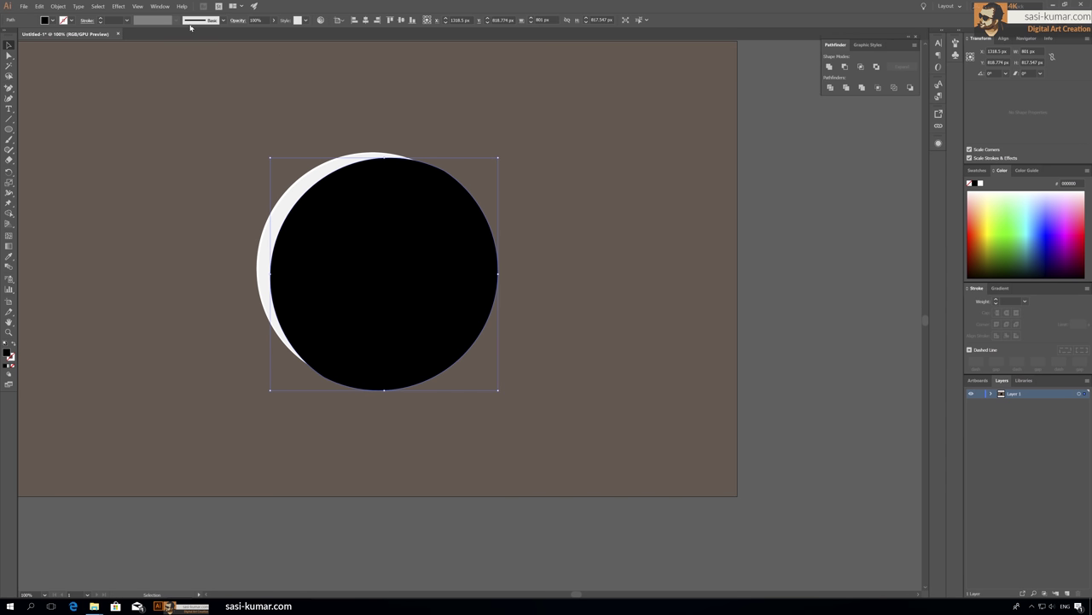
type("25")
key("Return")
Send the black circle behind the plate and fit it as a lower-right shadow.
key("ctrl+bracketleft")
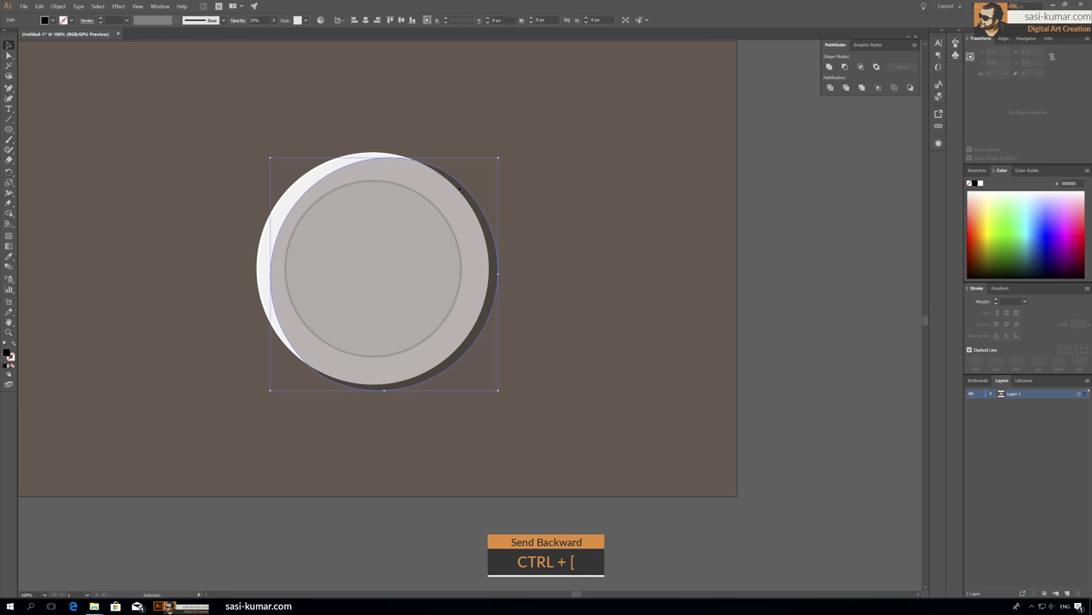
key("ctrl+bracketleft")
key("ctrl+bracketleft")
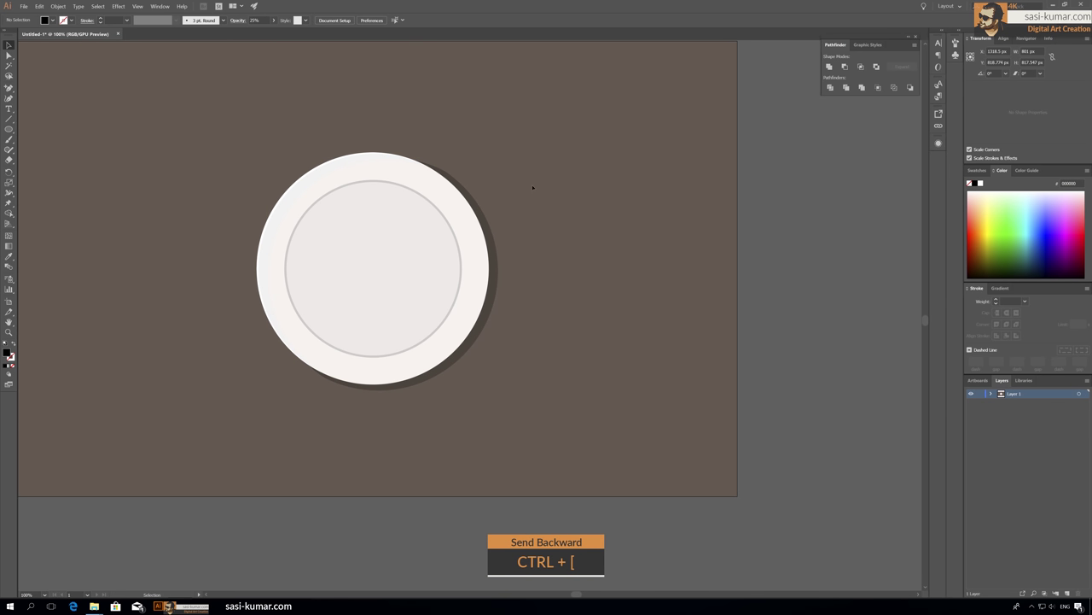
left_click(532, 185)
left_click(496, 297)
key("shift+Down")
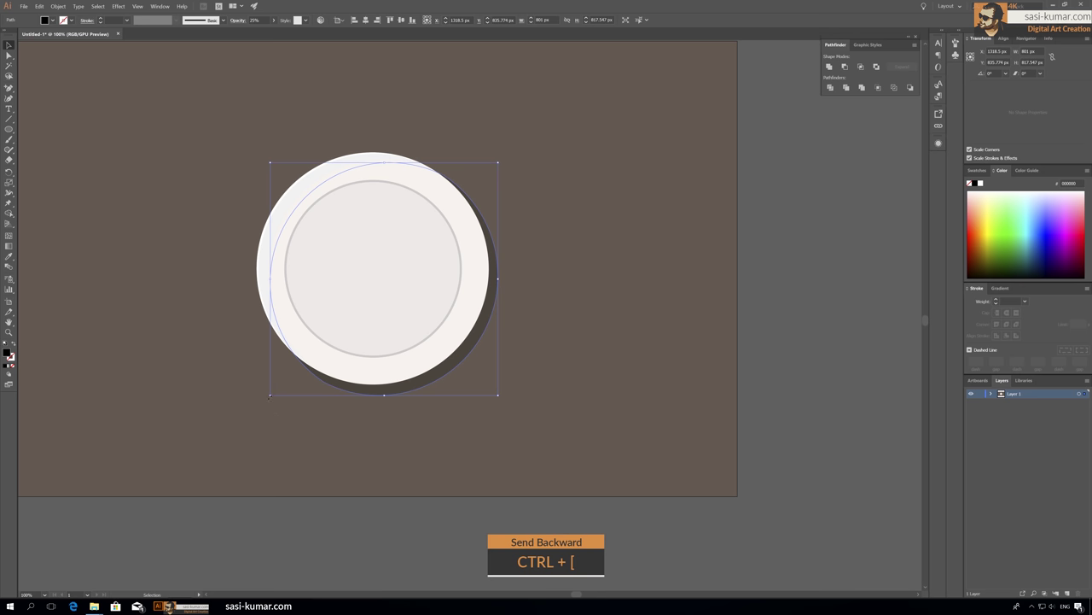
left_click_drag(269, 395, 274, 389)
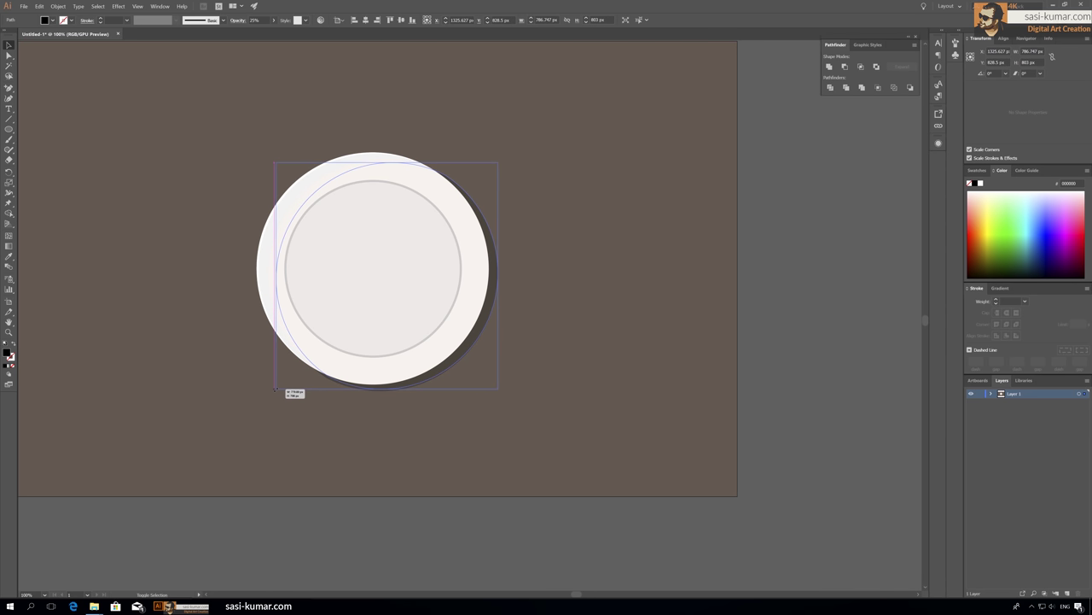
left_click(532, 373)
left_click_drag(483, 325, 481, 318)
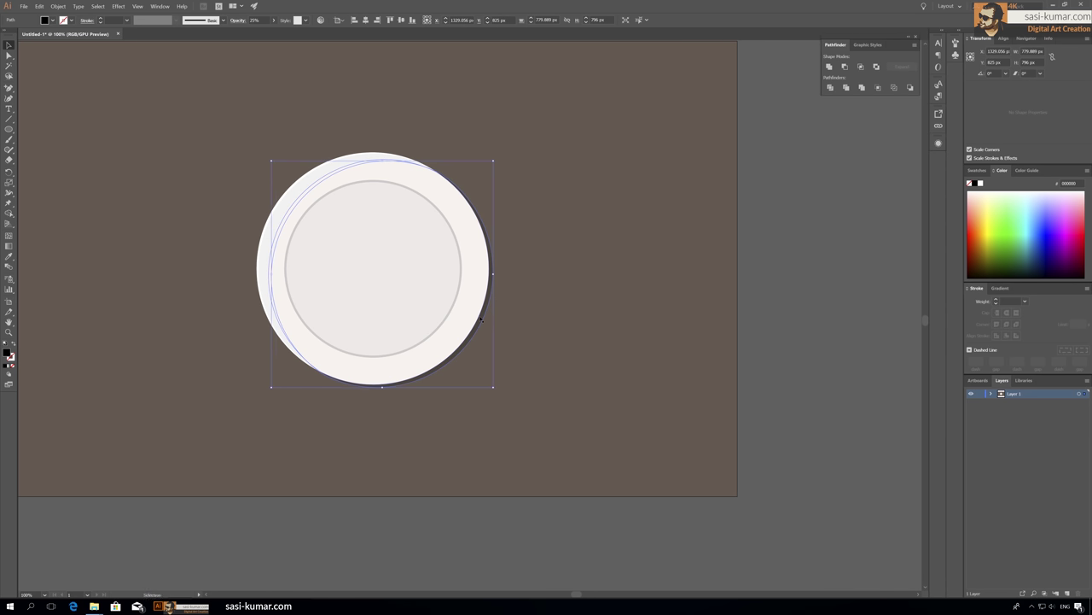
left_click(537, 325)
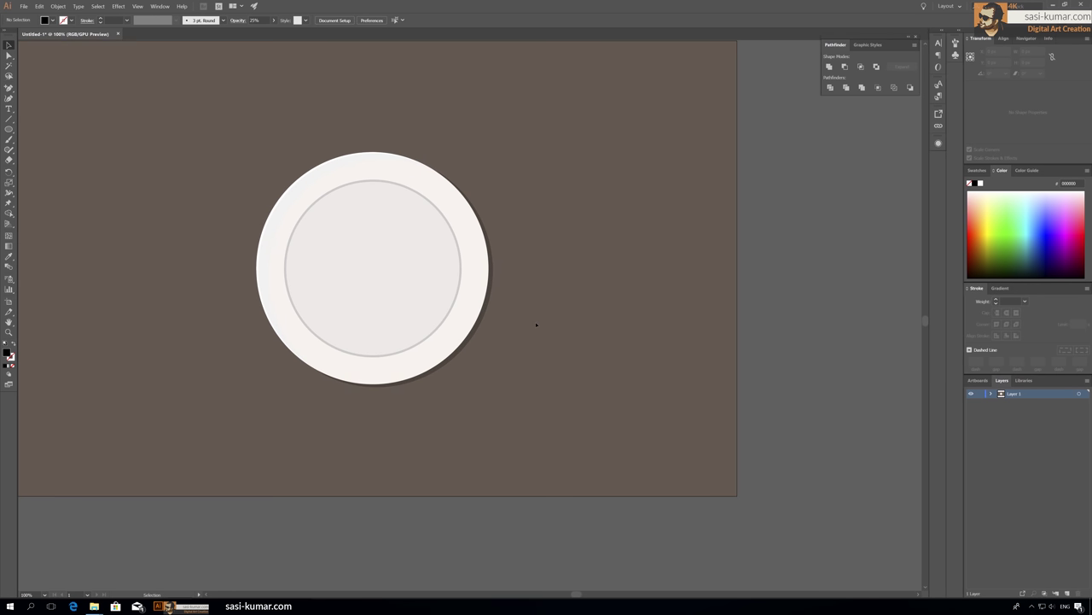
Align the plate circles on a common centre.
key("ctrl+a")
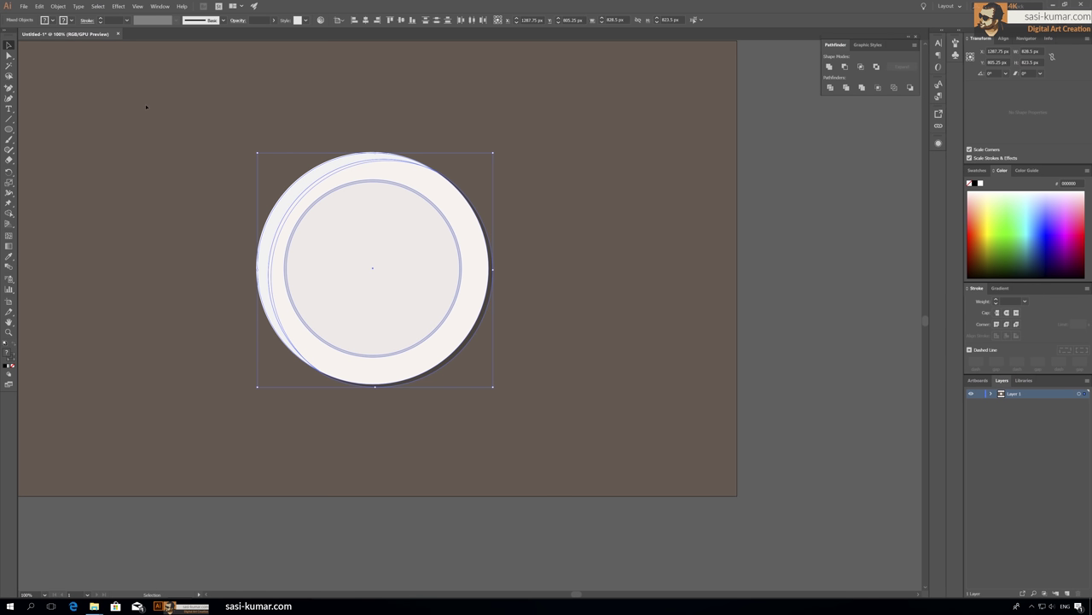
key("ctrl+0")
left_click(365, 20)
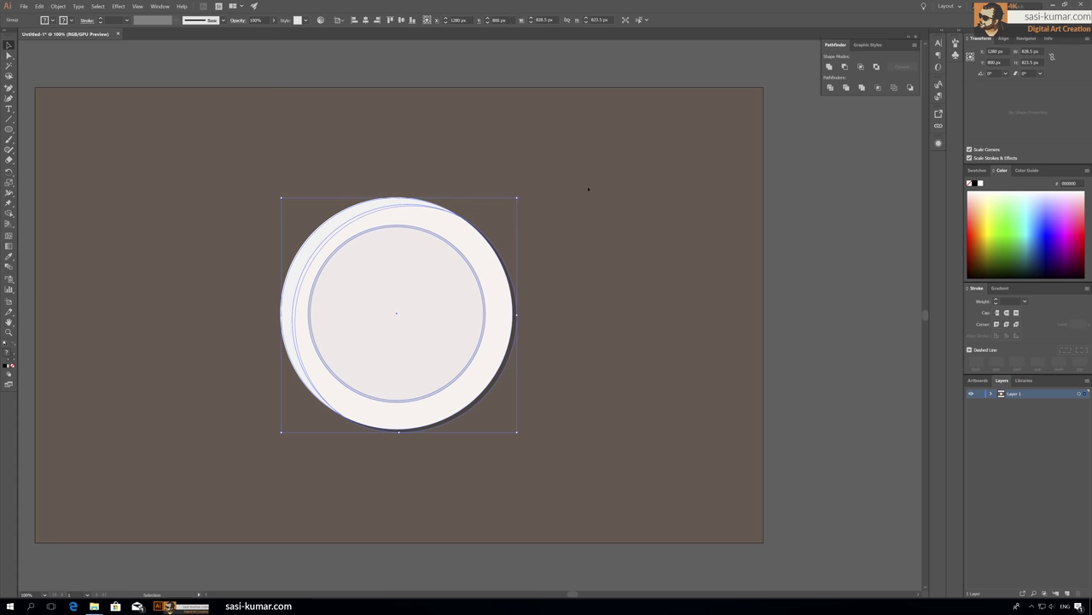
left_click(452, 180)
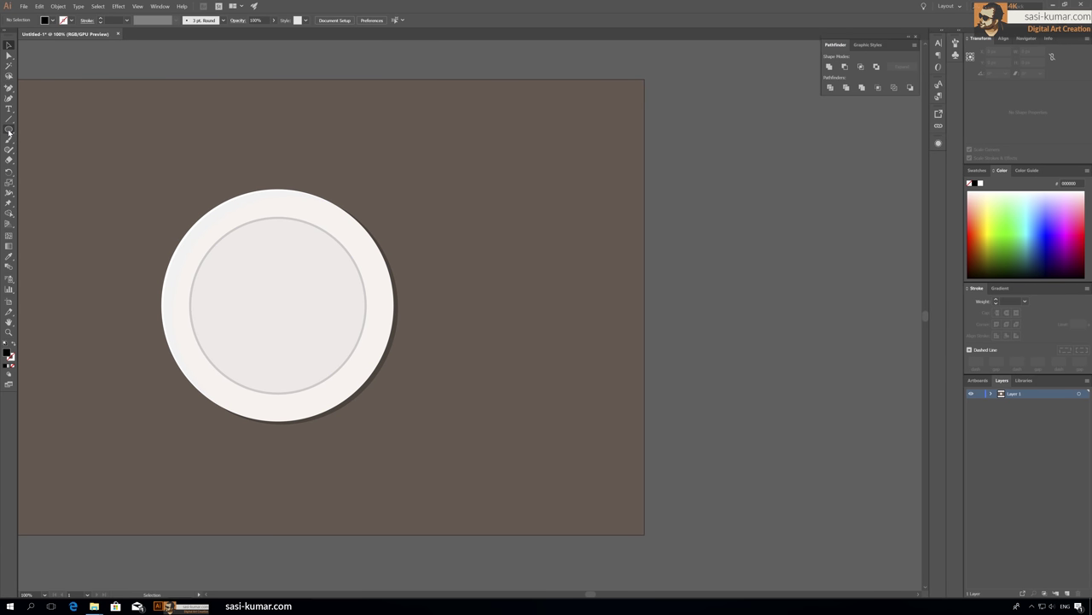
Draw a black square right of the plate and scale it to 496 px.
left_click_drag(8, 129, 43, 138)
left_click_drag(615, 382, 612, 382)
key("v")
left_click_drag(541, 251, 268, 245)
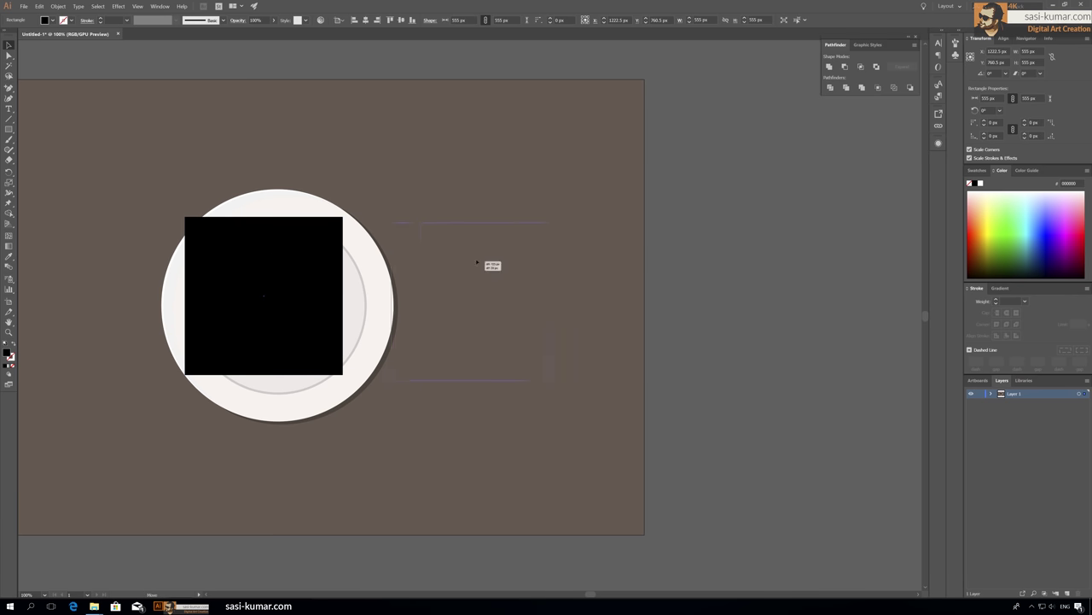
key("ctrl+z")
left_click_drag(590, 378, 575, 364)
Round the square's corners to 75 px.
key("a")
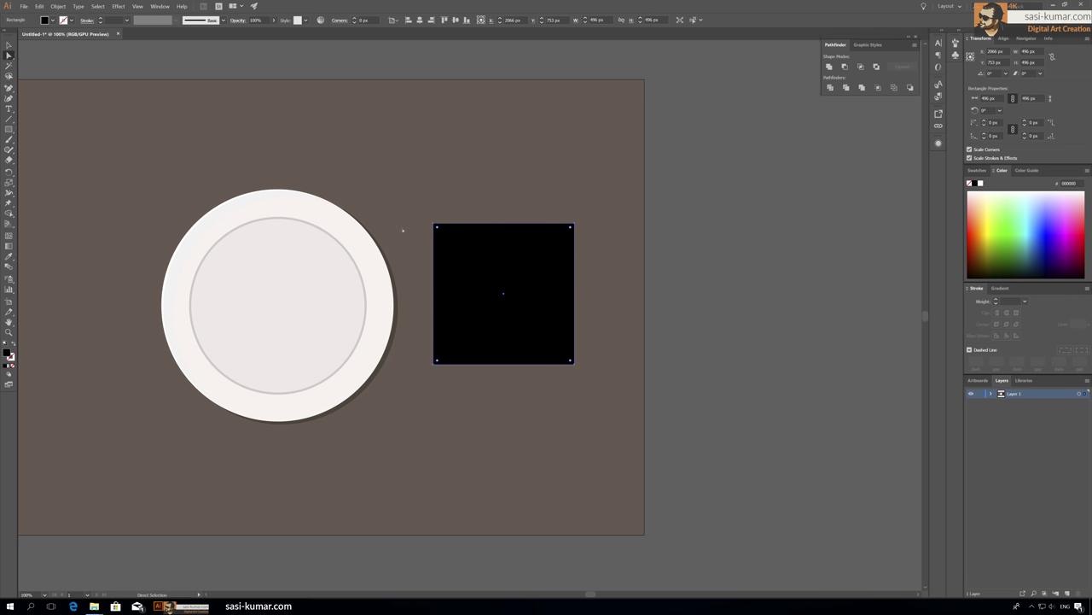
left_click_drag(437, 228, 456, 245)
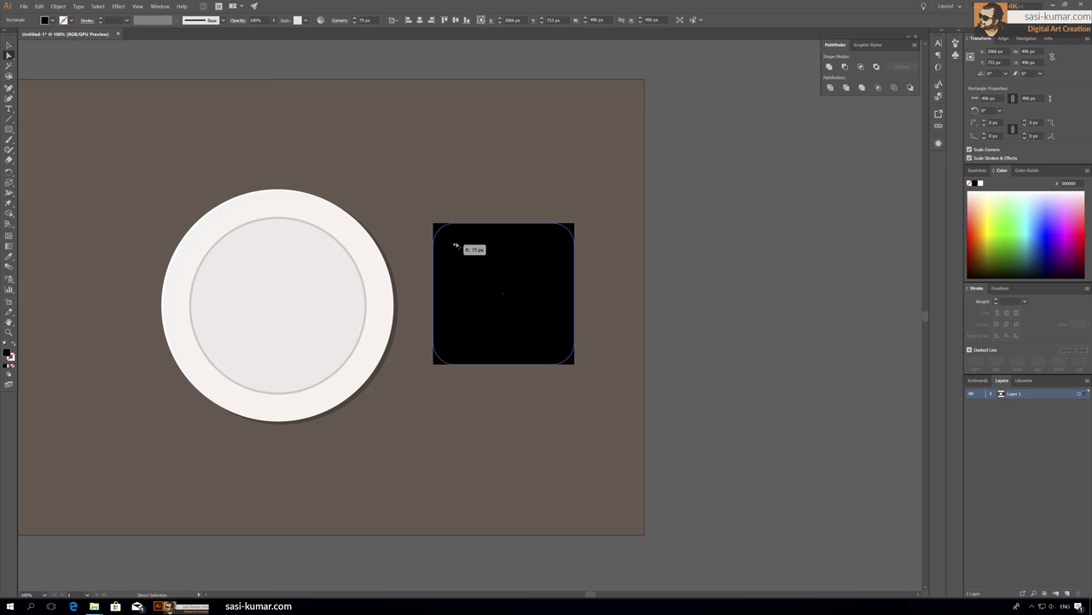
key("ctrl+shift+a")
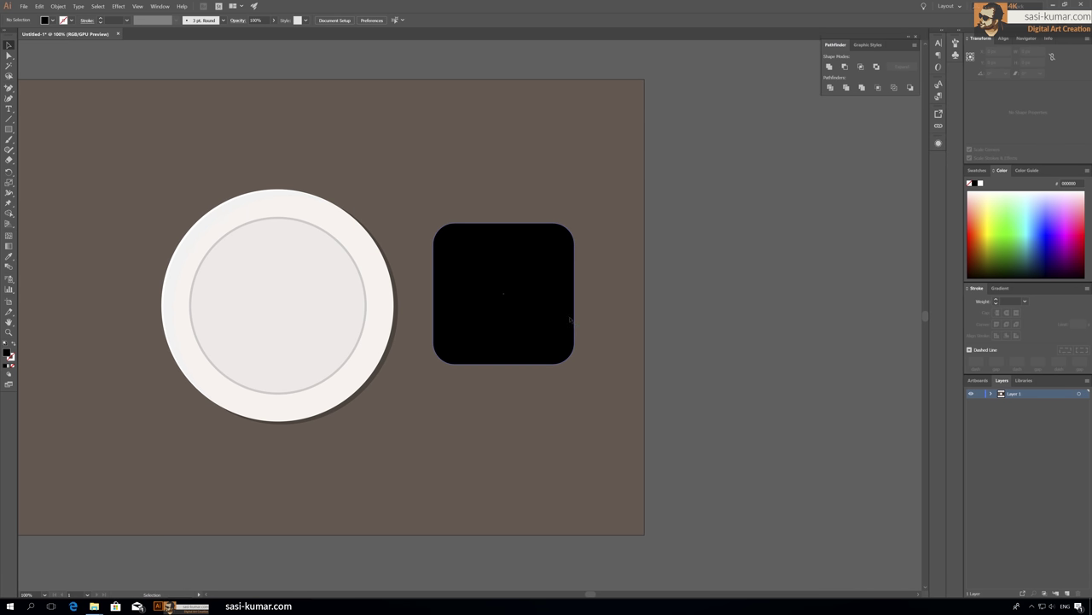
left_click(9, 129)
key("Escape")
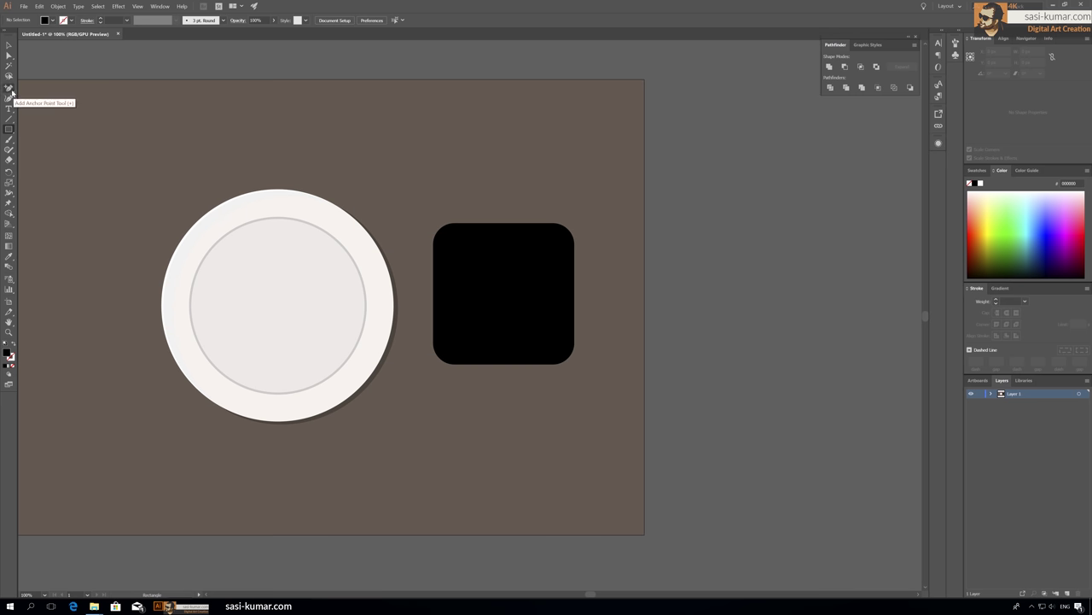
Draw a black ellipse and lower it onto the top of the rounded square.
left_click(10, 89)
left_click(9, 130)
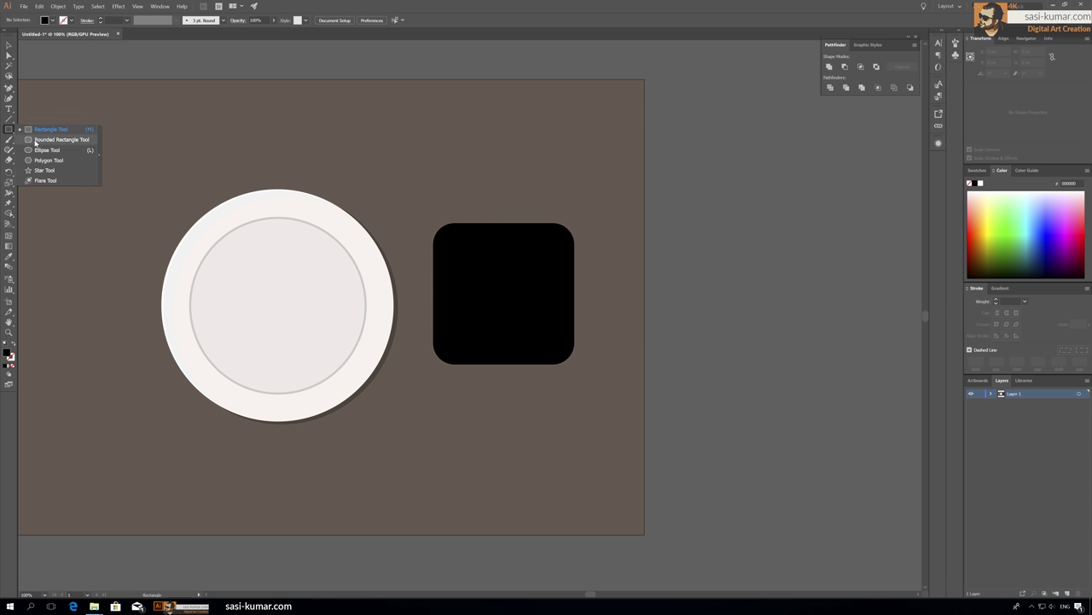
left_click(51, 150)
left_click_drag(500, 224, 573, 268)
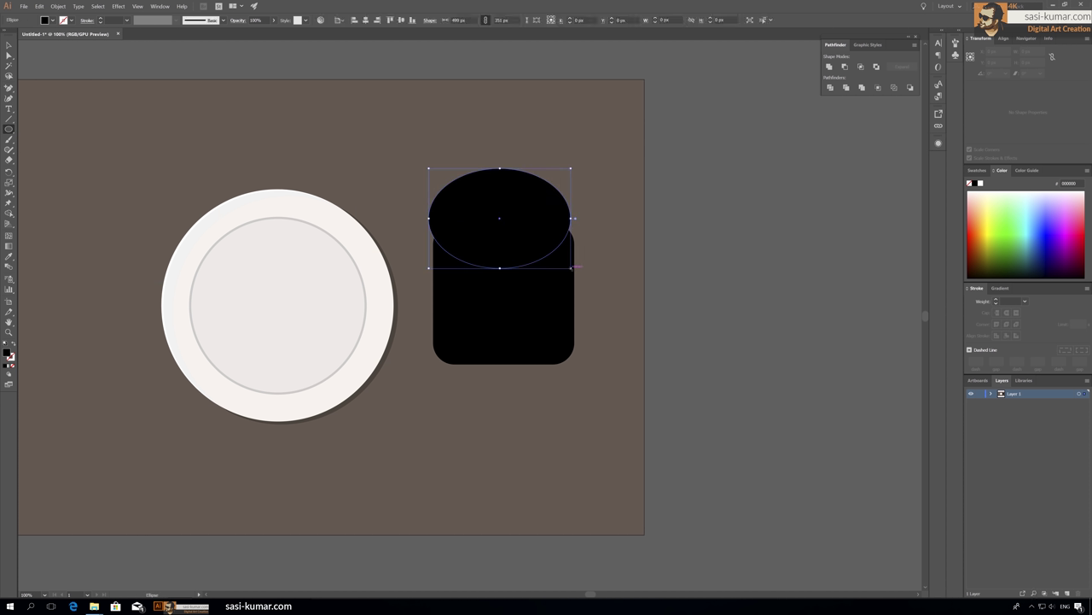
key("v")
key("ctrl+a")
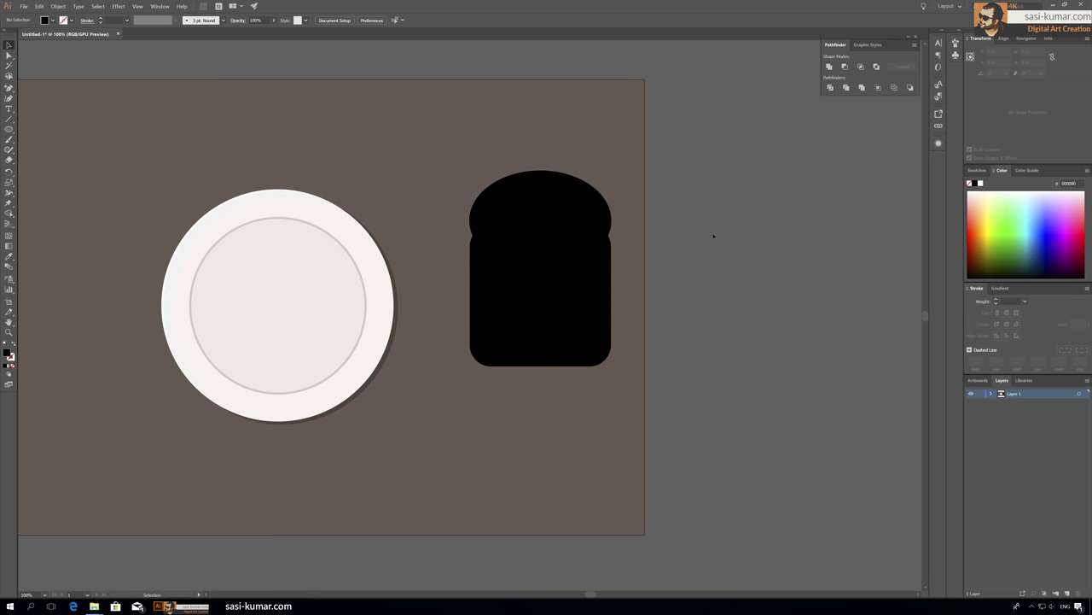
left_click_drag(546, 181, 546, 201)
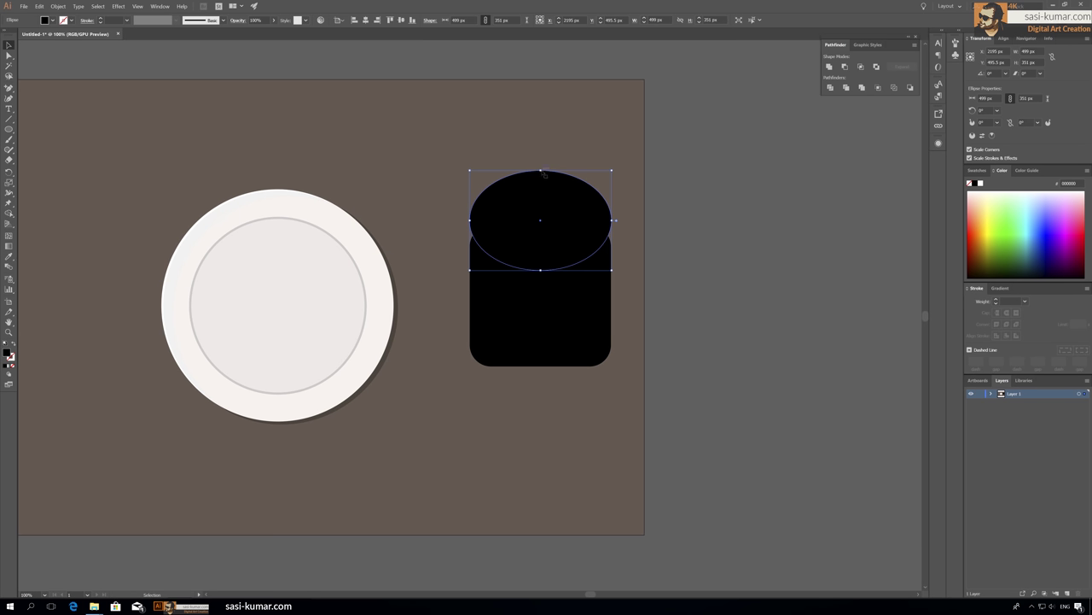
Unite the ellipse and rounded square with Pathfinder, then zoom to 200%.
left_click(494, 256)
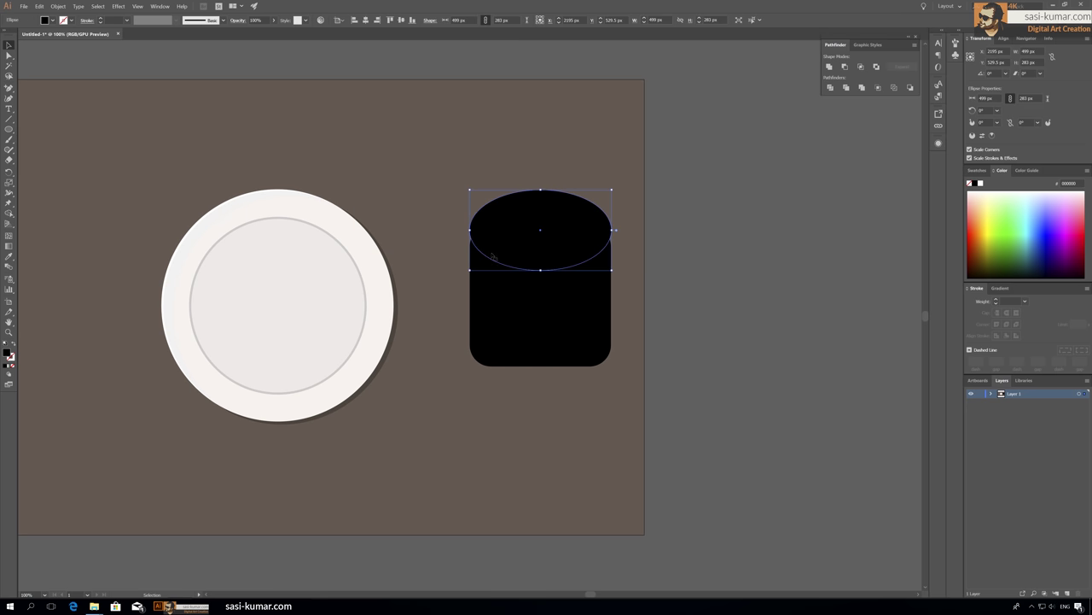
left_click(538, 324, "shift")
left_click(829, 66)
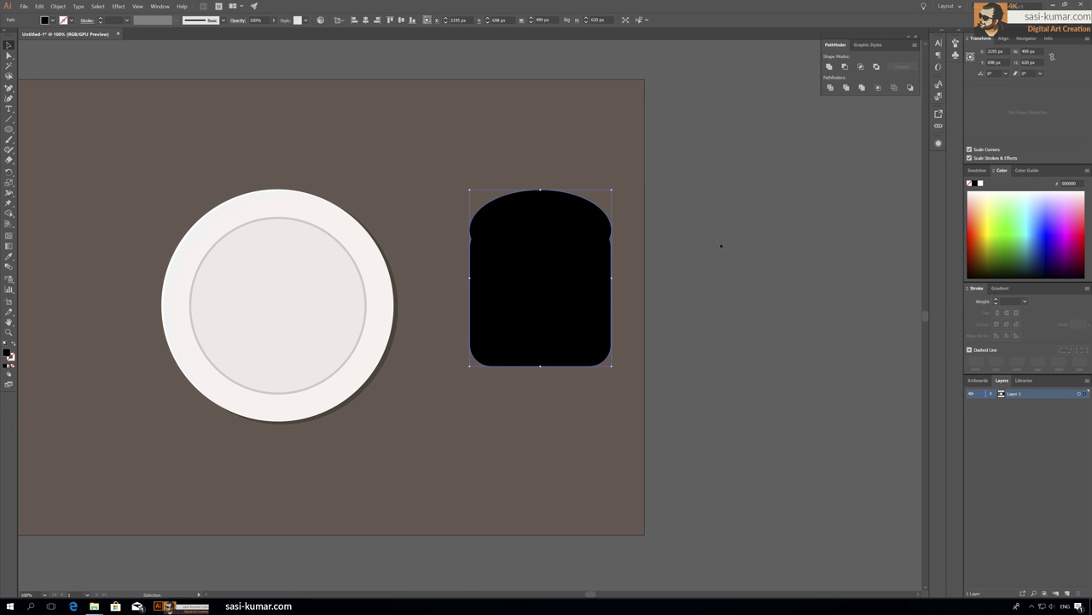
key("a")
left_click(470, 239)
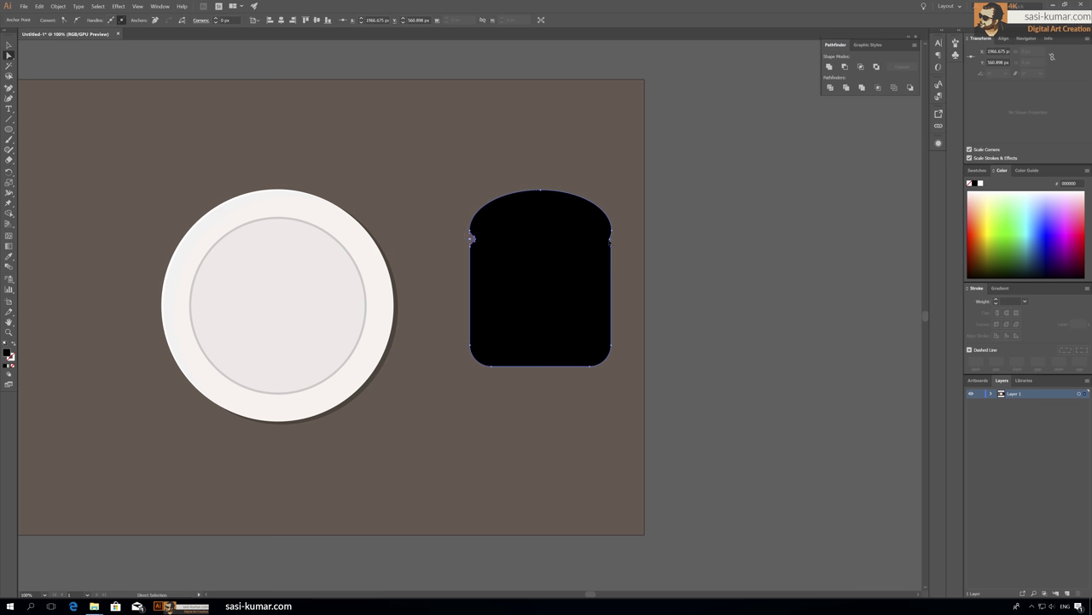
left_click(540, 190)
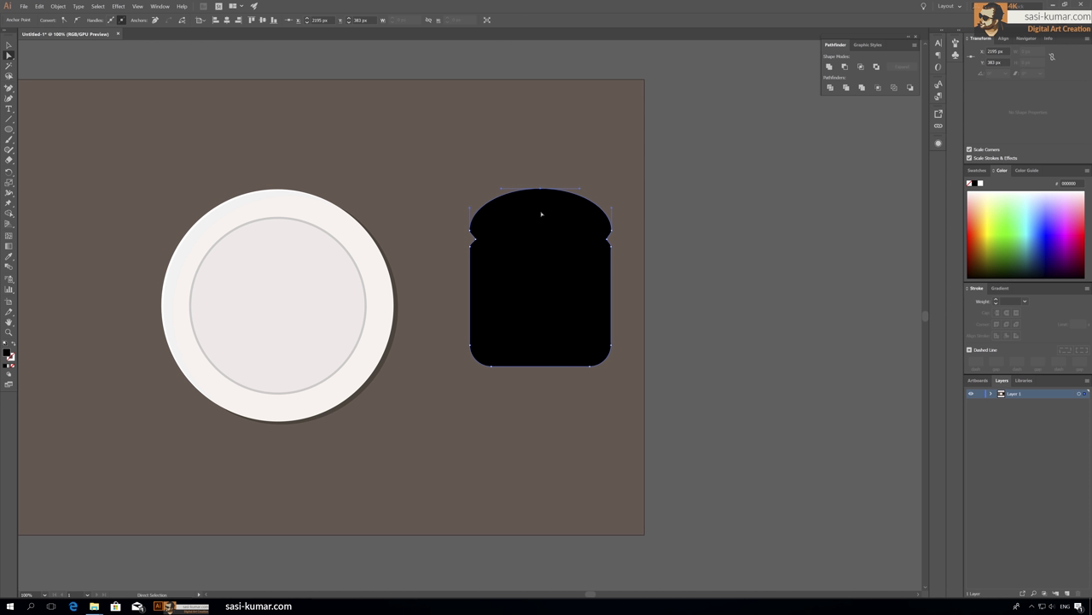
left_click(712, 252)
left_click(470, 245)
left_click(667, 268)
scroll(666, 268, "up", 1)
scroll(663, 333, "up", 1)
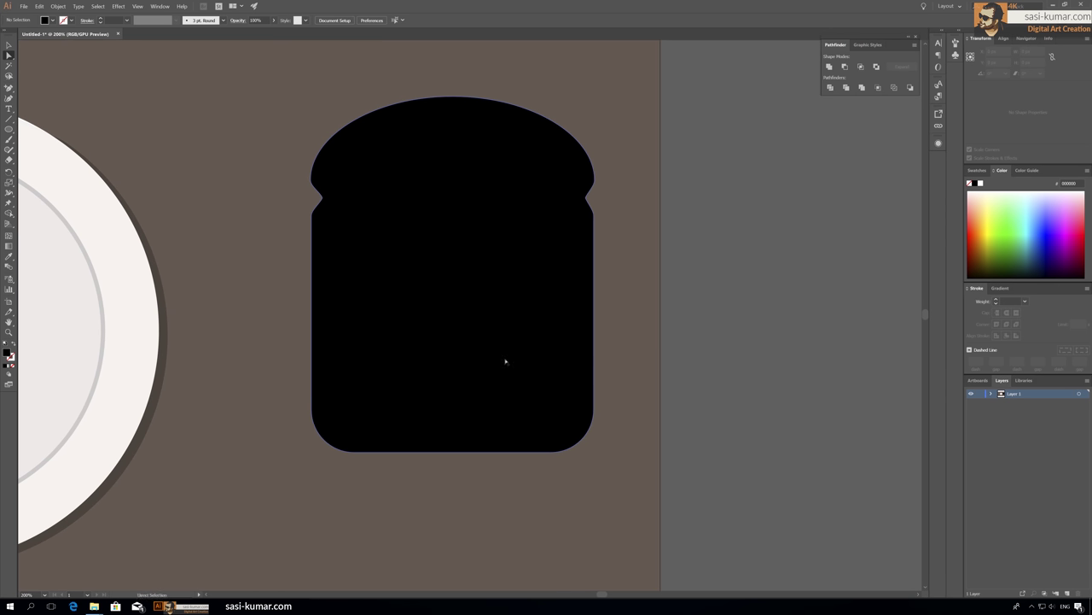
Fill the bread slice with a light cream colour.
left_click(9, 45)
left_click(403, 166)
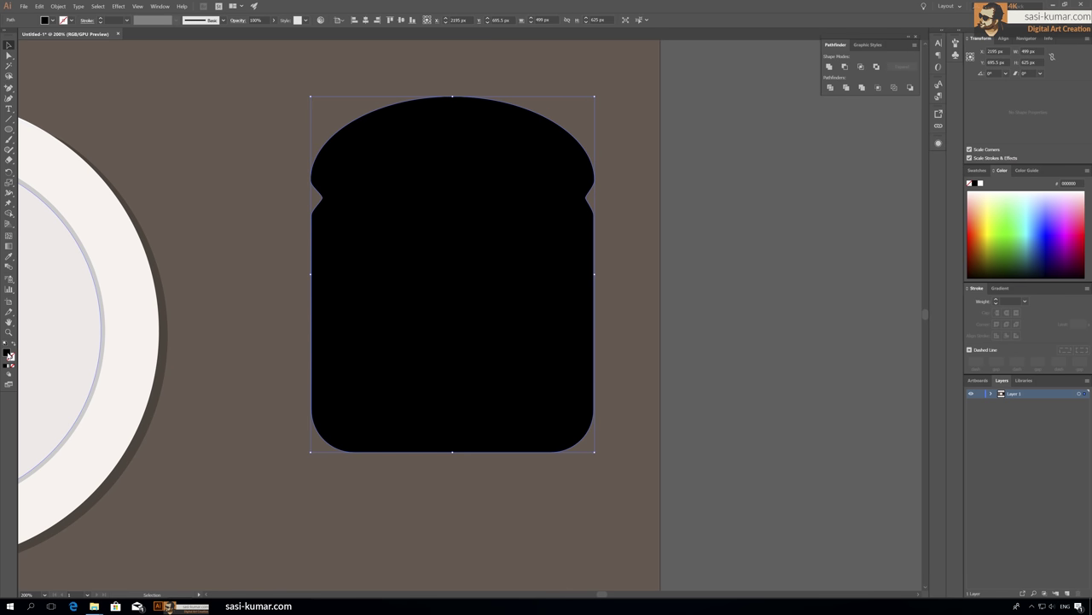
double_click(8, 353)
mouse_move(311, 132)
left_mouse_down()
mouse_move(293, 114)
mouse_move(302, 94)
left_mouse_up()
left_click_drag(413, 193, 413, 189)
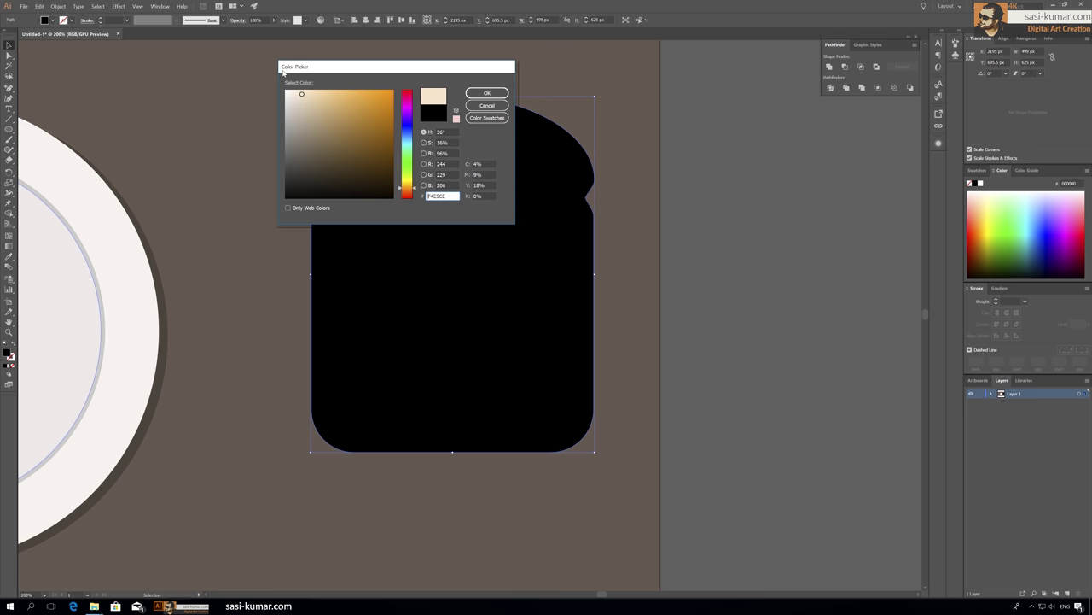
left_click(485, 93)
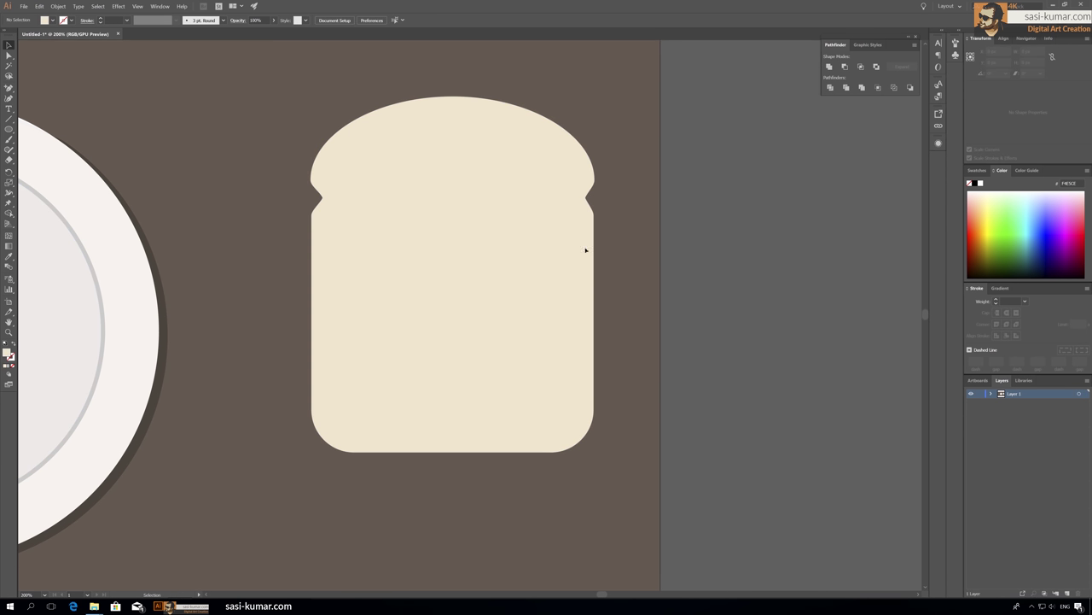
Give the bread a reddish-brown outline 7 pt thick.
double_click(12, 359)
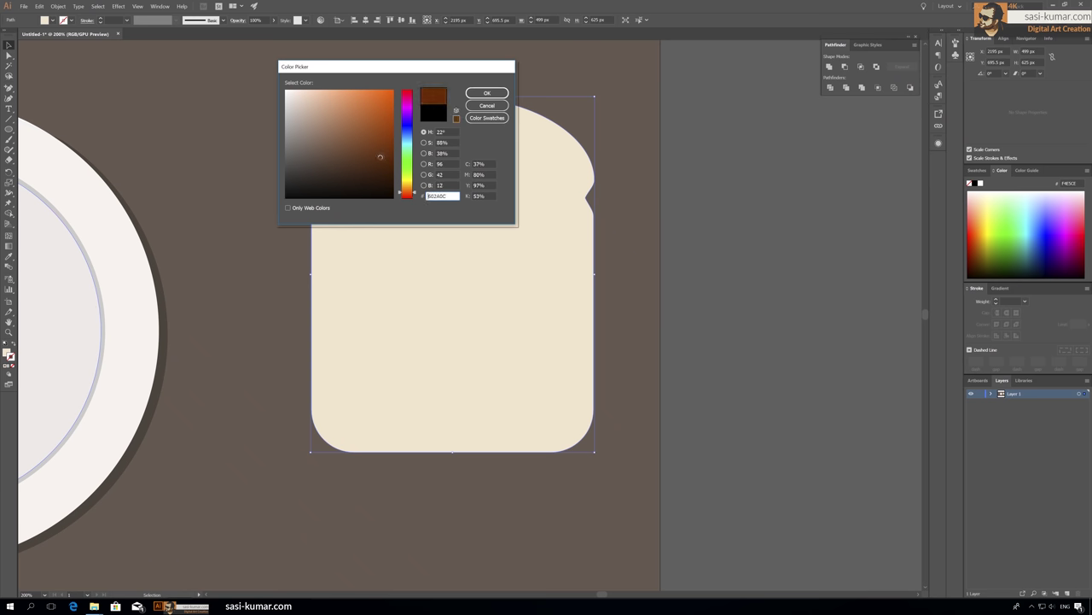
left_click_drag(378, 153, 346, 119)
left_click(415, 193)
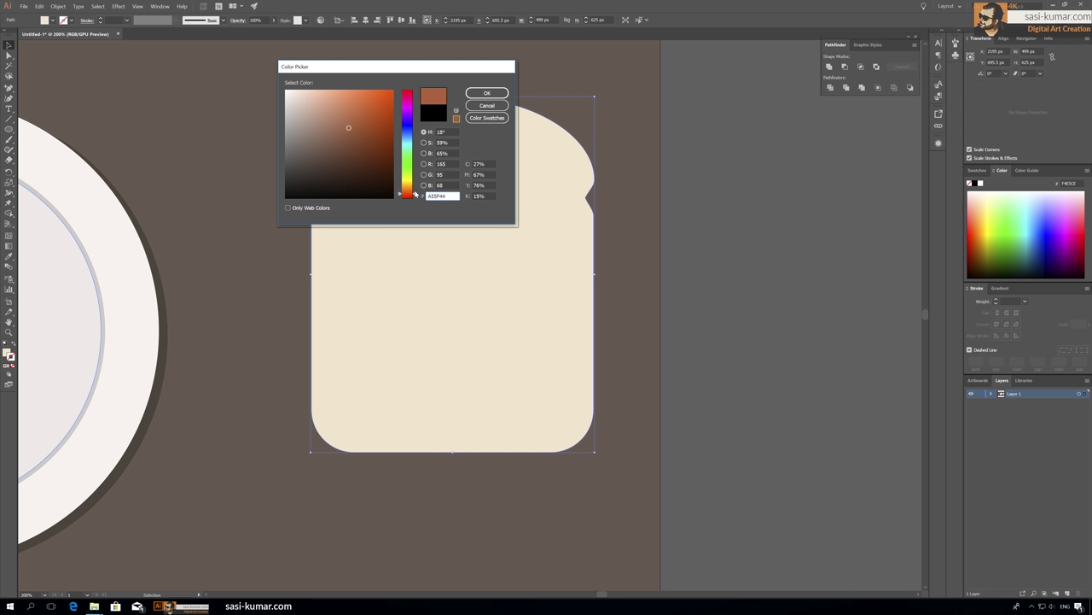
left_click(487, 93)
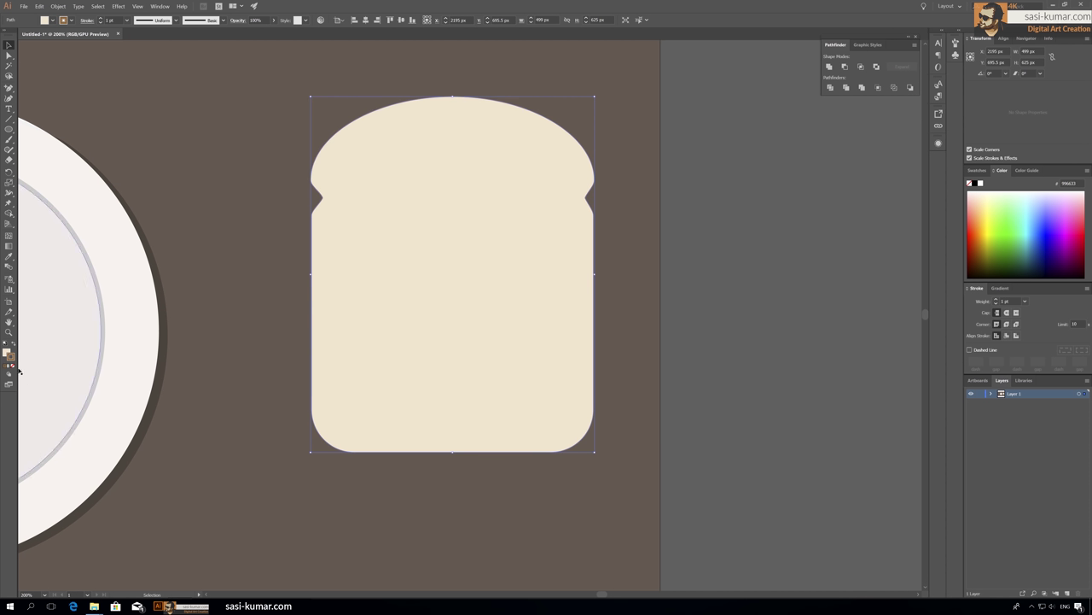
left_click(100, 18)
left_click(100, 18)
left_click(100, 18)
left_click(100, 18)
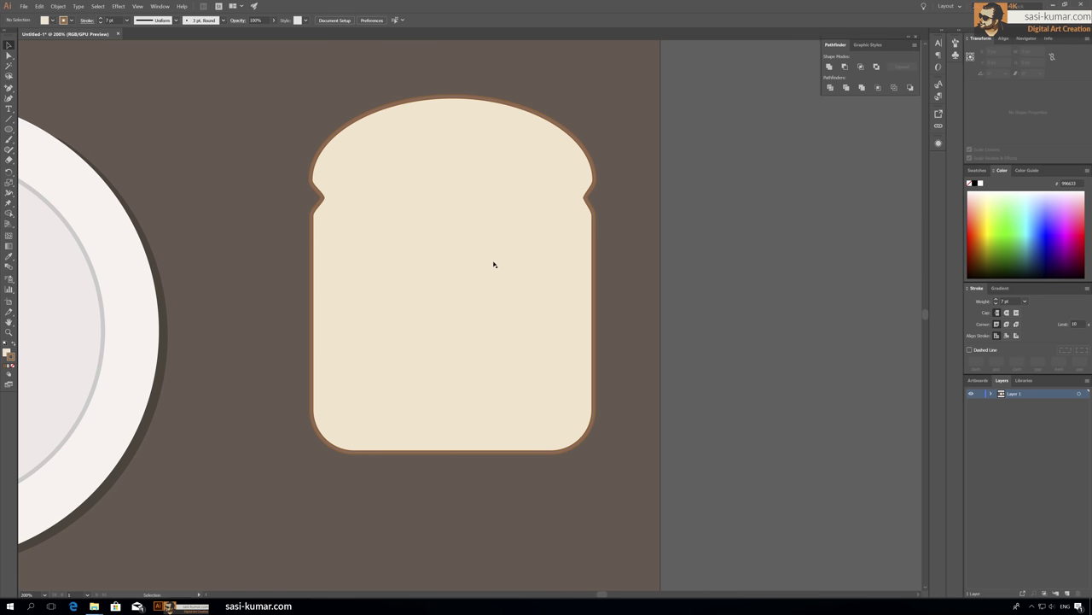
Round the left and right notch corners of the bread with their corner widgets.
key("a")
mouse_move(316, 197)
left_mouse_down()
mouse_move(326, 200)
mouse_move(315, 200)
left_mouse_up()
left_click(586, 198)
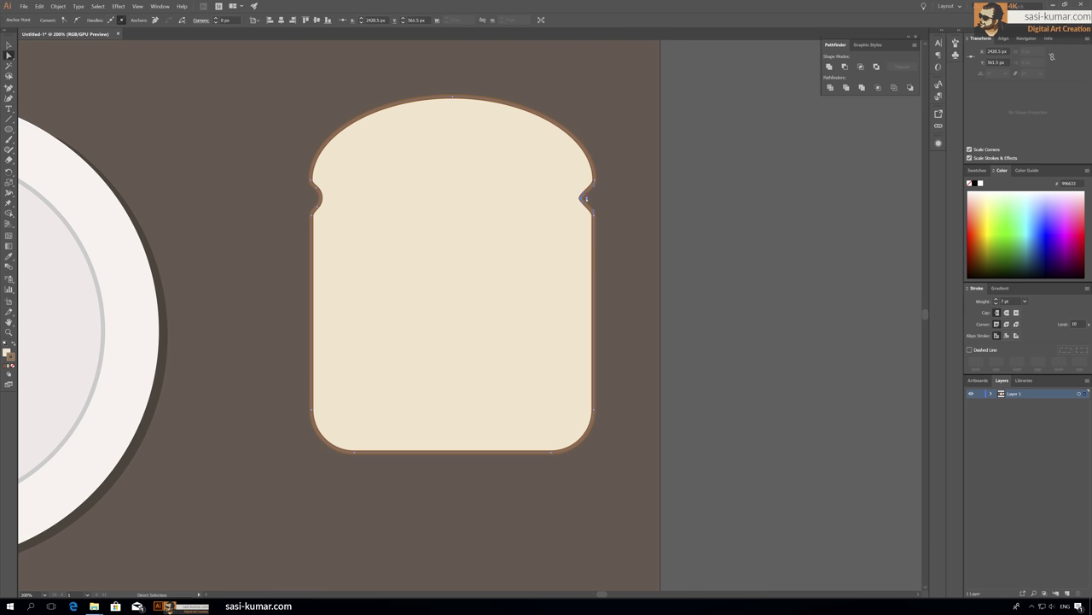
left_click_drag(585, 198, 601, 199)
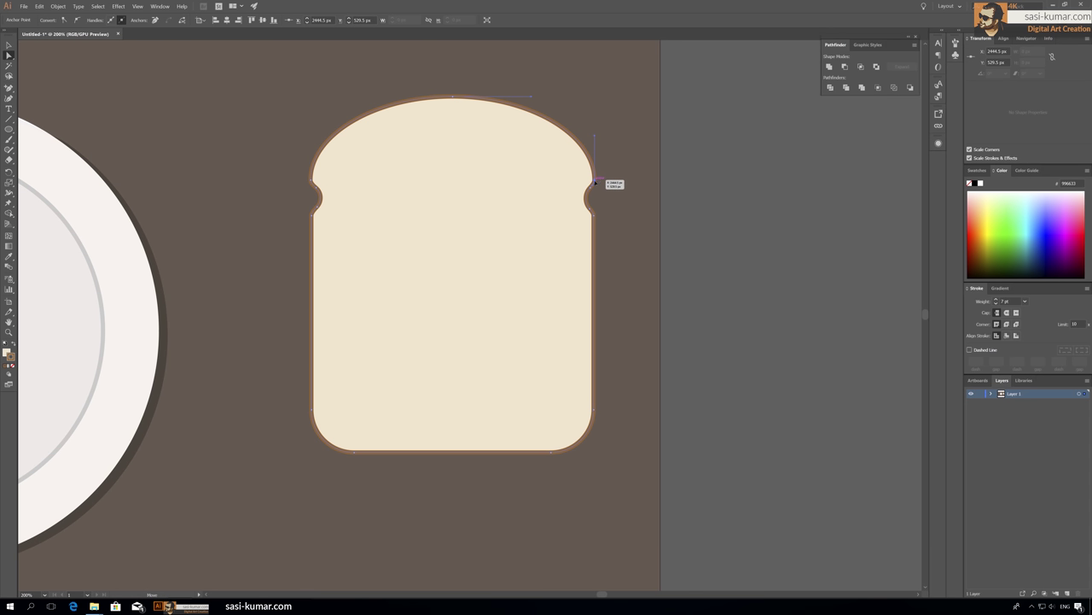
left_click(708, 225)
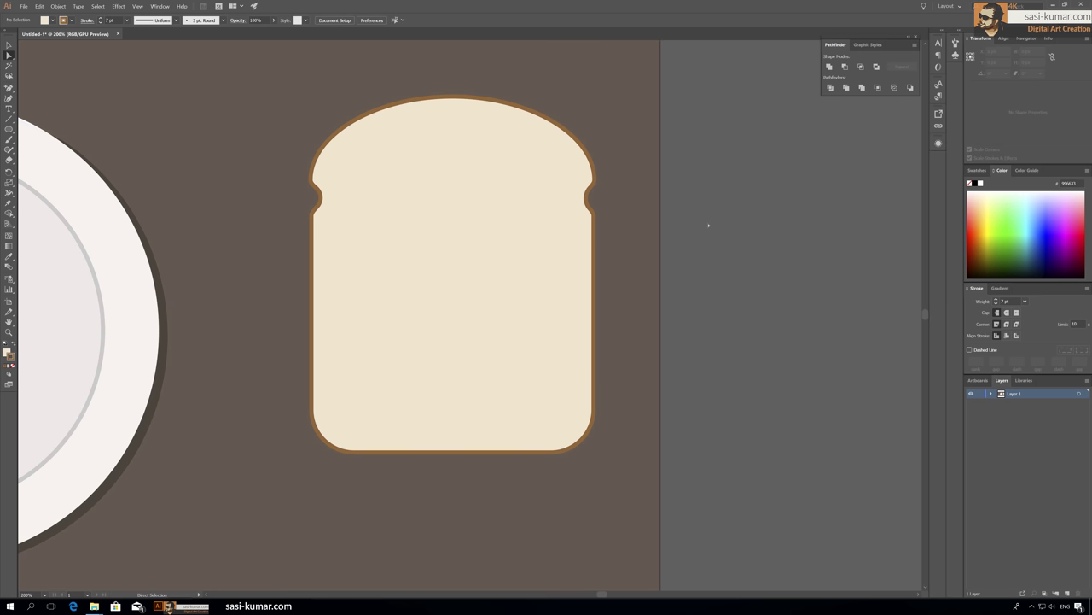
Adjust both notch roundings so the left and right corners match.
left_click(320, 198)
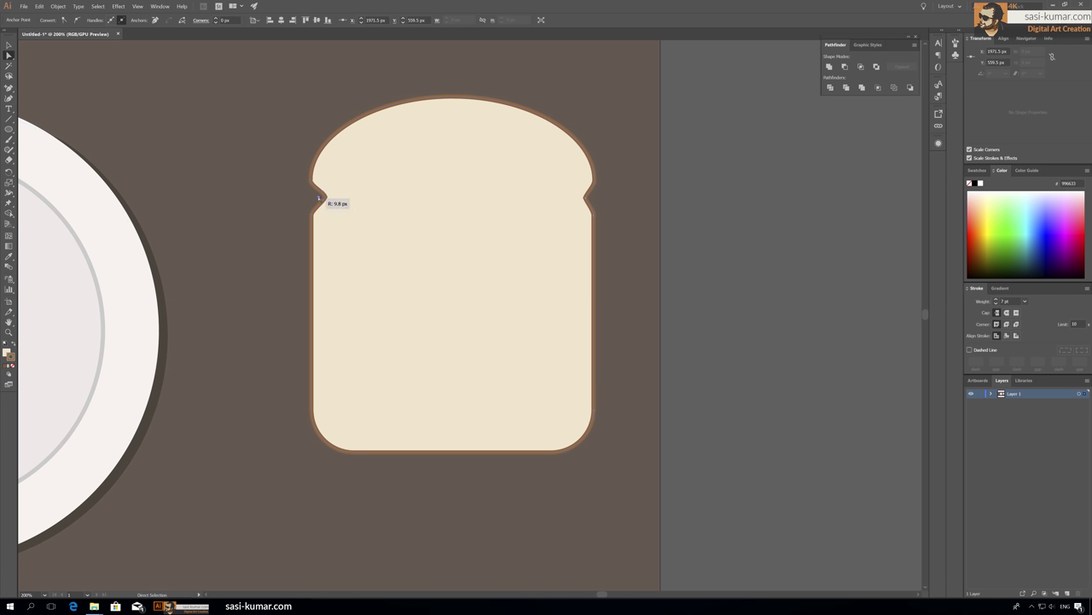
left_click_drag(320, 198, 323, 198)
left_click(585, 199)
left_click_drag(585, 199, 583, 199)
left_click(687, 215)
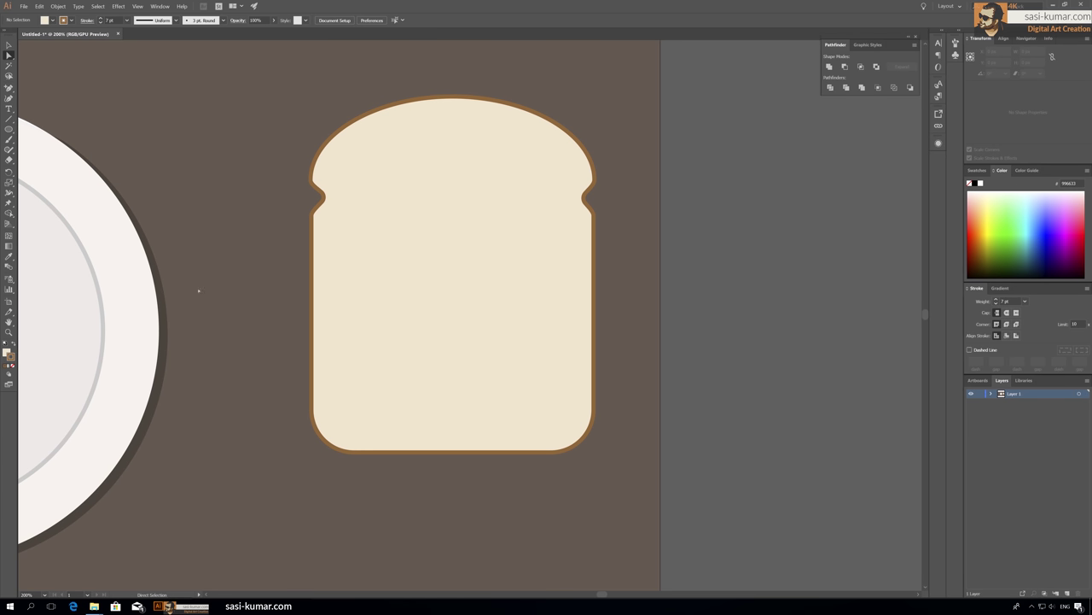
Draw a small circle on the bread with no stroke and a tan fill.
left_click_drag(17, 132, 51, 152)
left_click_drag(433, 185, 452, 204)
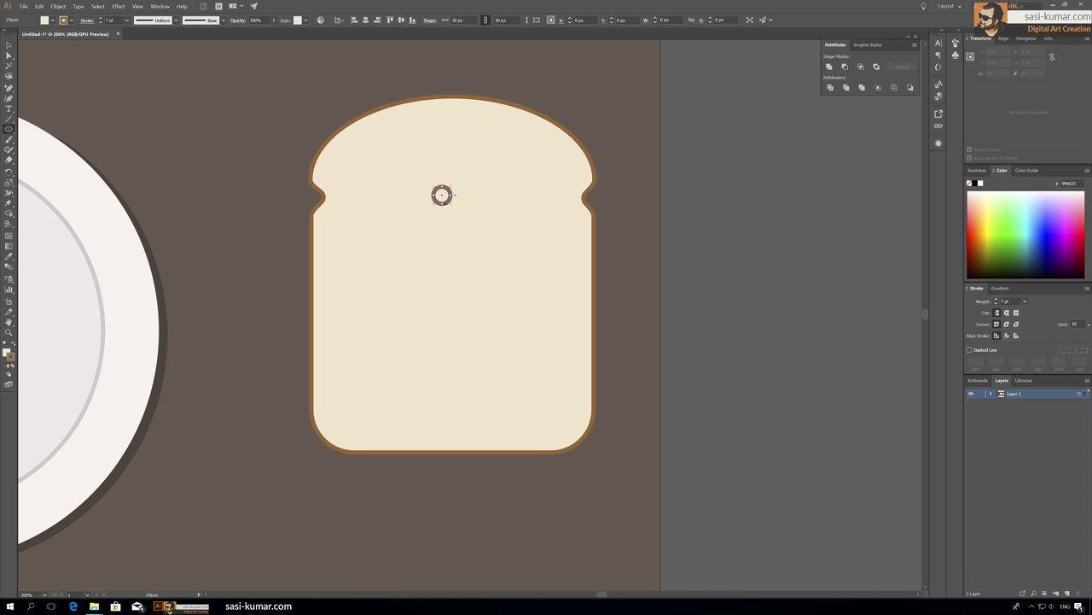
left_click(12, 367)
double_click(7, 351)
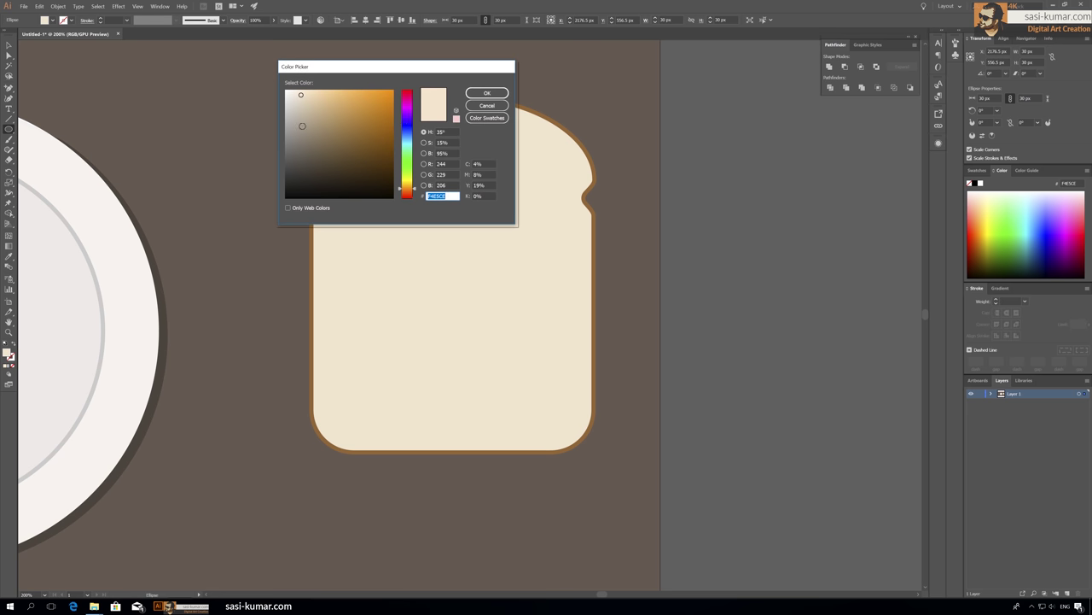
left_click(305, 101)
left_click(487, 93)
Enlarge the first circle slightly and shift its fill to a redder tan.
left_click(9, 44)
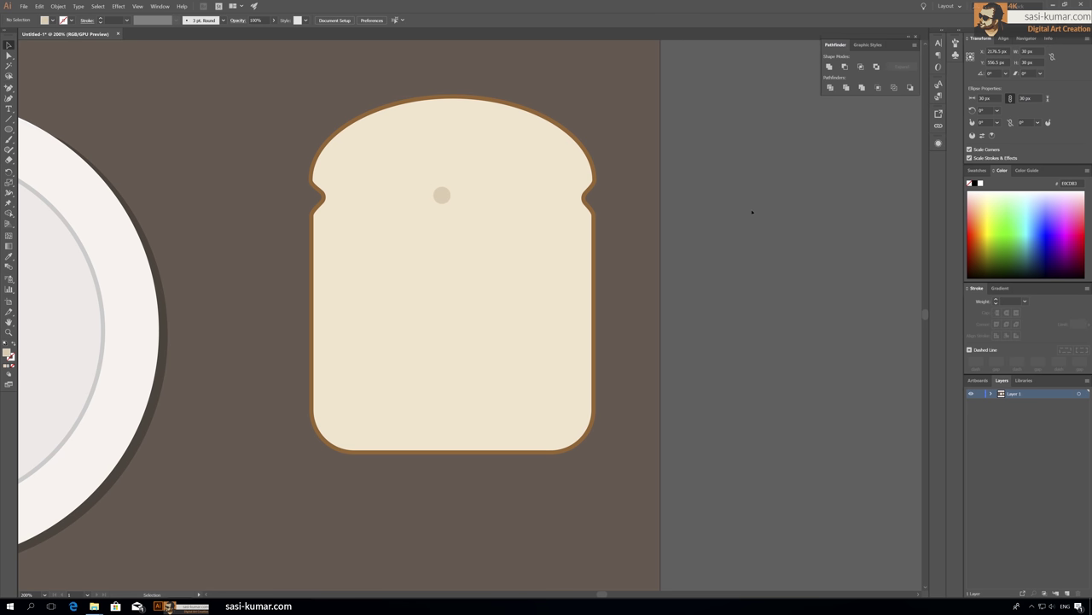
left_click(442, 195)
left_click_drag(452, 204, 456, 208)
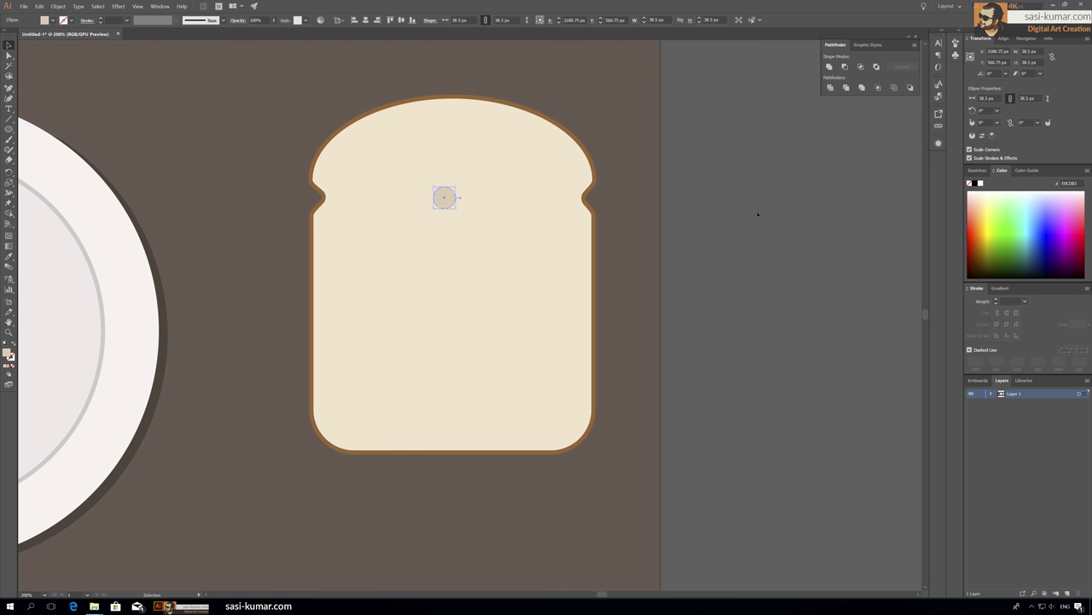
double_click(7, 352)
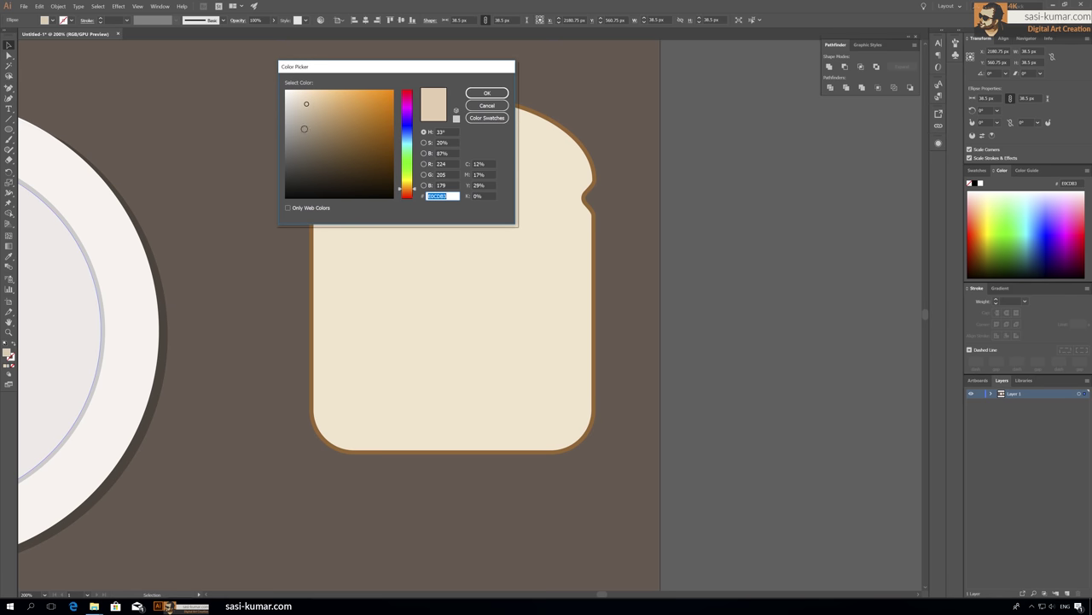
left_click_drag(409, 192, 415, 194)
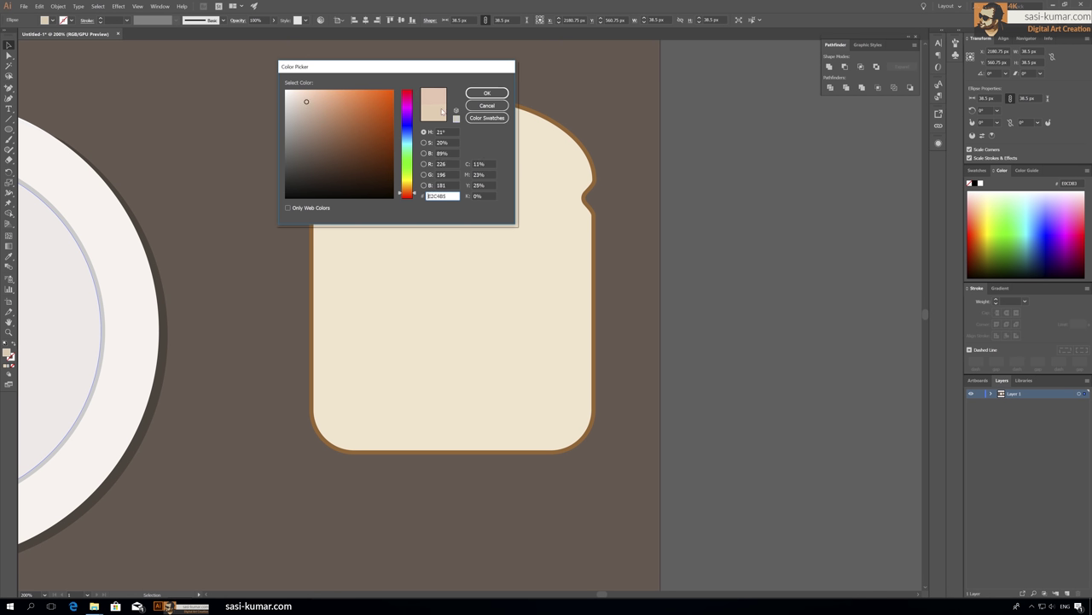
left_click(486, 92)
Draw five more tan circles of varied sizes across the bread.
key("ctrl+shift+a")
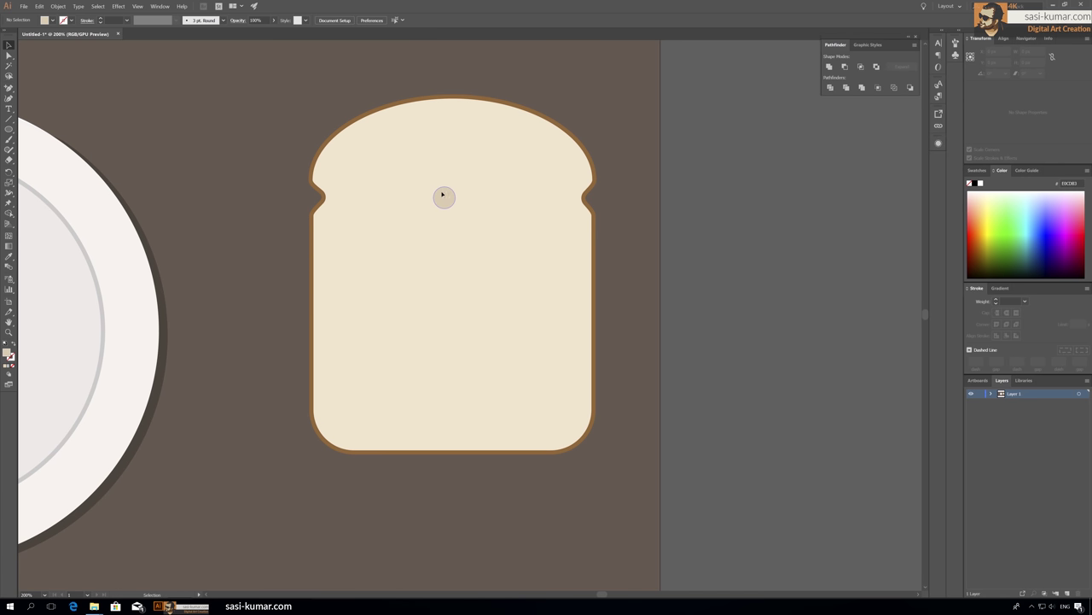
left_click(442, 195)
left_click_drag(8, 129, 51, 152)
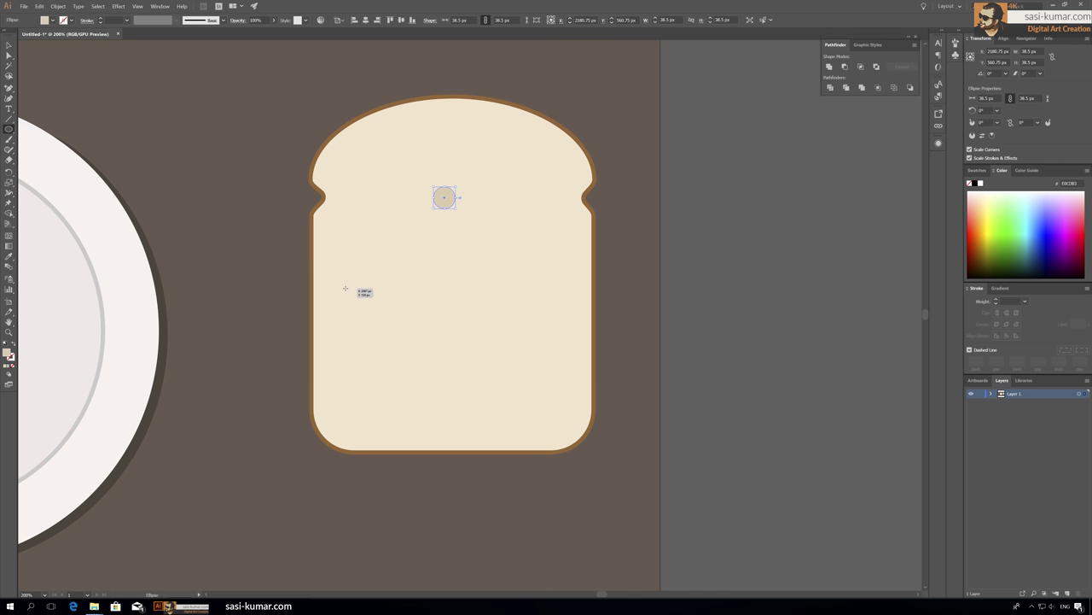
left_click_drag(345, 287, 360, 303)
left_click_drag(341, 364, 371, 394)
left_click_drag(471, 402, 497, 429)
left_click_drag(455, 115, 470, 131)
left_click_drag(368, 141, 394, 168)
Add six small tan dots on the bread, then marquee-select the circles.
left_click_drag(416, 294, 425, 304)
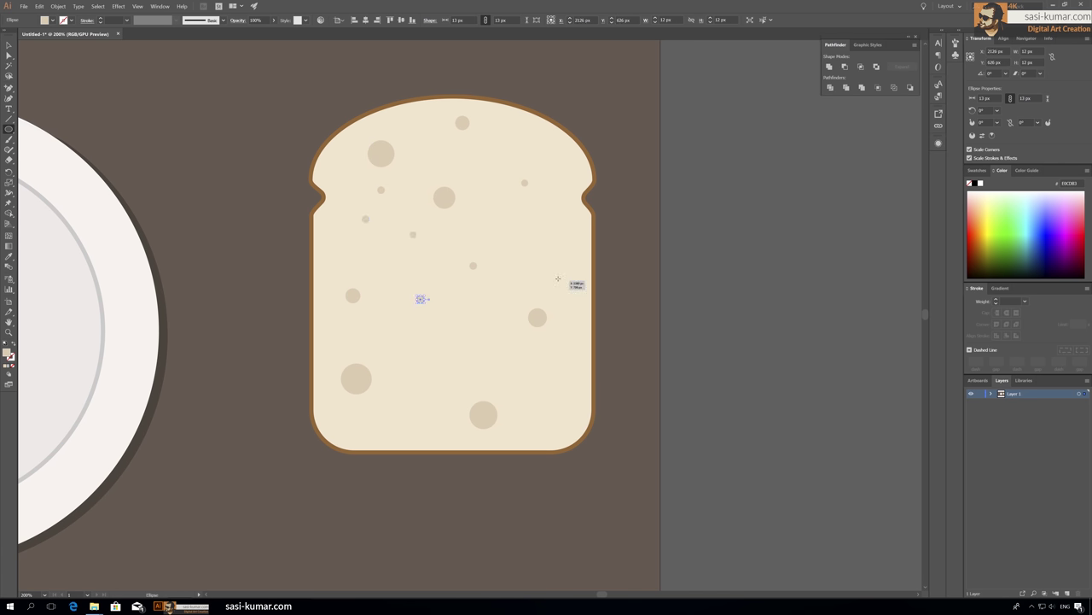
left_click_drag(398, 421, 406, 429)
left_click_drag(407, 382, 419, 394)
left_click_drag(478, 315, 496, 332)
left_click_drag(554, 161, 560, 168)
left_click_drag(336, 417, 342, 423)
key("v")
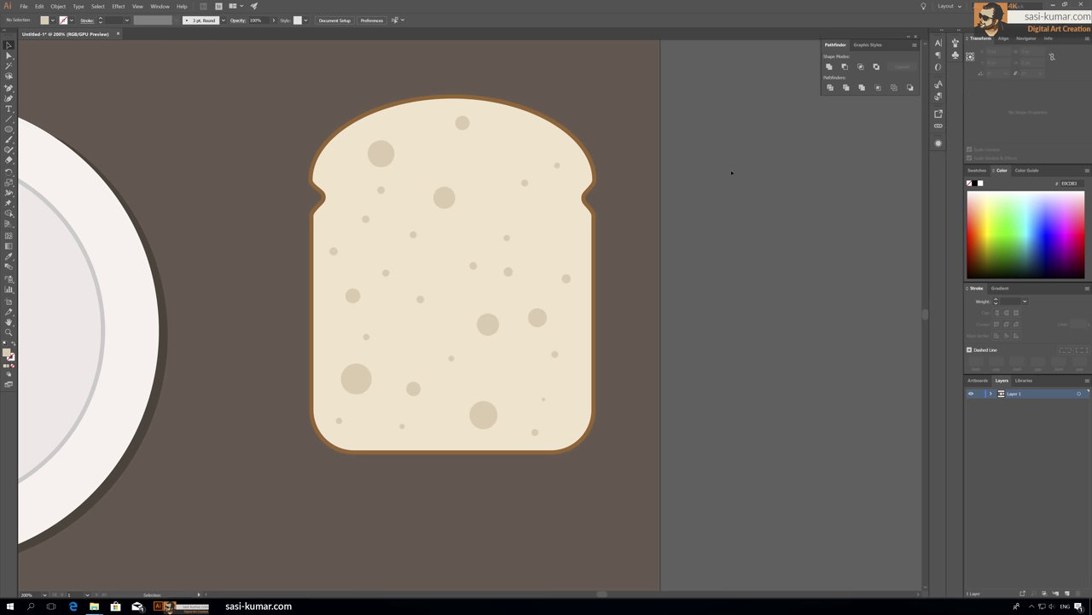
mouse_move(330, 186)
left_mouse_down()
mouse_move(476, 304)
mouse_move(794, 292)
mouse_move(766, 311)
left_mouse_up()
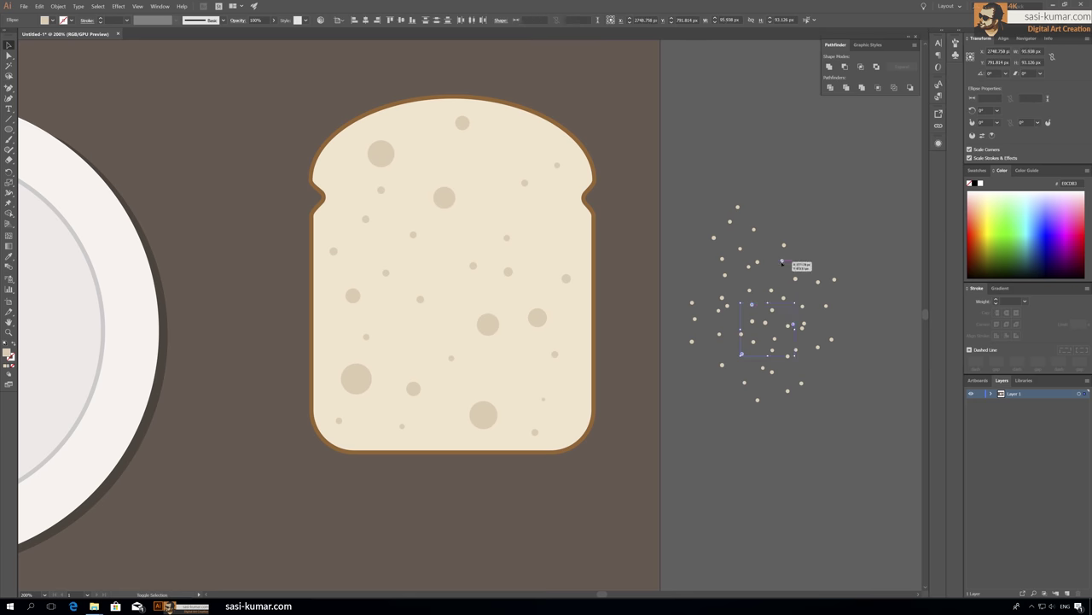
Place the group of speckle dots over the bread slice.
left_click(720, 244)
scroll(546, 307, "right", 5)
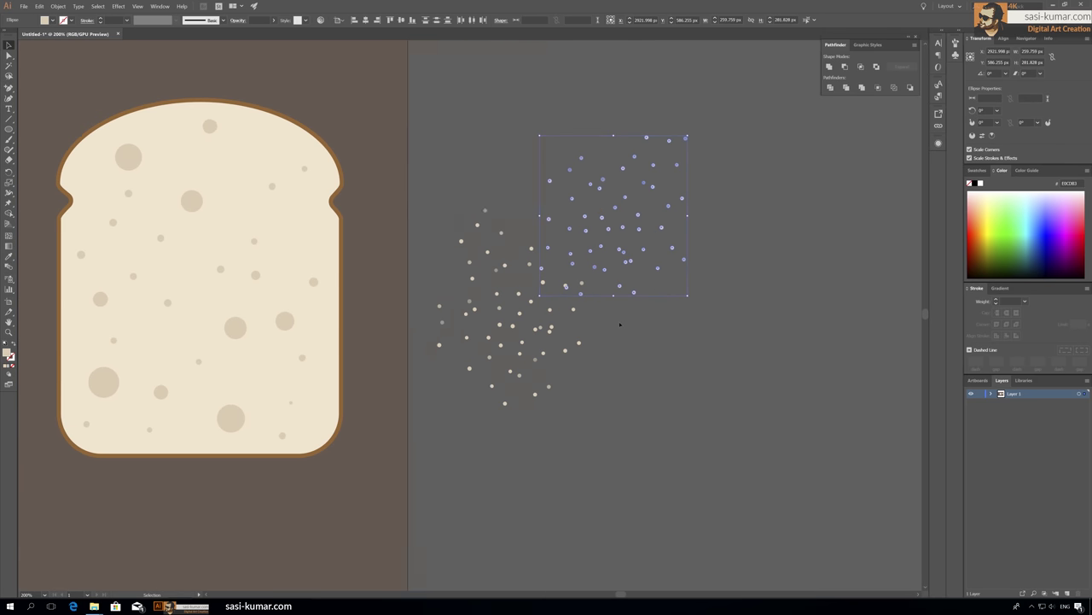
left_click_drag(709, 134, 720, 383)
left_click(287, 150)
left_click_drag(286, 150, 731, 212)
key("ctrl+z")
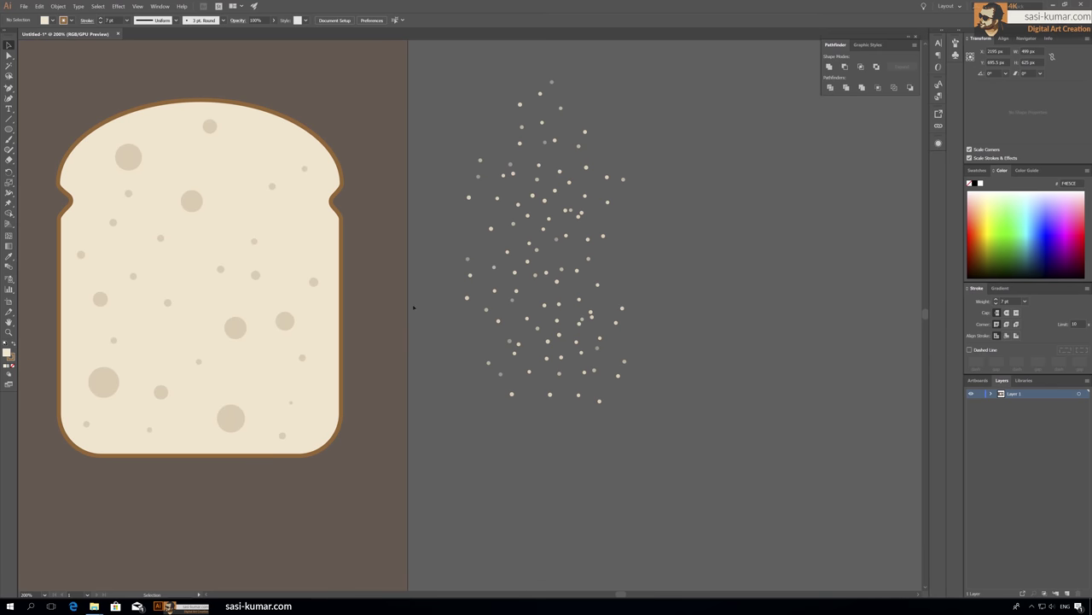
key("ctrl+minus")
left_click(213, 198)
left_click_drag(214, 198, 725, 225)
scroll(642, 164, "right", 4)
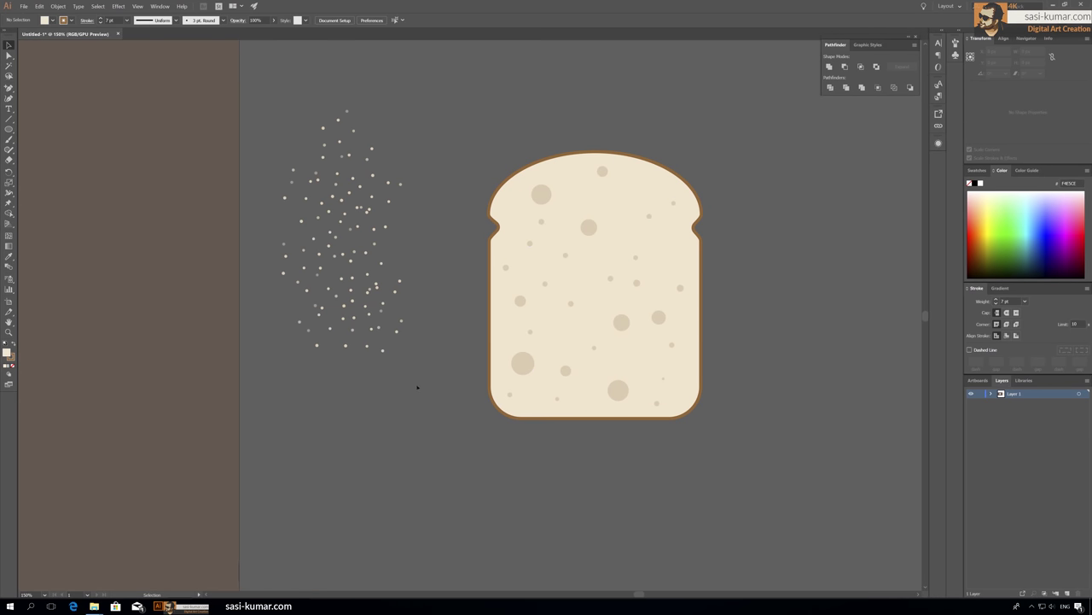
left_click(361, 190)
mouse_move(361, 190)
left_mouse_down()
mouse_move(618, 255)
mouse_move(587, 243)
left_mouse_up()
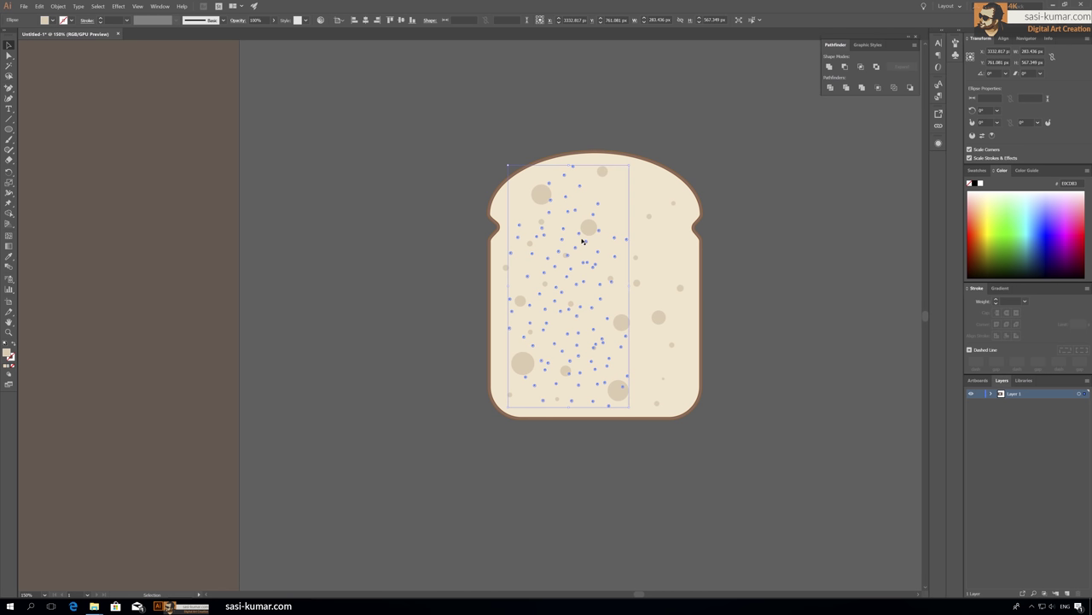
Inside the dot group, move the outer dot clusters toward the bread centre.
double_click(586, 240)
left_click_drag(609, 270, 653, 297)
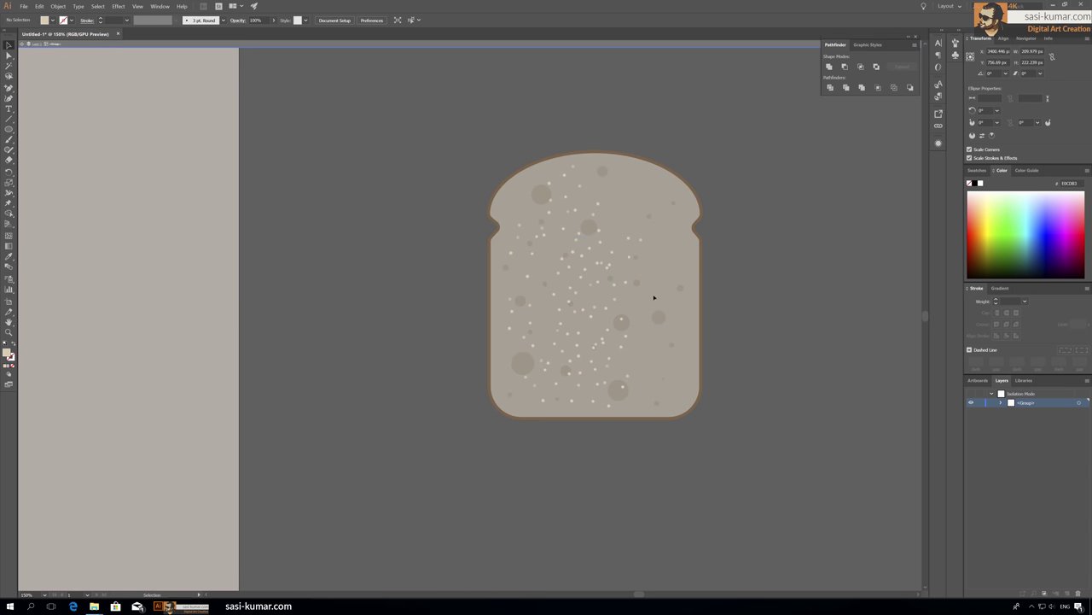
left_click_drag(657, 356, 611, 270)
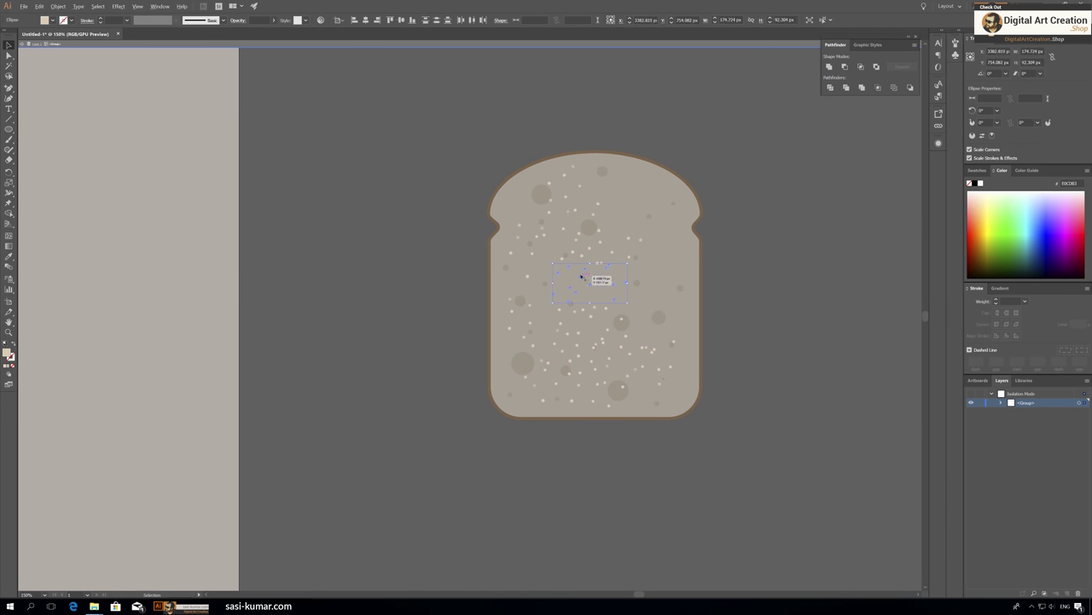
left_click_drag(652, 198, 607, 269)
key("ctrl+a")
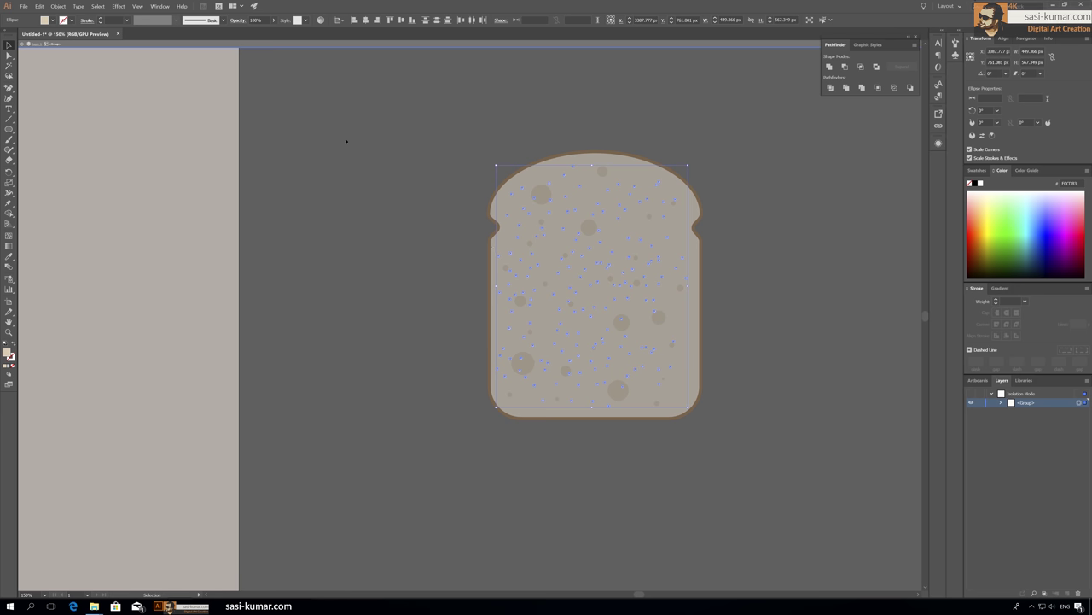
key("Escape")
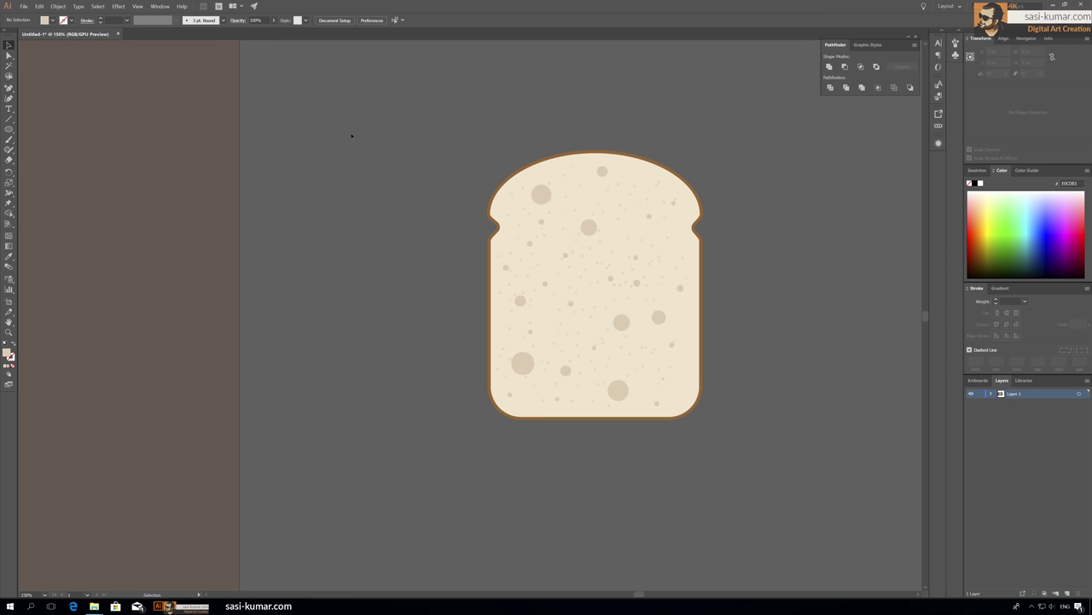
left_click(273, 19)
left_click(268, 59)
left_click(644, 231)
left_click(362, 138)
Set two of the larger spots on the bread to 50% opacity.
left_click(589, 227)
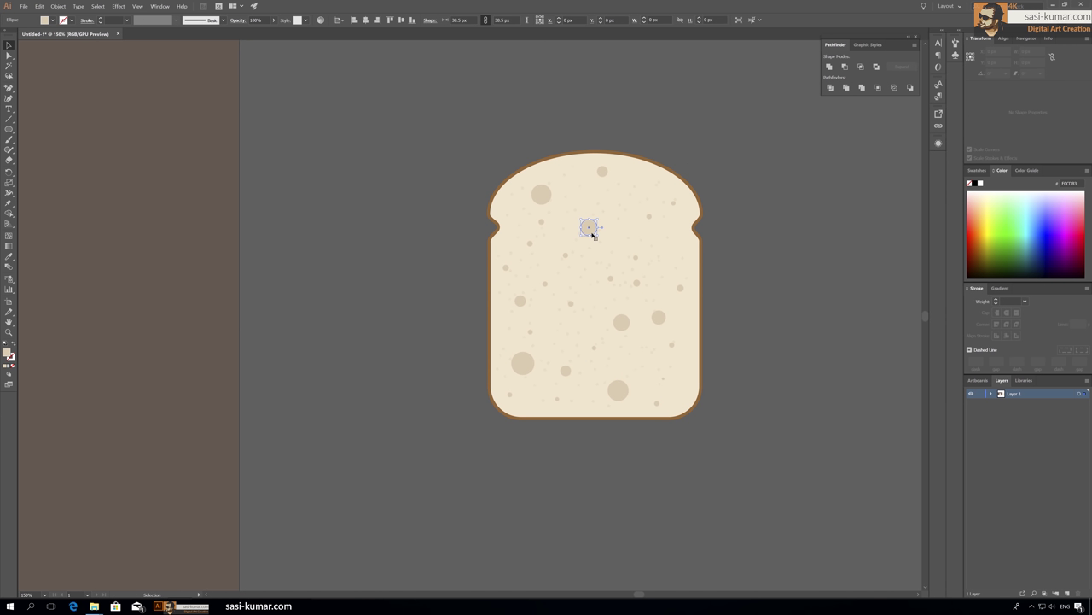
left_click(565, 370)
left_click(637, 283, "shift")
left_click(529, 243, "shift")
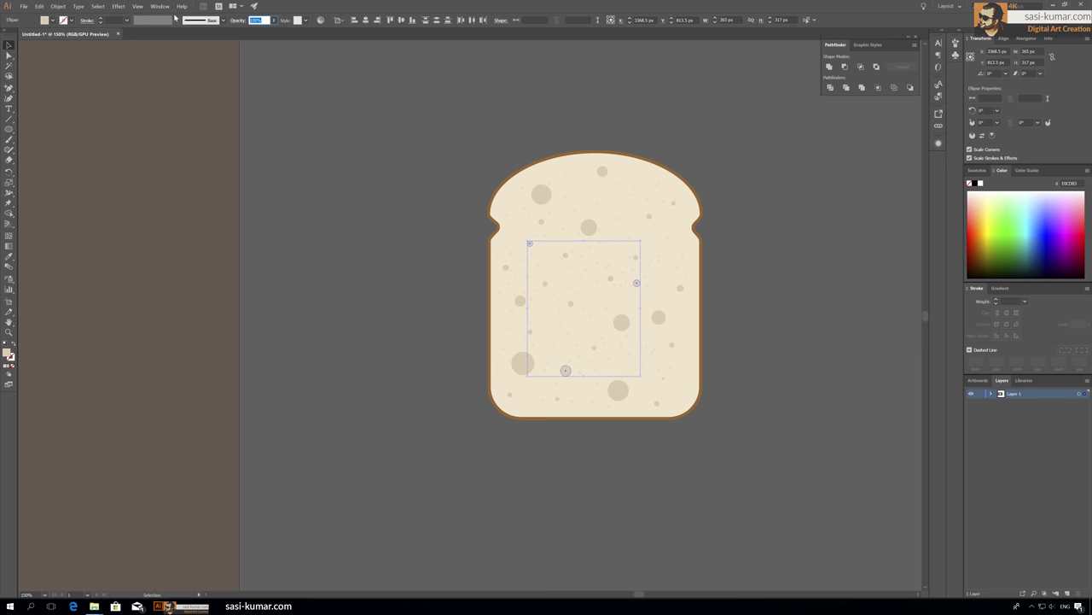
type("75")
left_click(396, 247)
left_click(618, 390)
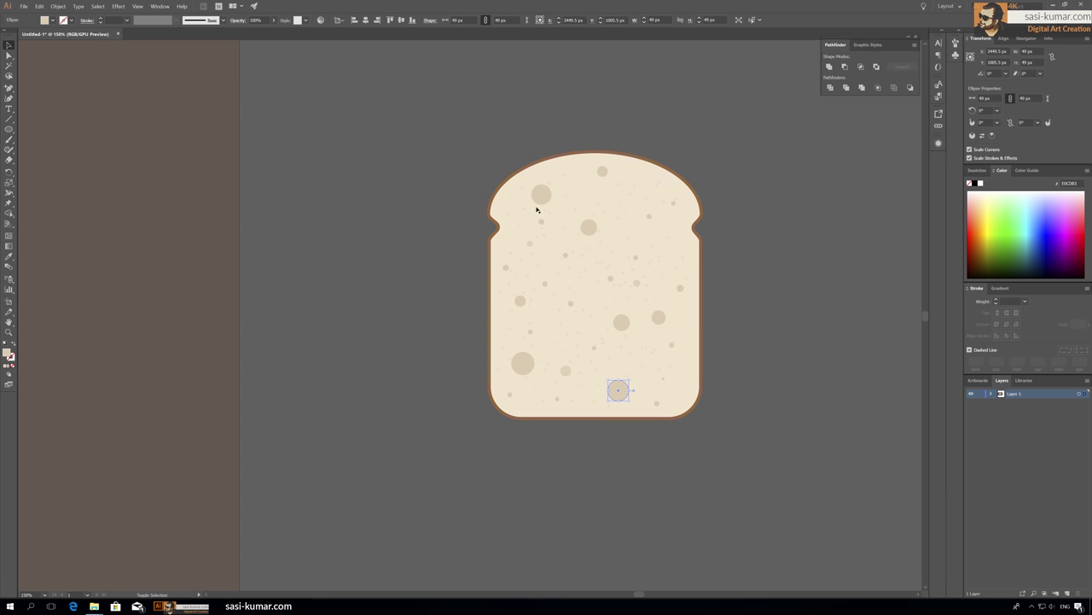
left_click(541, 195, "shift")
left_click(254, 19)
type("50")
key("Return")
left_click(408, 198)
scroll(408, 198, "left", 2)
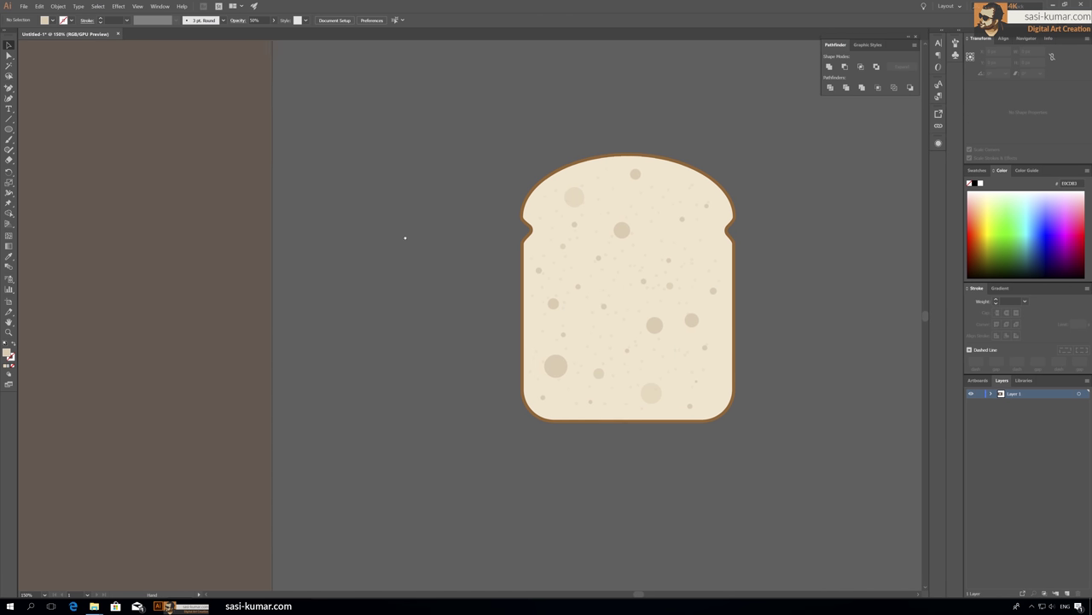
Group the bread with its spots and move it onto the plate.
key("ctrl+a")
left_click(58, 6)
left_click(71, 35)
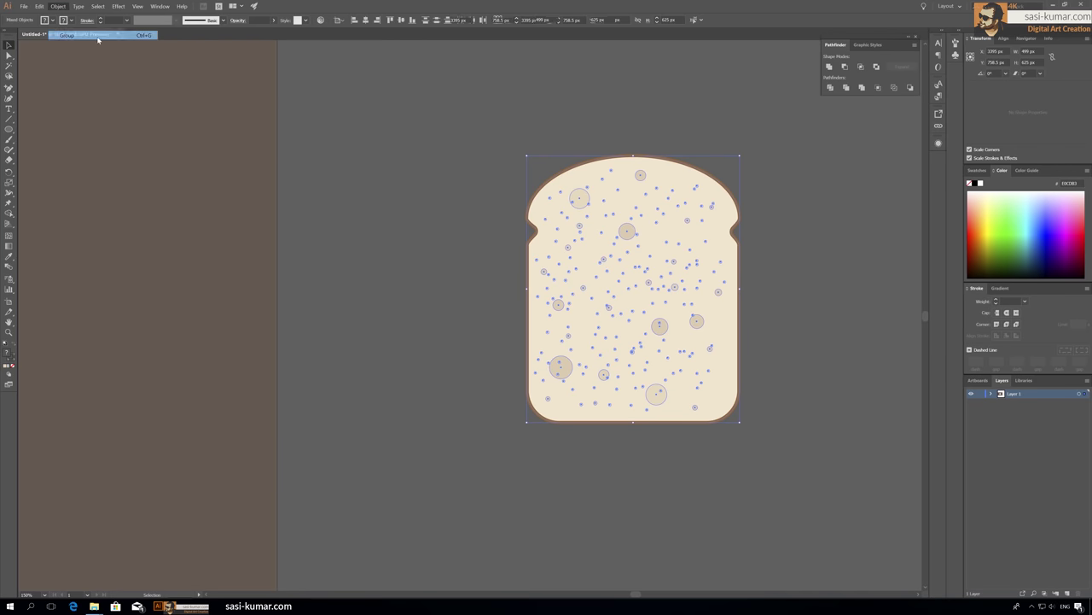
left_click(442, 175)
key("ctrl+minus")
key("ctrl+minus")
mouse_move(548, 328)
left_mouse_down()
mouse_move(702, 342)
mouse_move(325, 290)
left_mouse_up()
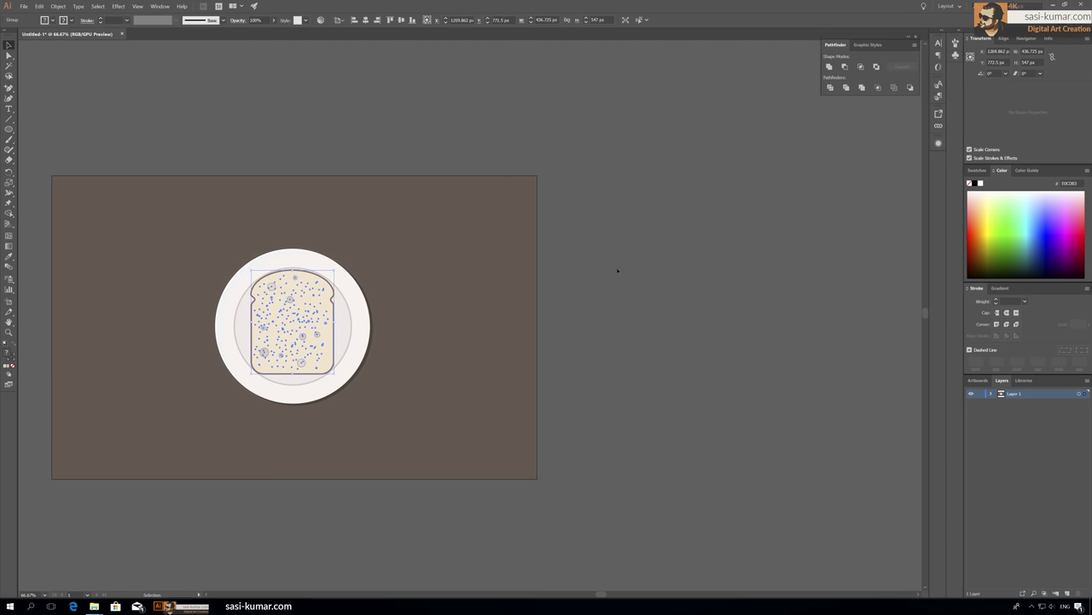
key("ctrl+plus")
key("ctrl+plus")
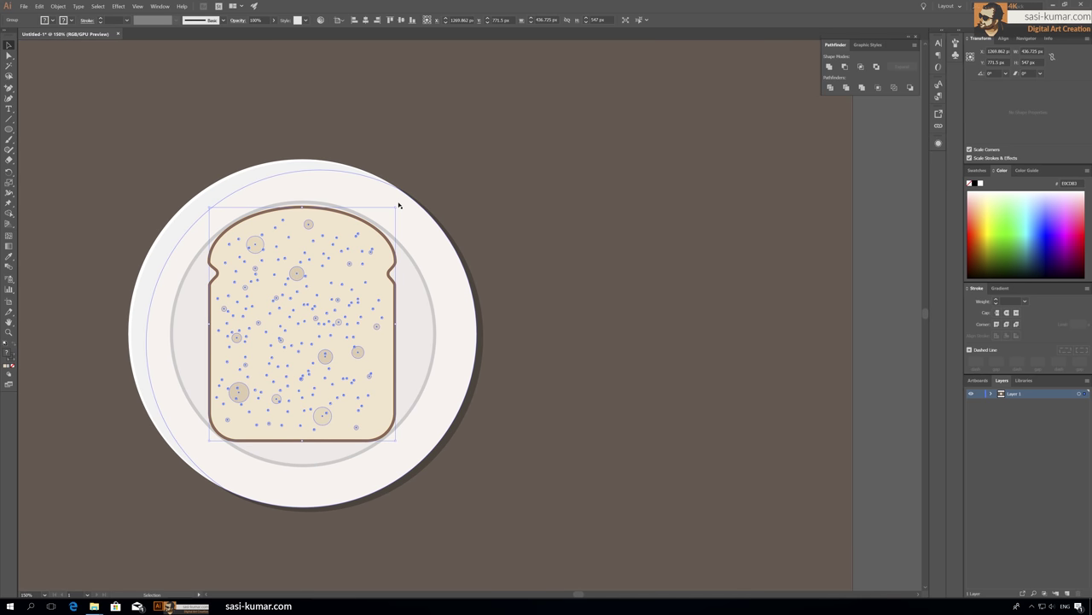
Rotate the bread group to a diagonal tilt and enlarge it slightly.
left_click_drag(397, 203, 410, 259)
left_click_drag(342, 260, 326, 269)
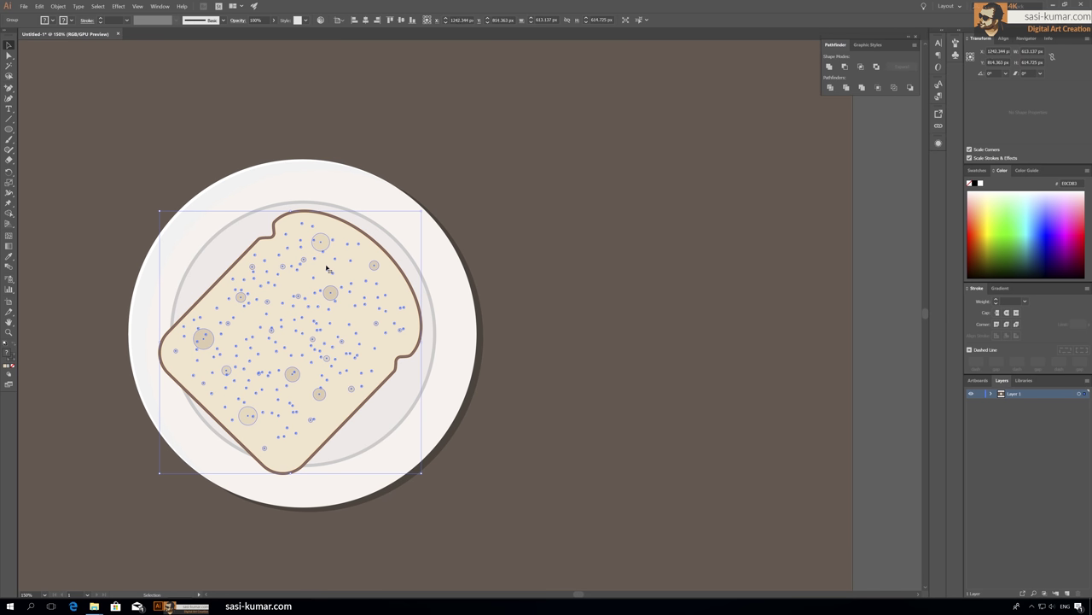
left_click_drag(403, 506, 444, 502)
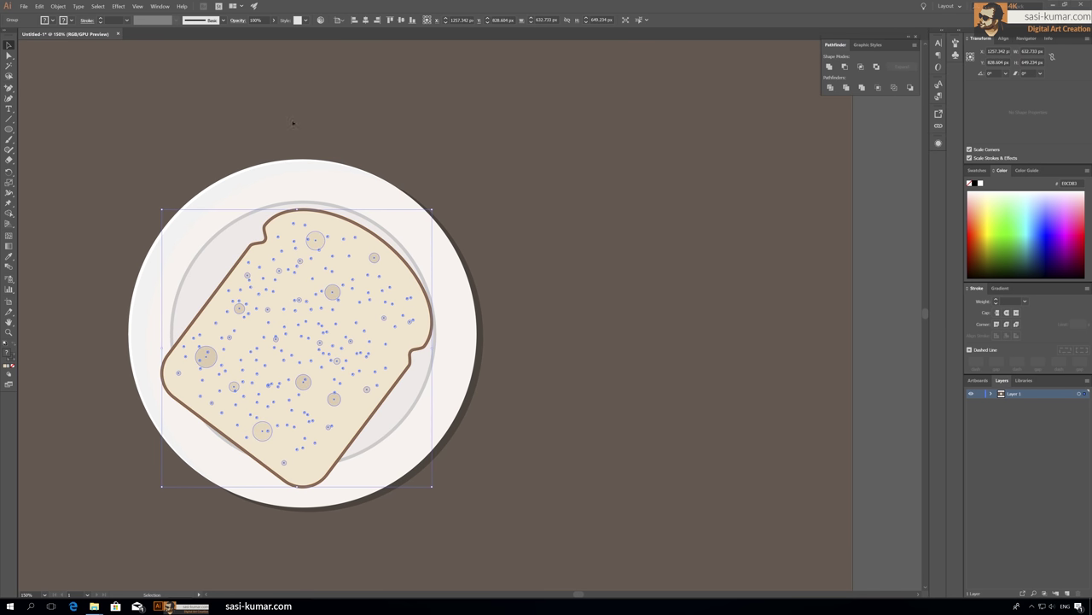
key("ctrl+shift+a")
left_click(286, 350)
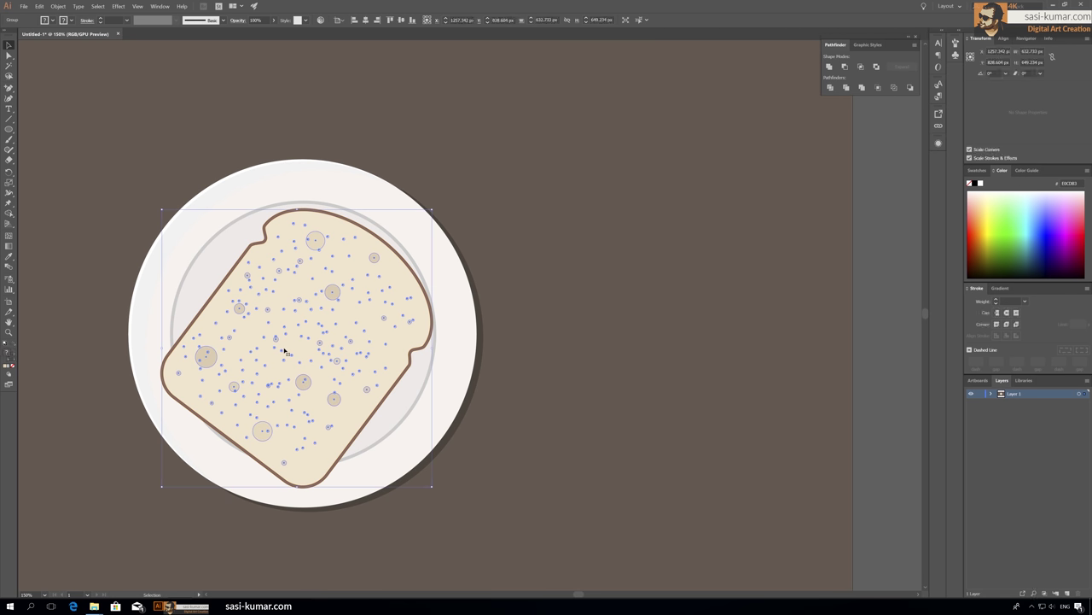
Align the bread outline outside the edge in a lighter brown at 10 pt.
double_click(325, 478)
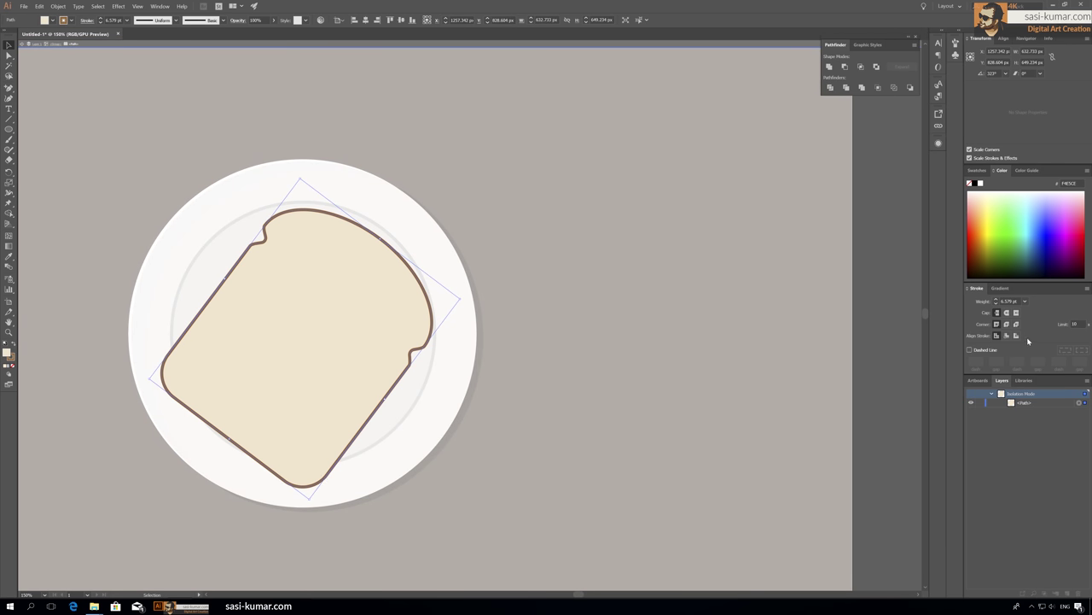
left_click(1016, 335)
double_click(10, 354)
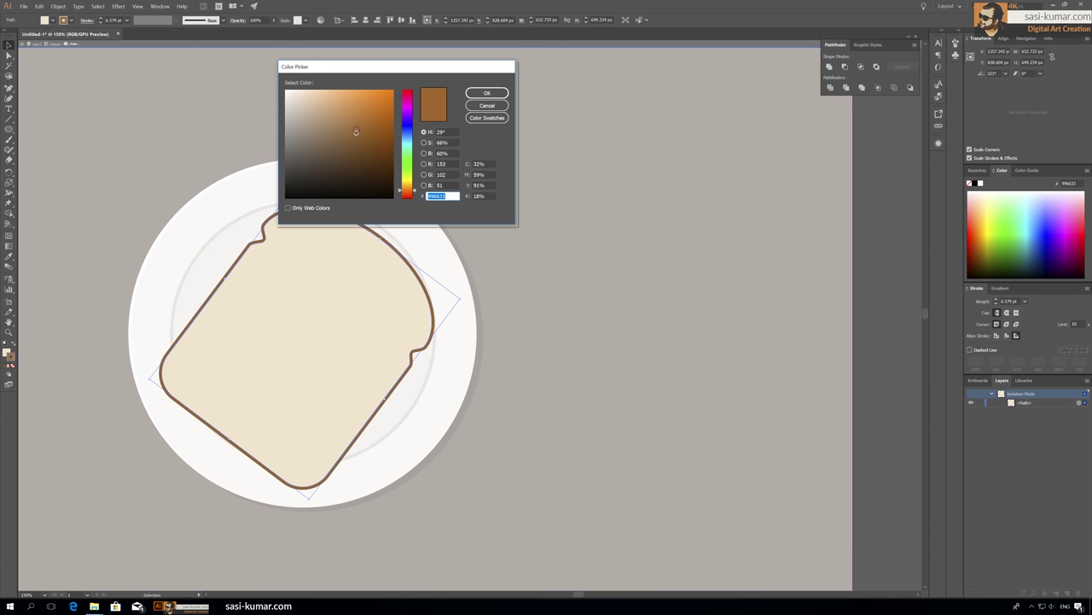
left_click(486, 92)
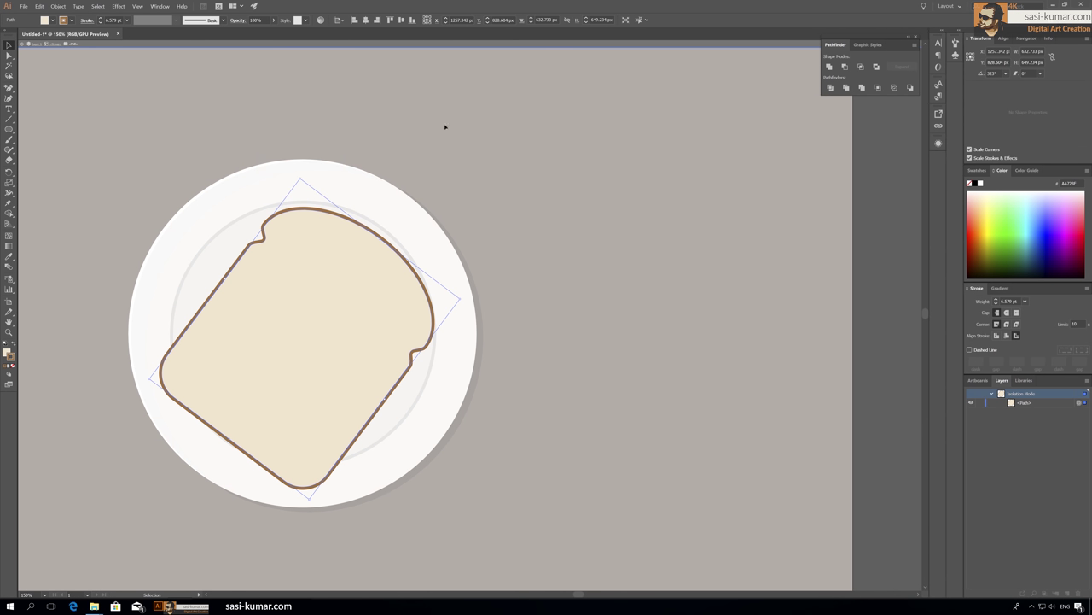
double_click(10, 354)
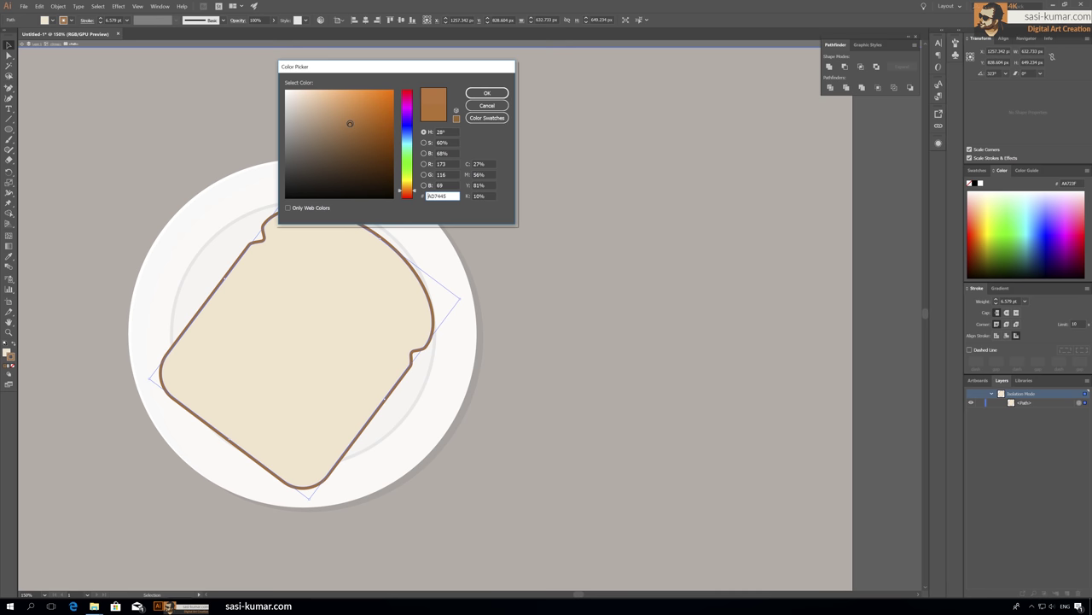
left_click(487, 92)
left_click(101, 18)
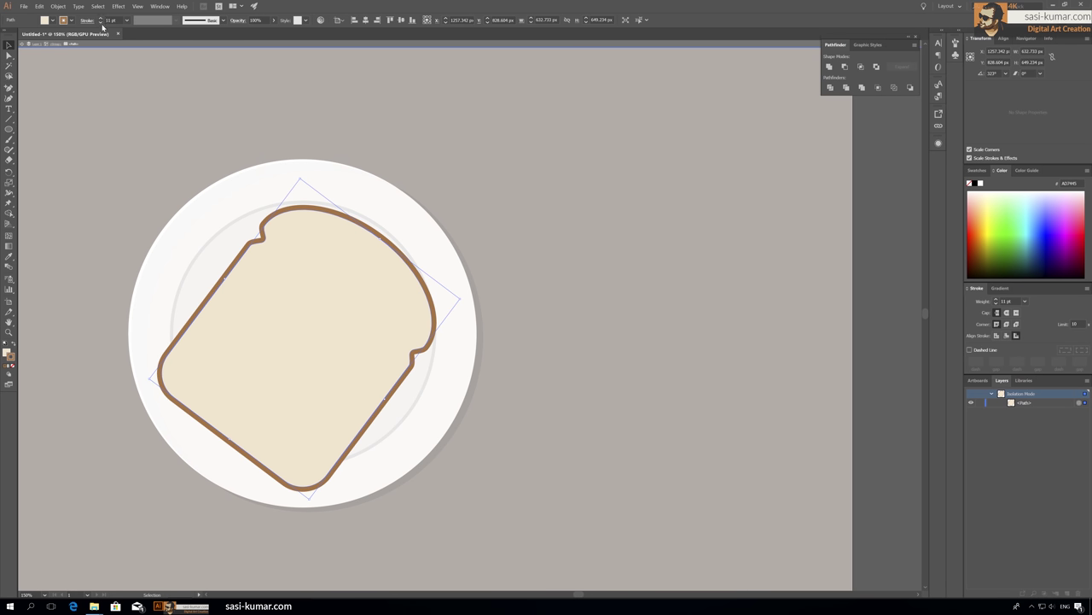
left_click(101, 24)
Tighten the rounding of the bread's bottom corners.
left_click(9, 55)
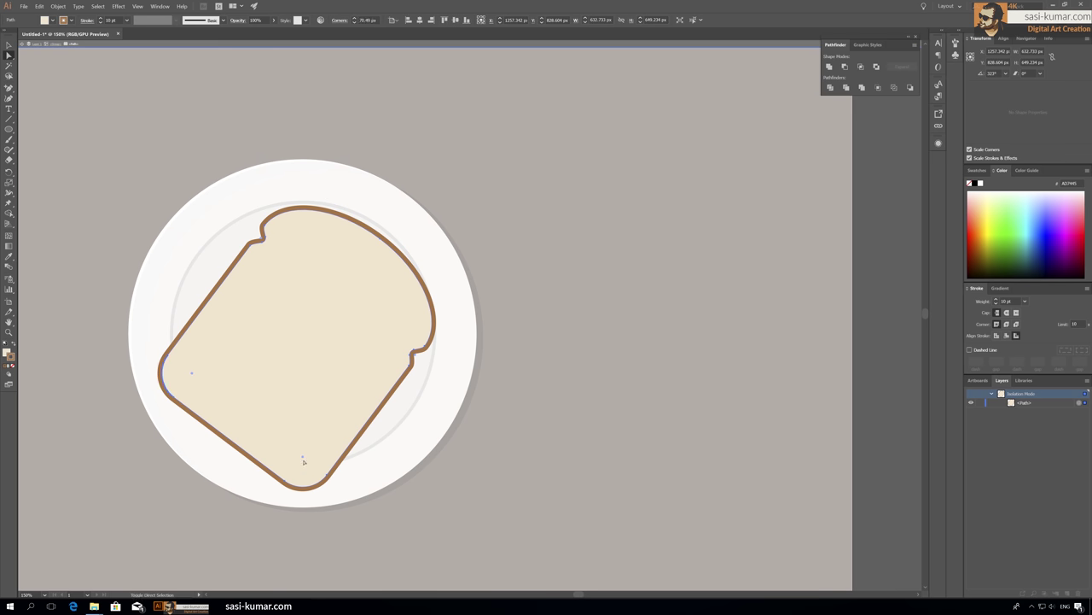
left_click_drag(304, 460, 305, 473)
key("v")
double_click(290, 137)
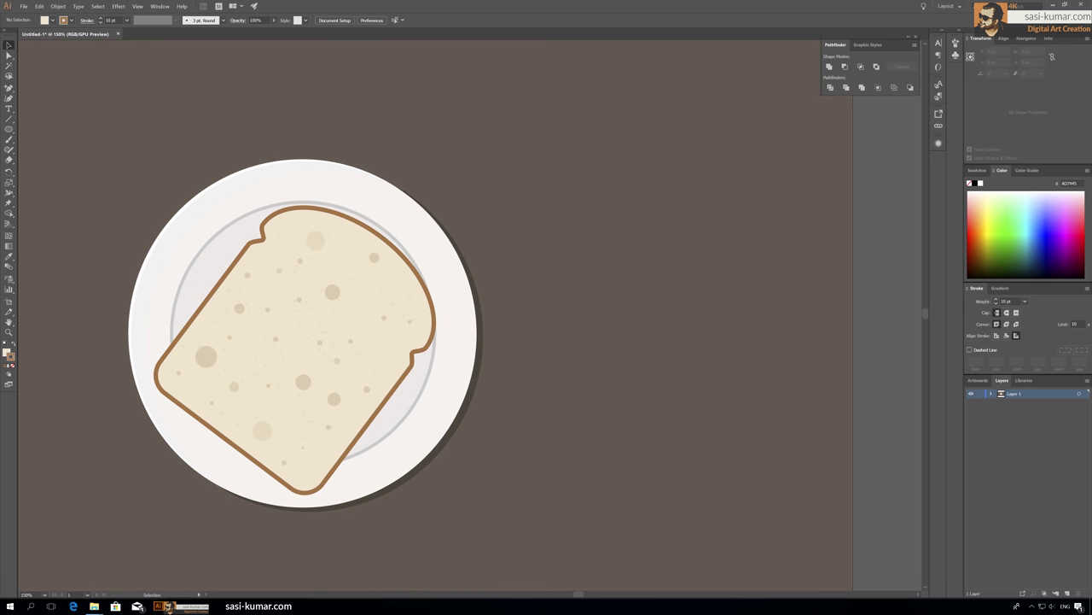
Nudge the bread up-left and draw a four-cornered butter shape without an outline.
key("Up")
key("Up")
key("Up")
key("Left")
left_click(574, 319)
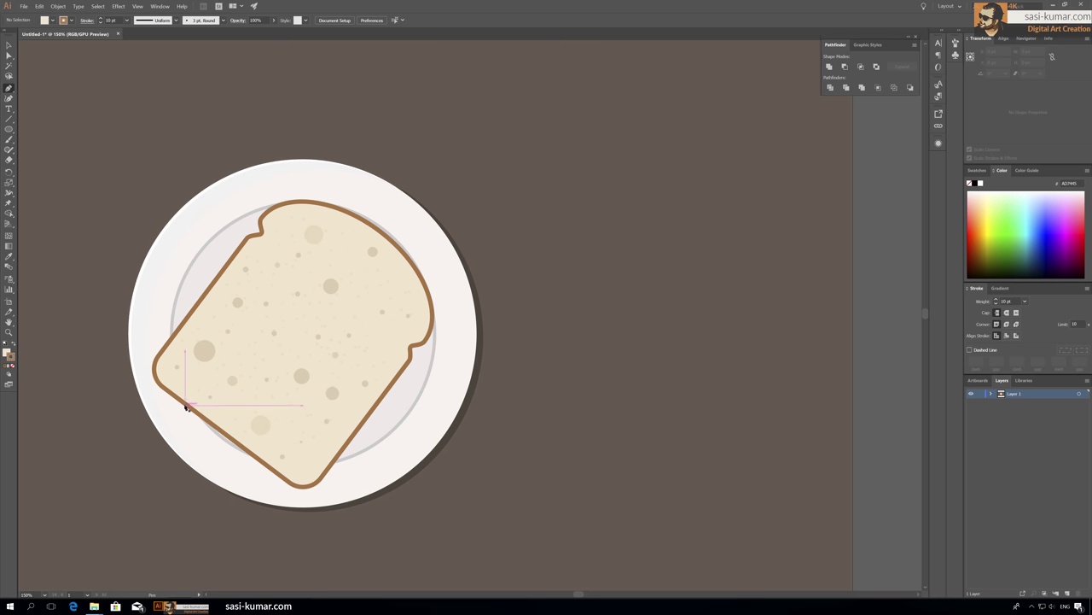
left_click(189, 383)
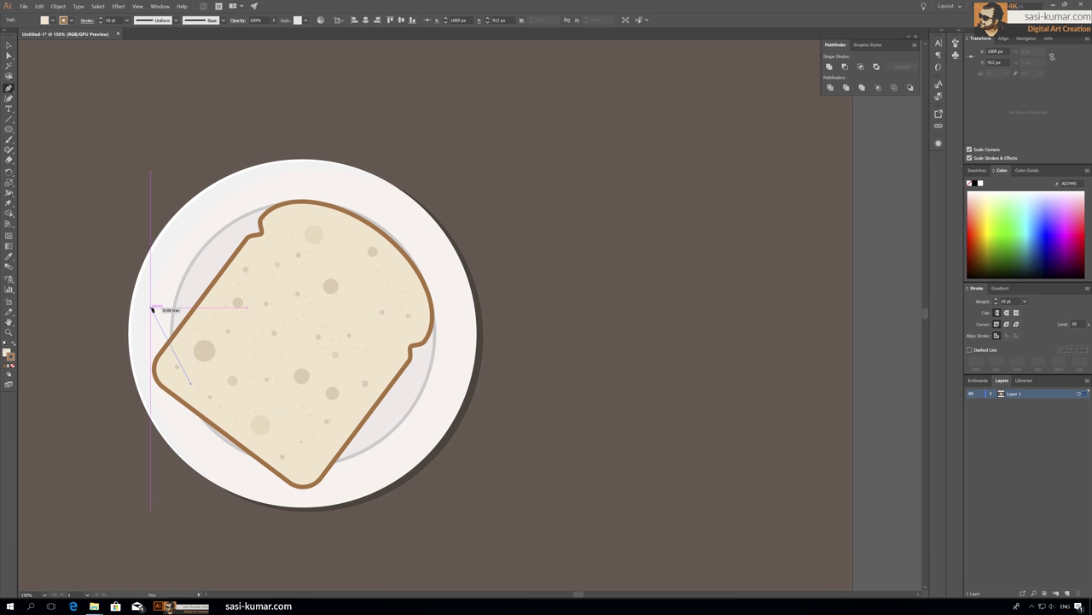
left_click(151, 306)
left_click(255, 244)
left_click(298, 335)
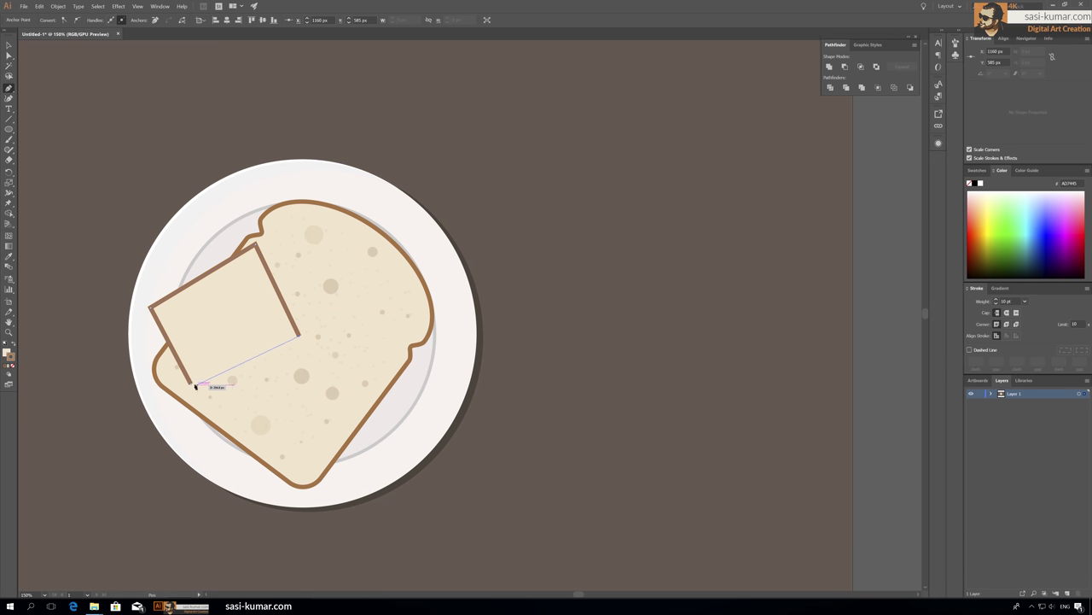
left_click(191, 384)
key("v")
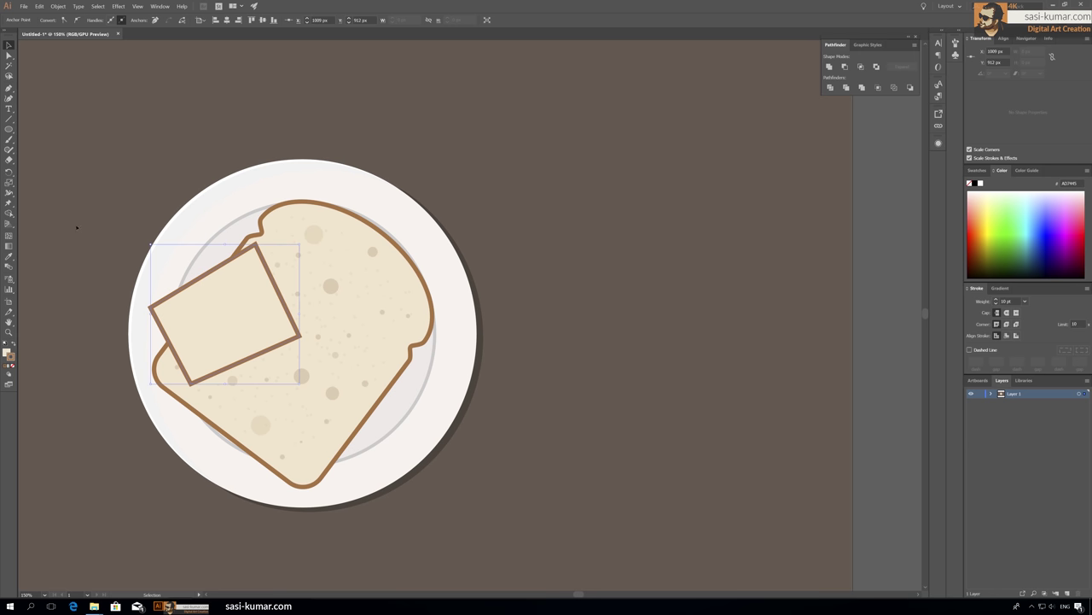
left_click(13, 364)
Fill the butter shape with pale yellow #F9E782.
key("a")
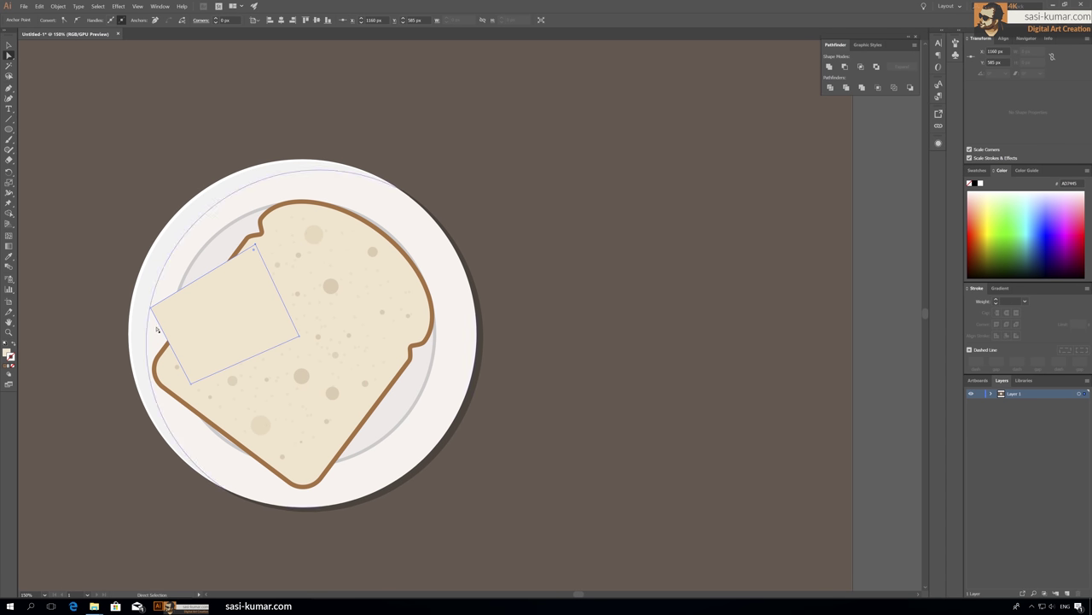
left_click(153, 310)
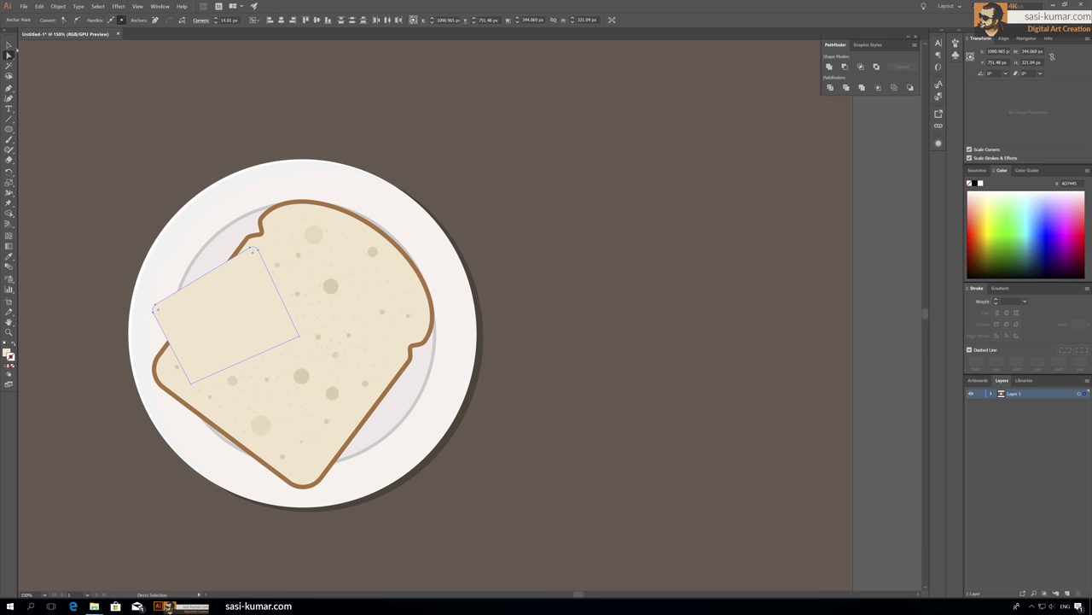
key("v")
double_click(7, 354)
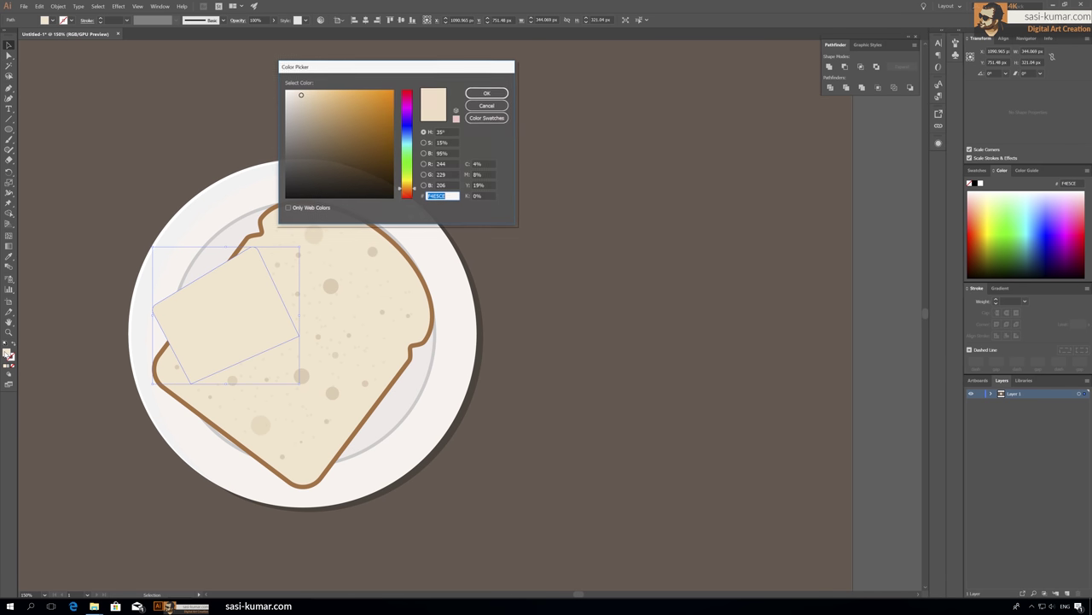
left_click(317, 98)
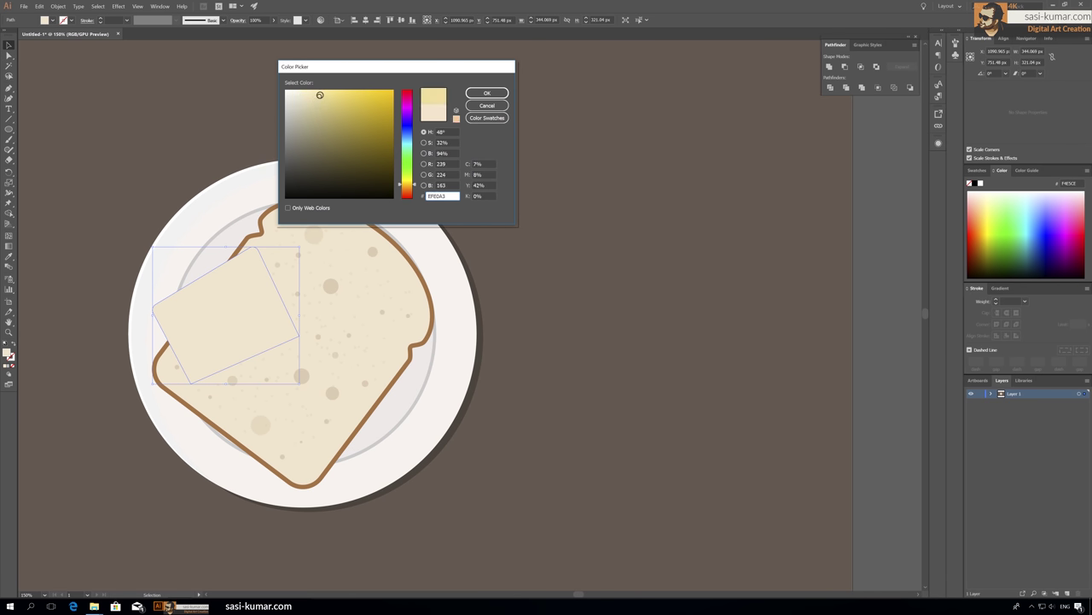
key("shift+Down")
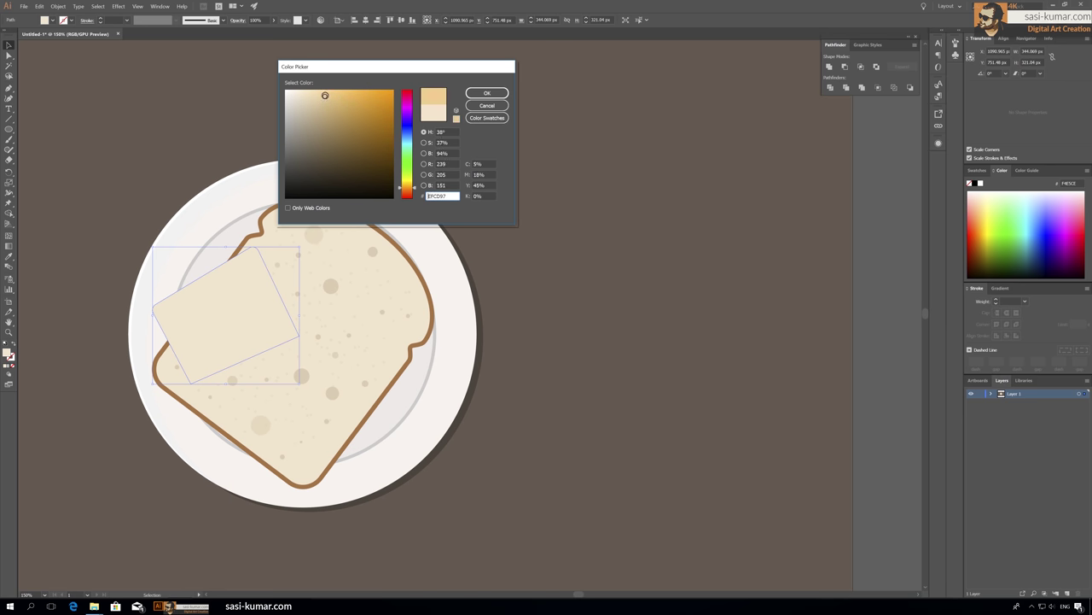
left_click_drag(407, 190, 407, 185)
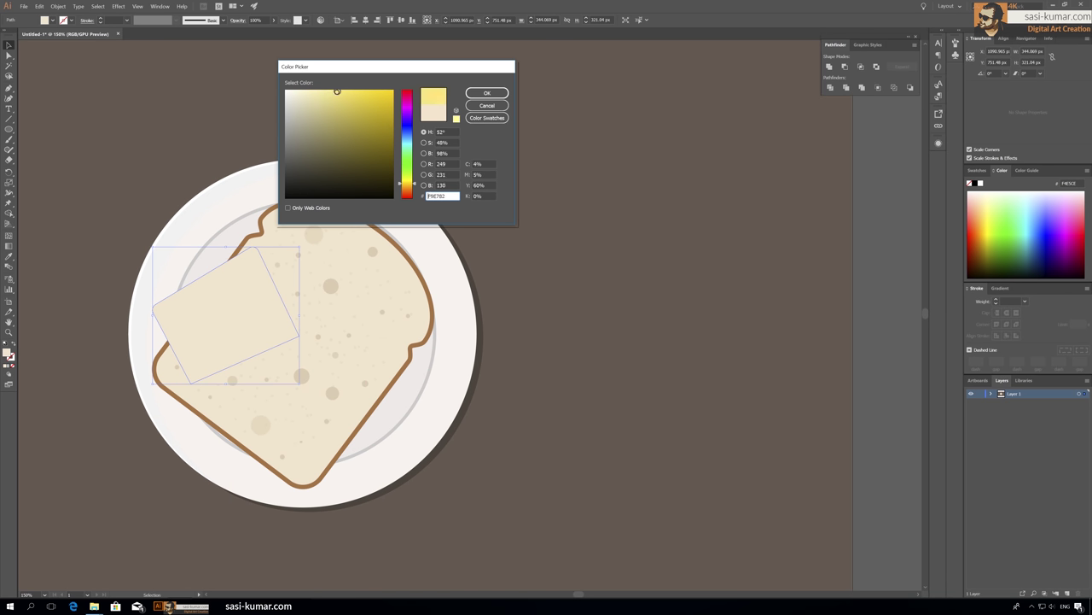
left_click(487, 92)
left_click(206, 144)
Duplicate the butter with a slight lower-right offset.
key("ctrl+minus")
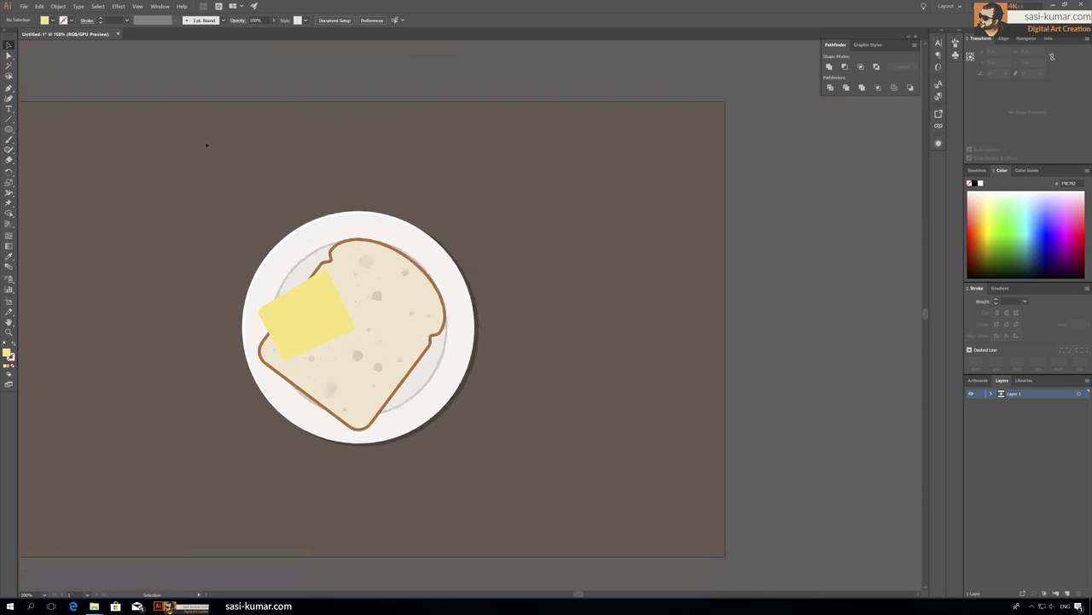
scroll(312, 324, "up", 2)
scroll(311, 324, "up", 2)
scroll(312, 324, "up", 2)
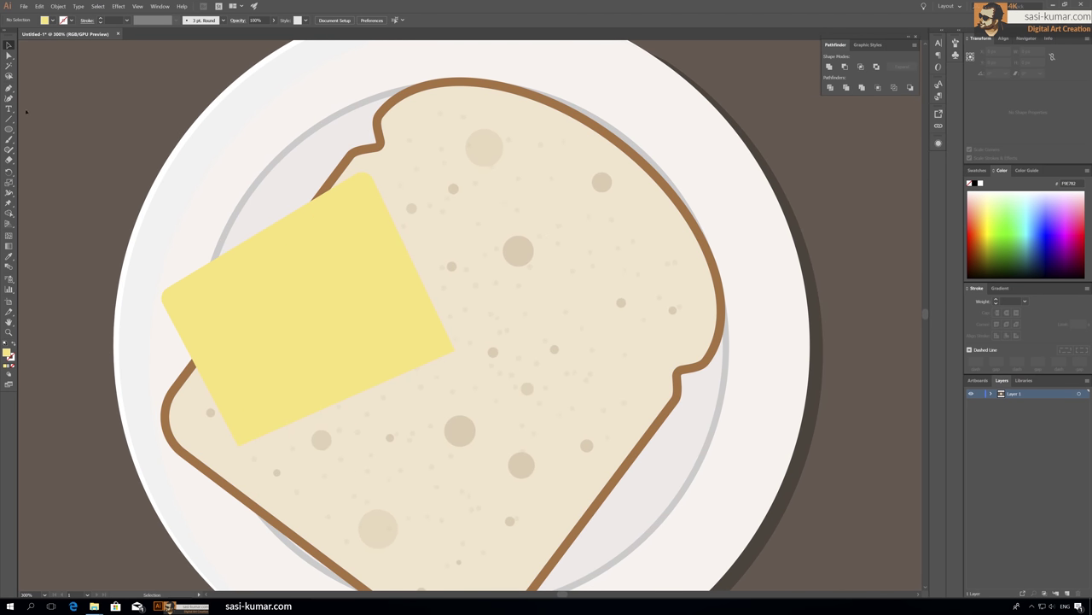
mouse_move(290, 281)
left_mouse_down()
mouse_move(280, 300)
mouse_move(270, 296)
left_mouse_up()
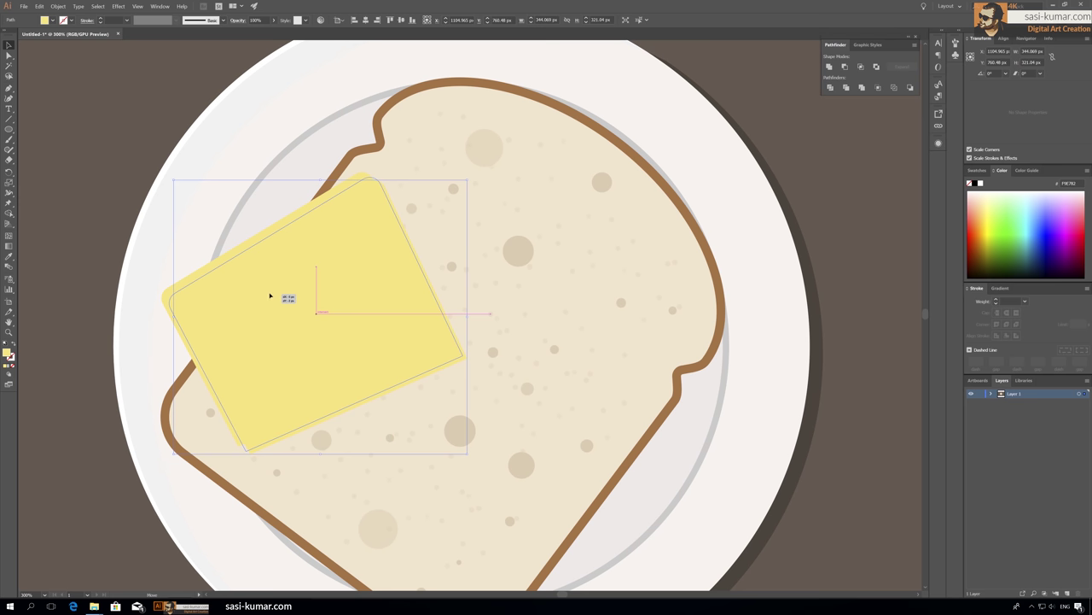
Pull the copy's top corner anchor inward and open its fill colour.
key("a")
left_click(236, 448)
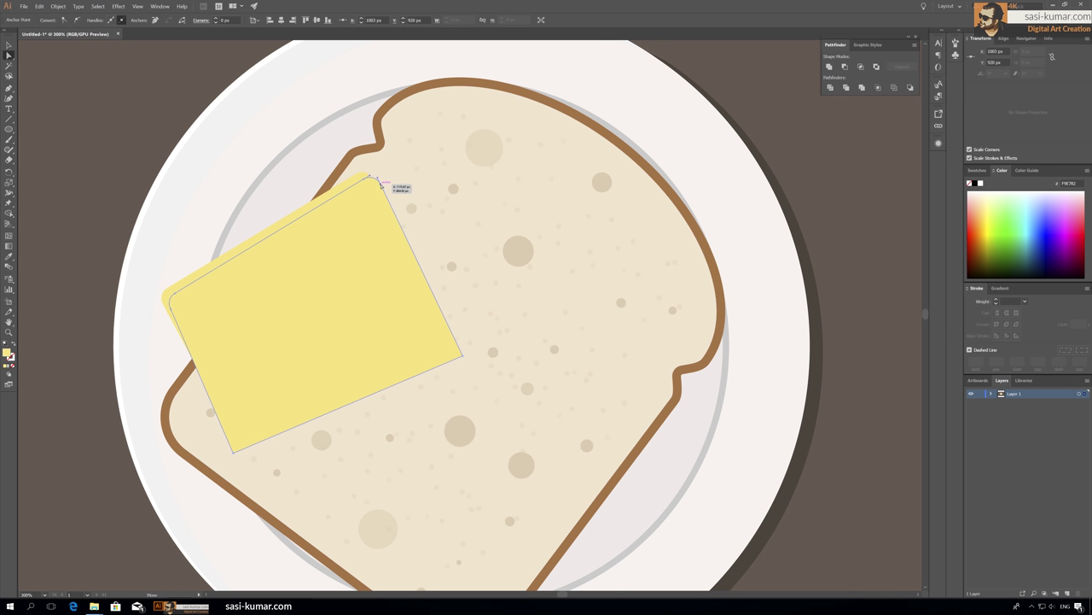
left_click(370, 189)
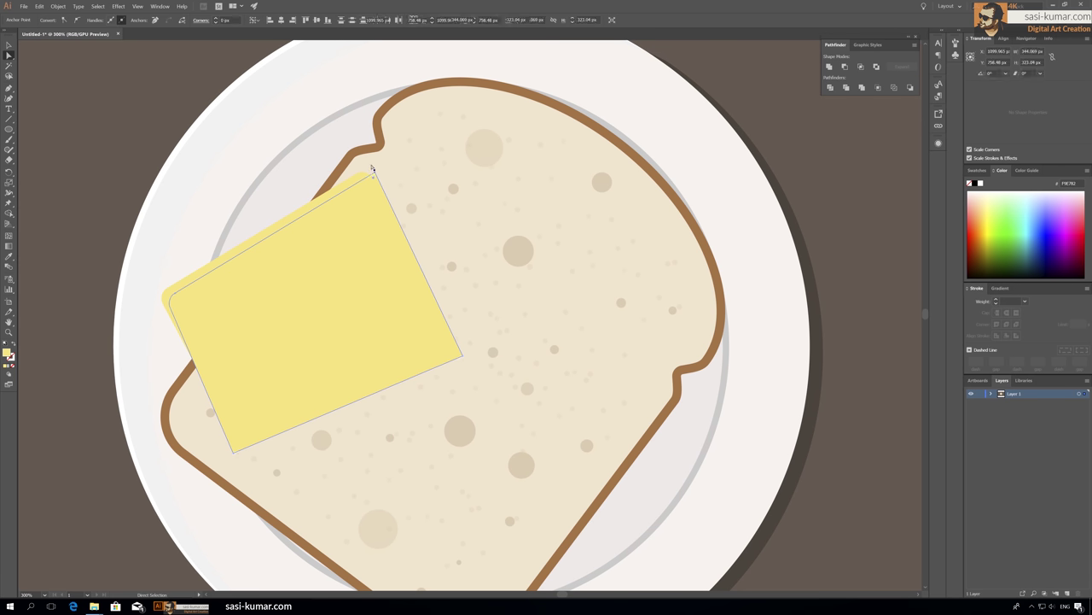
left_click_drag(367, 180, 373, 208)
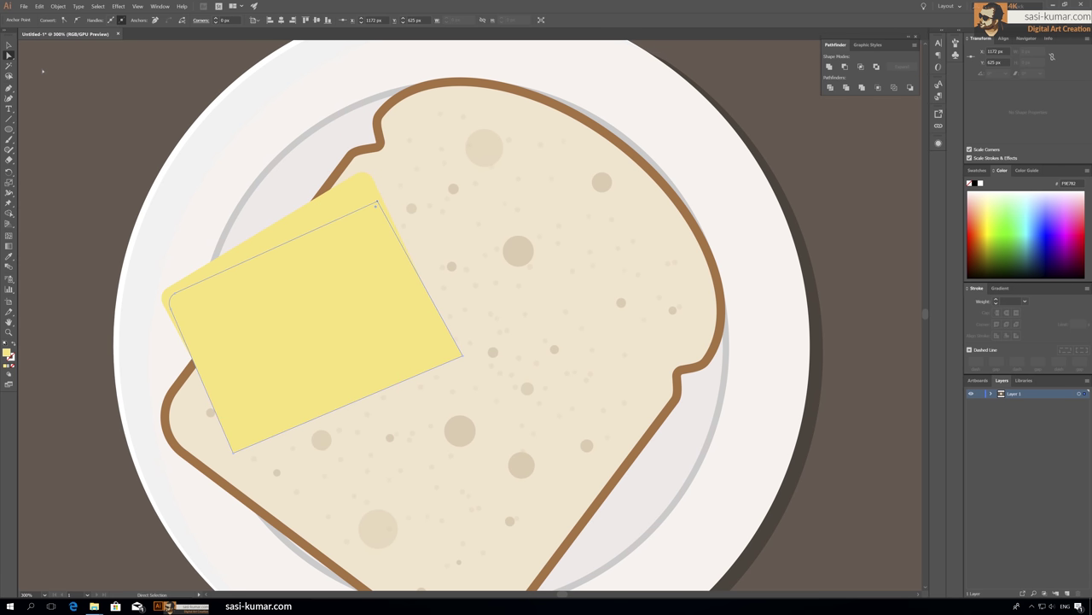
key("v")
double_click(8, 353)
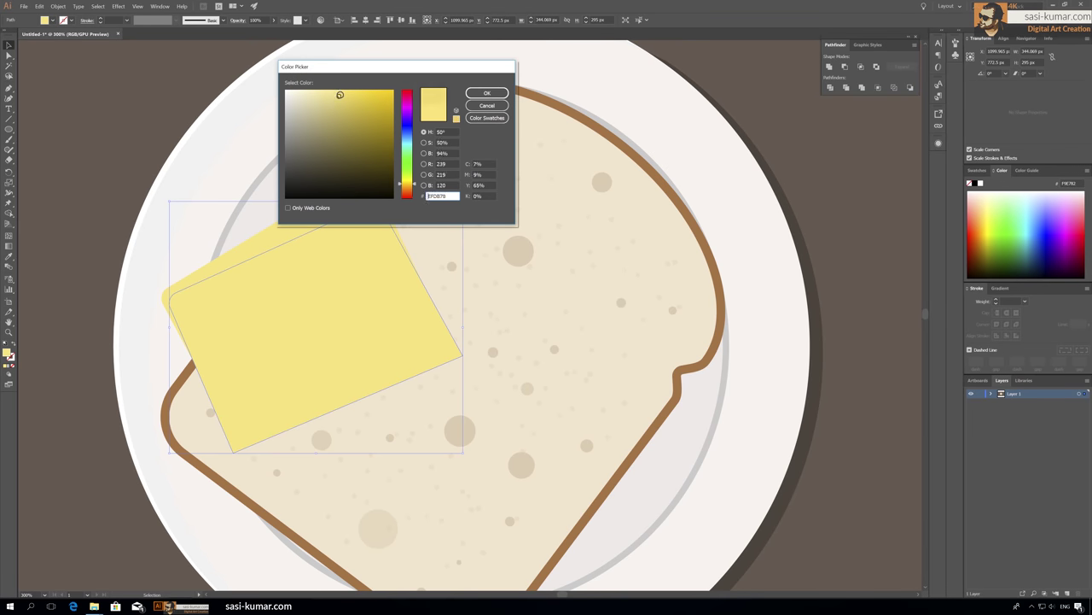
Give the front butter a darker yellow fill and send it behind the bread slice.
left_click(507, 98)
left_click(304, 356)
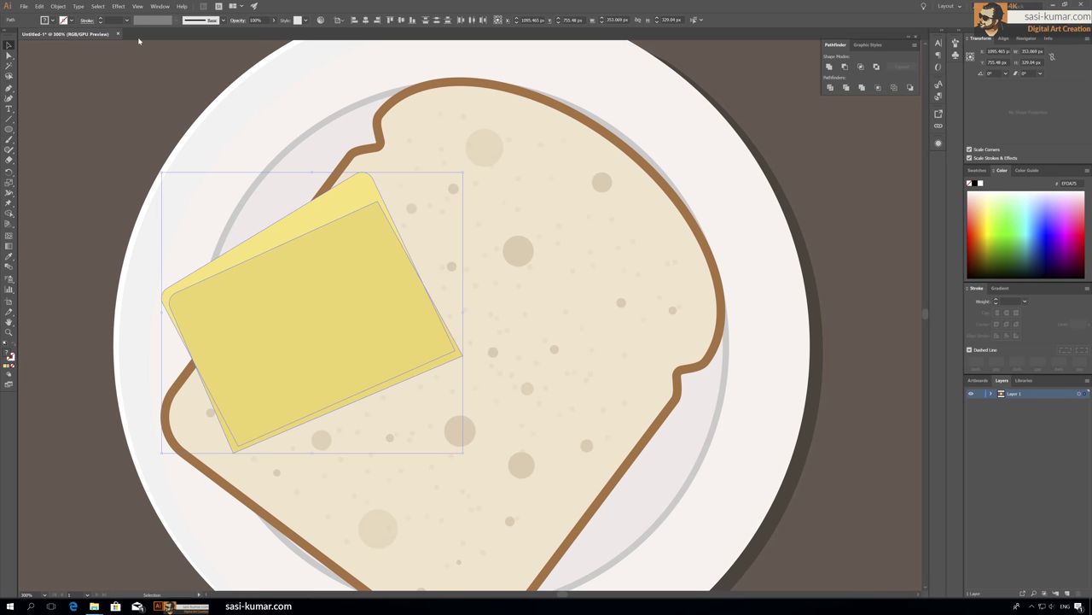
left_click(59, 6)
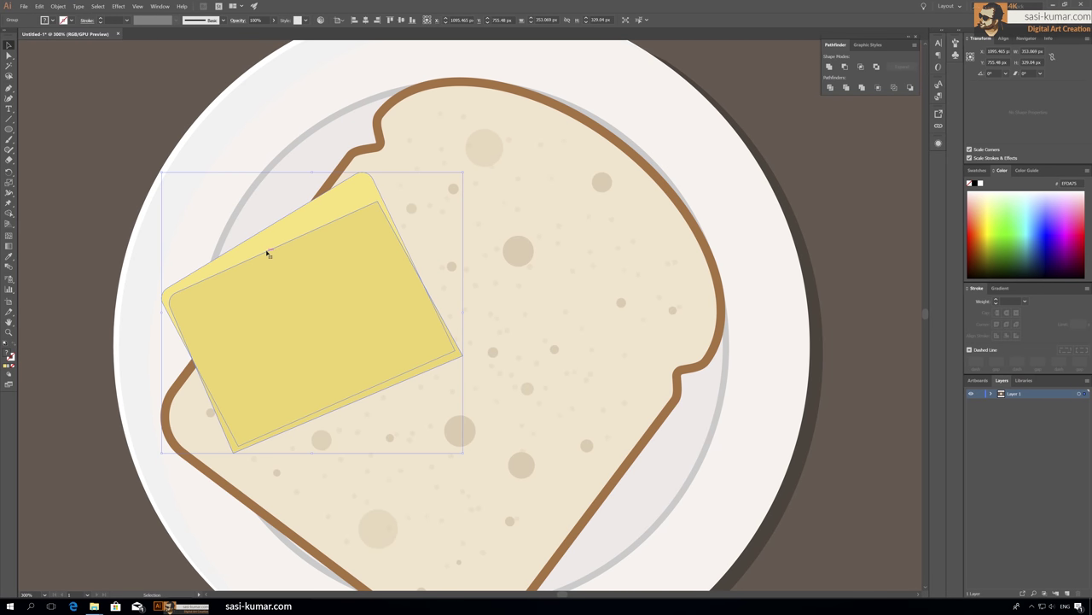
key("ctrl+bracketleft")
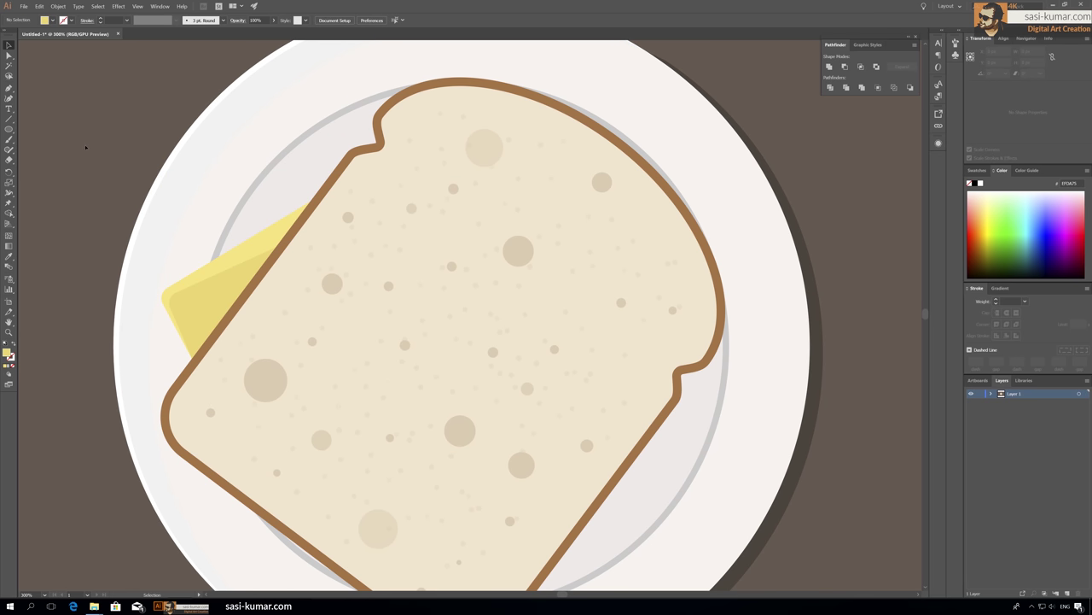
scroll(171, 256, "up", 1)
Isolate the butter group and draw a thin closed highlight sliver along its top edge.
double_click(305, 264)
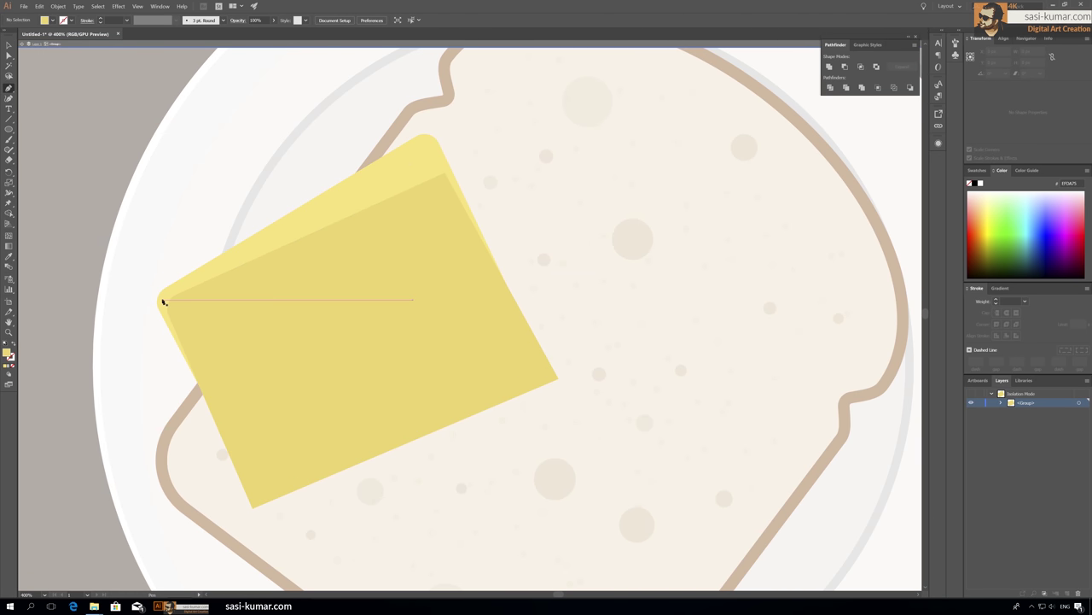
left_click(164, 302)
left_click_drag(427, 142, 435, 141)
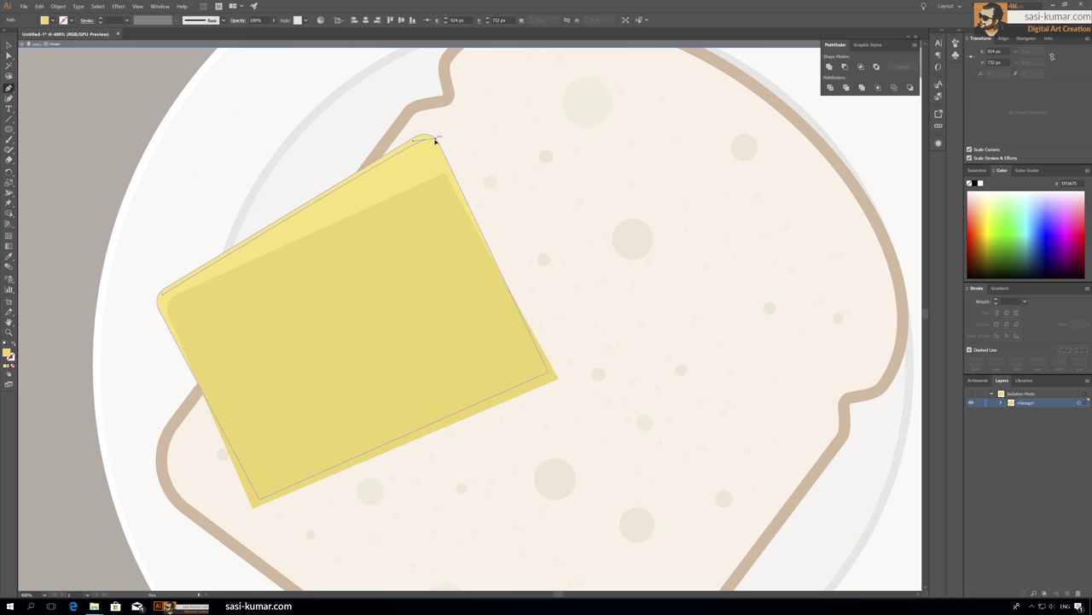
left_click(433, 142)
left_click(164, 299)
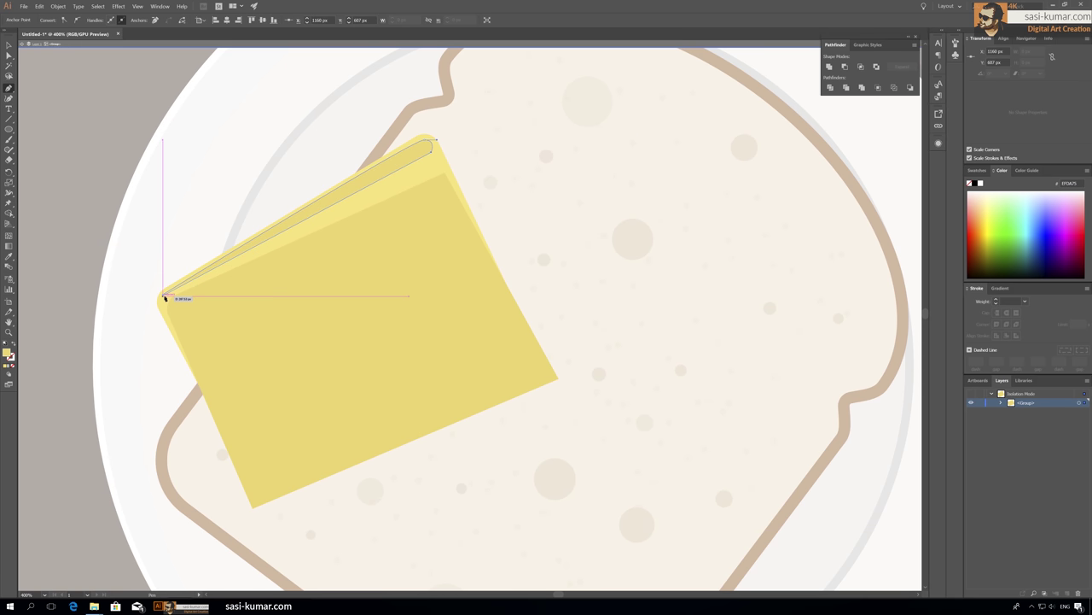
left_click(165, 297)
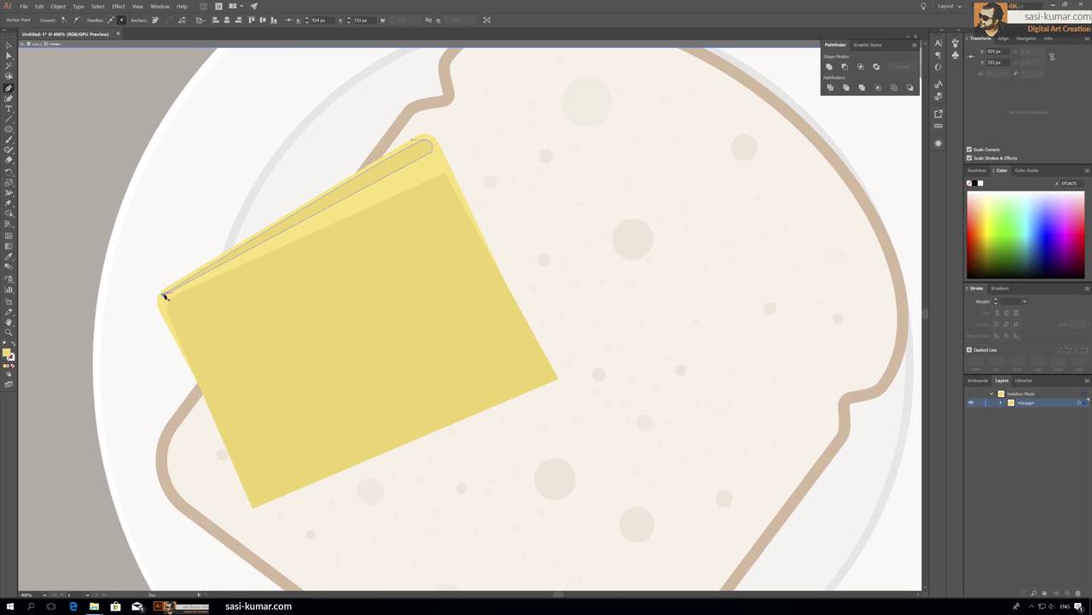
Fill the highlight sliver pale cream #F9EEC2 and exit isolation mode.
double_click(9, 352)
left_click(308, 91)
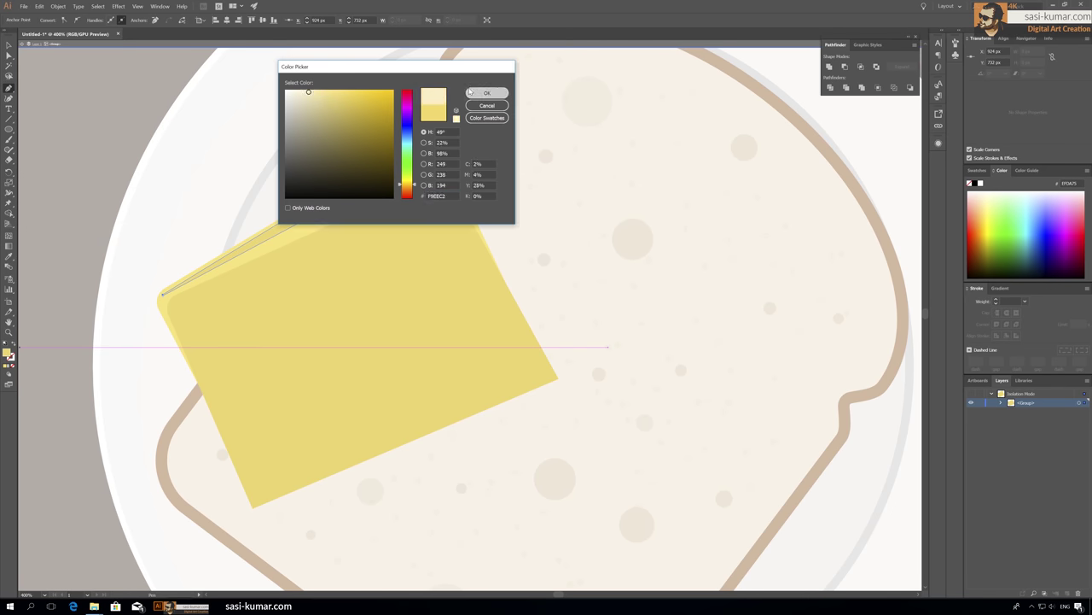
left_click(472, 92)
double_click(79, 112)
key("ctrl+minus")
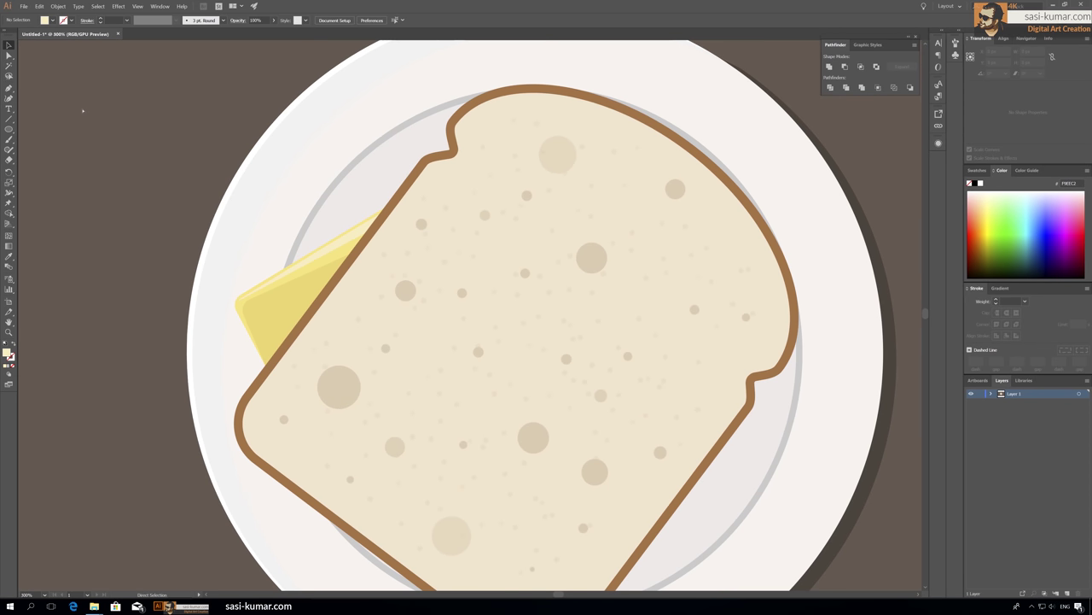
key("ctrl+minus")
key("ctrl+minus")
key("ctrl+plus")
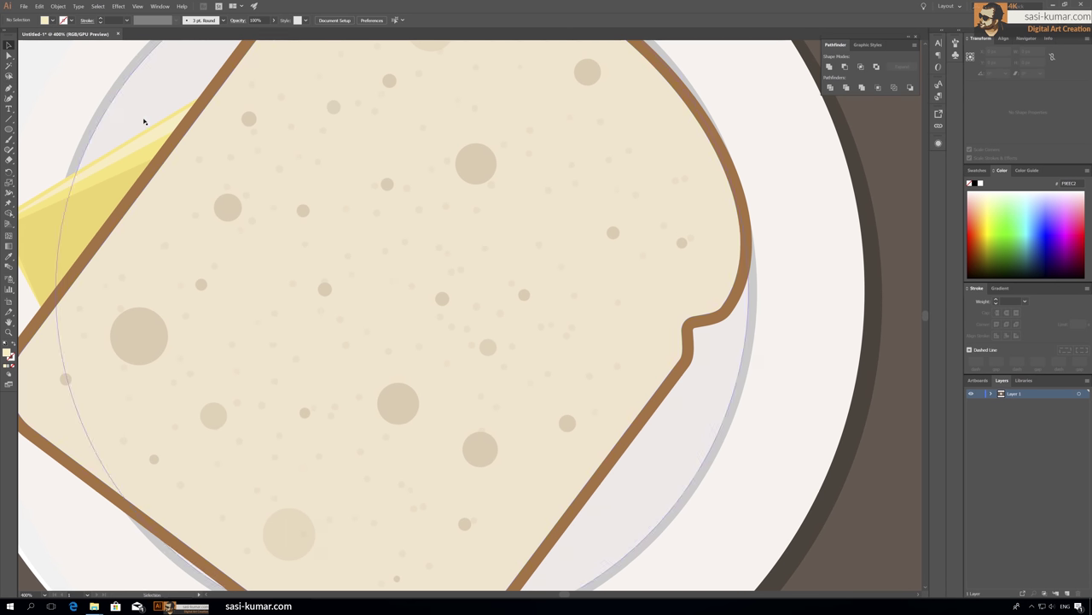
double_click(168, 213)
Pen-draw a curved, drip-shaped melted highlight near the butter's upper-left corner.
left_click(168, 291)
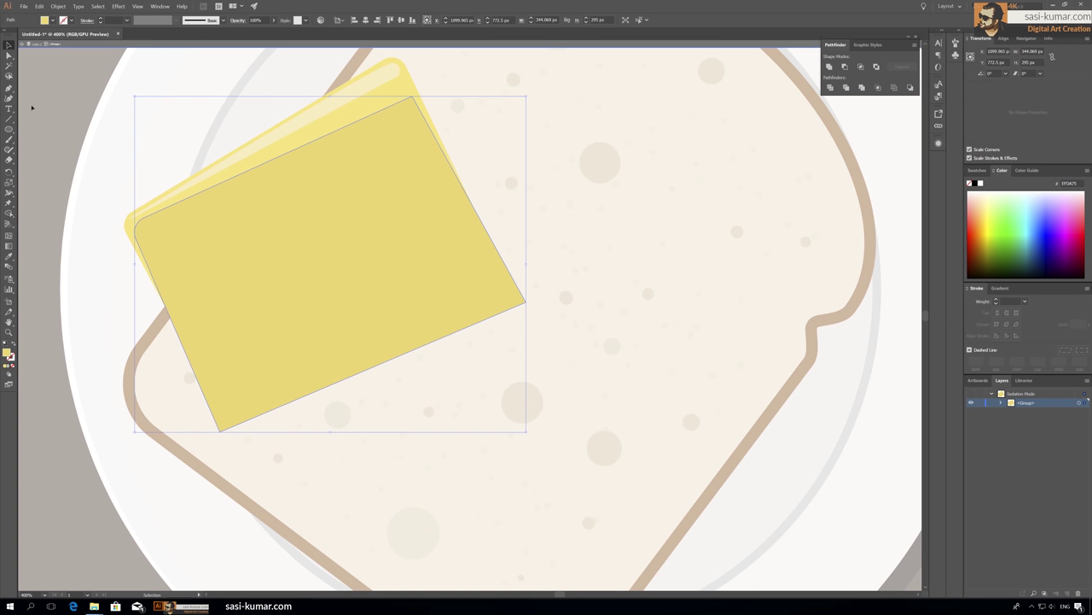
key("p")
left_click(169, 279)
mouse_move(149, 229)
left_mouse_down()
mouse_move(214, 213)
mouse_move(272, 177)
left_mouse_up()
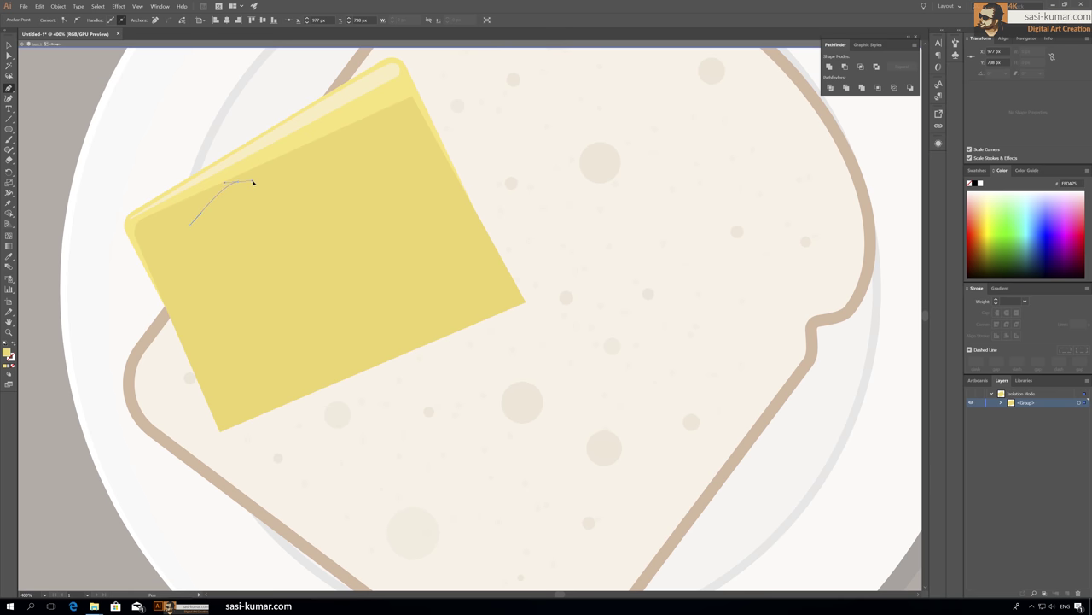
left_click(315, 155)
mouse_move(198, 256)
left_mouse_down()
mouse_move(205, 279)
mouse_move(170, 277)
mouse_move(142, 236)
left_mouse_up()
key("a")
key("v")
Sample the pale cream highlight colour onto the drip and exit isolation mode.
key("i")
left_click(251, 152)
key("v")
double_click(61, 92)
key("ctrl+minus")
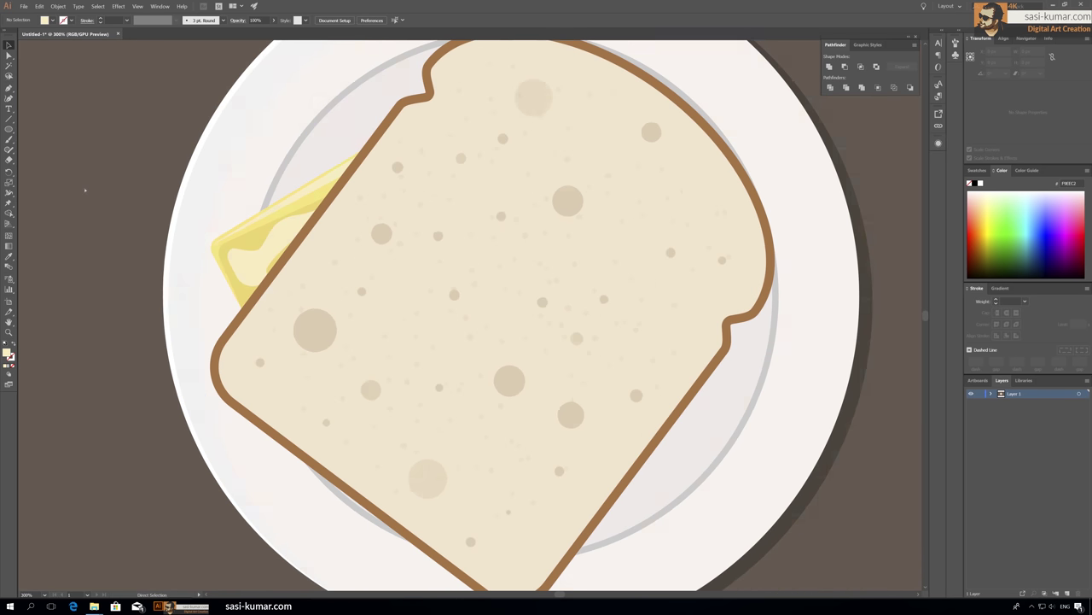
key("ctrl+minus")
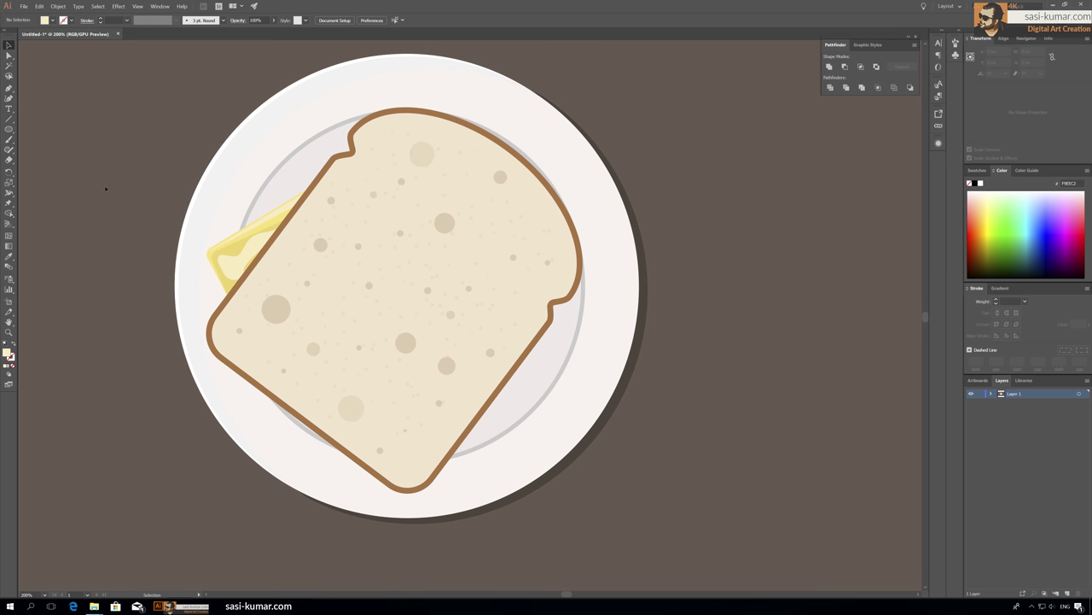
Move the hidden butter copy to the bread's right edge and rotate it to follow the crust.
left_click(232, 244)
left_click_drag(231, 244, 483, 353)
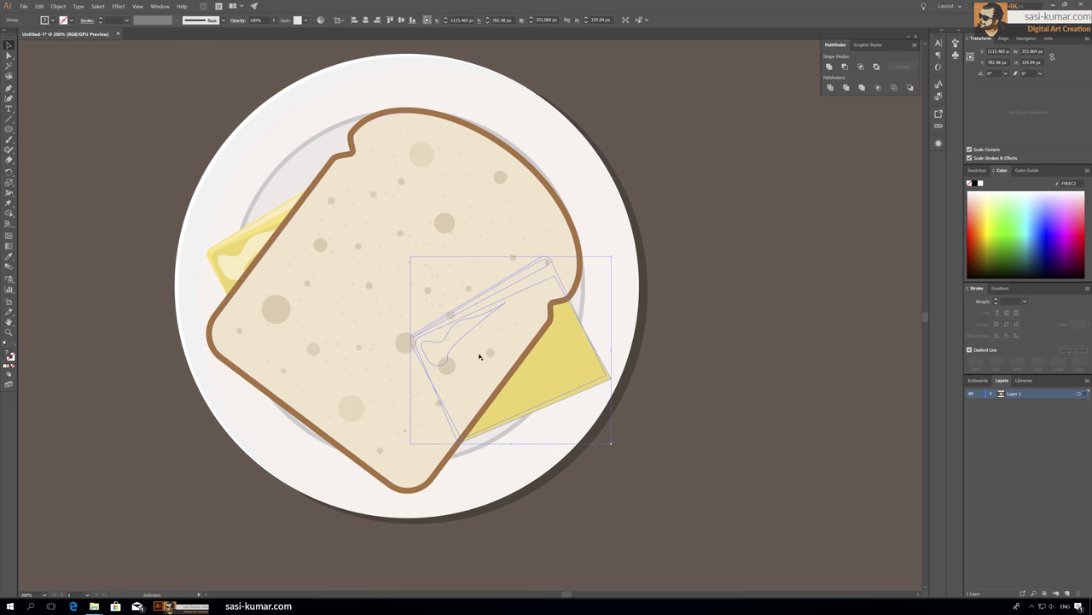
mouse_move(614, 255)
left_mouse_down()
mouse_move(580, 205)
mouse_move(553, 346)
left_mouse_up()
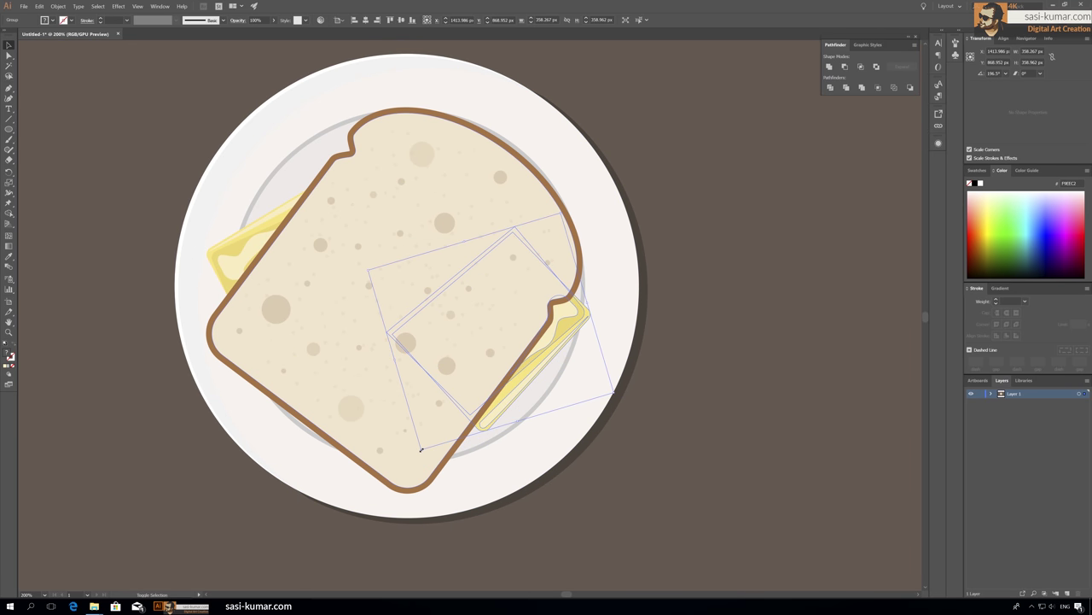
left_click_drag(421, 448, 529, 407)
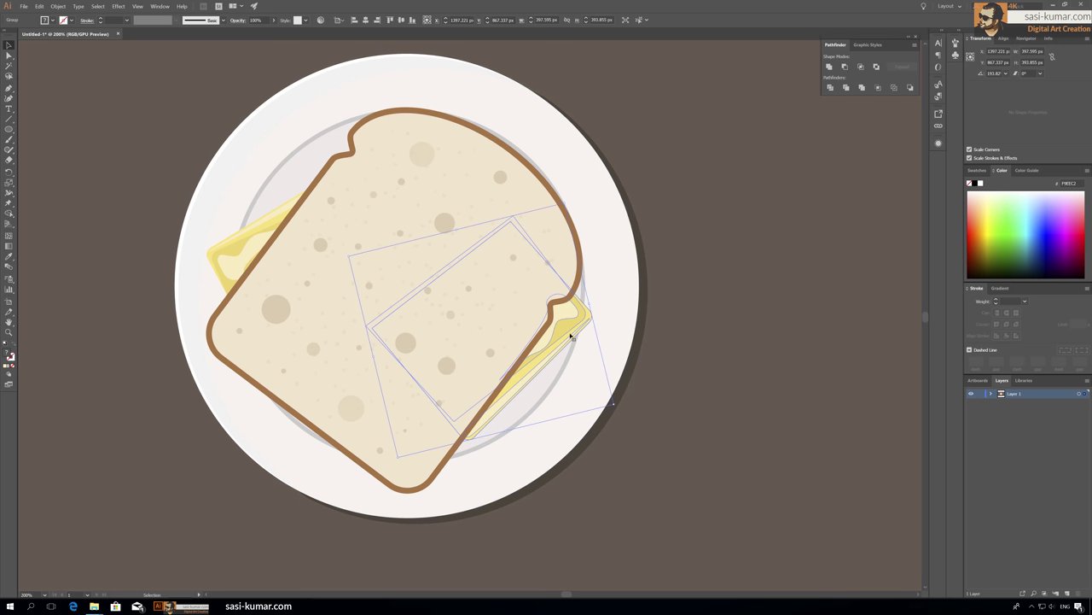
left_click(726, 317)
Give a butter path near the tip a slightly darker yellow fill.
key("ctrl+equal")
left_click_drag(766, 333, 632, 261)
key("a")
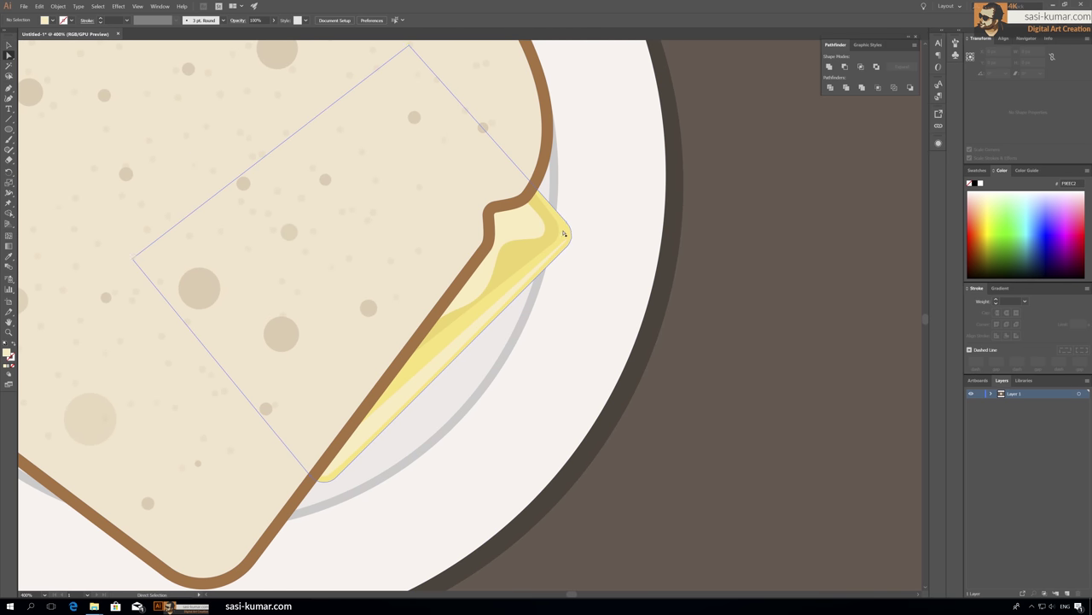
left_click(565, 233)
key("i")
double_click(8, 352)
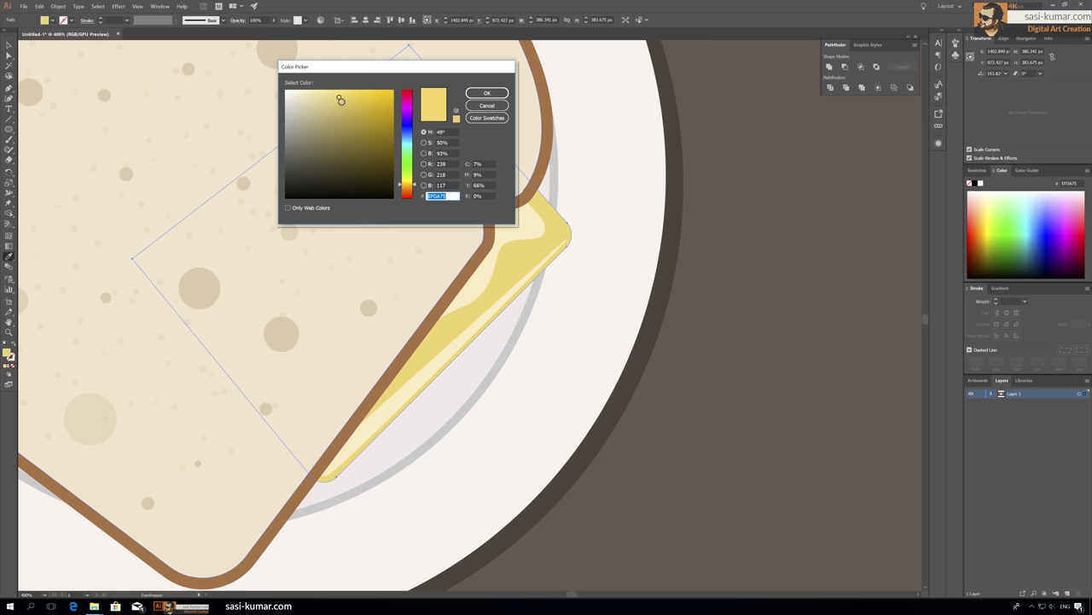
left_click(343, 101)
left_click(487, 92)
key("a")
Darken the thin butter strip's fill, then zoom back in close on the bread.
key("ctrl+shift+a")
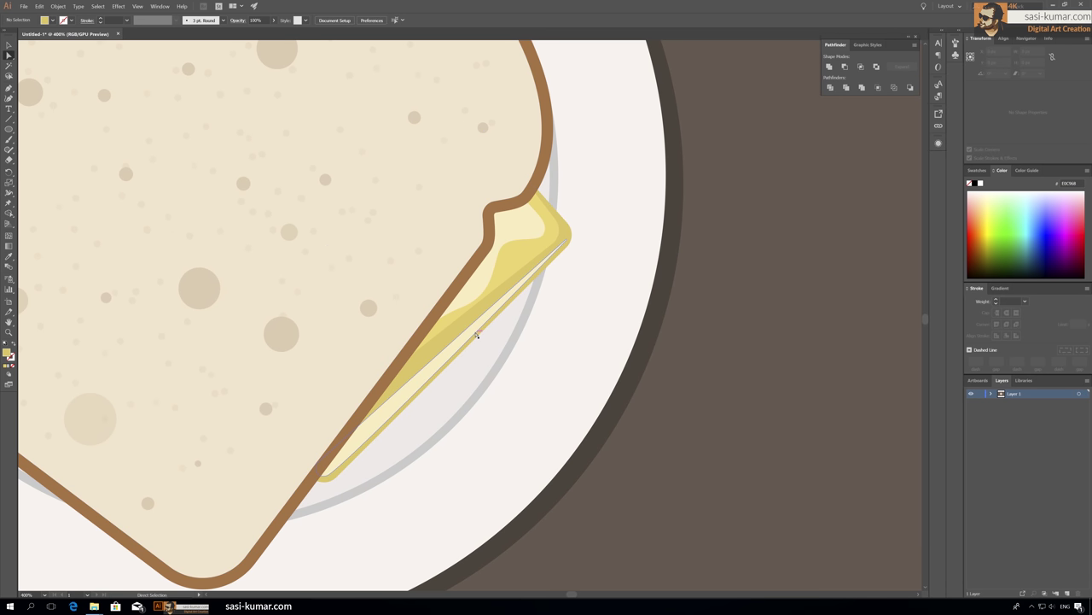
left_click(477, 335)
key("i")
double_click(9, 352)
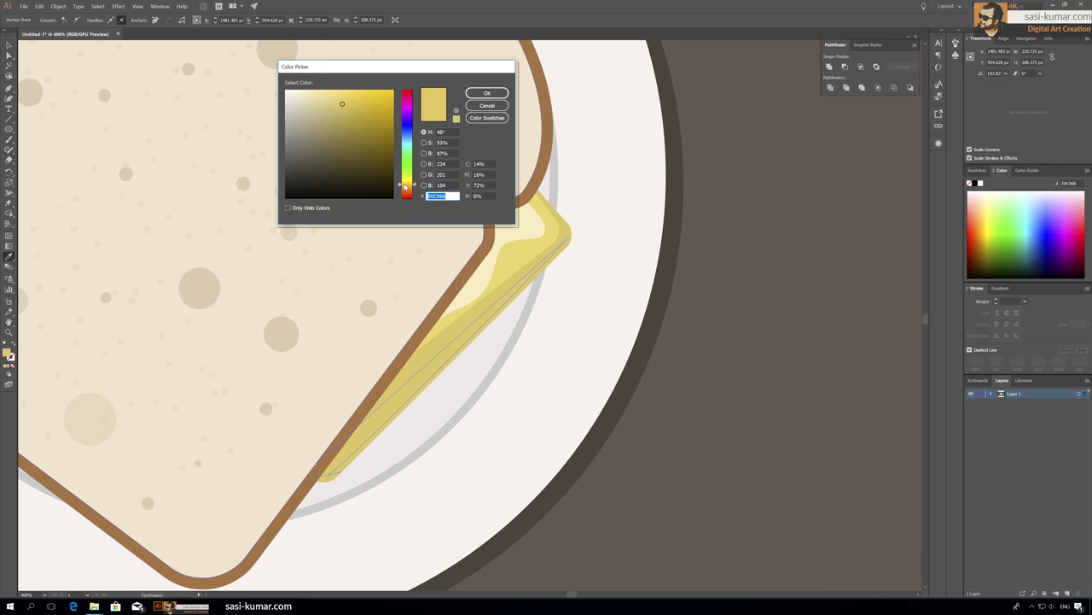
left_click(487, 92)
left_click(751, 212)
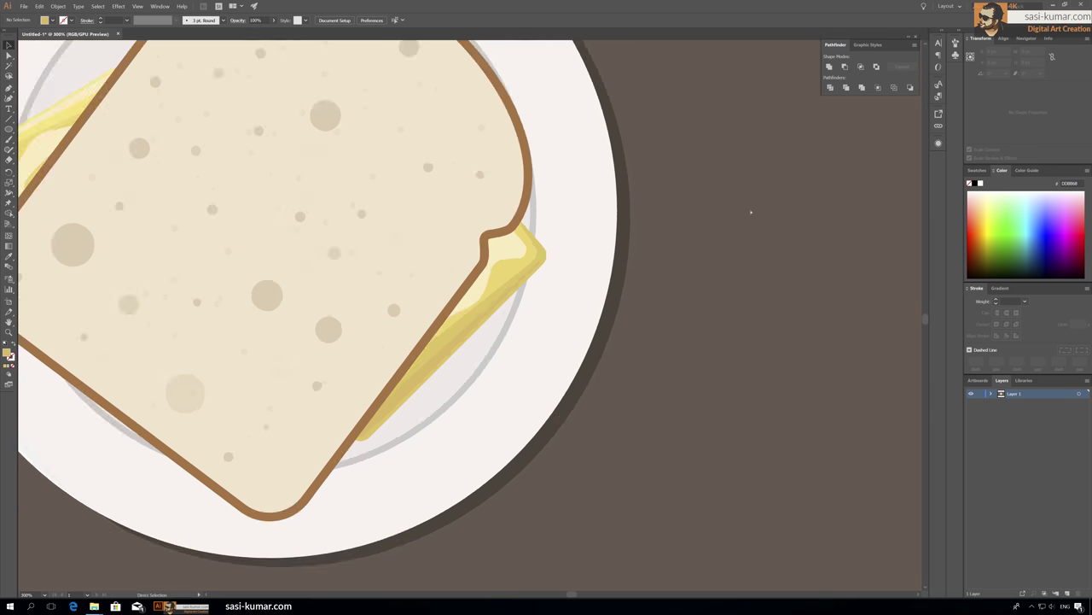
key("ctrl+minus")
key("ctrl+minus")
key("ctrl+minus")
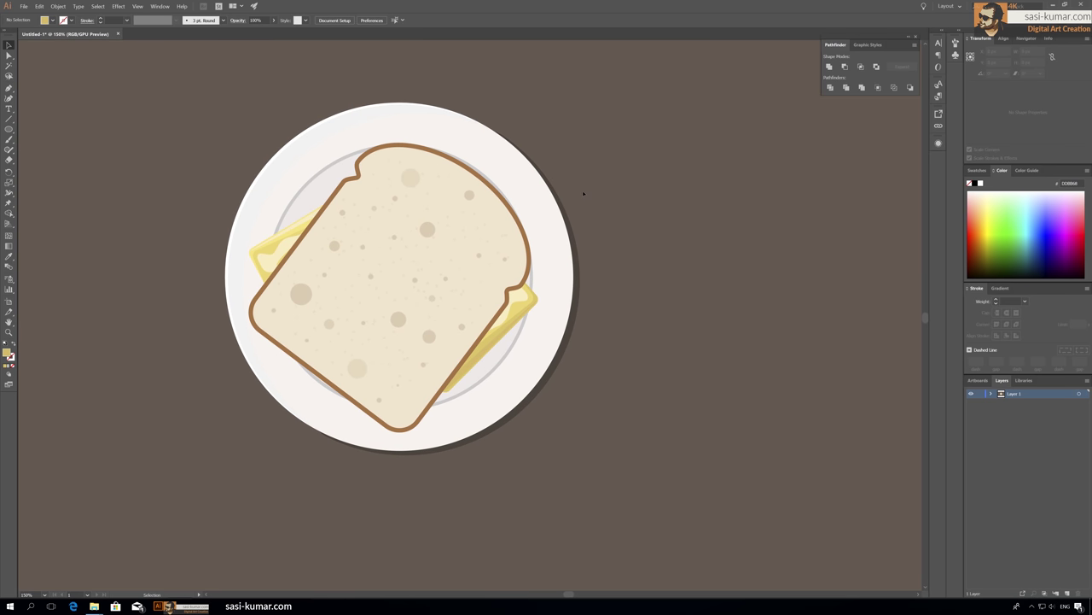
key("ctrl+minus")
key("ctrl+minus")
key("ctrl+plus")
key("ctrl+plus")
key("ctrl+plus")
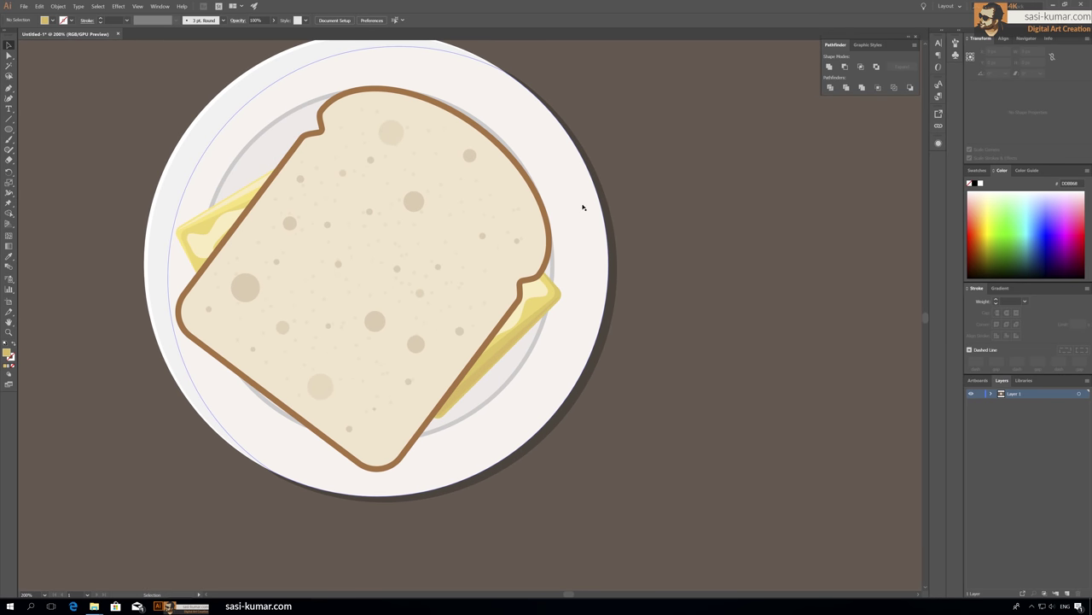
key("ctrl+plus")
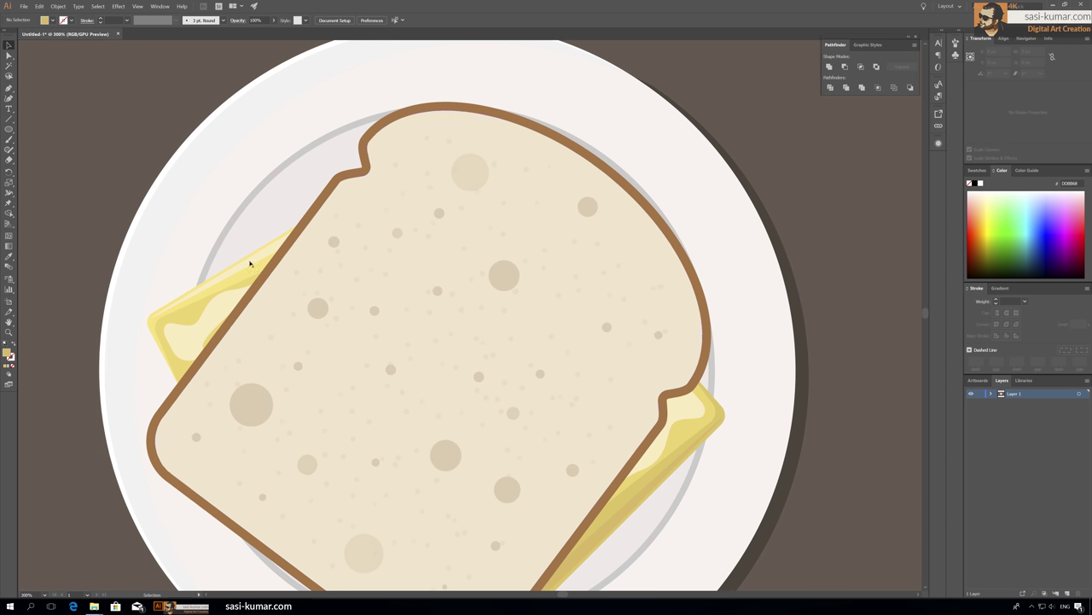
Draw a roughly 254 px circle on the bread's upper-left and fill it deep red.
left_click(9, 129)
left_click_drag(280, 175, 494, 389)
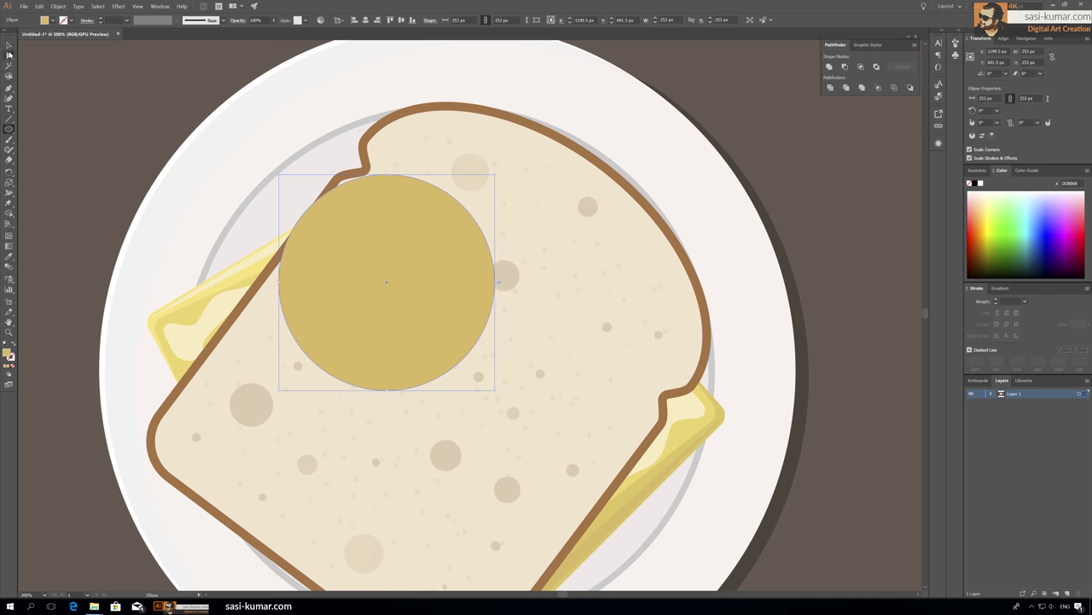
left_click_drag(364, 262, 312, 221)
left_click_drag(440, 345, 454, 356)
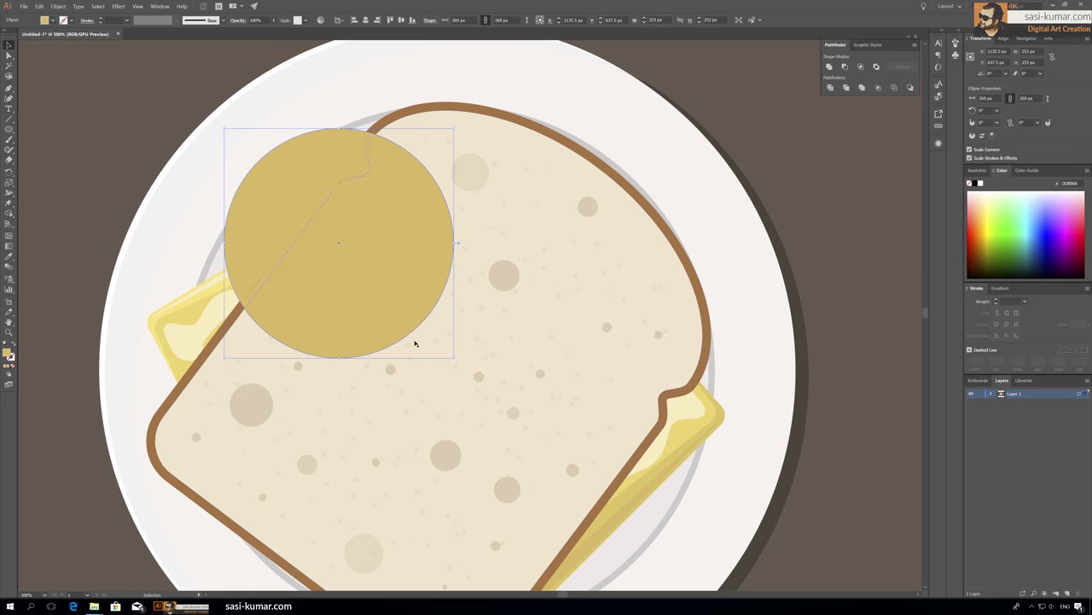
double_click(10, 355)
left_click_drag(406, 182, 405, 98)
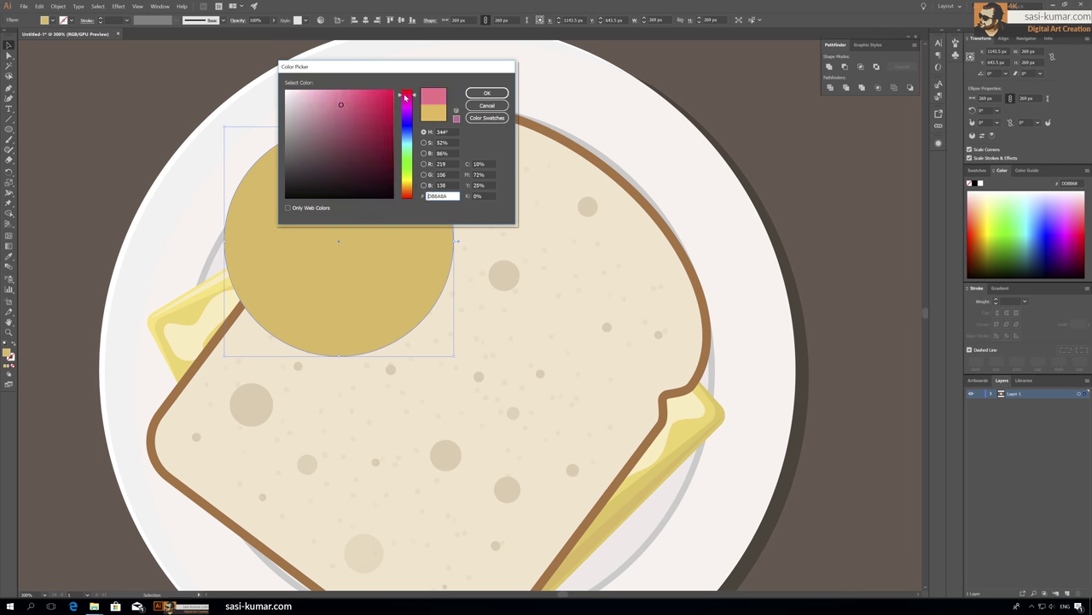
left_click(379, 146)
left_click(486, 92)
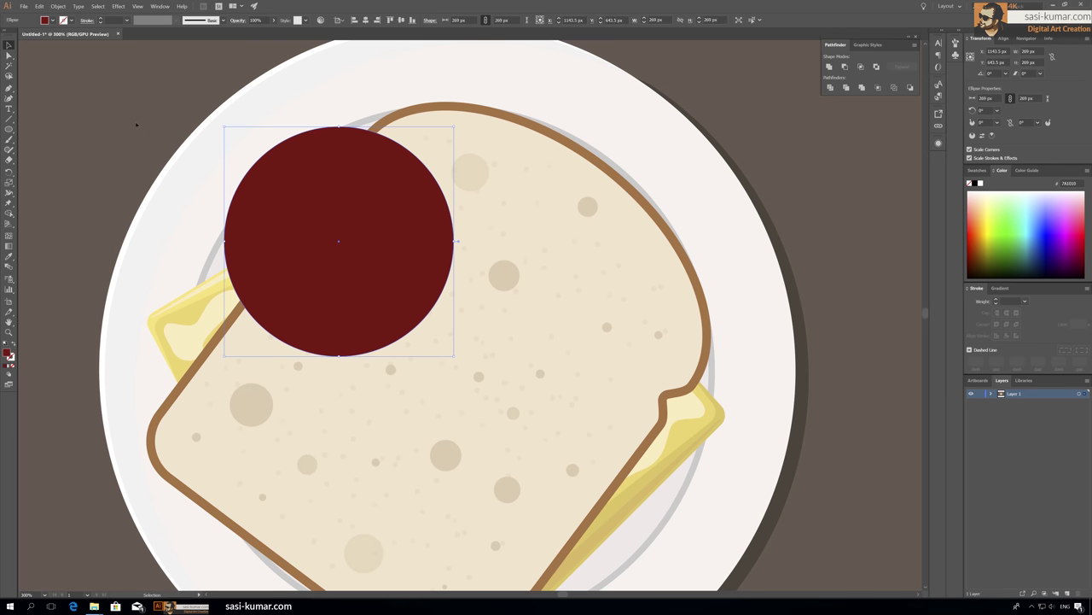
Settle the tomato circle's position and change its fill to red #8E1717.
left_click(136, 124)
left_click_drag(375, 224, 375, 224)
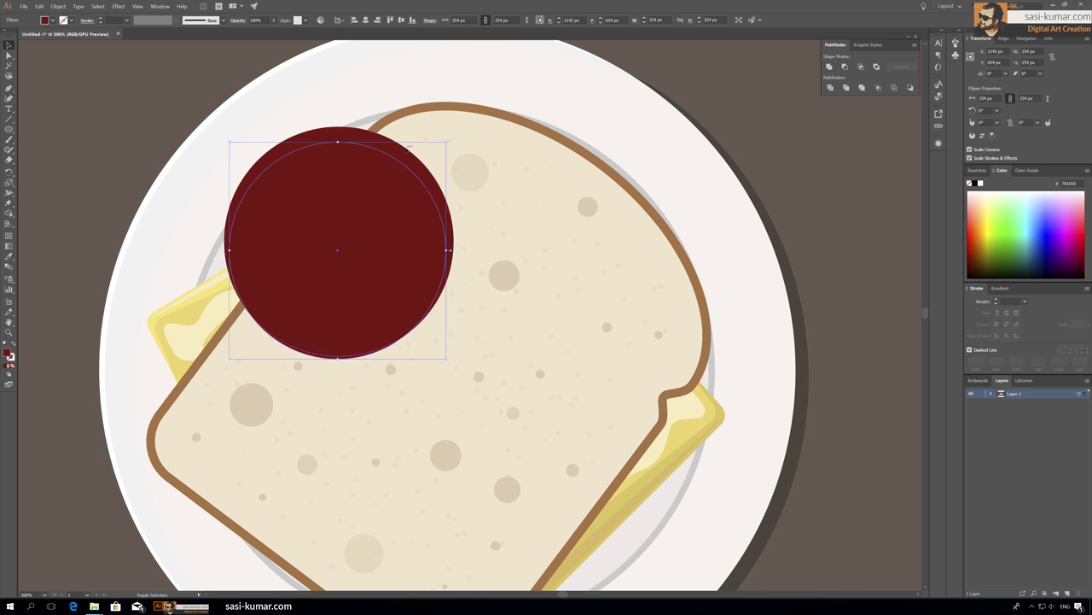
left_click(365, 19)
left_click(401, 19)
key("ctrl+z")
key("ctrl+z")
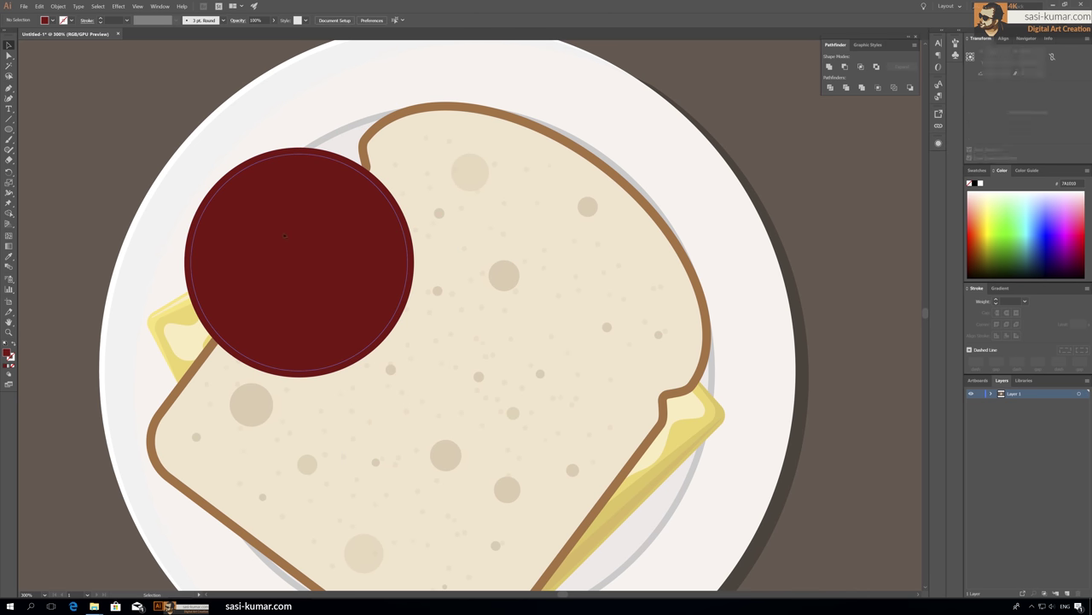
double_click(8, 353)
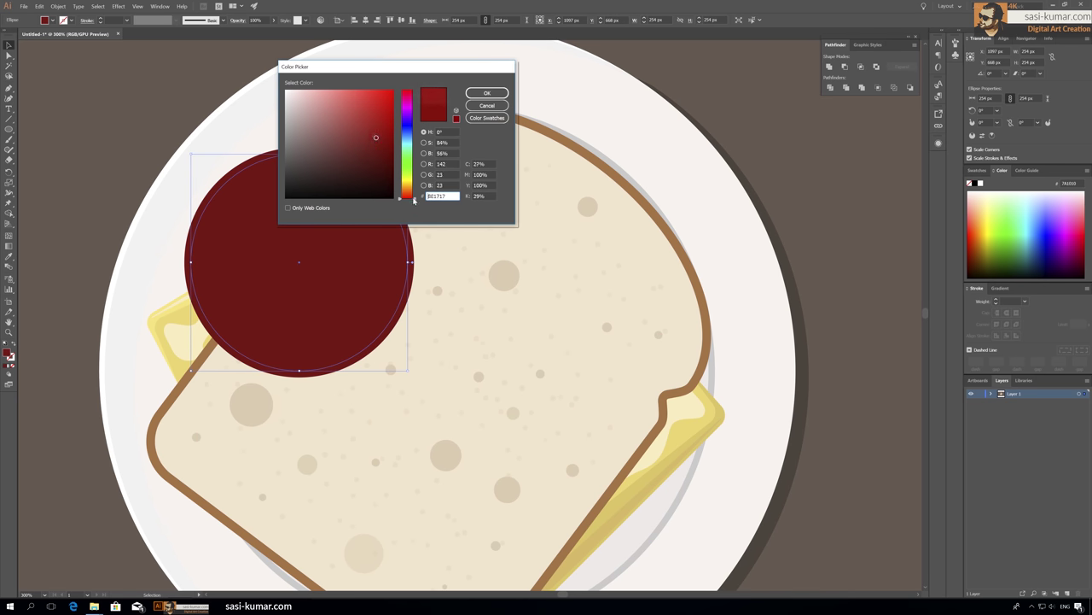
left_click(487, 93)
left_click(124, 111)
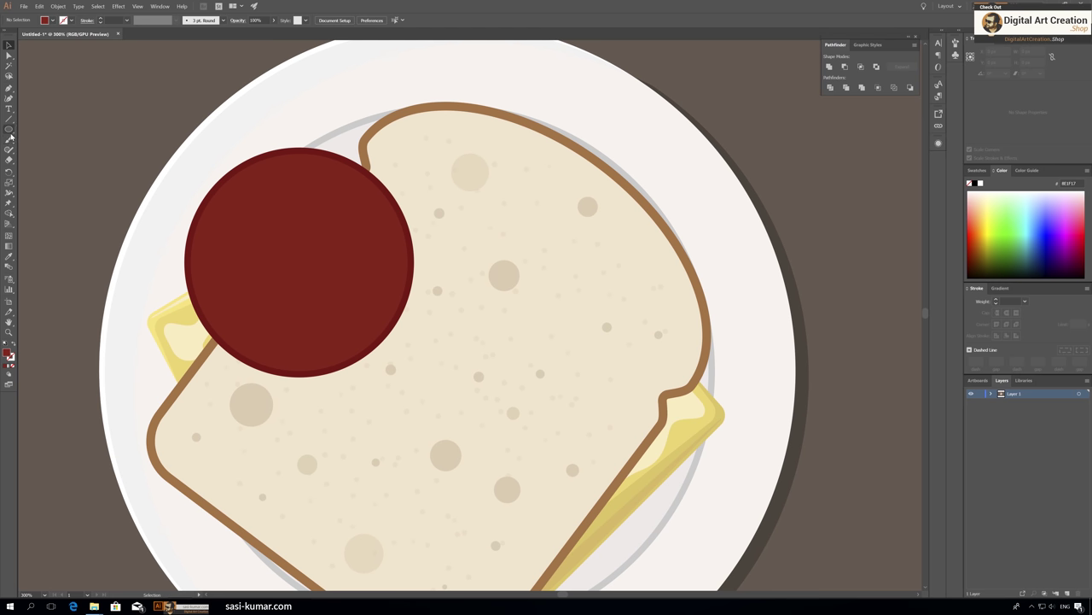
Draw a small rectangle inside the red circle filled lighter red #AA3728.
left_click_drag(9, 128, 52, 140)
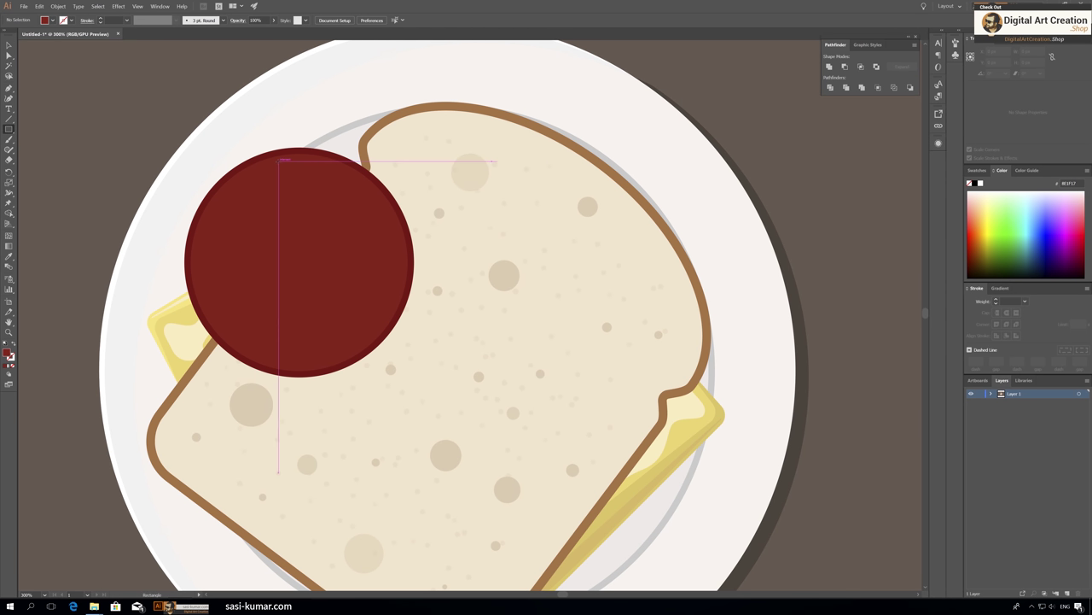
left_click_drag(279, 160, 312, 251)
double_click(8, 352)
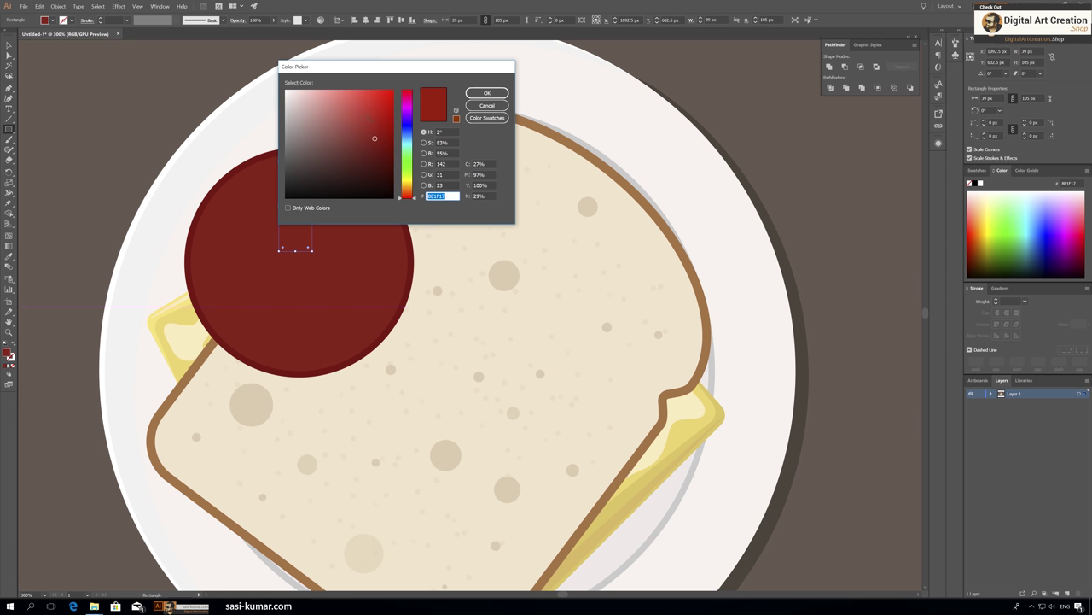
left_click(365, 128)
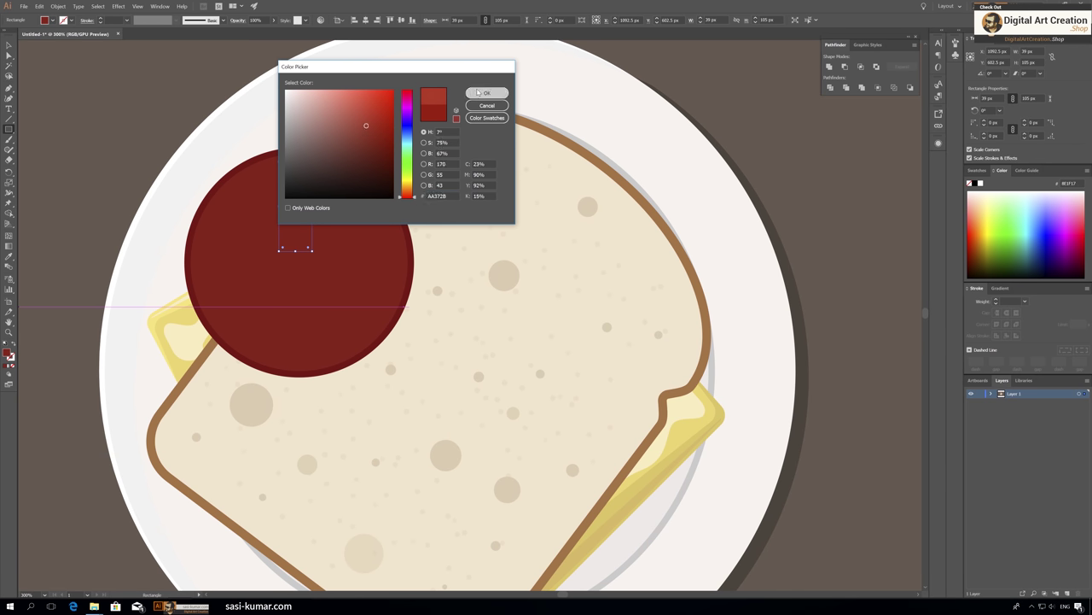
left_click(486, 92)
Round the rectangle's top corners and merge its bottom anchors into a teardrop.
left_click(305, 190)
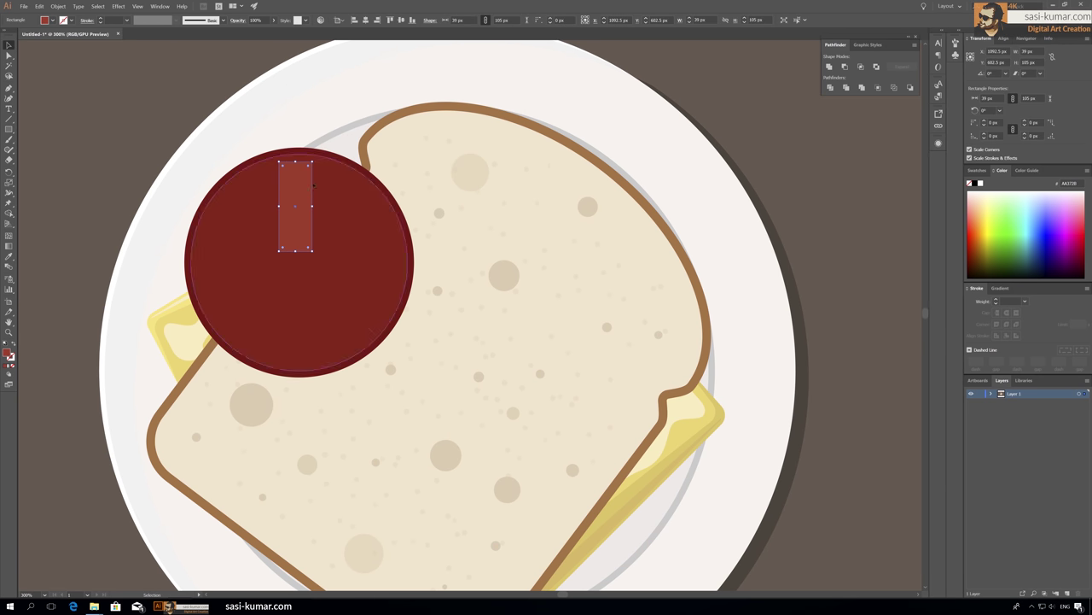
key("a")
left_click(281, 161)
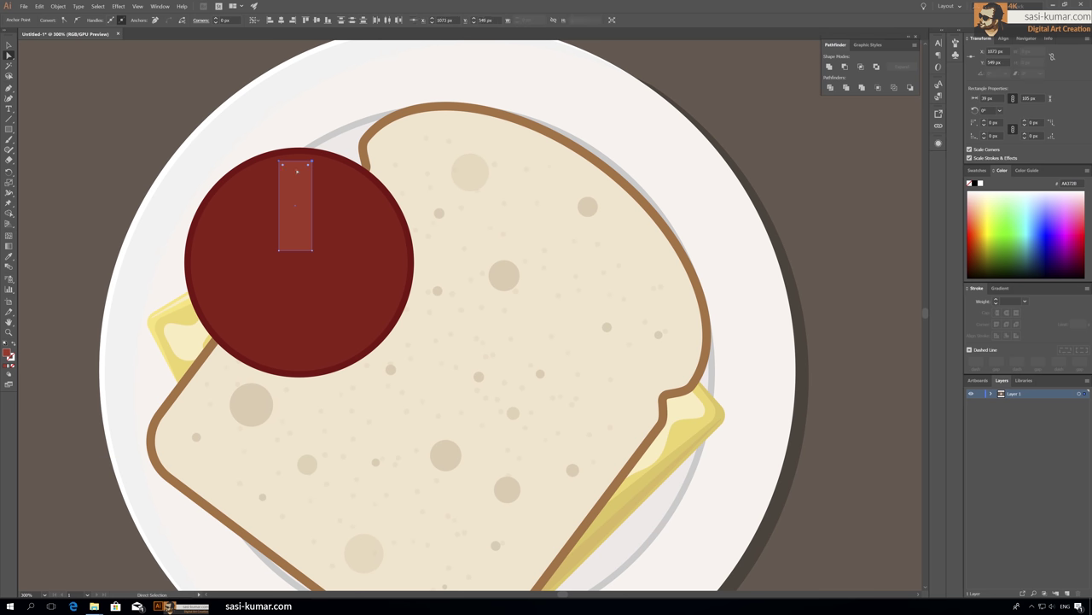
left_click_drag(297, 170, 292, 198)
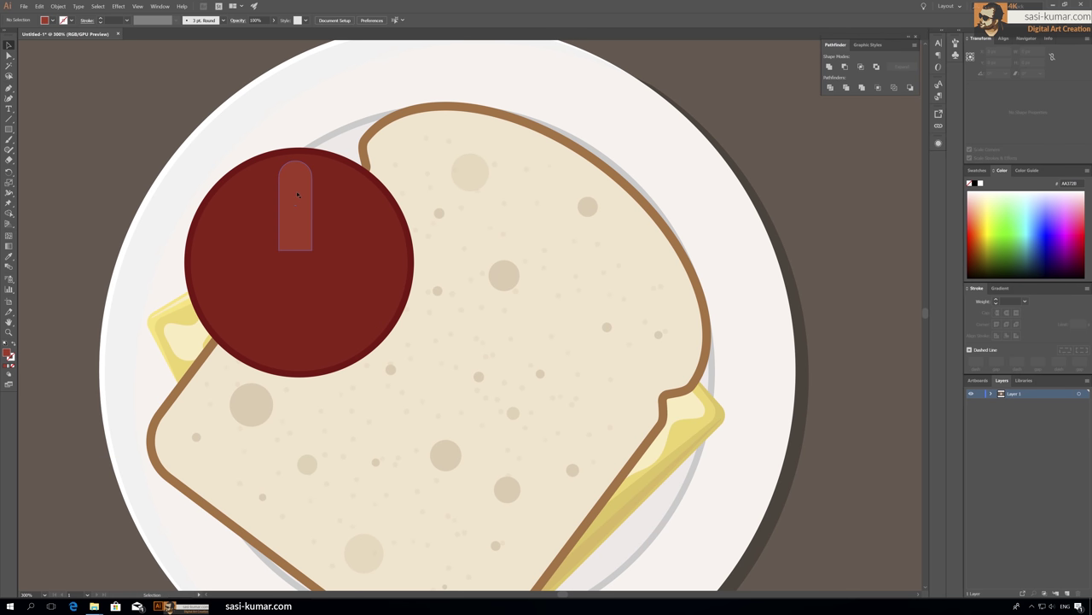
left_click(310, 250)
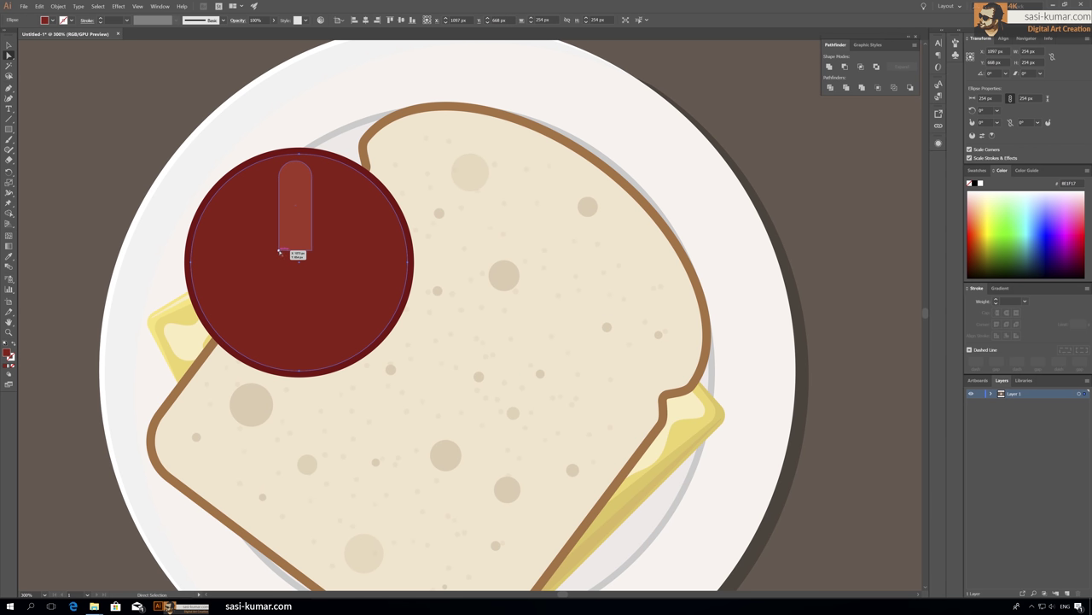
left_click_drag(309, 251, 297, 247)
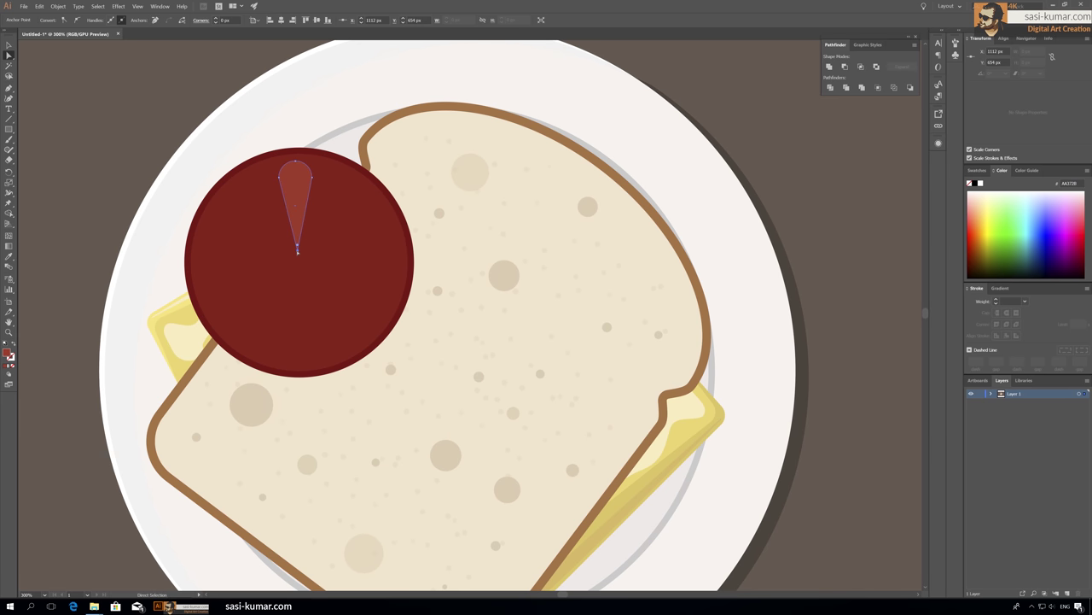
left_click(299, 165)
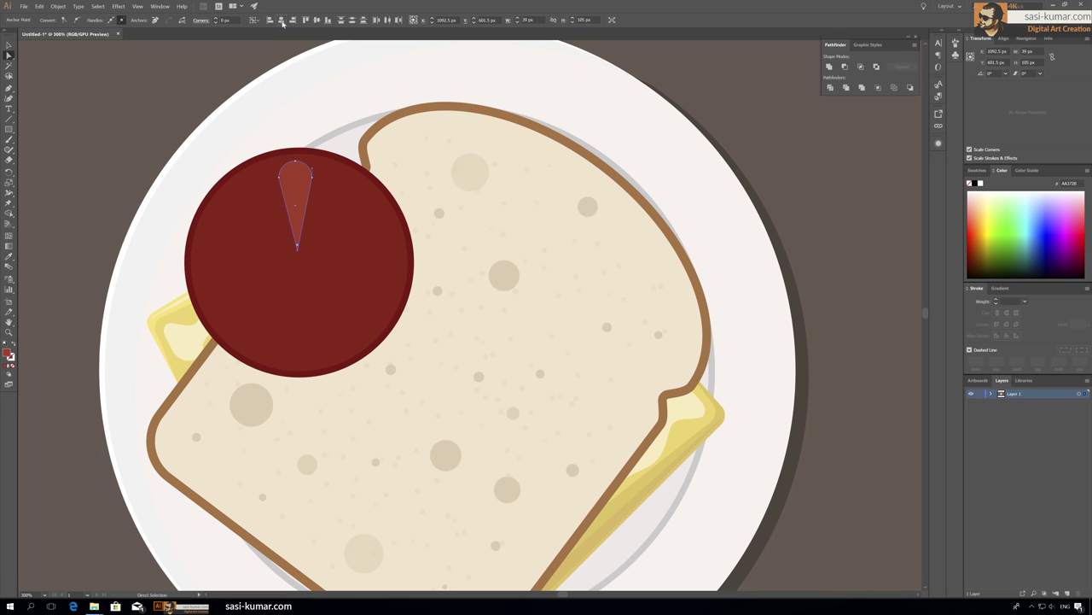
Duplicate the teardrop, rotate the copy 180°, and place it below the original.
left_click(9, 46)
left_click_drag(290, 189, 333, 204)
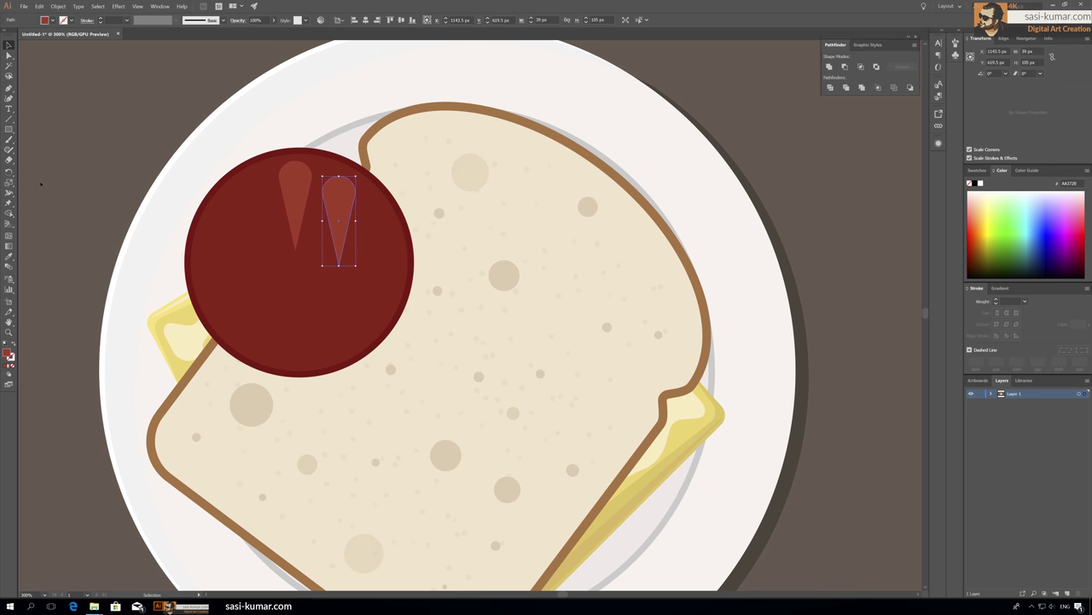
double_click(10, 173)
key("Return")
key("ctrl+z")
double_click(9, 173)
type("180")
key("Return")
key("v")
left_click_drag(339, 223, 296, 299)
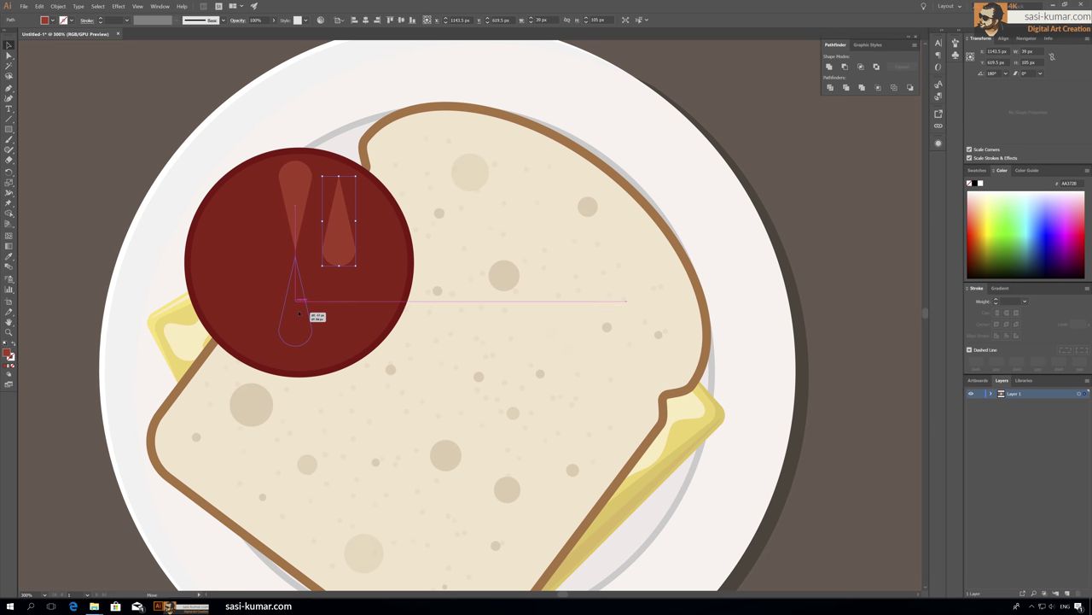
Align the teardrop hourglass vertically across the red slice, centred on the bread.
left_click(296, 205, "shift")
mouse_move(312, 343)
left_mouse_down()
mouse_move(471, 343)
mouse_move(317, 346)
left_mouse_up()
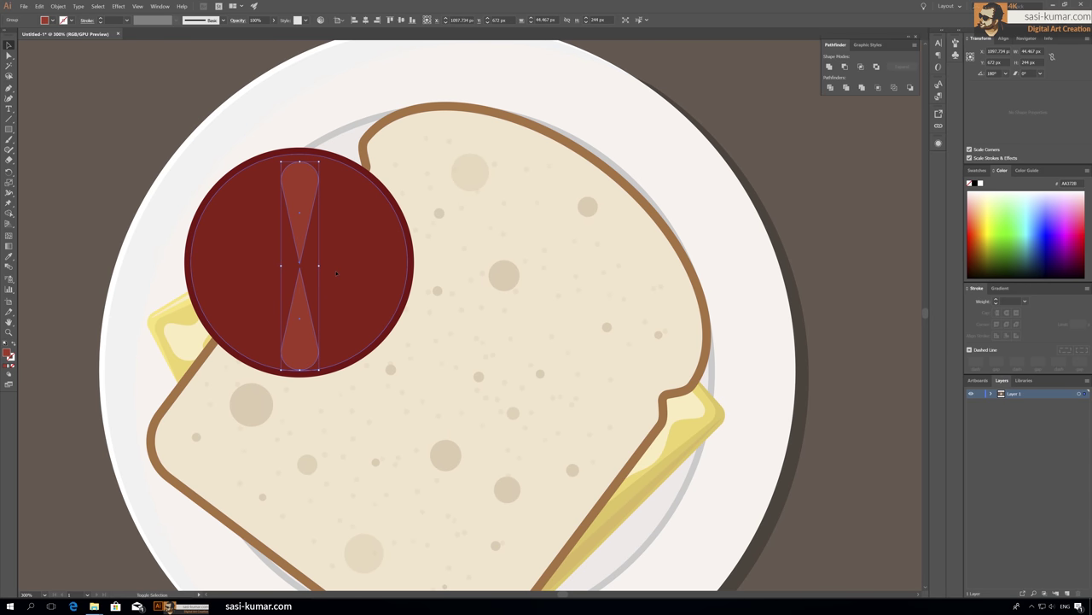
left_click(324, 363, "shift")
left_click(366, 20)
key("ctrl+z")
left_click(460, 299)
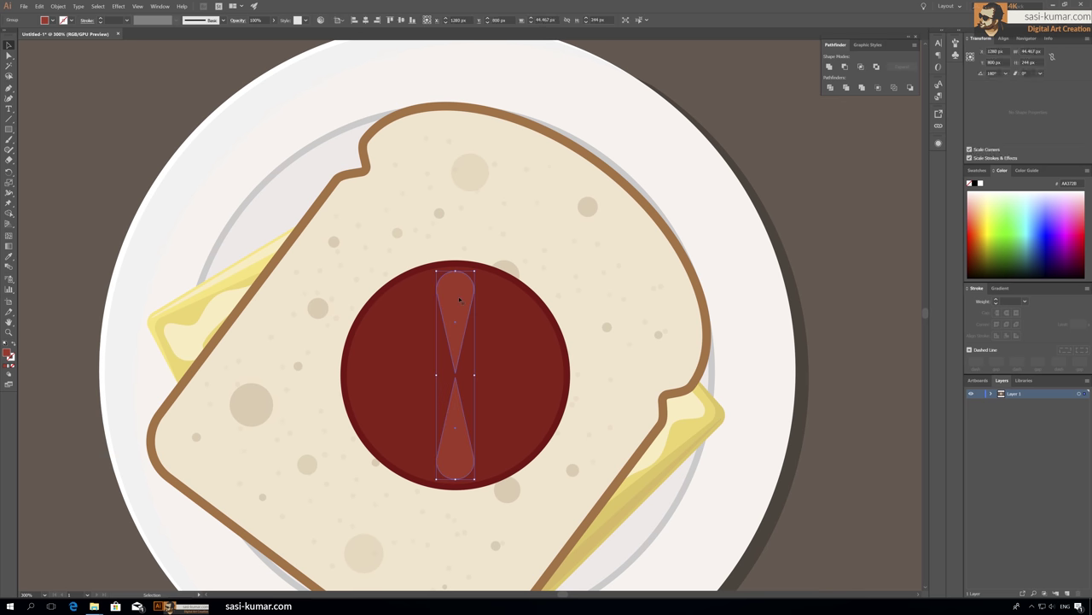
key("a")
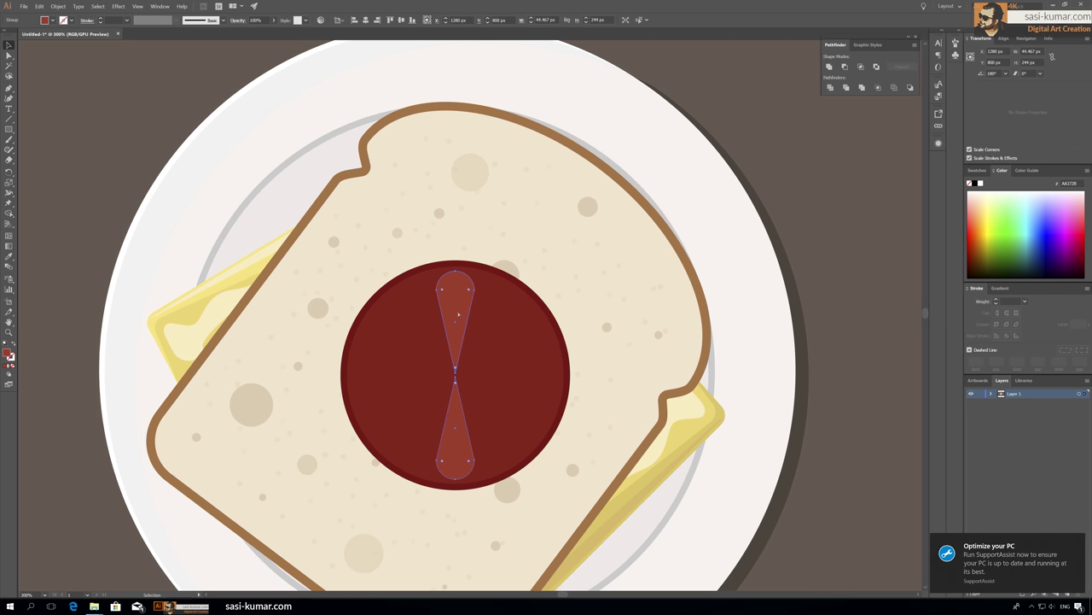
key("r")
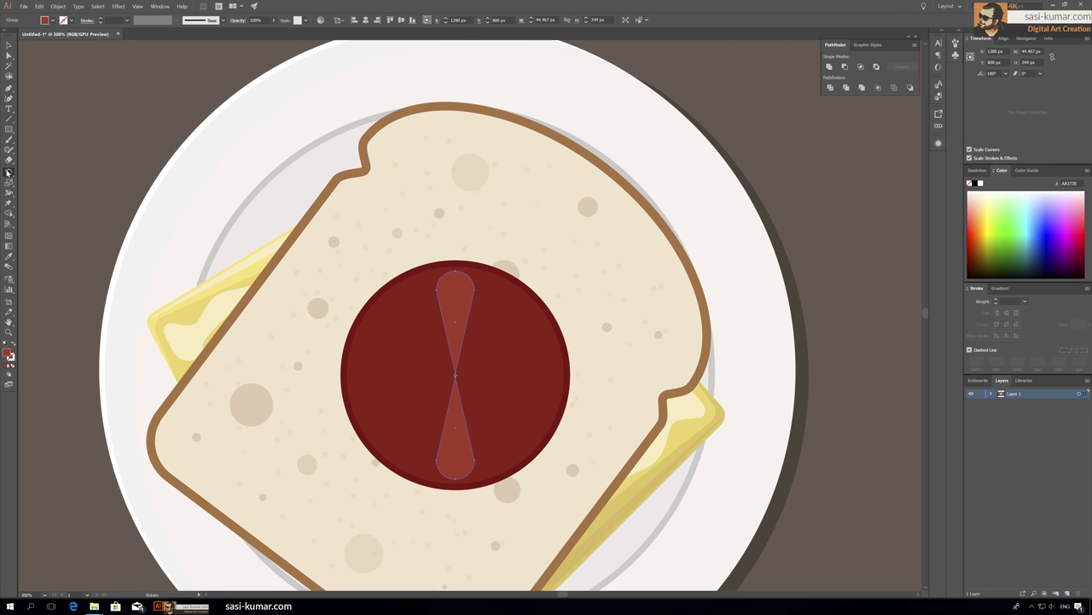
left_click(455, 374, "alt")
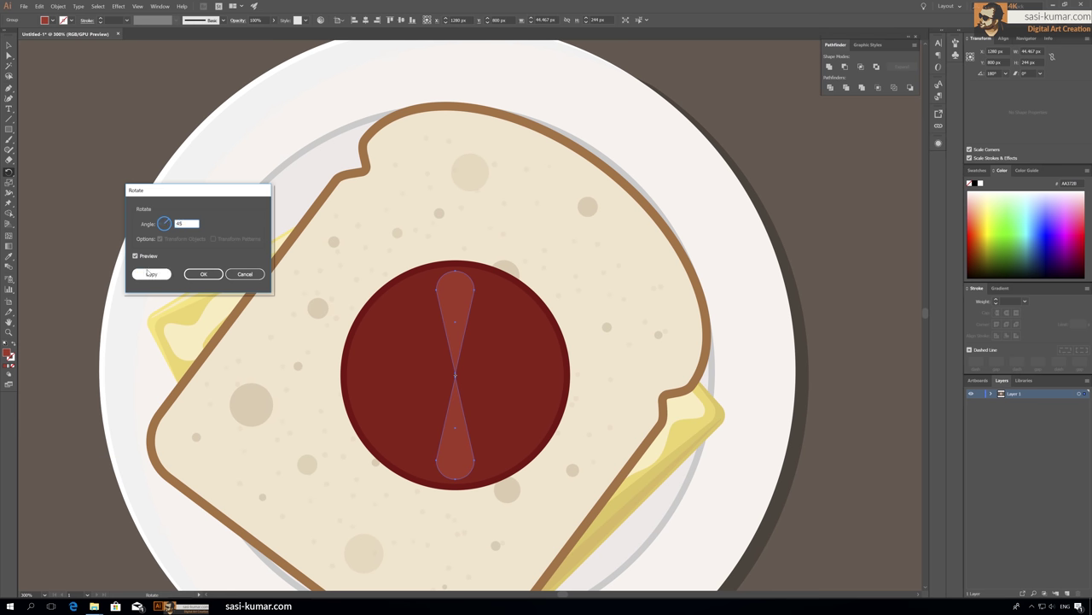
Make a 45° rotated copy of the hourglass and repeat it twice to ring the tomato.
left_click(149, 274)
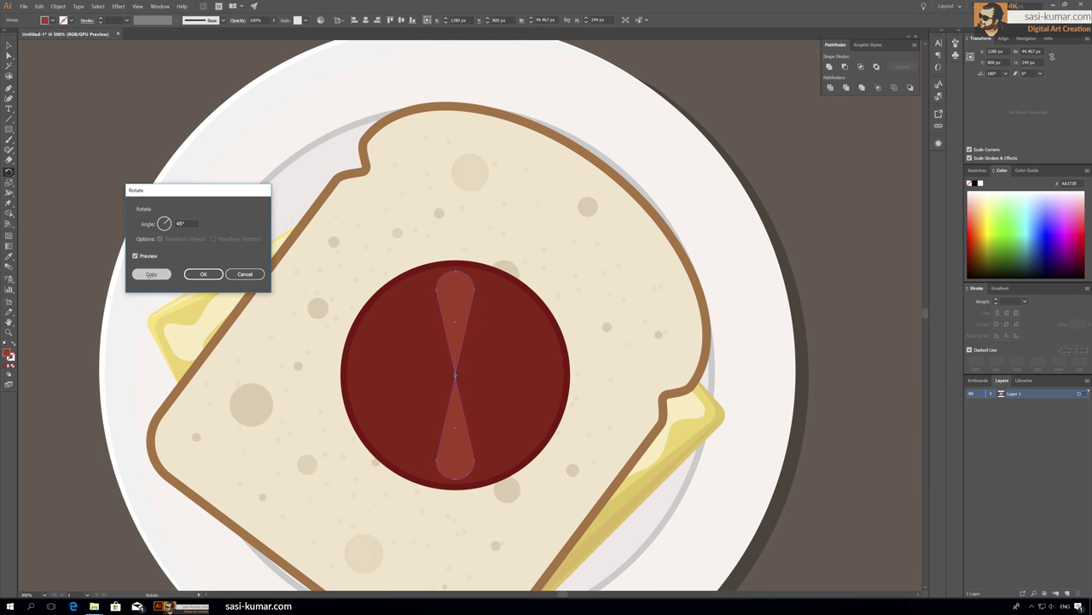
left_click(58, 6)
left_click(179, 16)
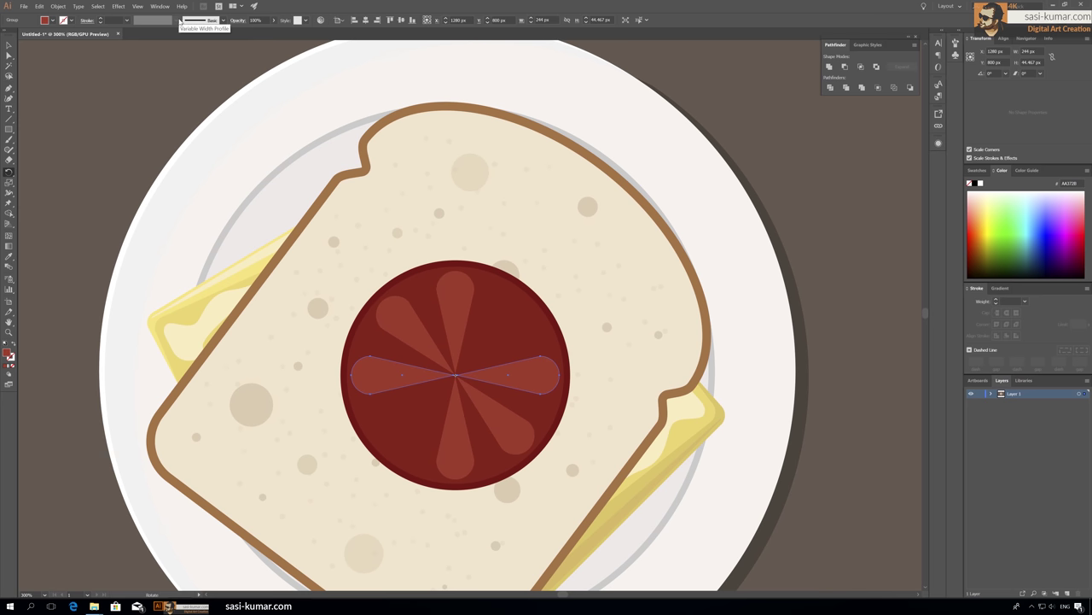
key("ctrl+d")
key("v")
key("ctrl+shift+a")
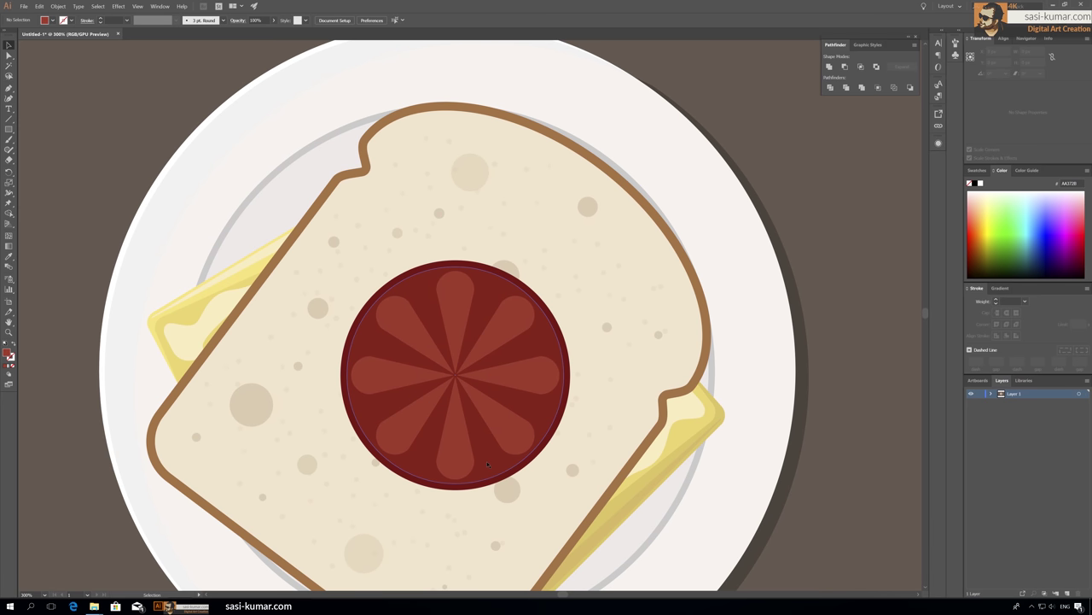
Group the tomato with its wedges, copy it to the lower right, and send both behind the bread.
left_click(356, 327)
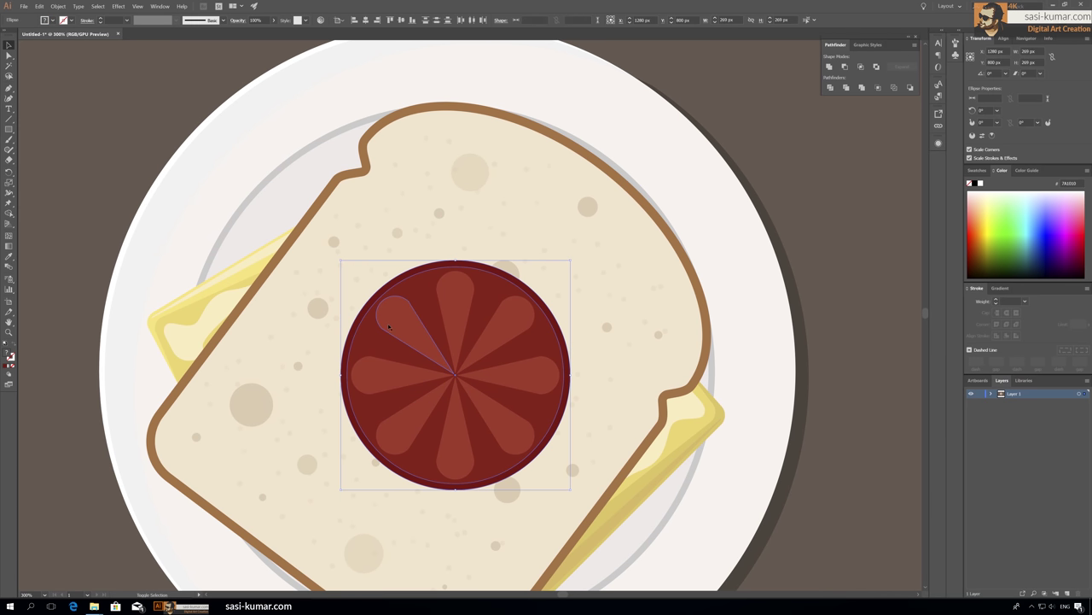
left_click(405, 420, "shift")
key("ctrl+g")
left_click_drag(457, 359, 330, 239)
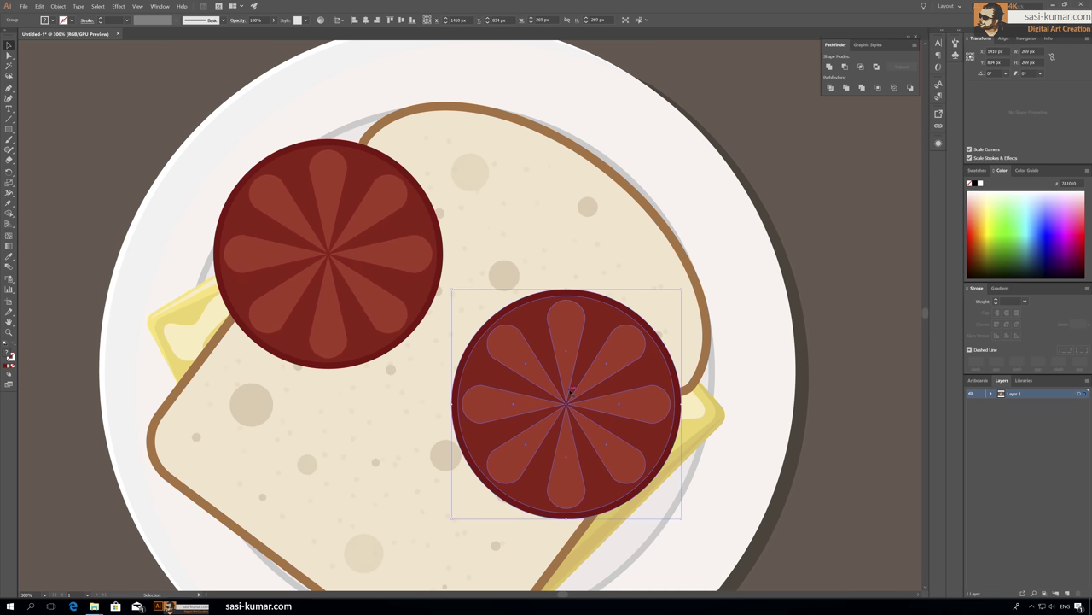
left_click_drag(330, 239, 586, 387)
left_click(384, 272, "shift")
key("ctrl+bracketleft")
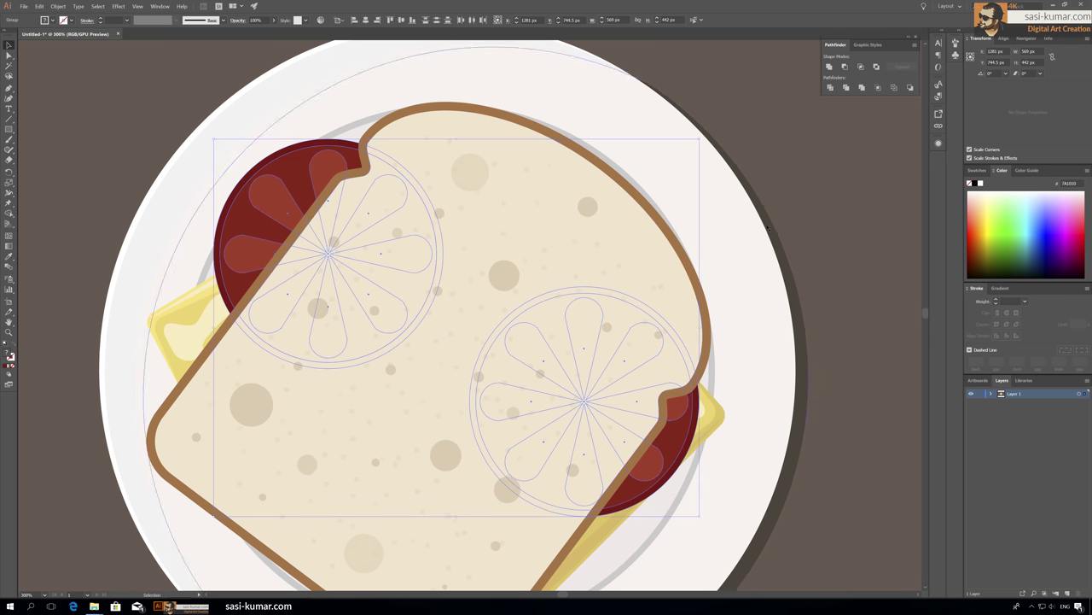
Zoom out to check the plate, zoom back in, and select the first tomato slice.
left_click(793, 191)
left_click(280, 198)
left_click(108, 166)
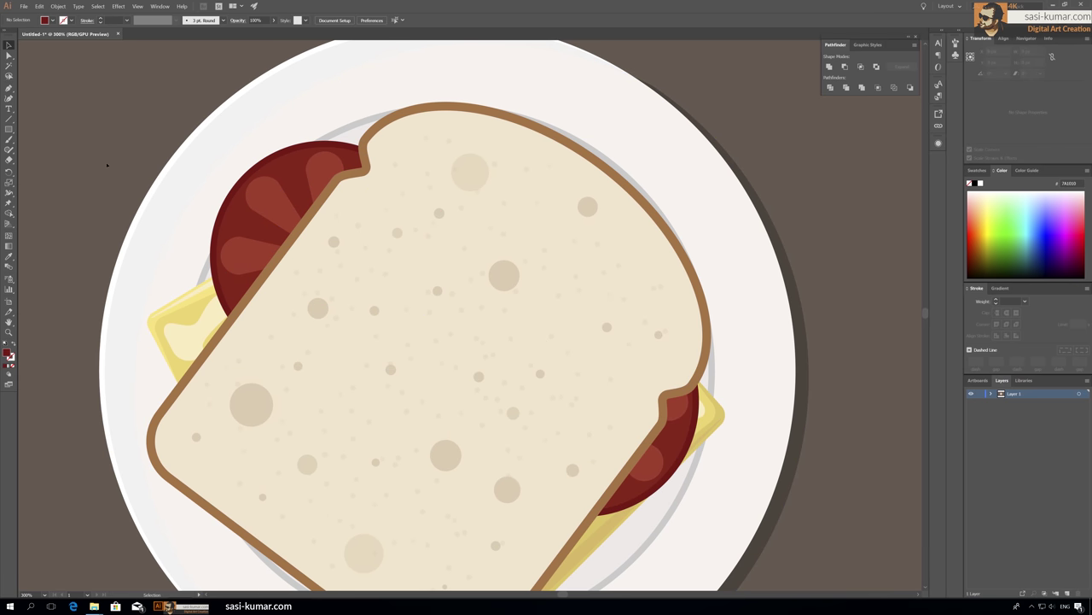
key("ctrl+1")
key("ctrl+equal")
key("ctrl+equal")
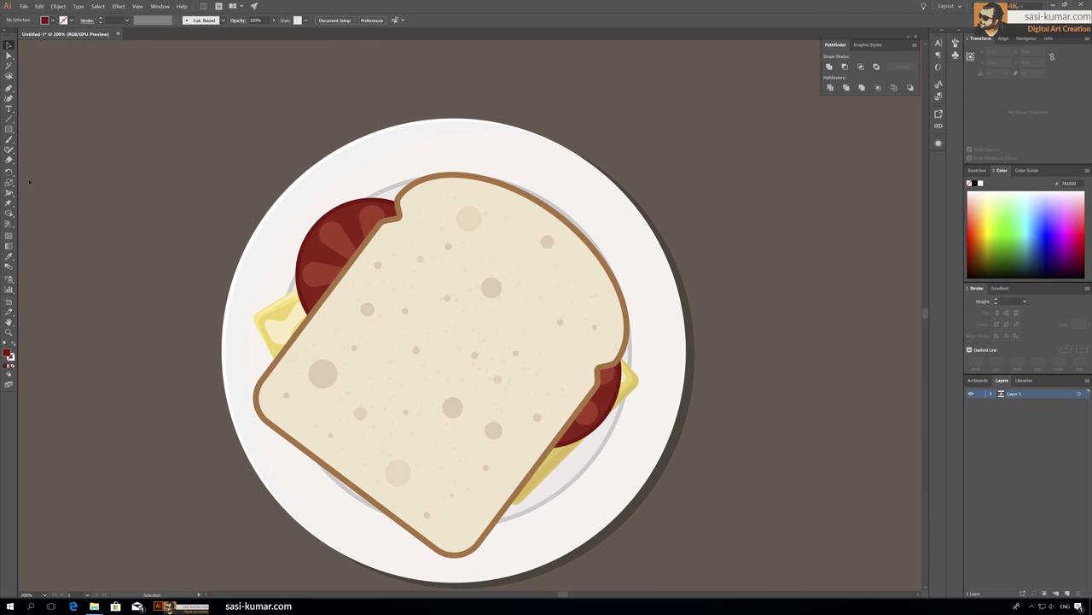
left_click(9, 55)
left_click(304, 256)
Set both tomato slices to a deeper red #96120F (hue 2°).
left_click(607, 409, "shift")
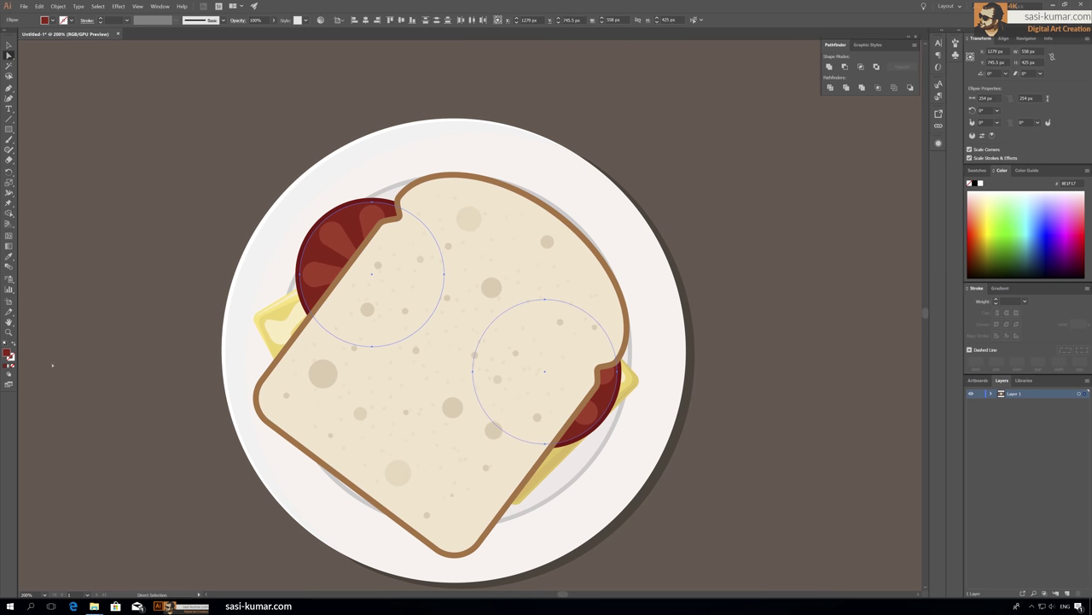
double_click(8, 353)
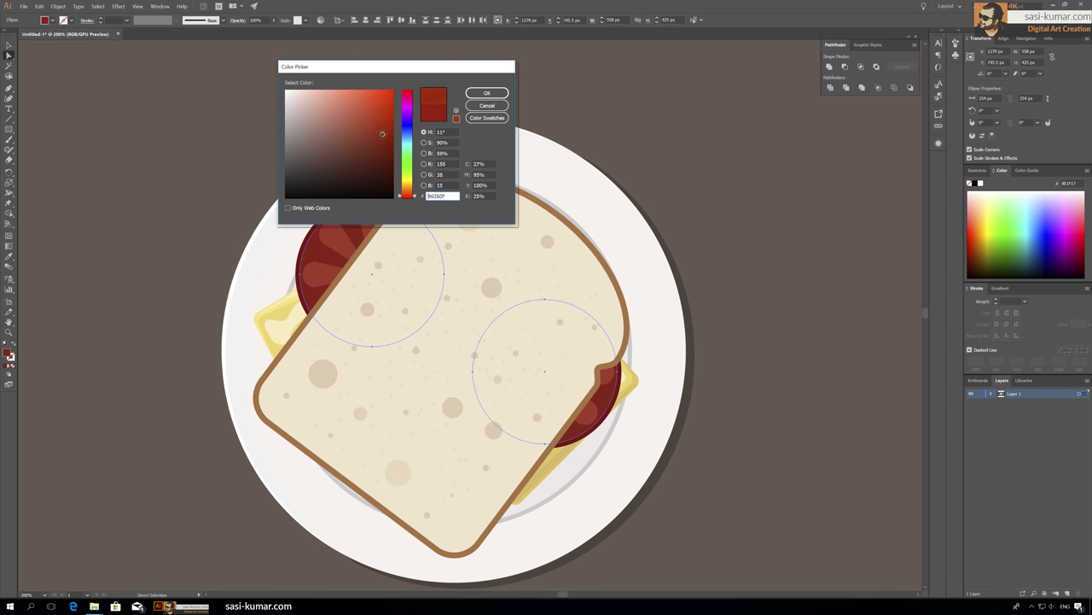
left_click_drag(408, 194, 409, 199)
key("Return")
Recolour the wedge pattern to brighter red #C94623.
left_click(342, 247)
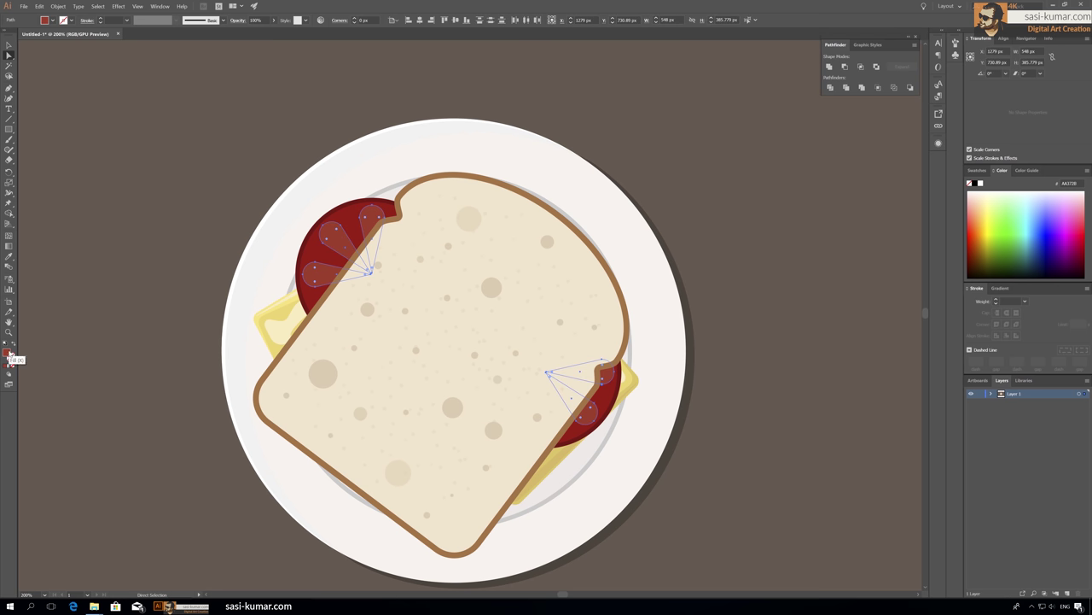
key("i")
left_click(309, 244)
double_click(8, 353)
left_click(407, 193)
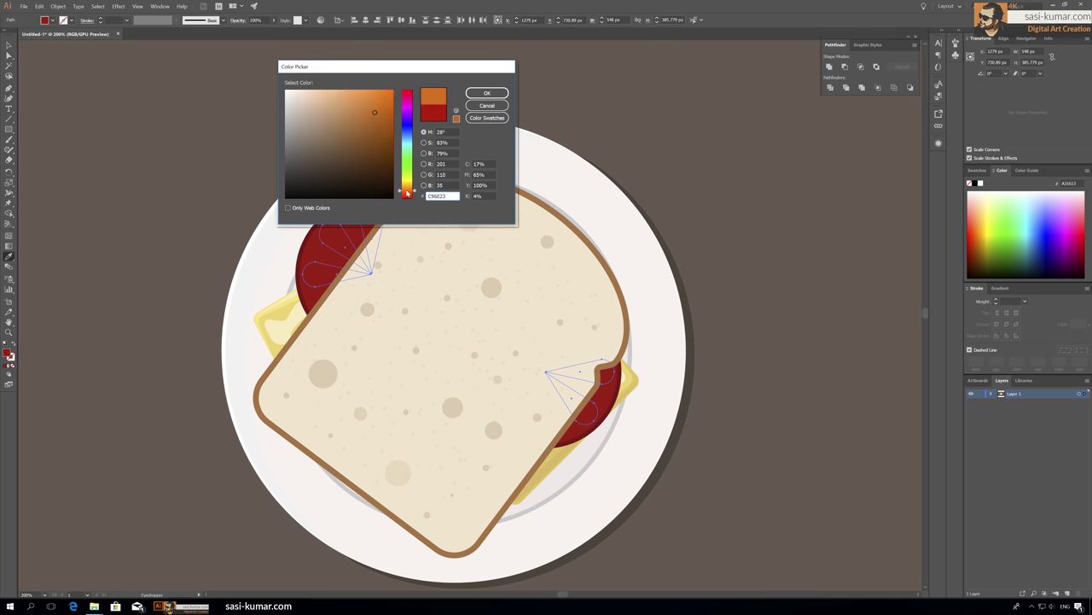
left_click_drag(407, 193, 408, 197)
left_click(487, 93)
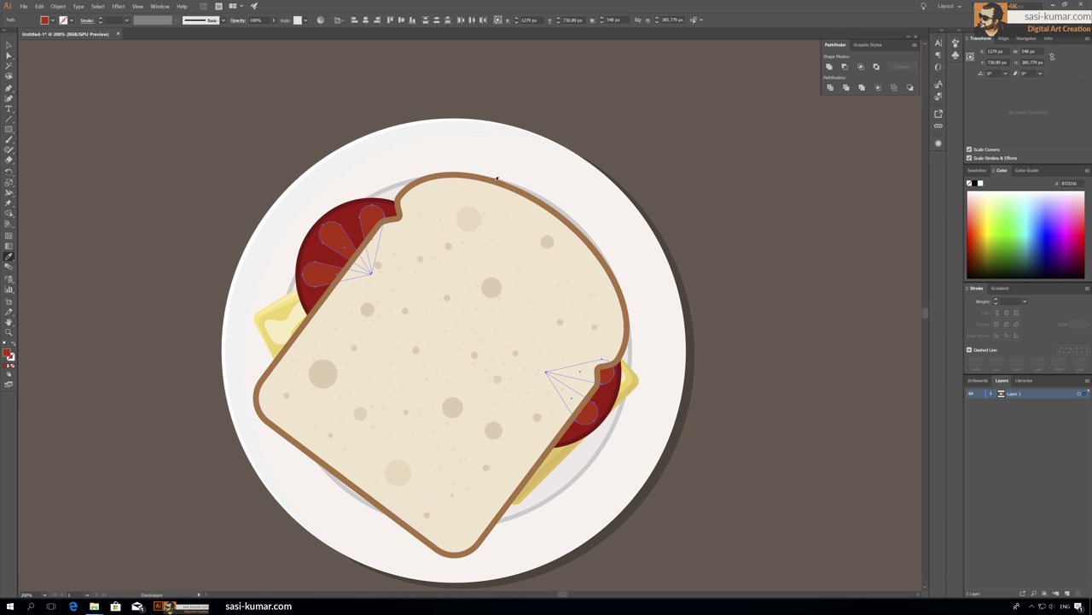
key("a")
left_click(122, 81)
key("v")
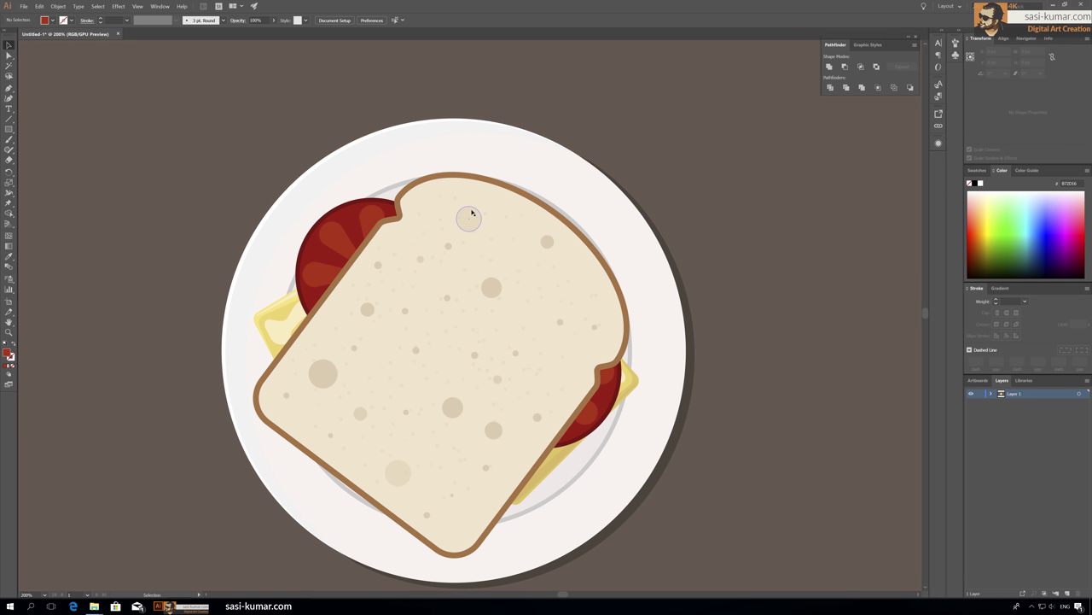
Draw a zigzag lettuce outline with the Pen tool above the tomato at the bread's top.
key("ctrl+minus")
key("ctrl+minus")
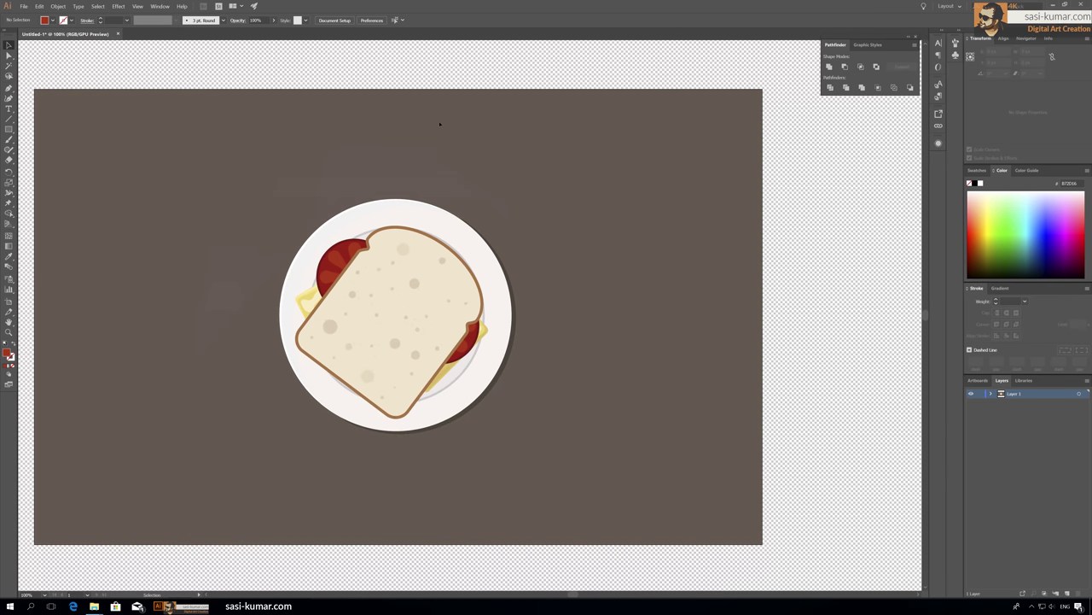
key("ctrl+plus")
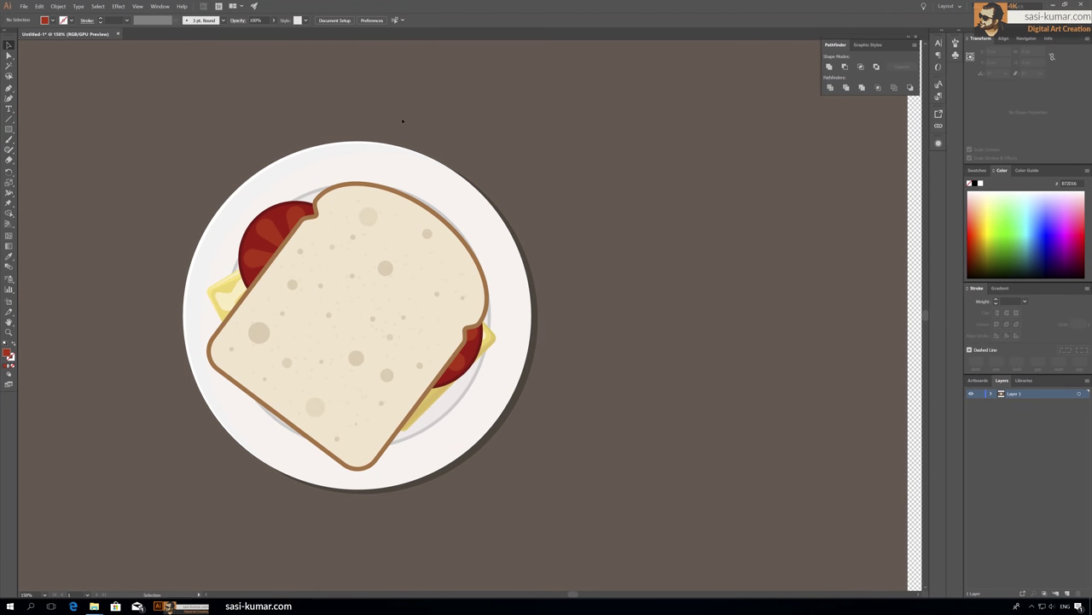
left_click(9, 88)
left_click(284, 217)
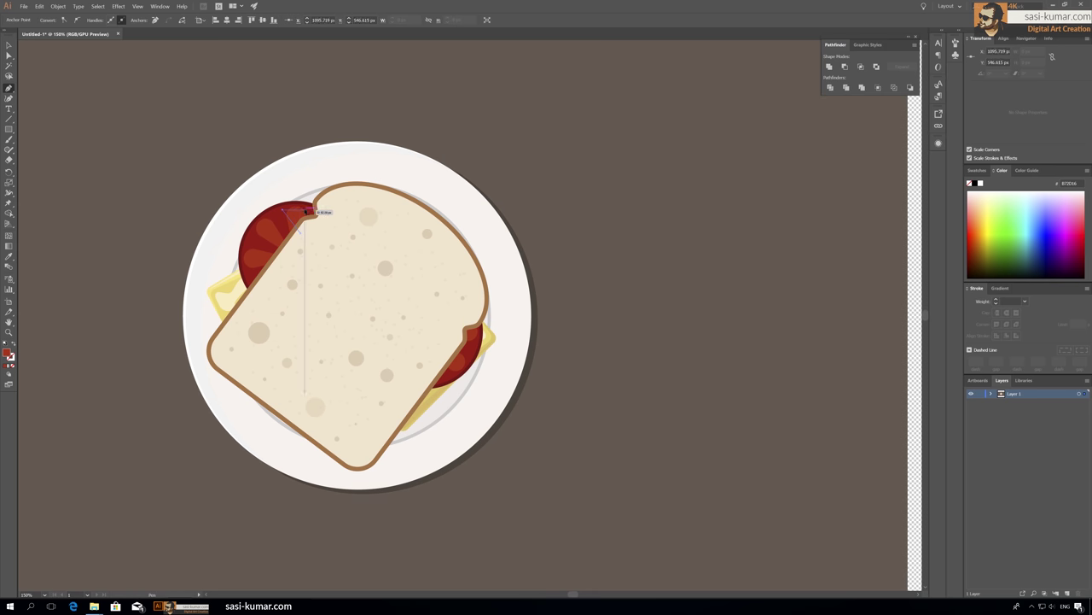
left_click(287, 186)
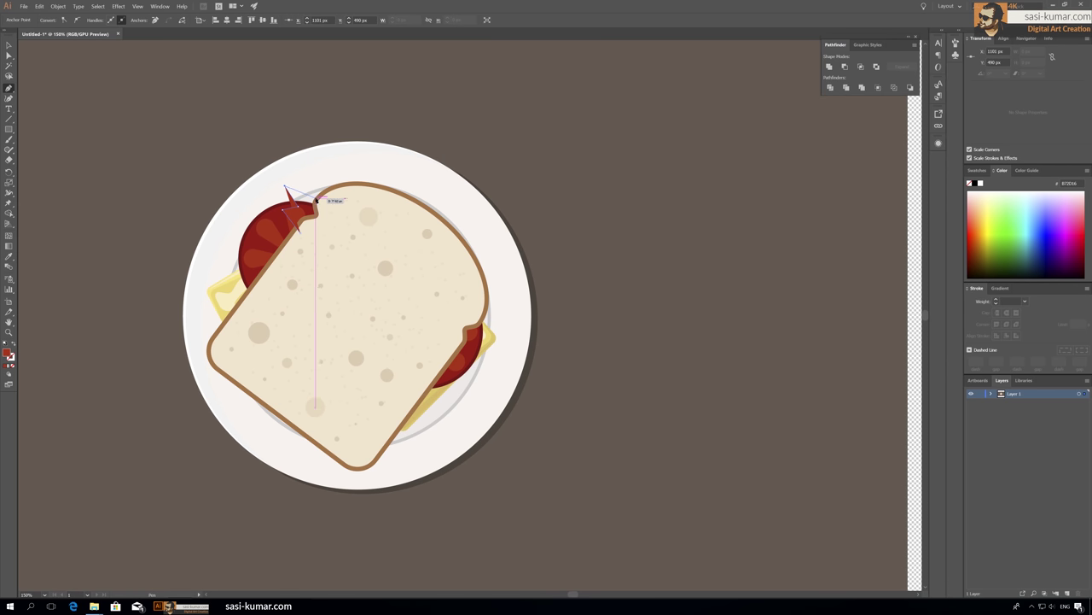
left_click(306, 194)
left_click(312, 169)
left_click(337, 165)
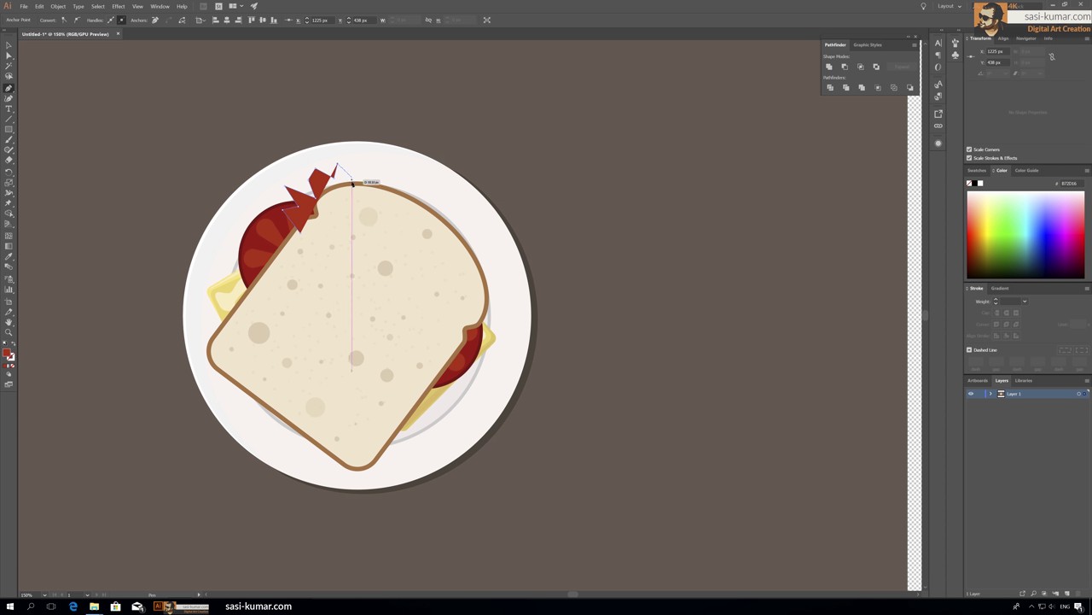
left_click(352, 182)
left_click(354, 225)
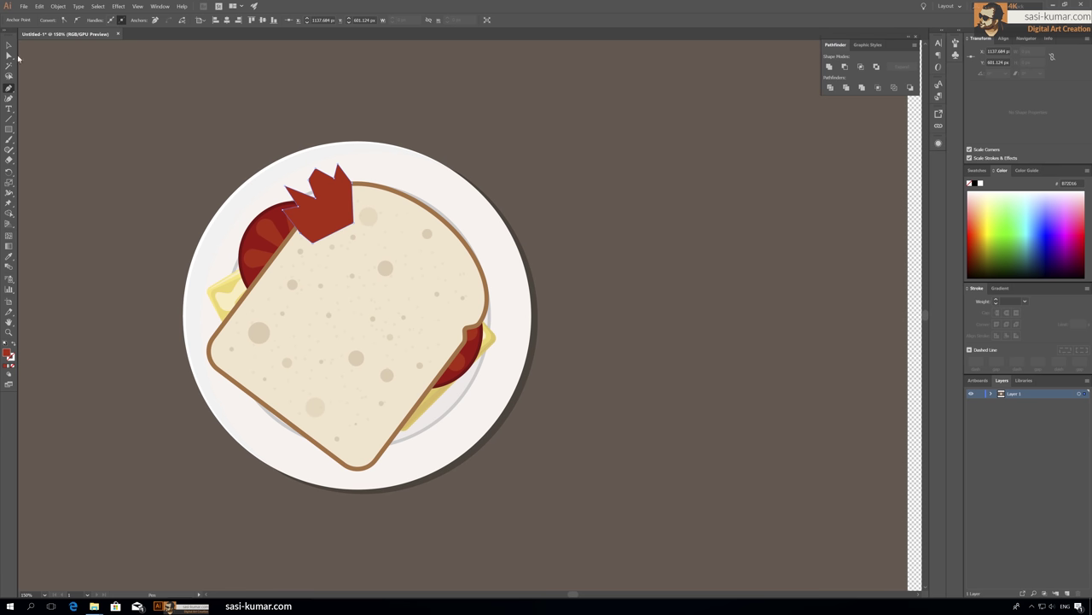
Round the top lettuce piece's corners and send it behind the bread.
left_click(8, 55)
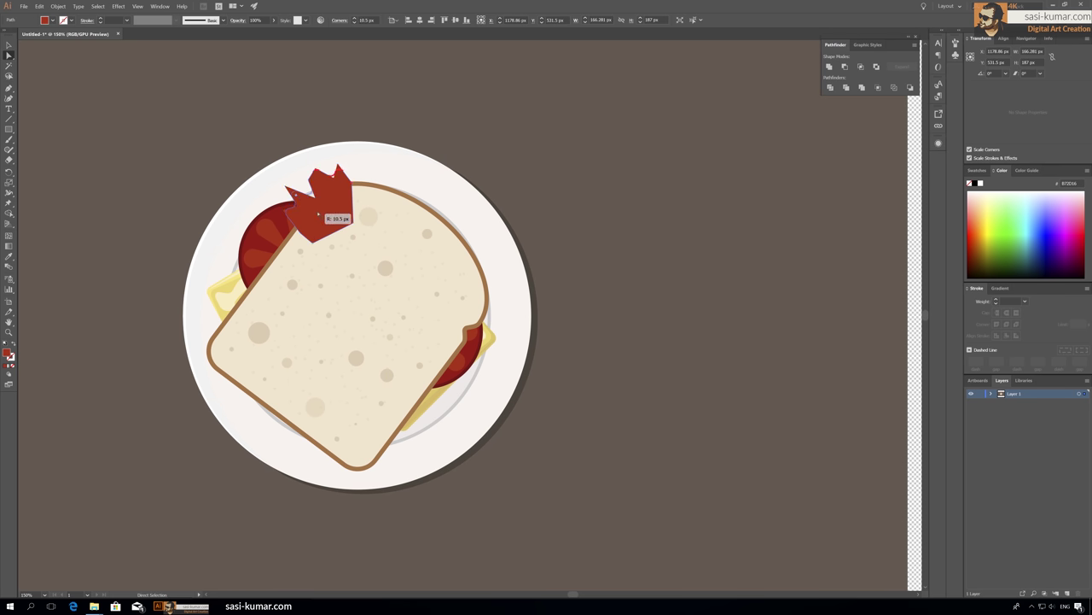
left_click_drag(317, 213, 316, 232)
left_click(8, 45)
left_click(326, 206)
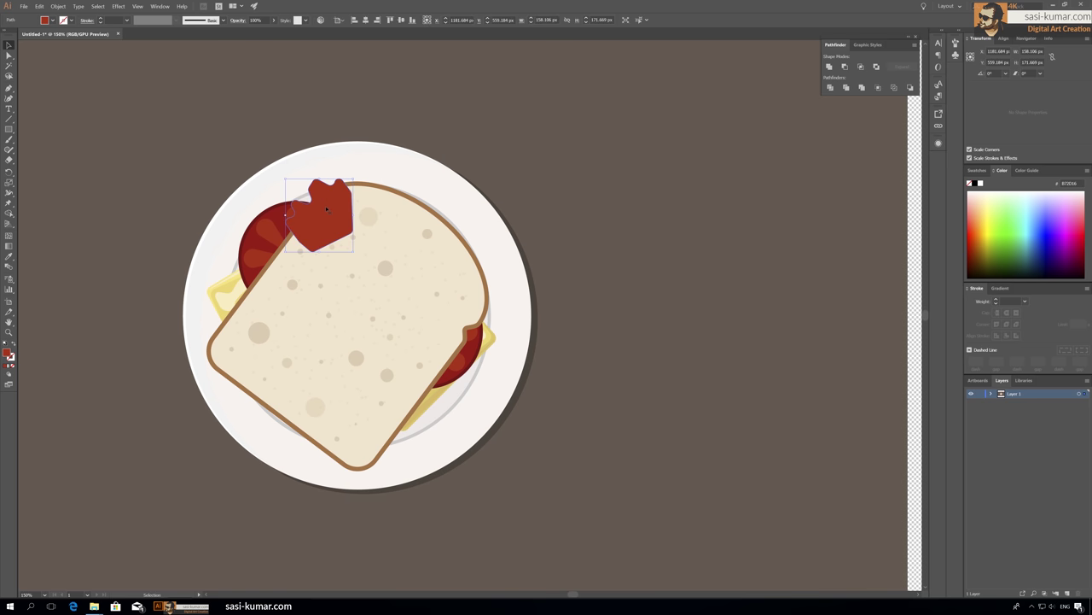
key("ctrl+bracketleft")
left_click(186, 102)
Draw a second zigzag lettuce piece with the Pen tool at the bread's left.
left_click(9, 88)
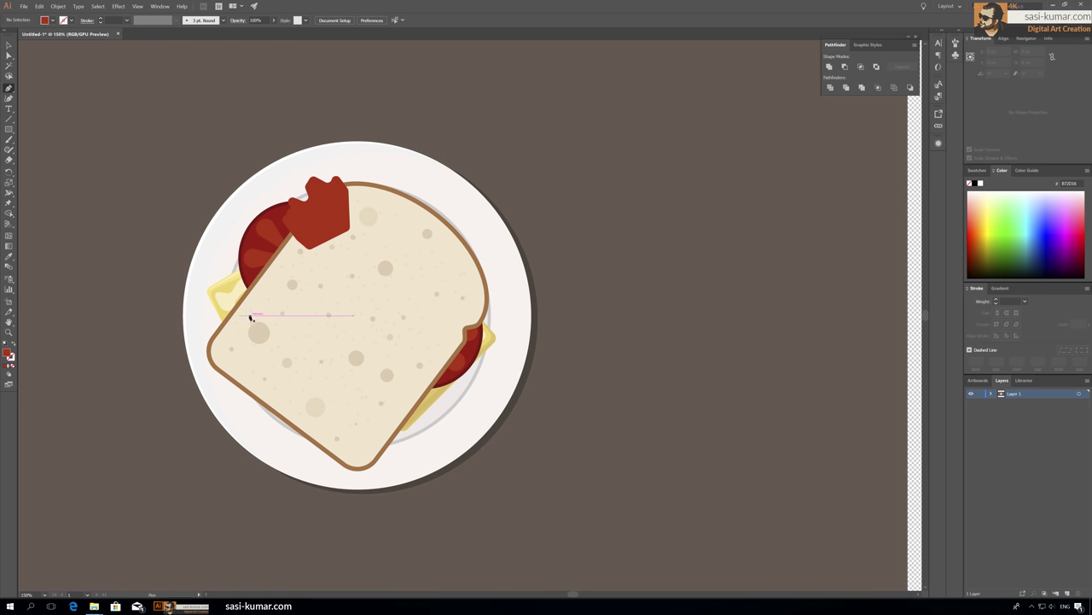
left_click(221, 291)
left_click(256, 305)
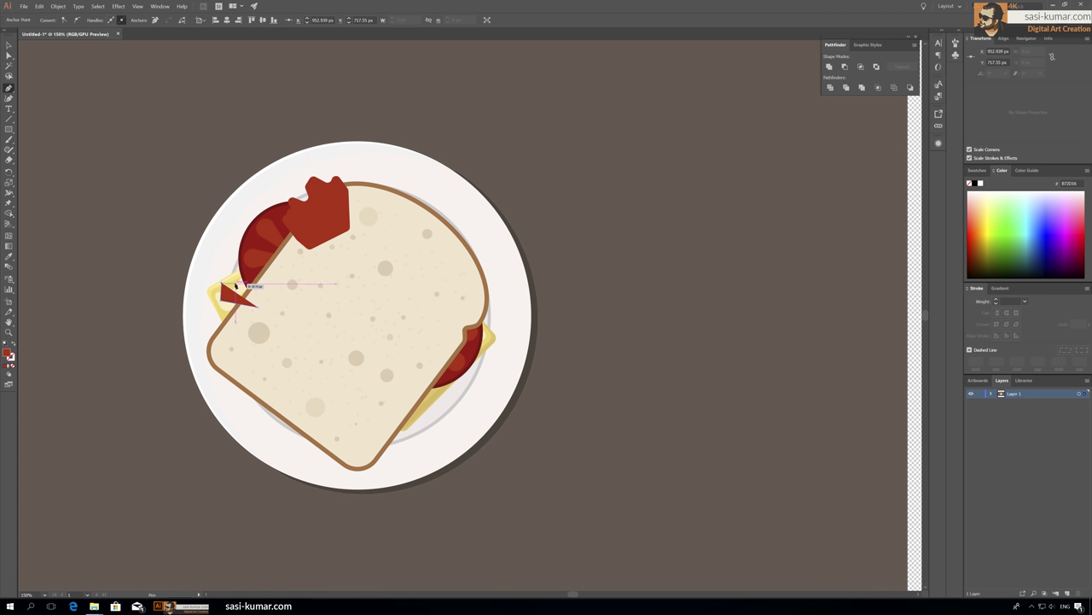
left_click(241, 283)
left_click(229, 258)
left_click(256, 266)
key("a")
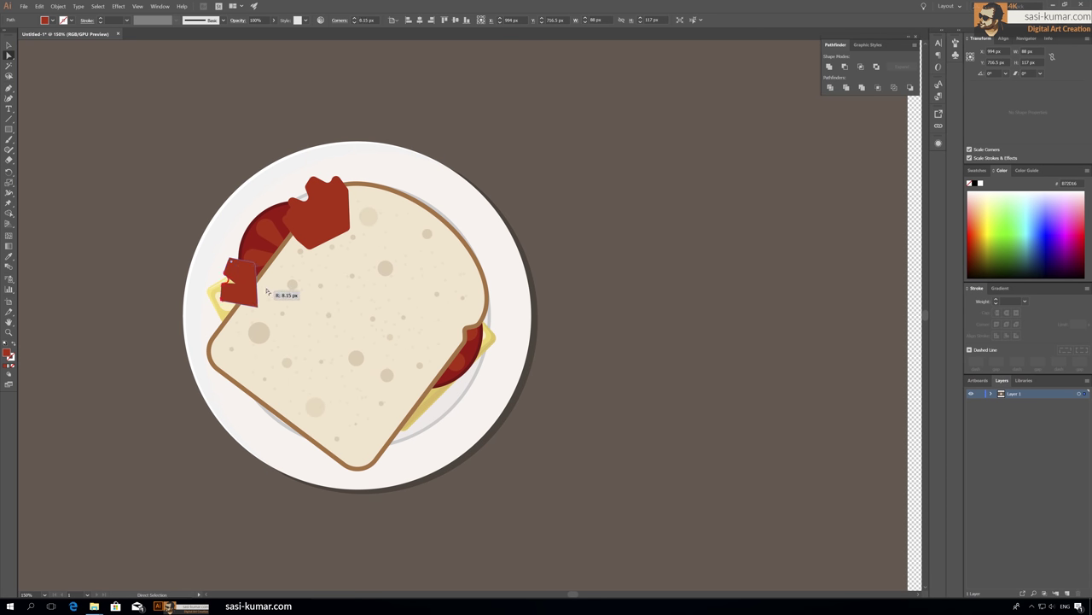
left_click(104, 165)
Round the left lettuce piece's corners and send it behind the bread.
scroll(122, 199, "up", 3)
left_click(452, 282)
left_click_drag(407, 295, 525, 384)
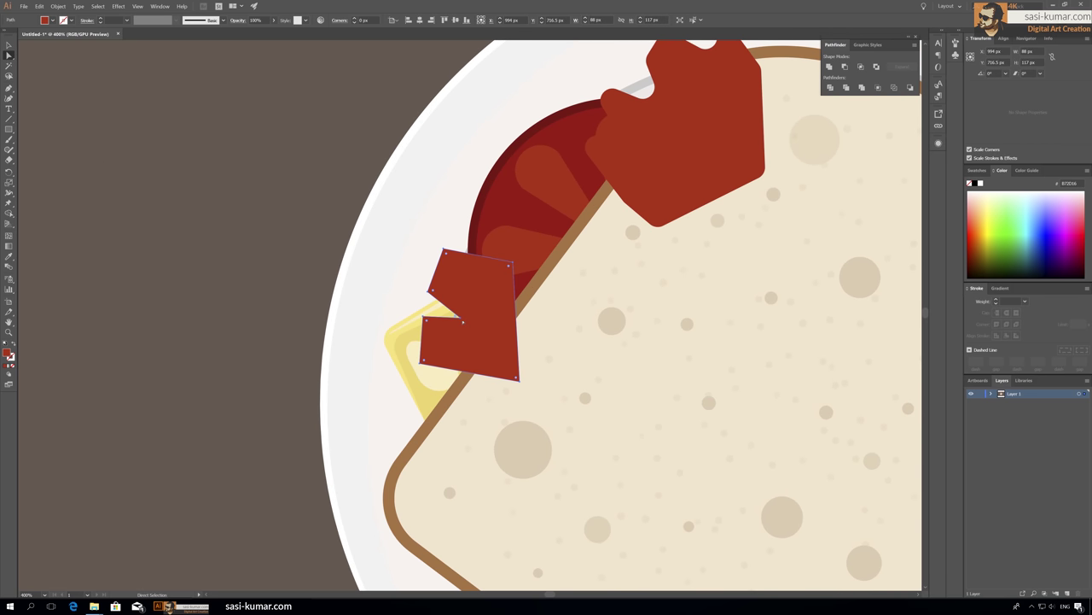
mouse_move(452, 294)
left_mouse_down()
mouse_move(460, 320)
mouse_move(446, 315)
left_mouse_up()
left_click(459, 318)
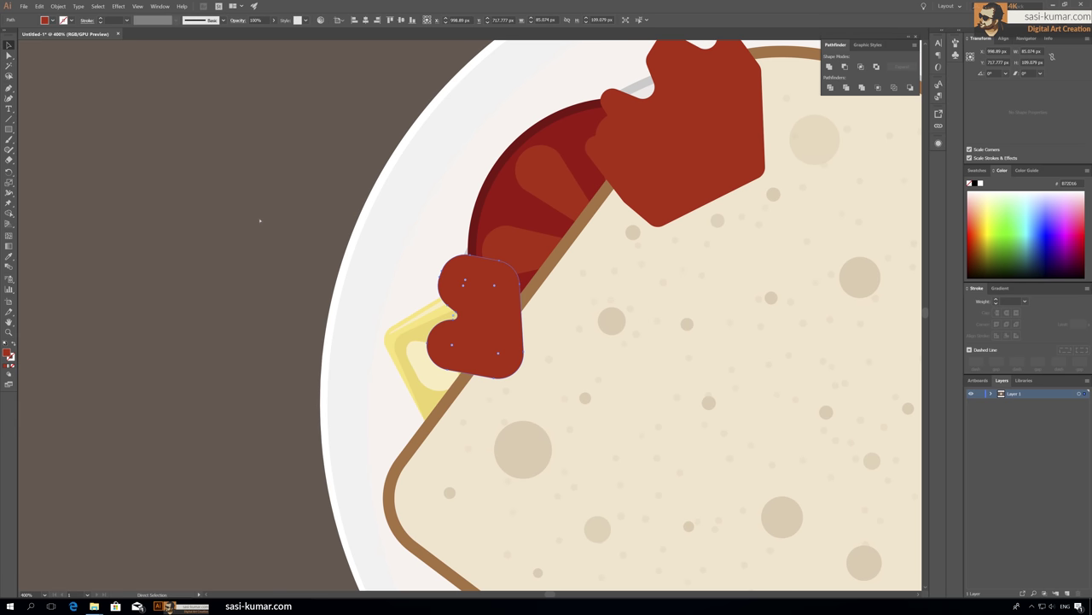
key("ctrl+[")
key("ctrl+[")
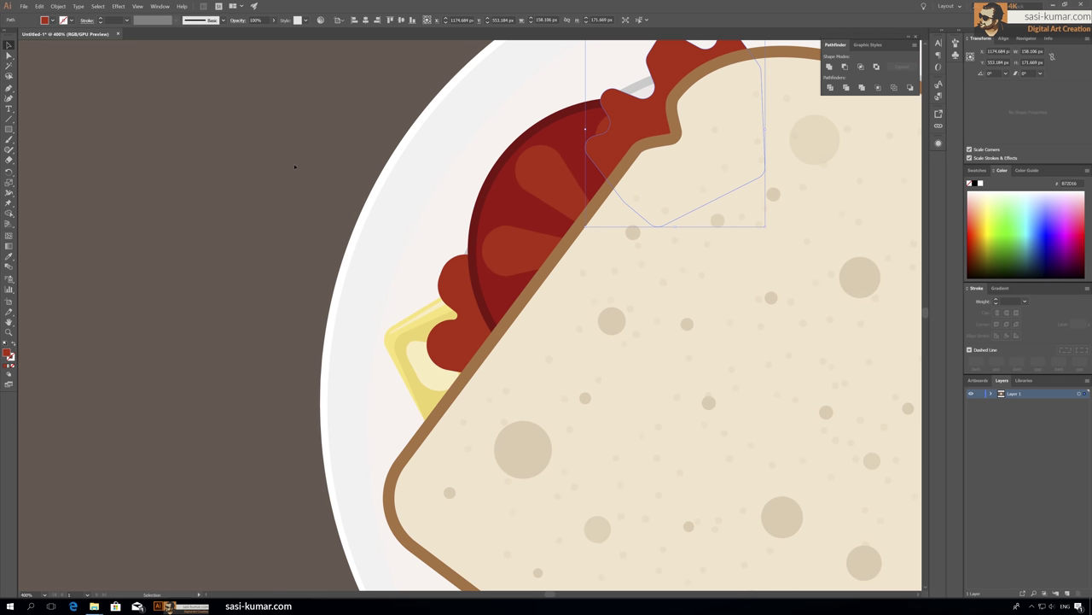
left_click(295, 166)
scroll(166, 136, "down", 2)
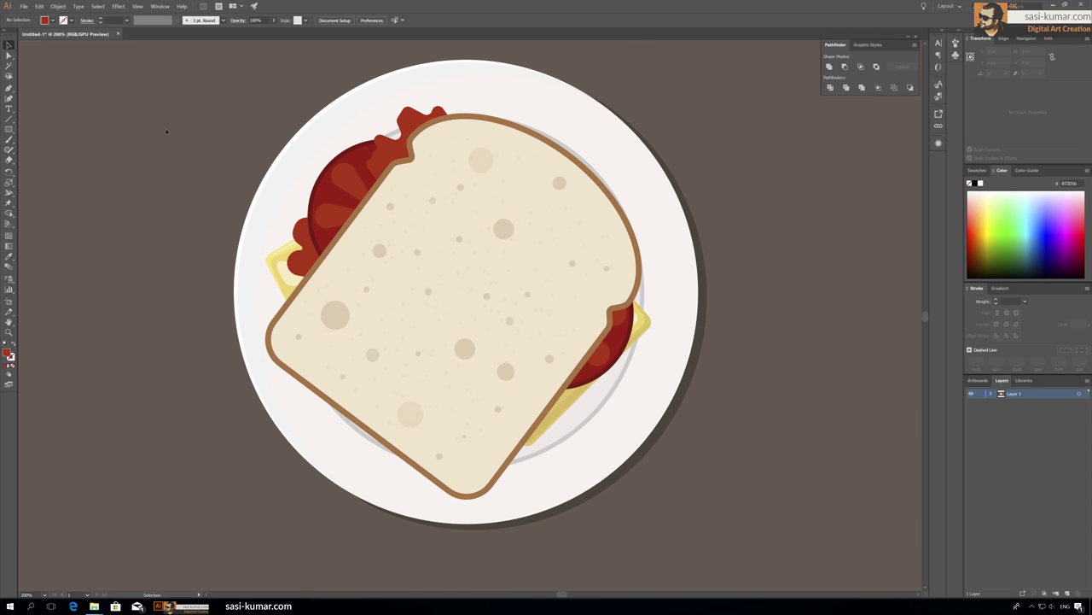
Fill both lettuce pieces with green 4F993F.
left_click(303, 240)
left_click(404, 143, "shift")
double_click(7, 352)
left_click_drag(406, 193, 407, 165)
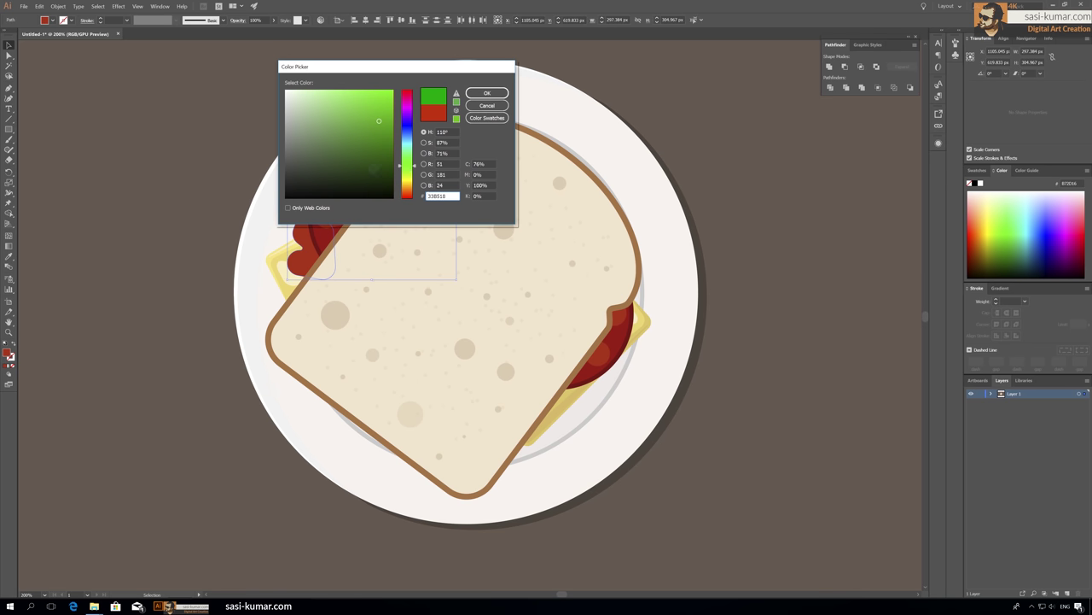
left_click_drag(346, 146, 348, 132)
key("Return")
left_click(140, 150)
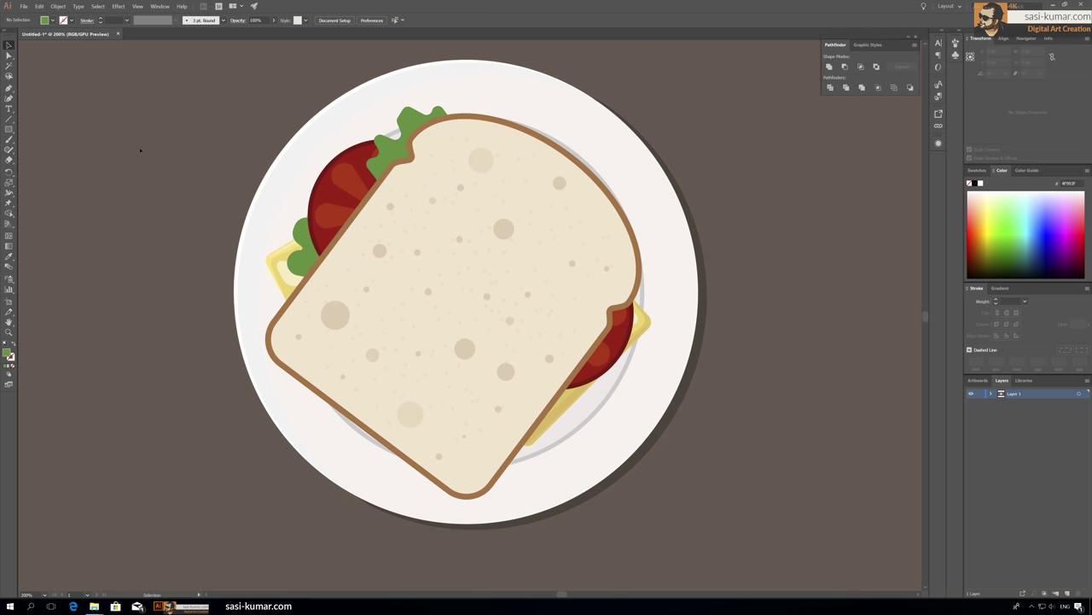
scroll(476, 185, "up", 1)
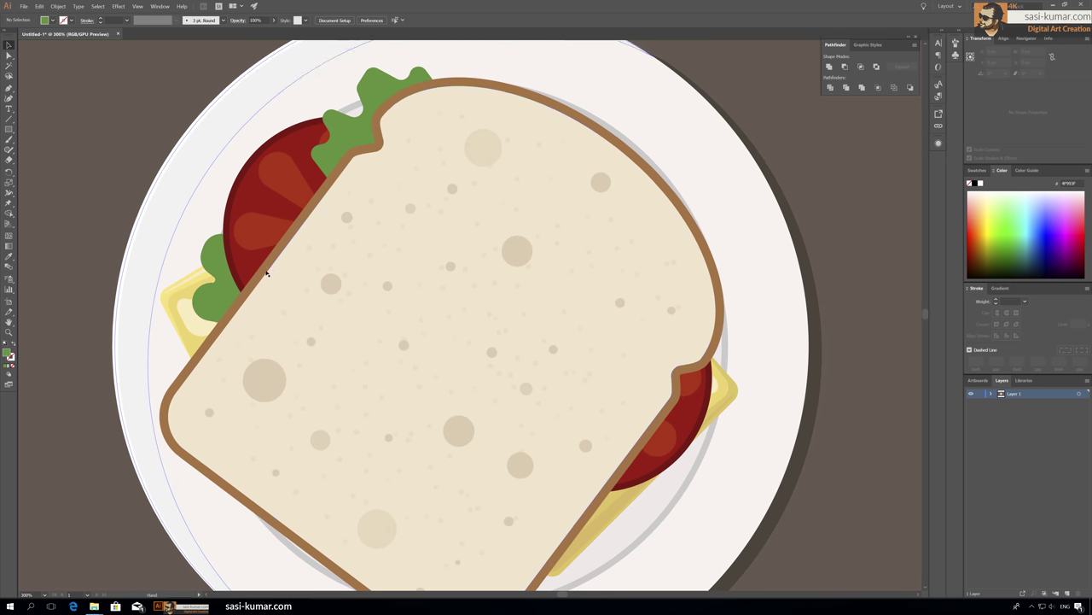
In Isolation Mode, Alt-drag a copy of the top lettuce slightly right.
double_click(381, 159)
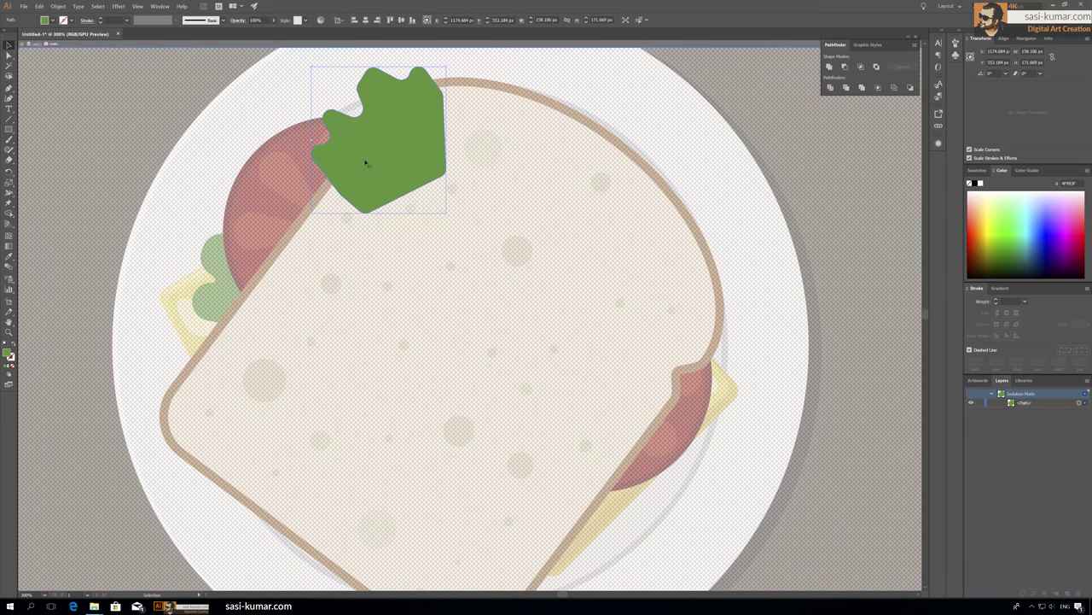
left_click_drag(365, 162, 372, 162)
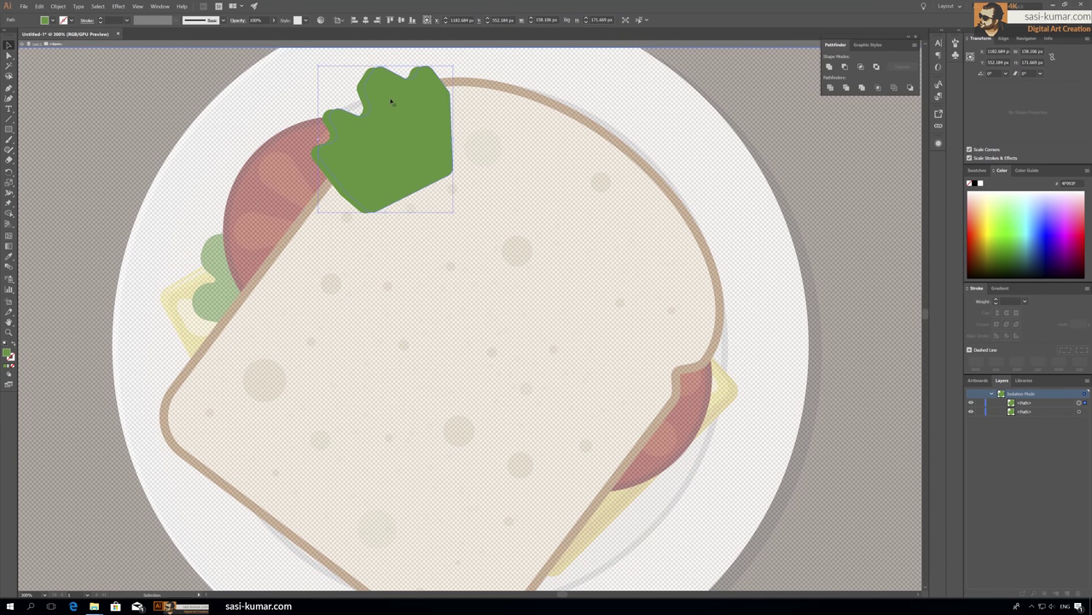
key("a")
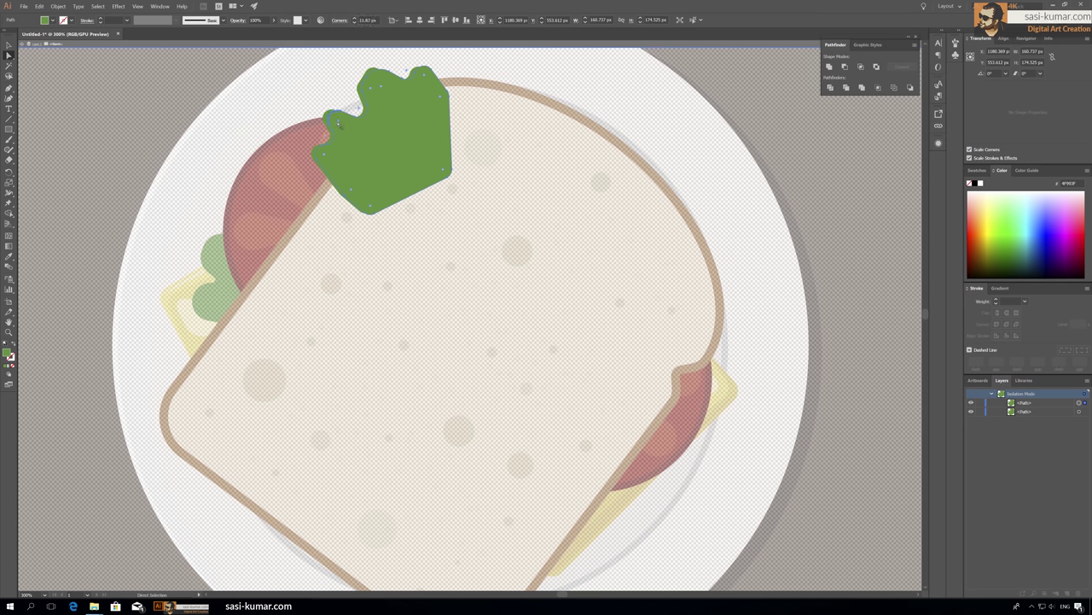
Round the lettuce shape's corners and give it a lighter green fill.
left_click_drag(333, 156, 325, 158)
double_click(6, 353)
left_click(345, 118)
left_click(486, 102)
double_click(147, 94)
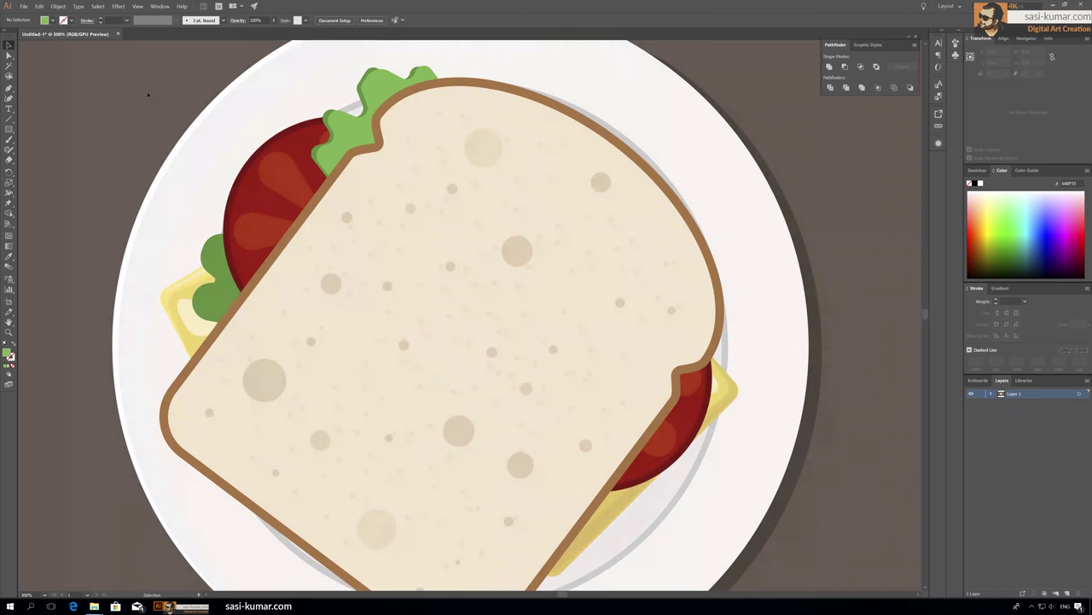
Duplicate the left lettuce piece, recolour the copy and send it behind the tomato.
double_click(232, 288)
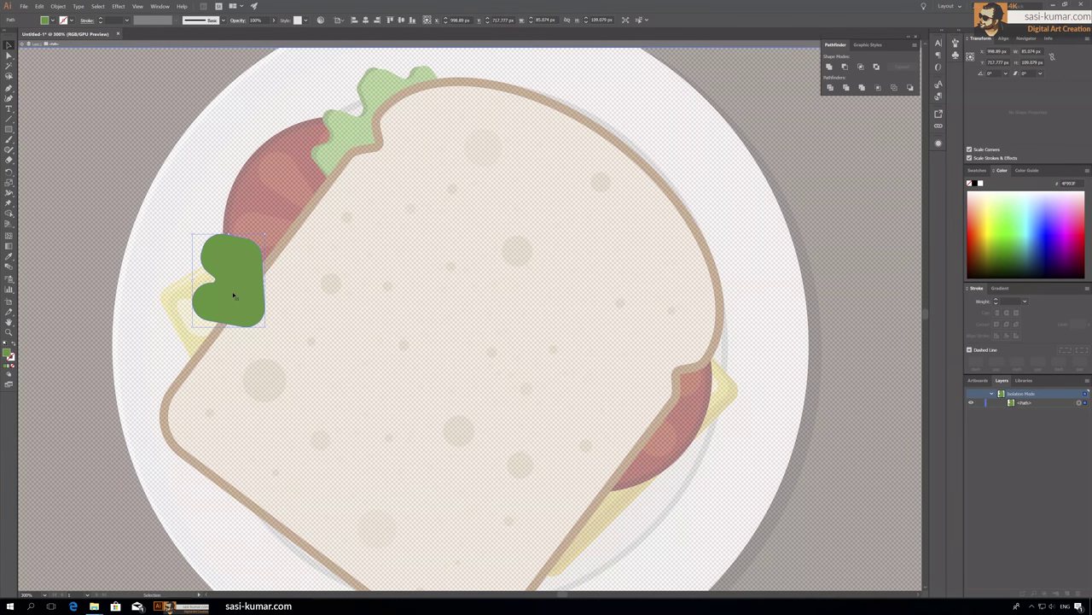
key("alt+Right")
key("a")
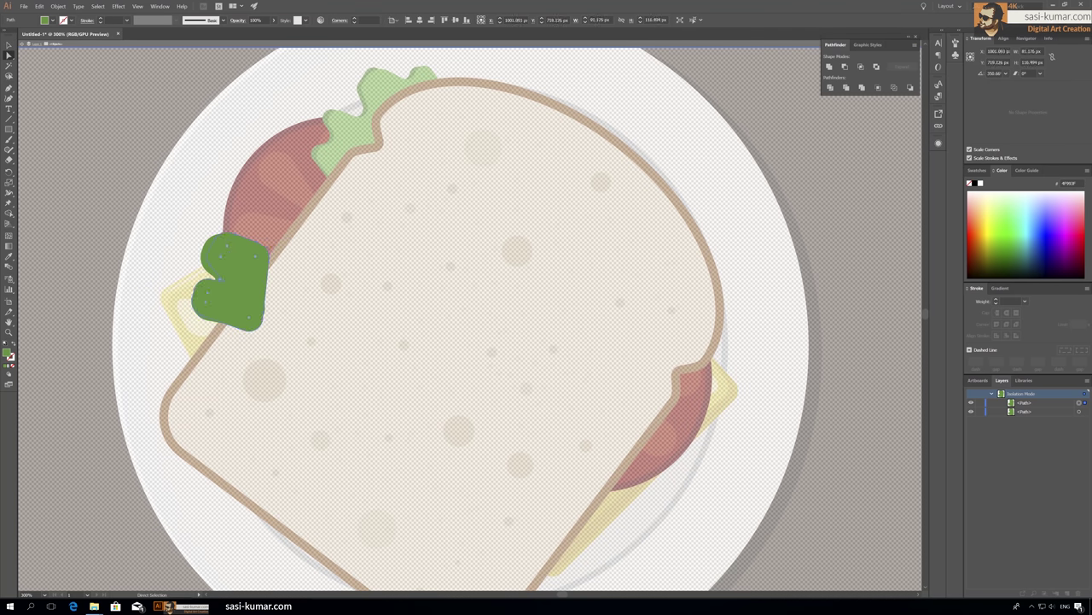
key("i")
left_click(341, 171)
left_click(360, 126)
key("v")
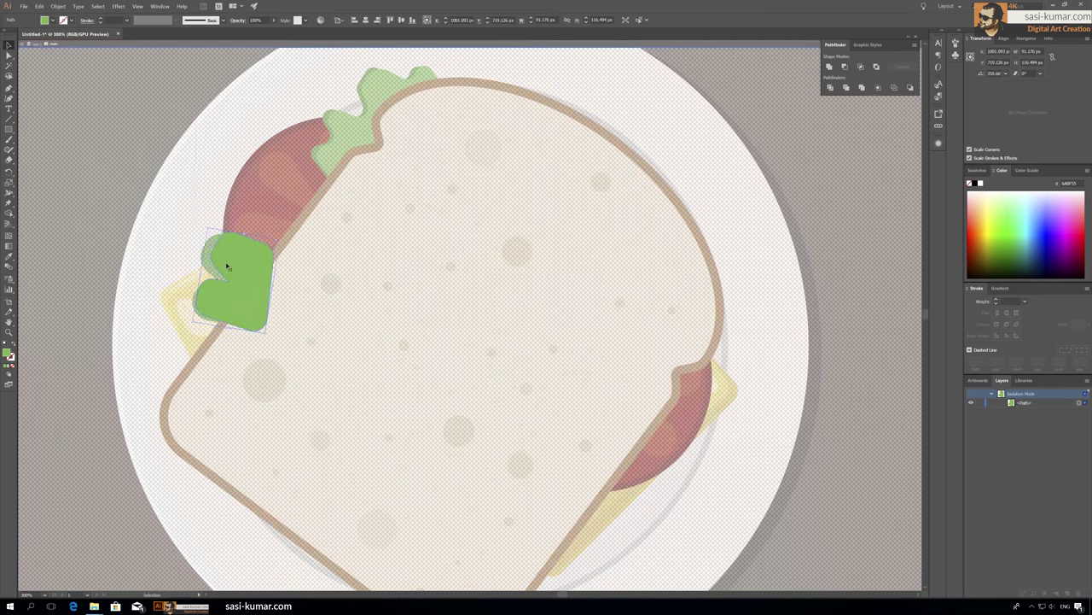
double_click(55, 157)
Shift one piece of the top lettuce group slightly left and down.
key("ctrl+minus")
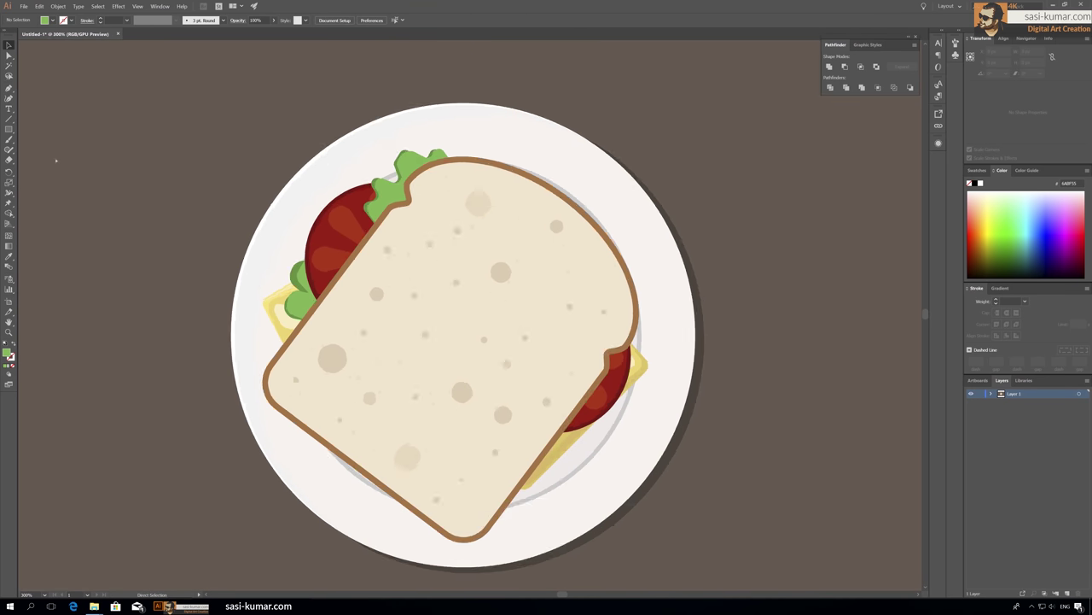
key("ctrl+minus")
key("ctrl+plus")
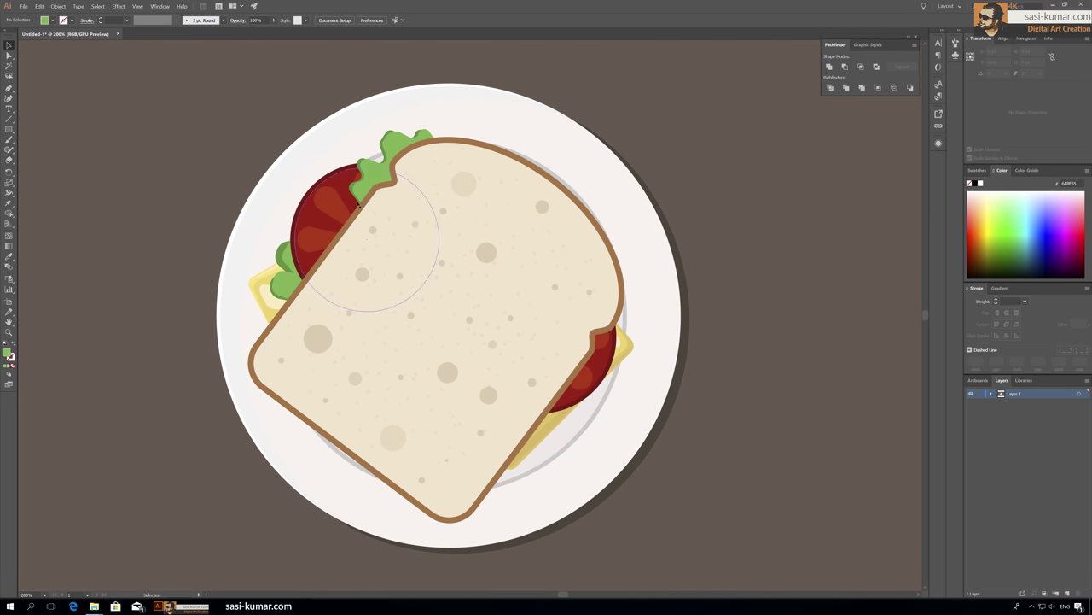
left_click(393, 205)
key("ctrl+plus")
key("ctrl+plus")
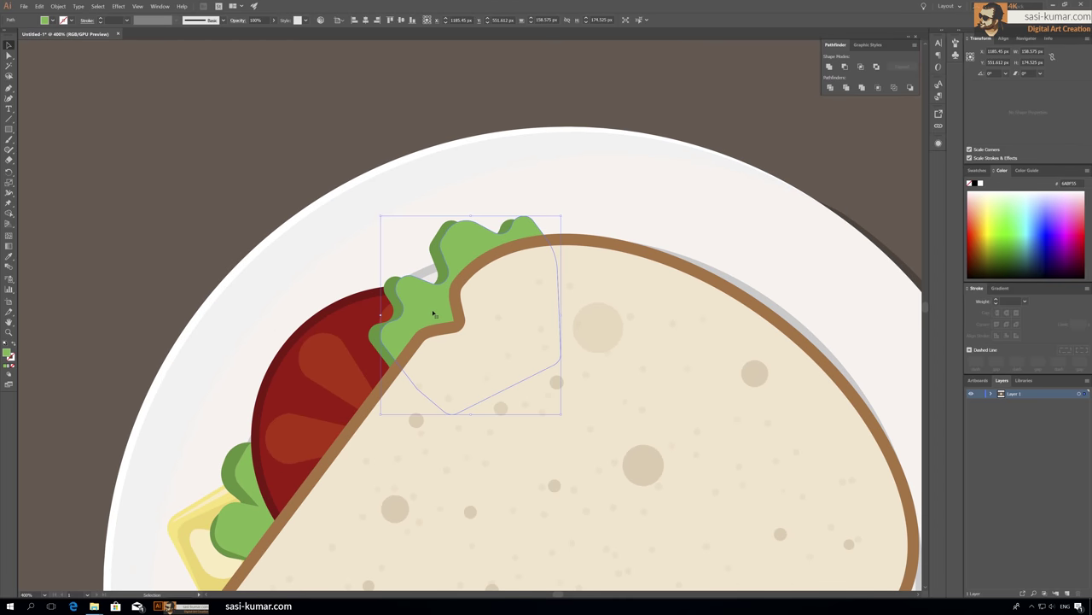
double_click(480, 305)
left_click(493, 266)
left_click_drag(493, 266, 480, 275)
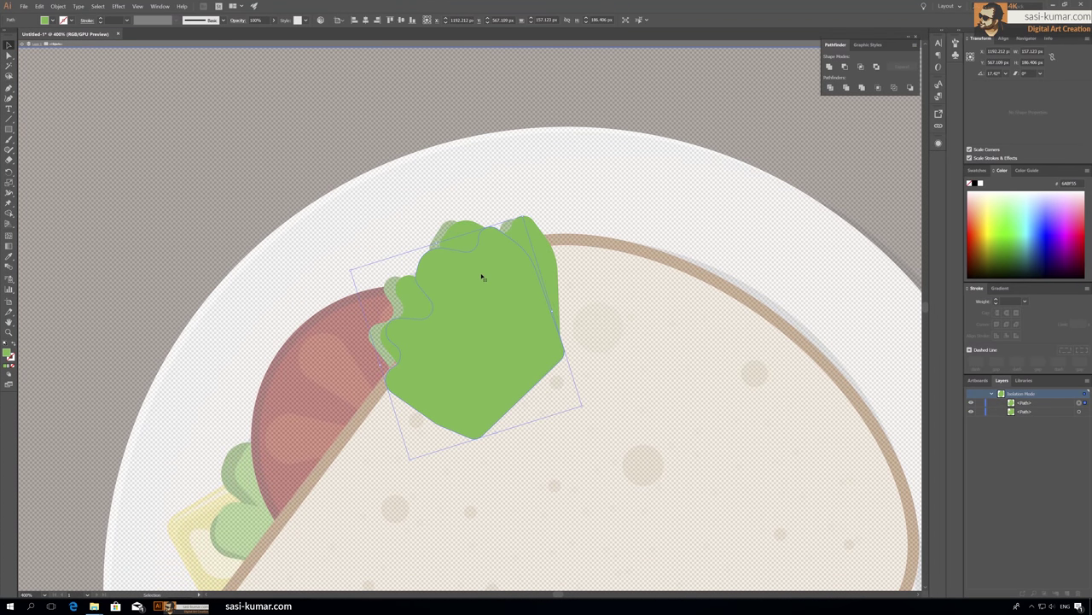
Give the top lettuce piece the new lighter green fill.
double_click(9, 354)
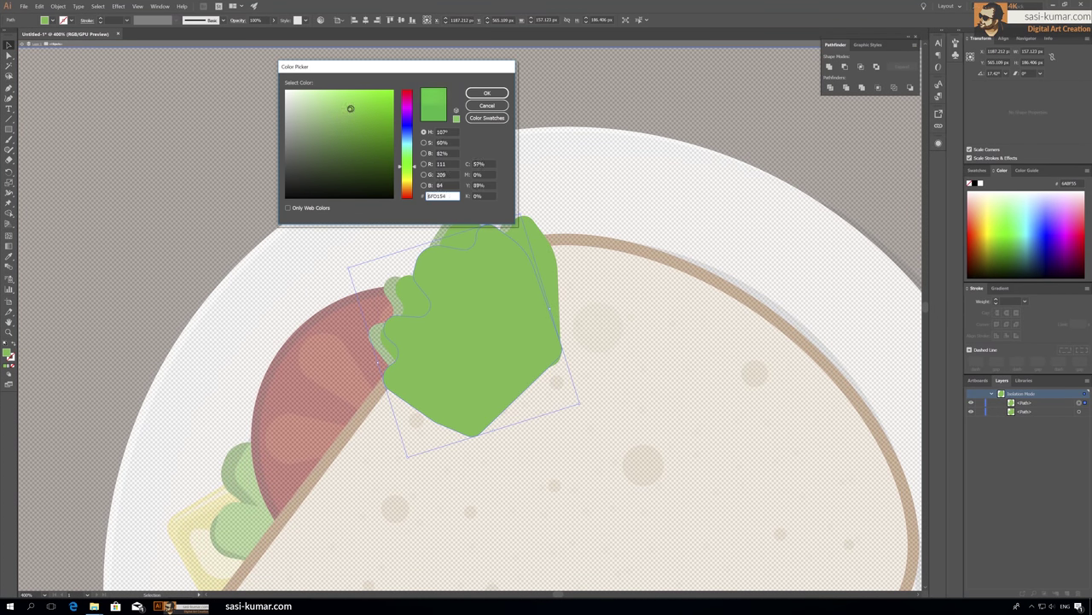
left_click(487, 93)
double_click(245, 90)
key("ctrl+minus")
key("ctrl+minus")
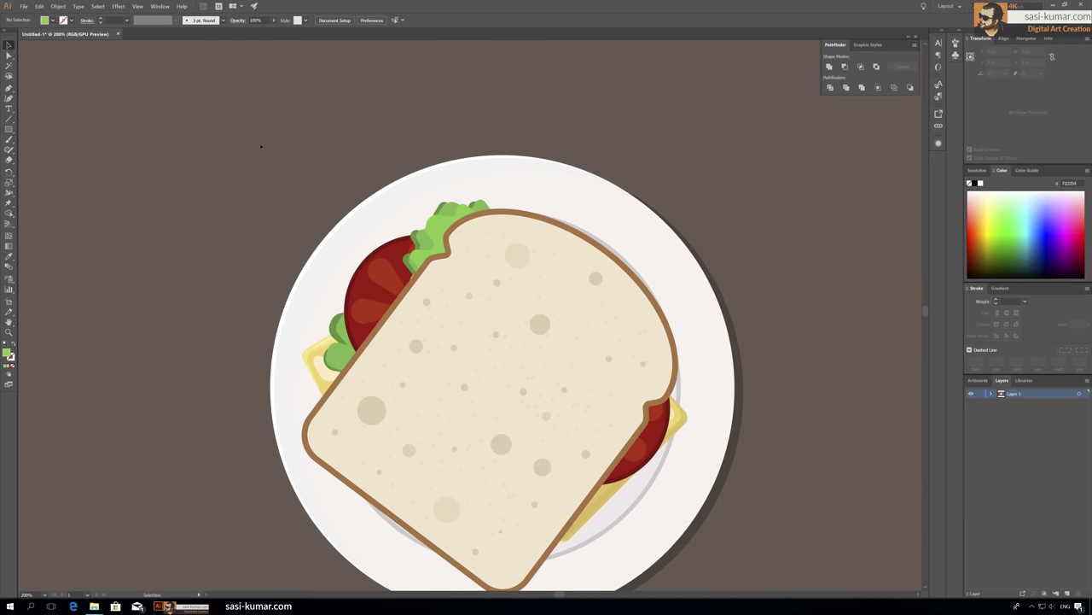
key("ctrl+plus")
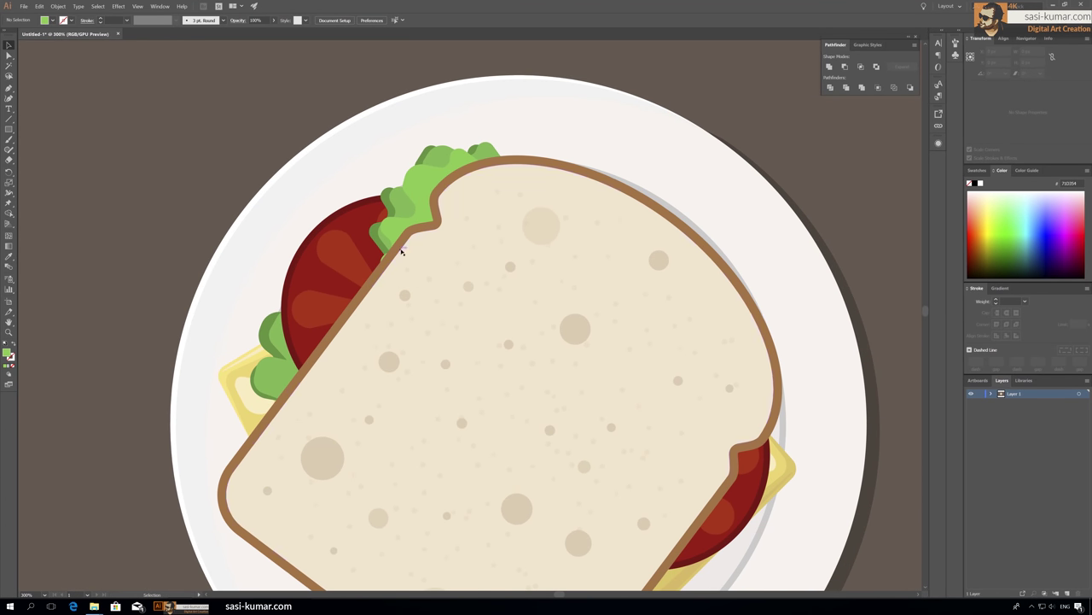
Place a rotated copy of the lettuce group along the bread's right side.
left_click(386, 201)
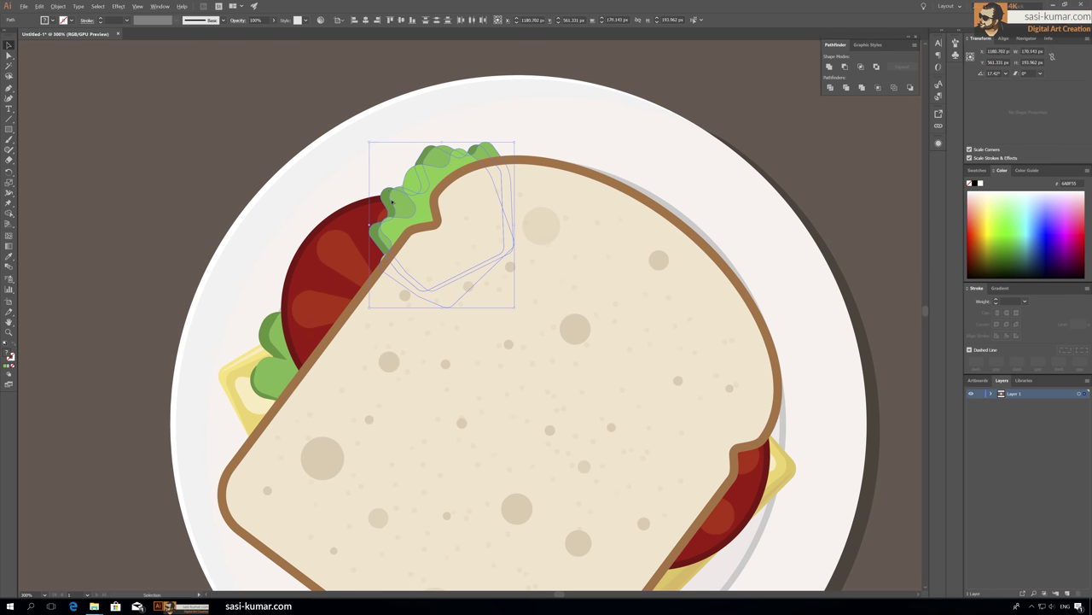
left_click_drag(392, 201, 727, 157)
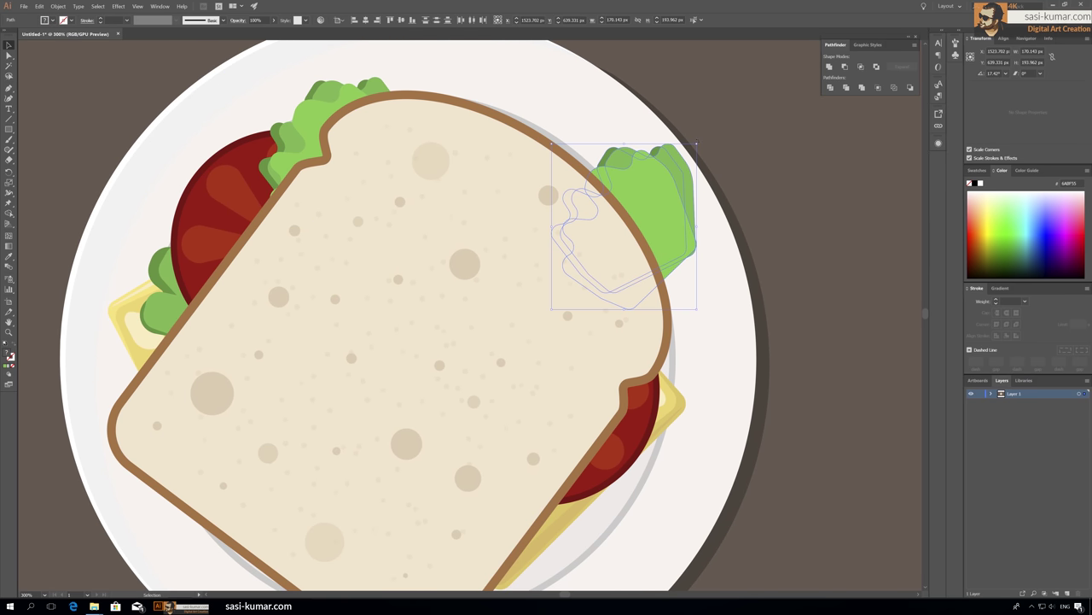
left_click_drag(696, 309, 703, 275)
scroll(703, 275, "down", 3)
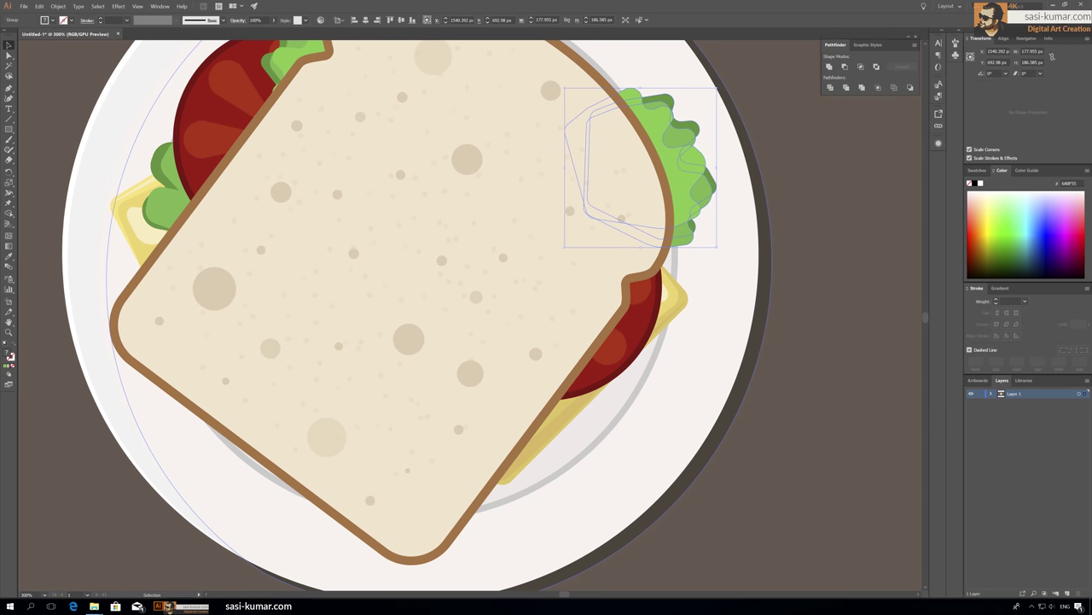
Add another rotated lettuce copy fitted to the bread's lower-right edge.
left_click_drag(681, 152, 570, 428)
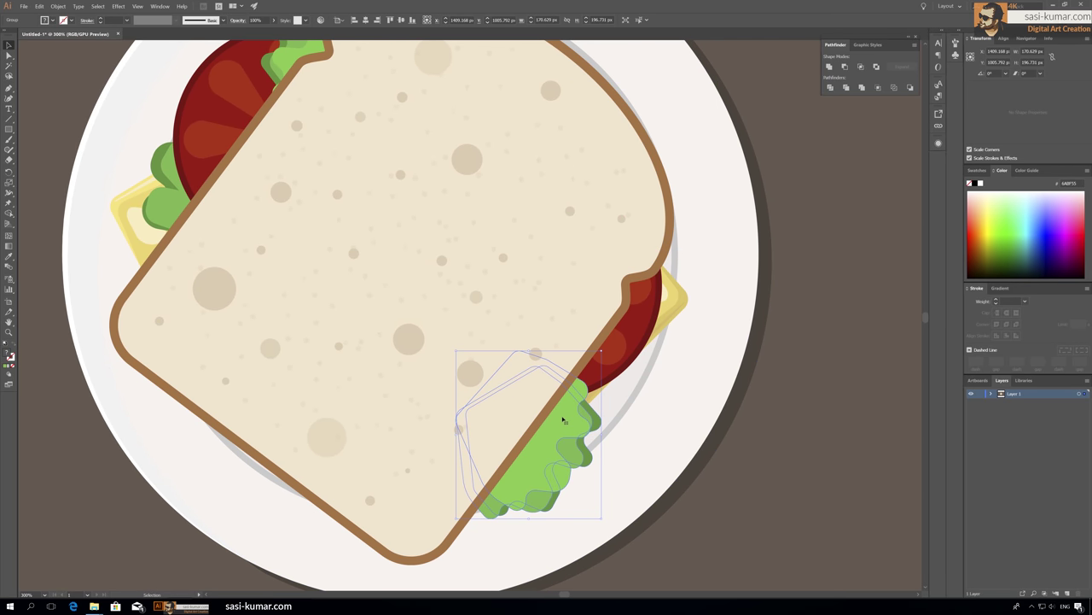
key("a")
key("v")
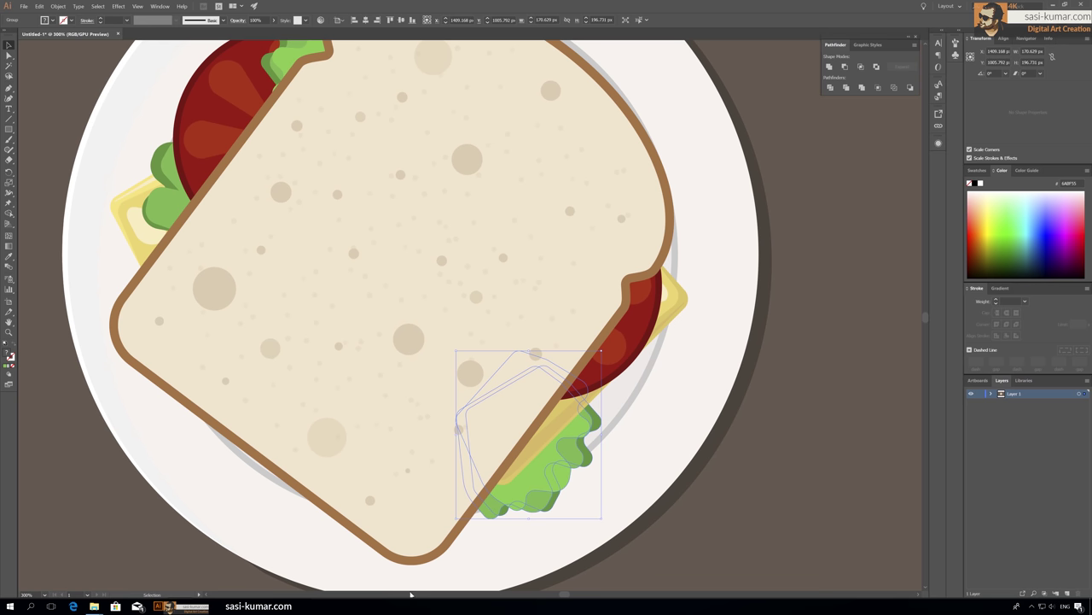
left_click_drag(537, 479, 655, 337)
mouse_move(712, 220)
left_mouse_down()
mouse_move(682, 290)
mouse_move(679, 251)
left_mouse_up()
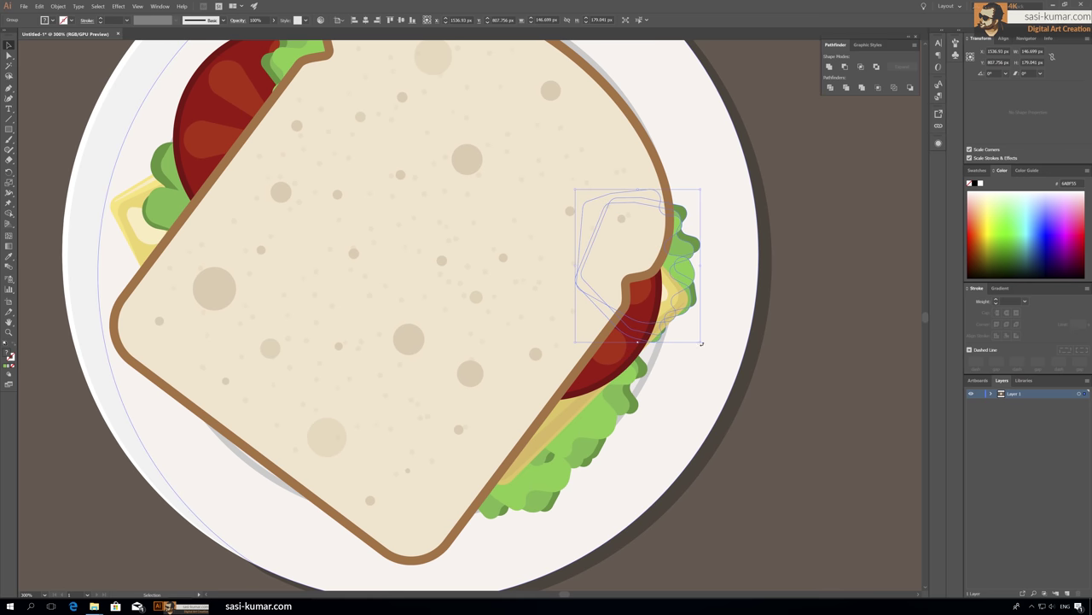
mouse_move(702, 342)
left_mouse_down()
mouse_move(695, 190)
mouse_move(702, 222)
left_mouse_up()
left_click(835, 127)
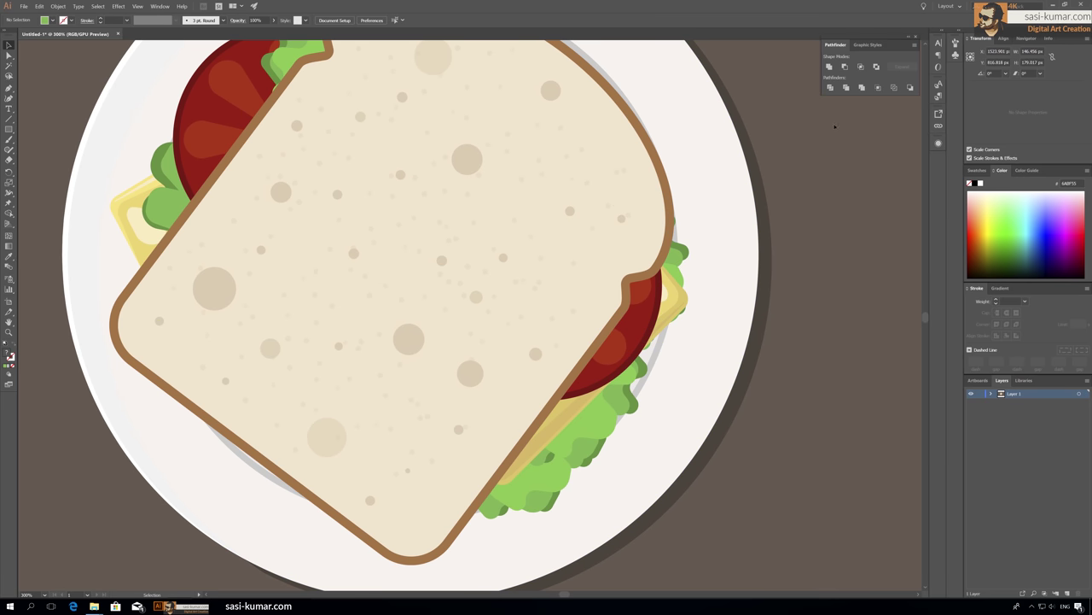
key("ctrl+minus")
key("ctrl+minus")
key("ctrl+minus")
key("ctrl+minus")
key("ctrl+plus")
key("ctrl+plus")
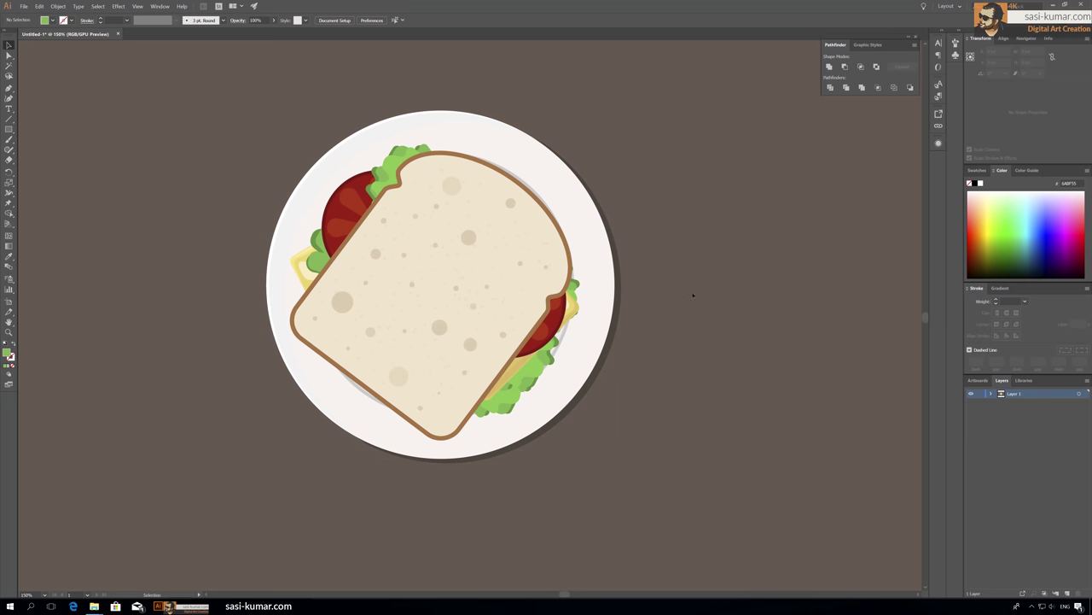
Change the bread slice's outline to a lighter tan-gold, entering BC9E5B then adjusting it.
left_click(306, 297)
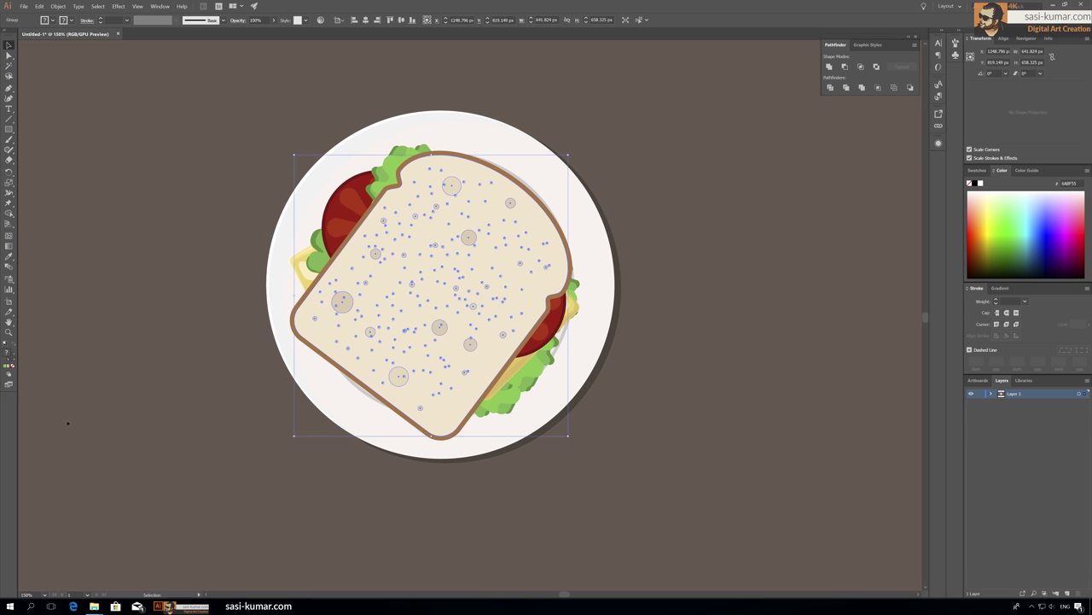
double_click(306, 297)
double_click(11, 357)
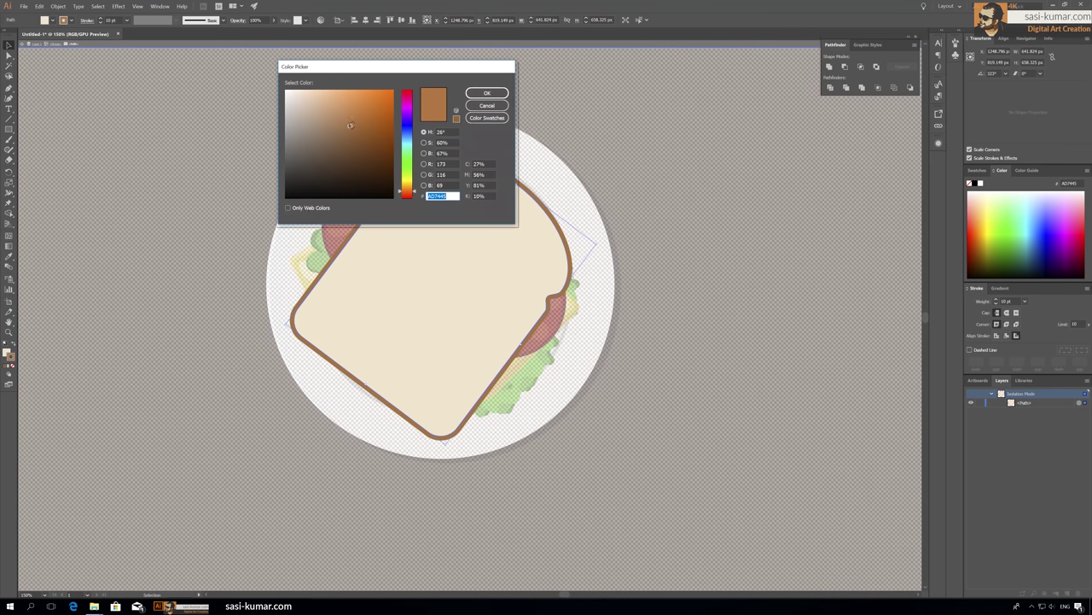
type("BC9E5B")
key("Return")
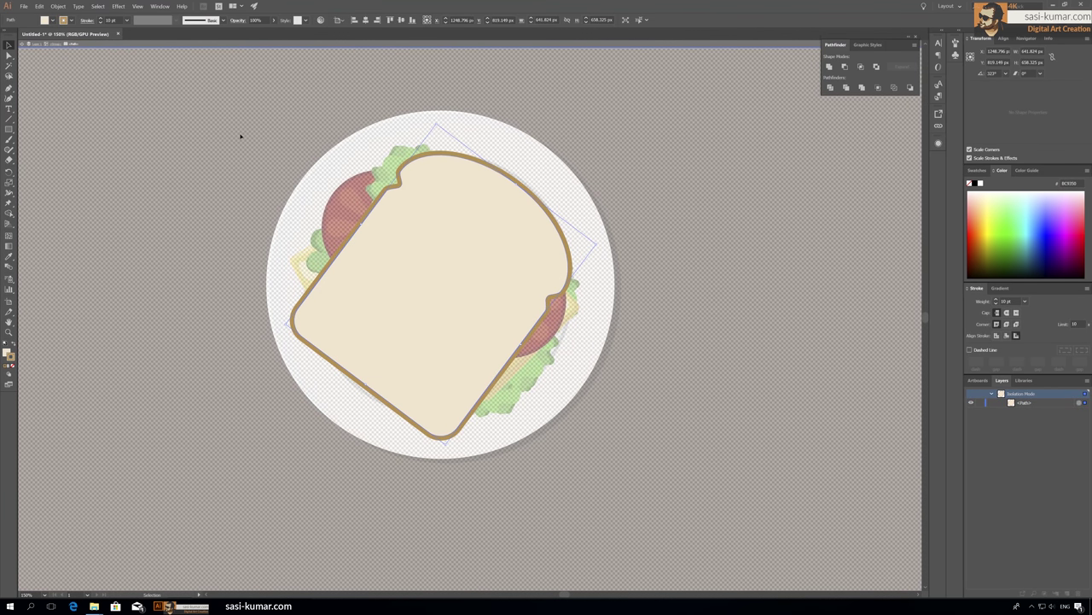
double_click(11, 356)
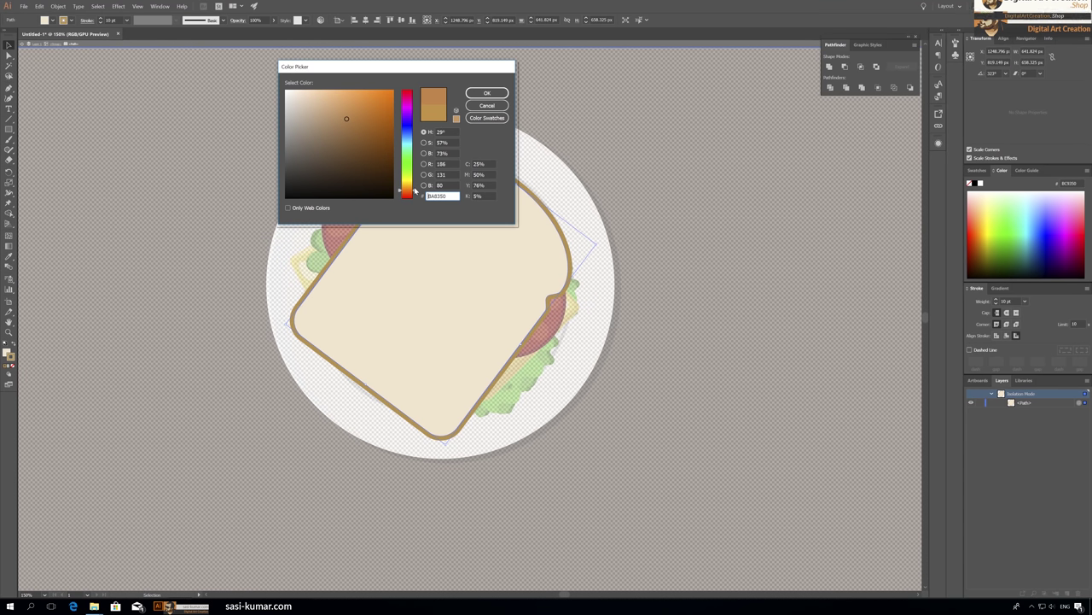
left_click(485, 93)
double_click(222, 123)
key("ctrl+minus")
key("ctrl+minus")
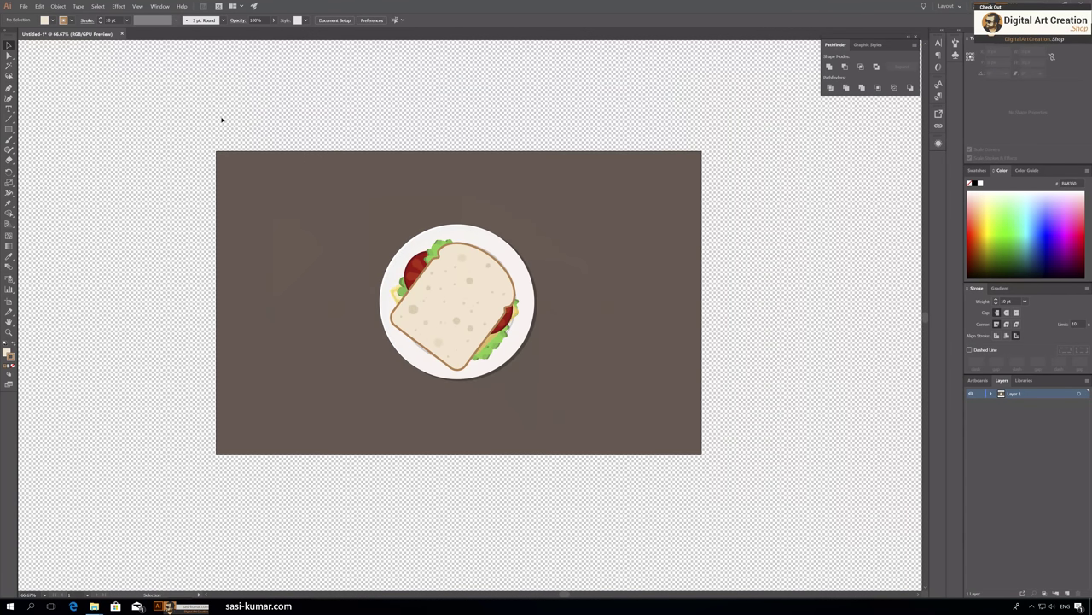
key("ctrl+plus")
key("ctrl+plus")
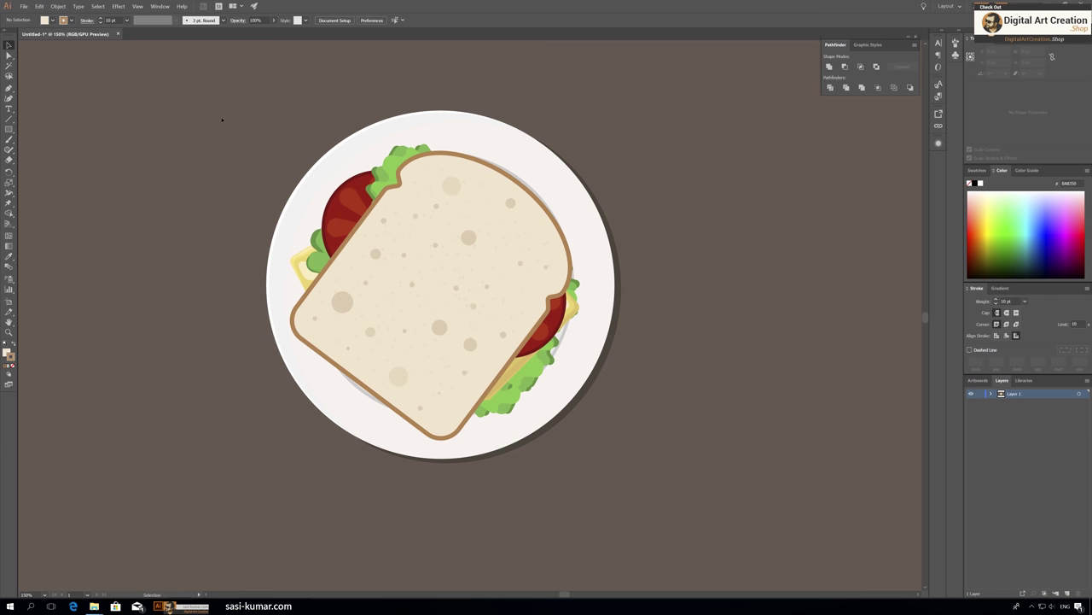
Send the plain bread slice behind the speckled bread texture.
double_click(295, 327)
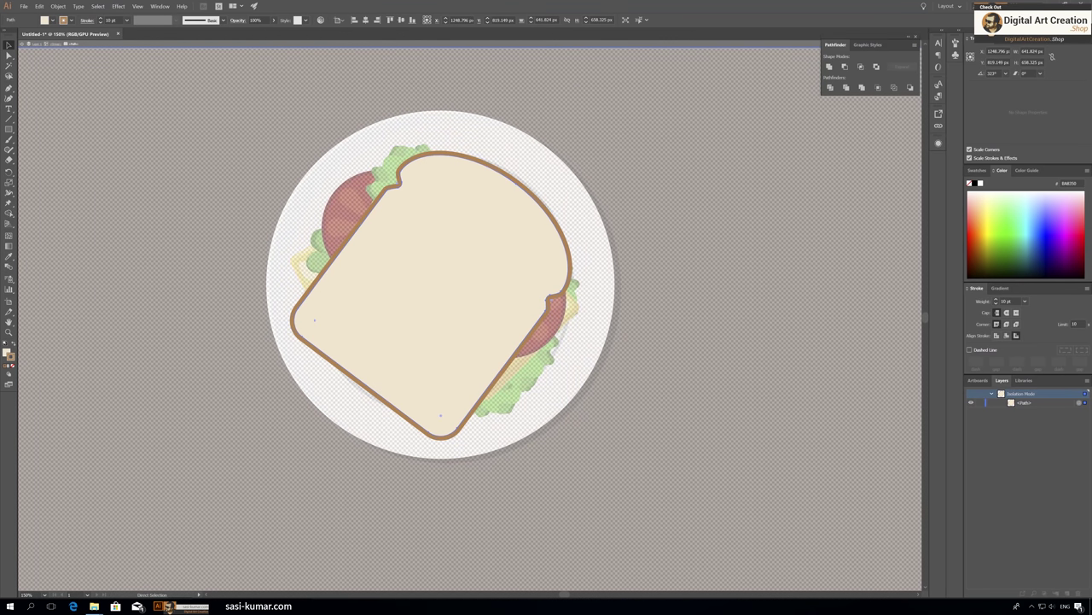
key("Escape")
mouse_move(380, 334)
left_mouse_down()
mouse_move(167, 308)
mouse_move(386, 355)
left_mouse_up()
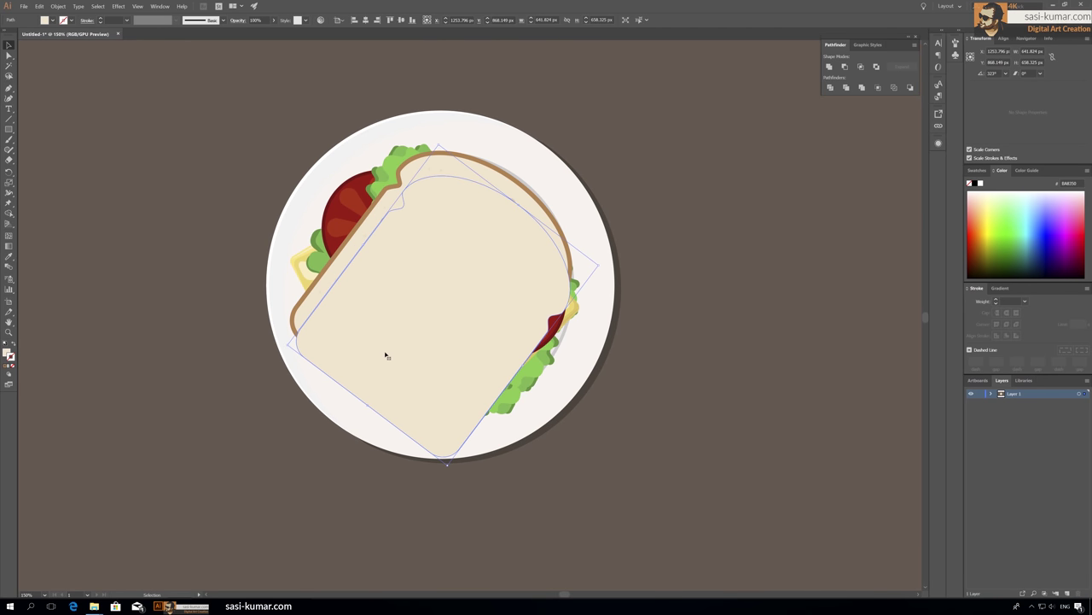
key("ctrl+[")
left_click(83, 109)
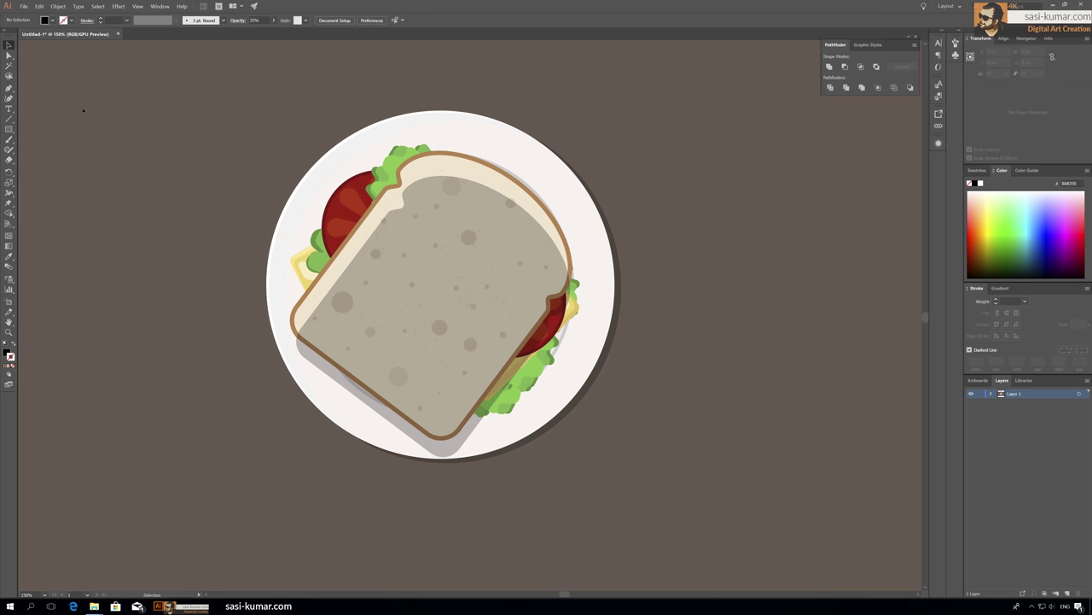
Refine the bread slice's rounded bottom corner point in isolation mode.
double_click(470, 444)
left_click(7, 56)
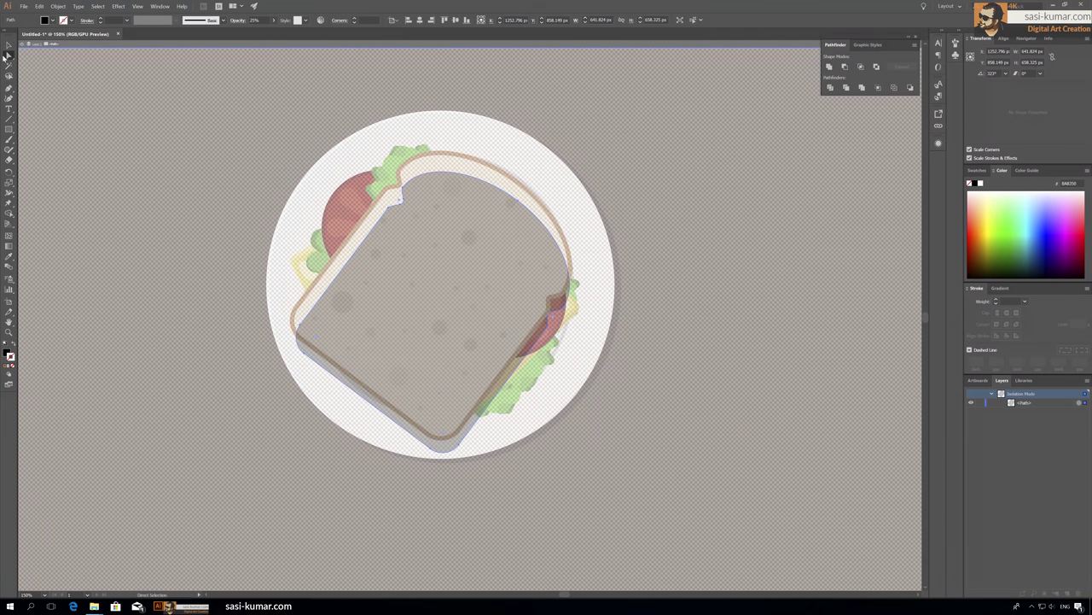
left_click(459, 445)
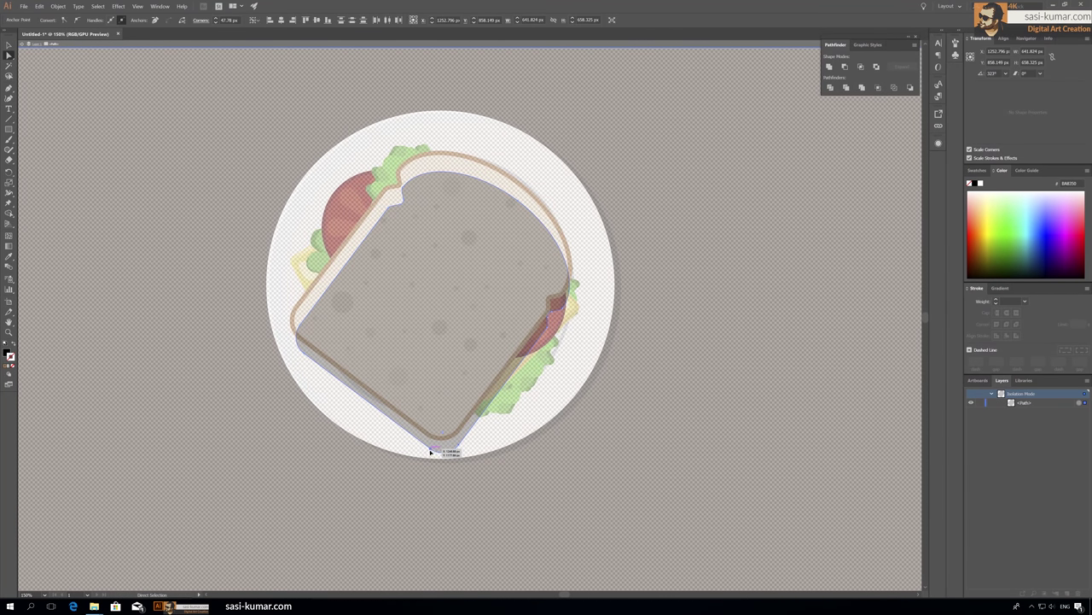
key("v")
key("Escape")
left_click(303, 341)
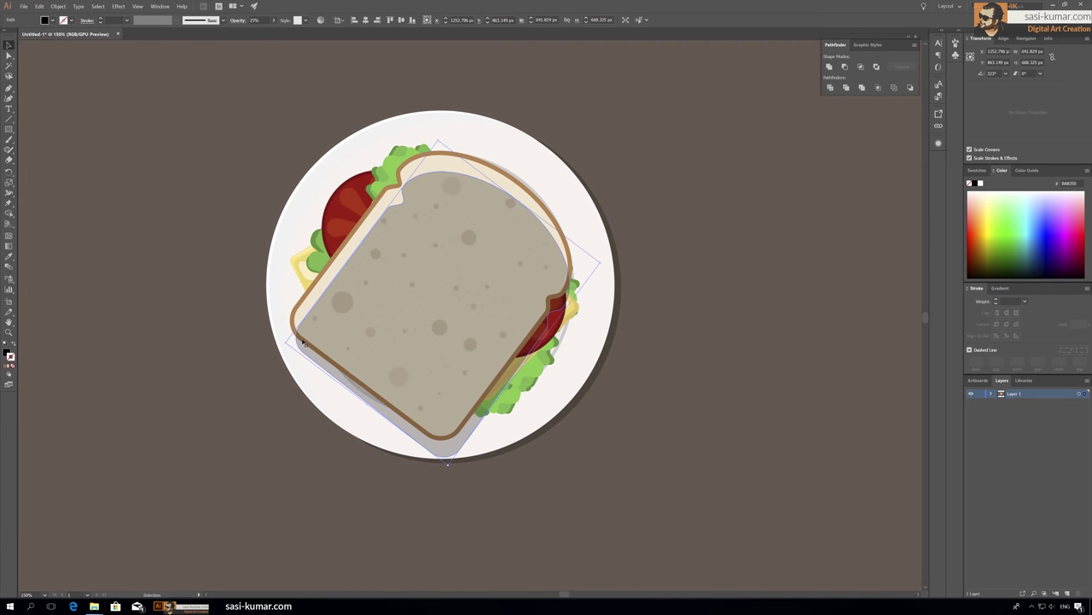
double_click(331, 407)
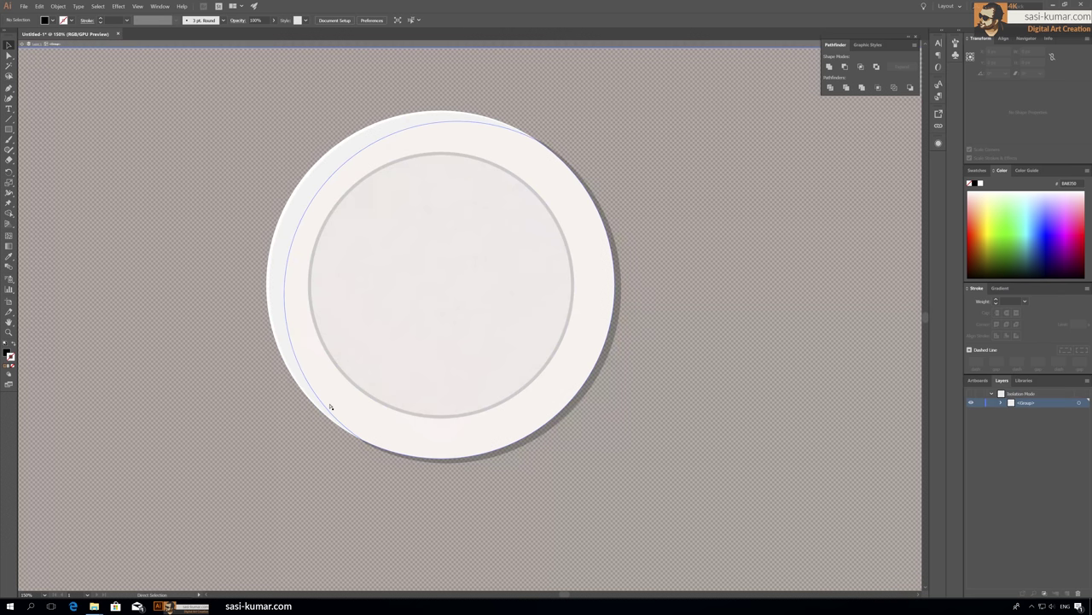
double_click(153, 309)
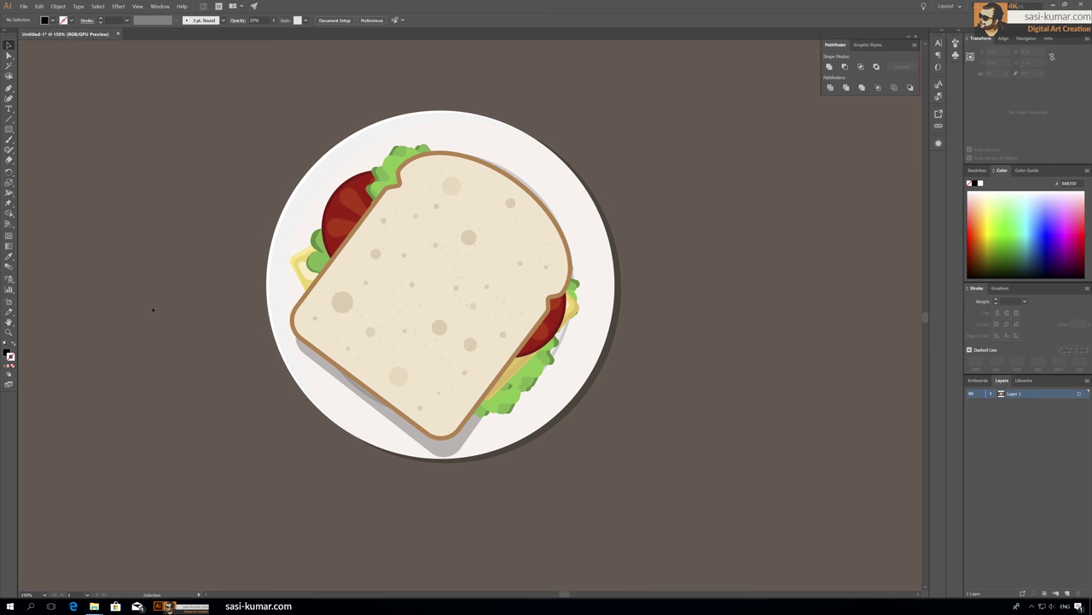
double_click(465, 427)
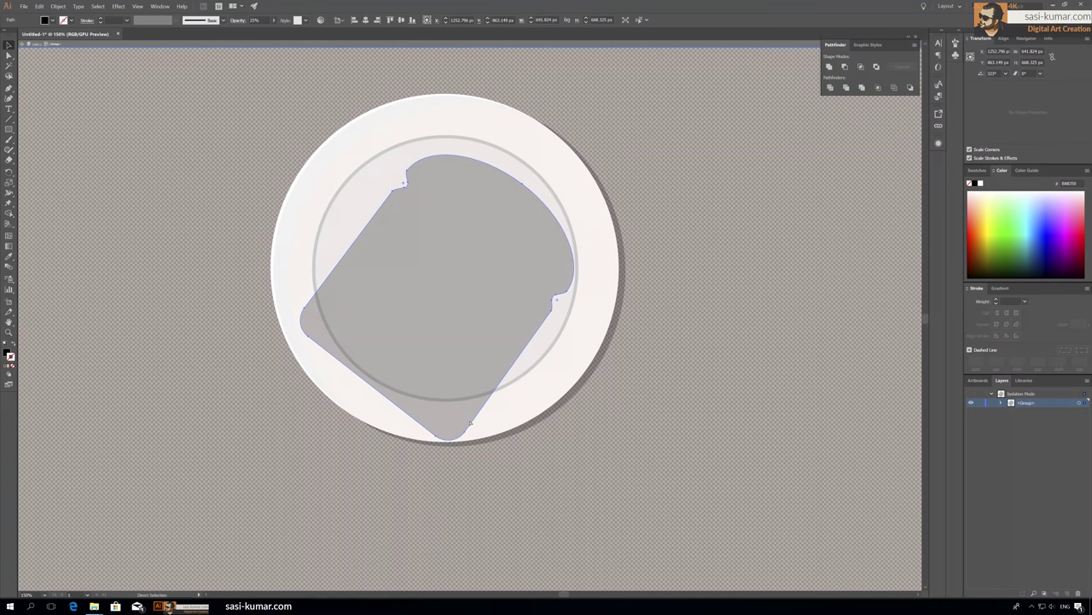
double_click(701, 413)
left_click(550, 347)
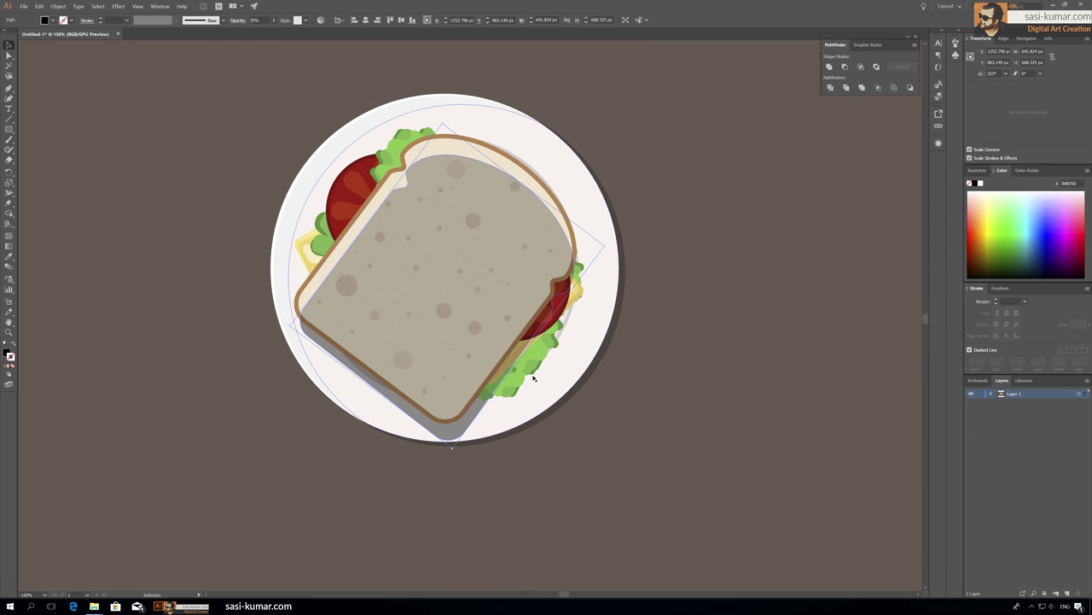
Copy the filling as a red shape behind the bread's right edge and test combining it.
left_click(562, 321)
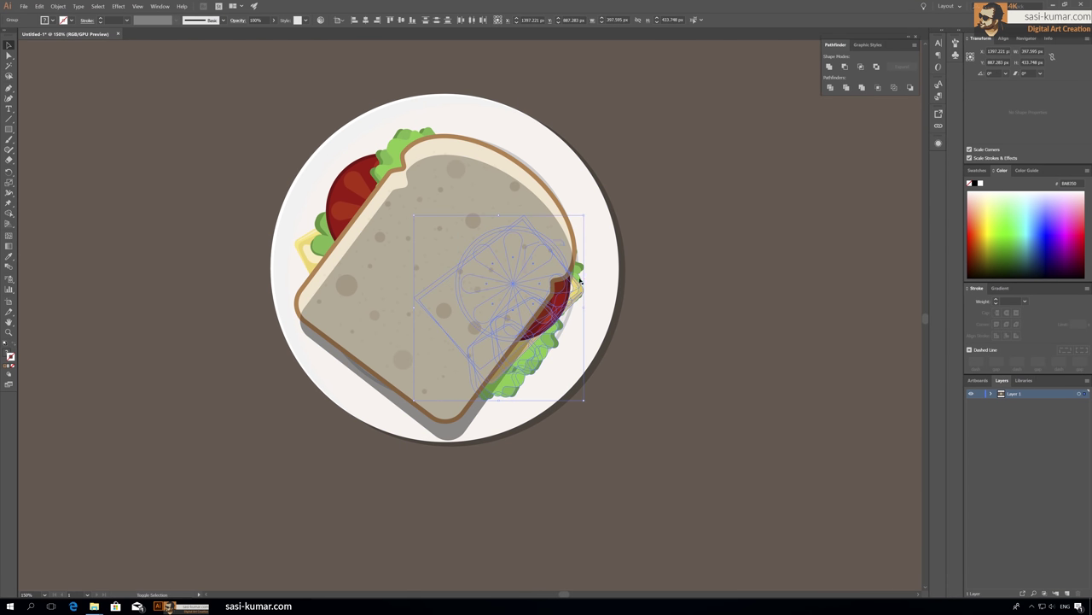
left_click_drag(514, 377, 727, 395)
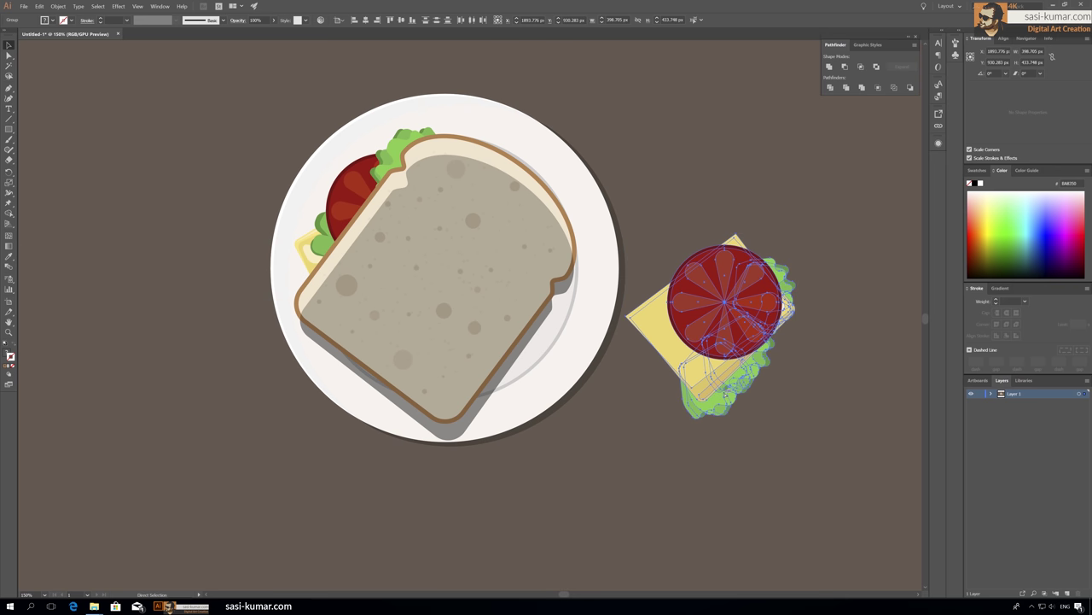
key("ctrl+z")
left_click_drag(547, 342, 664, 328)
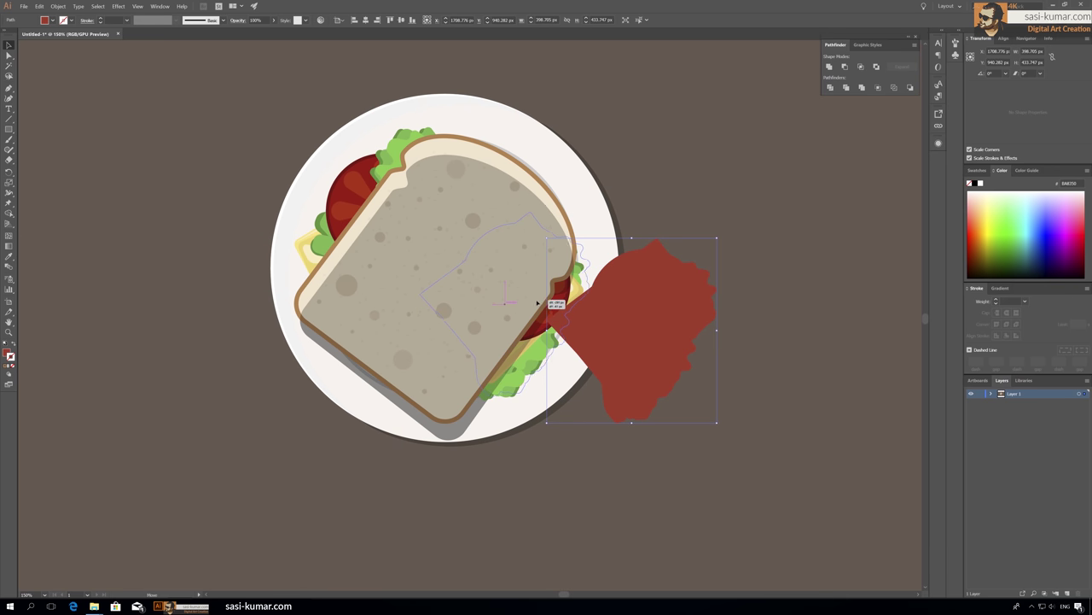
left_click_drag(531, 305, 495, 281)
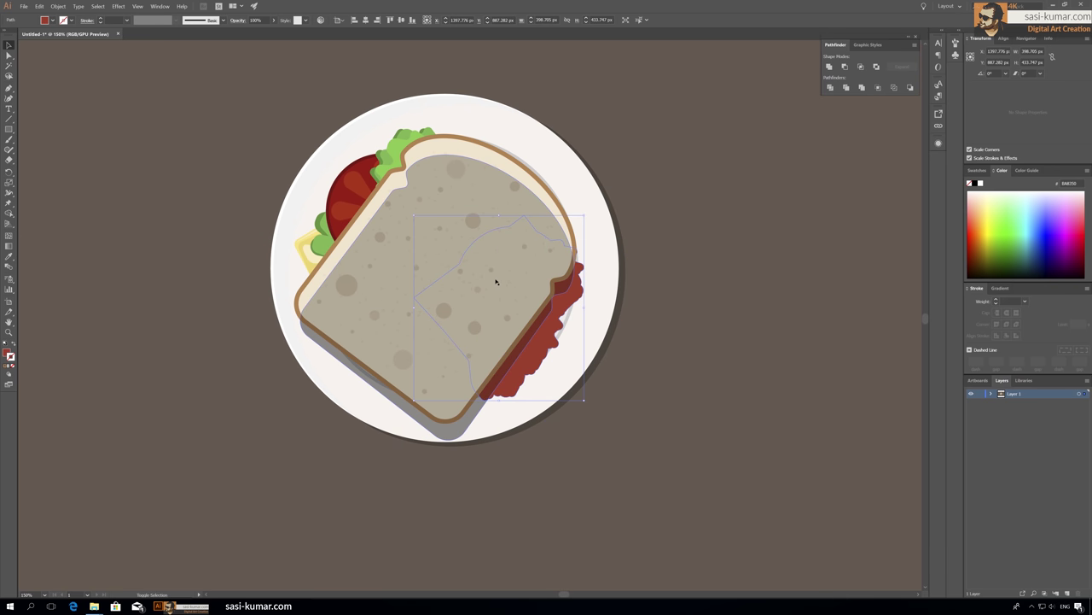
left_click(861, 68)
key("ctrl+z")
Trim the shading patch beside the bite with the bread shape using Pathfinder.
left_click(566, 315)
left_click(491, 205, "shift")
left_click(861, 67)
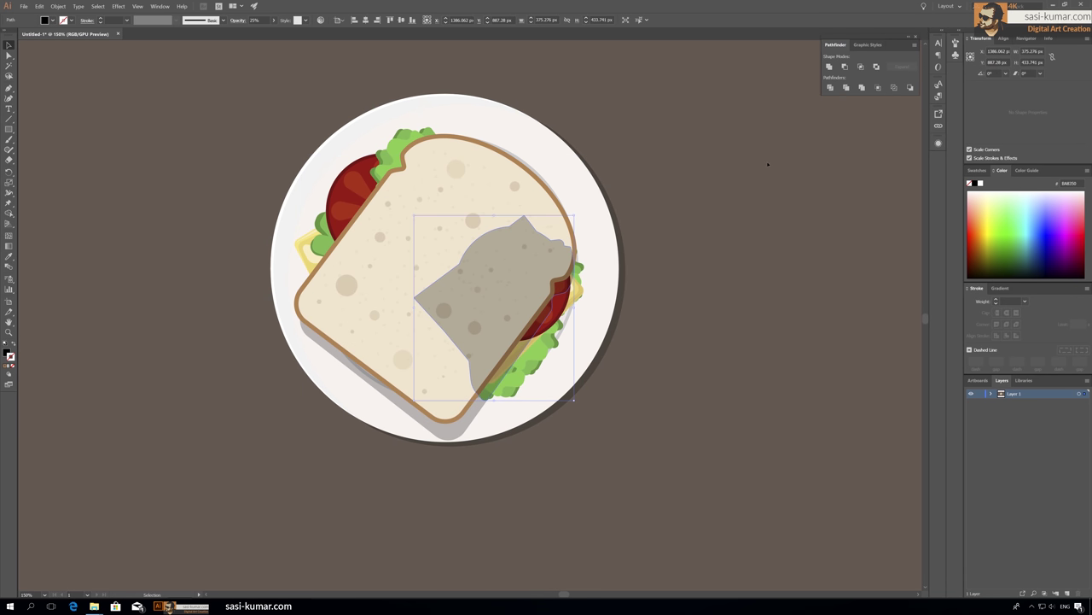
key("a")
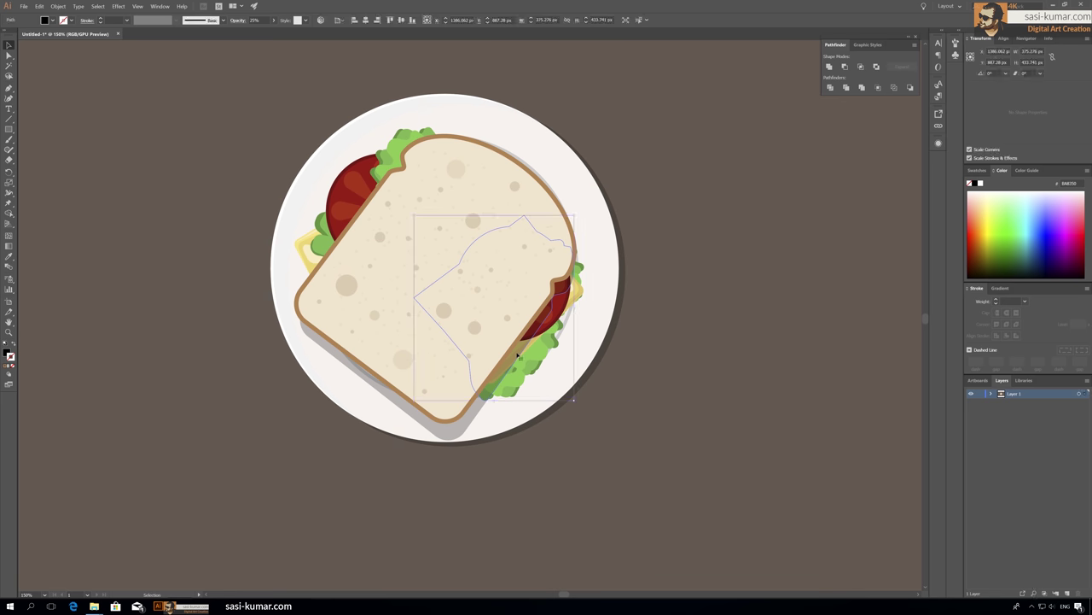
left_click(563, 359)
key("v")
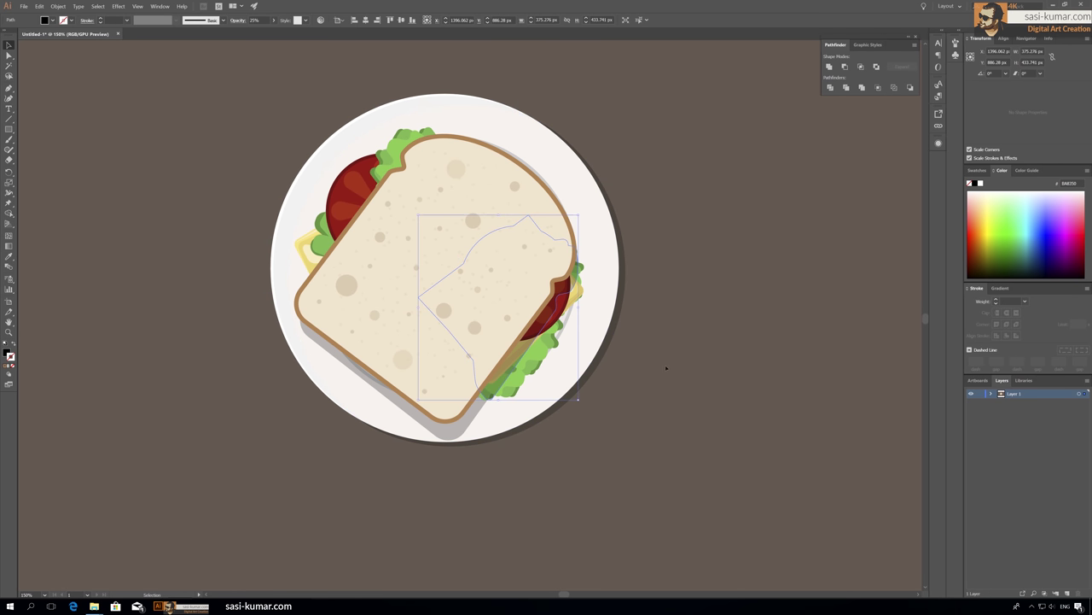
Nudge the shading patch slightly left and set its opacity to 38%.
key("ctrl+plus")
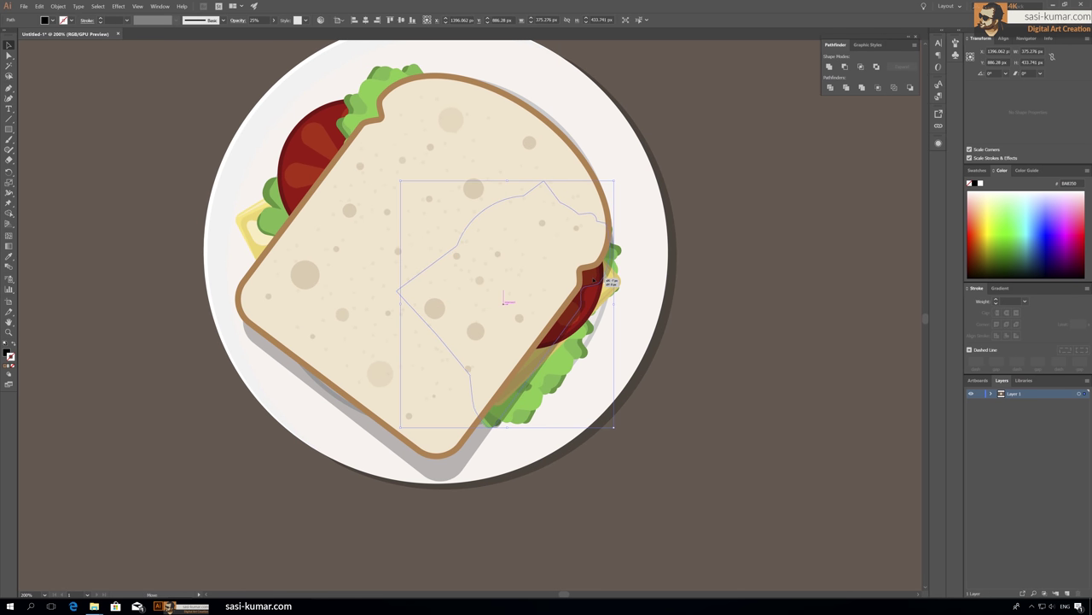
left_click_drag(595, 281, 592, 279)
left_click_drag(250, 32, 255, 32)
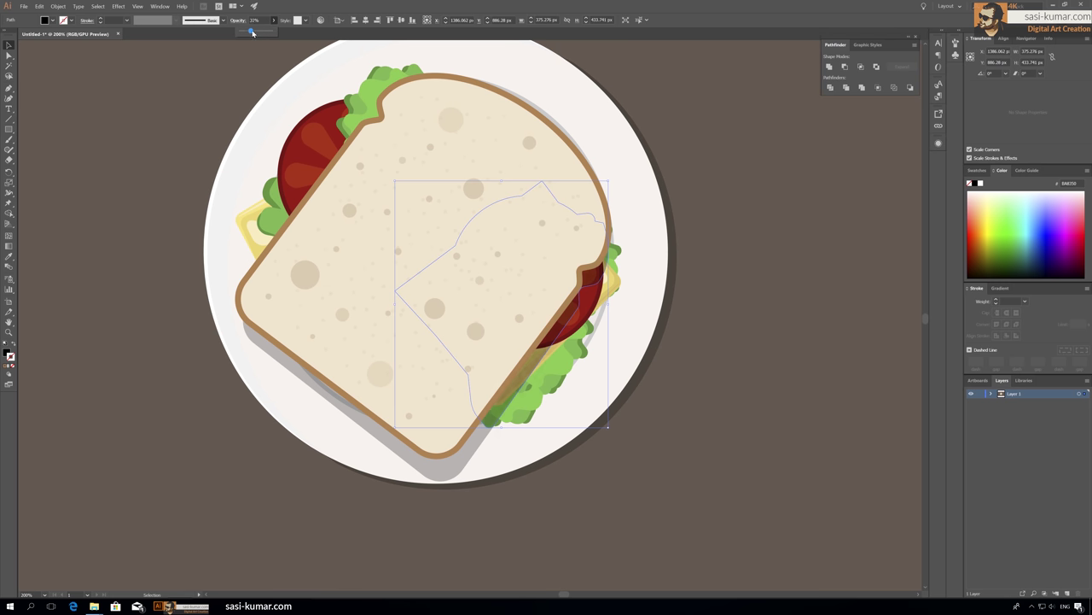
left_click(746, 178)
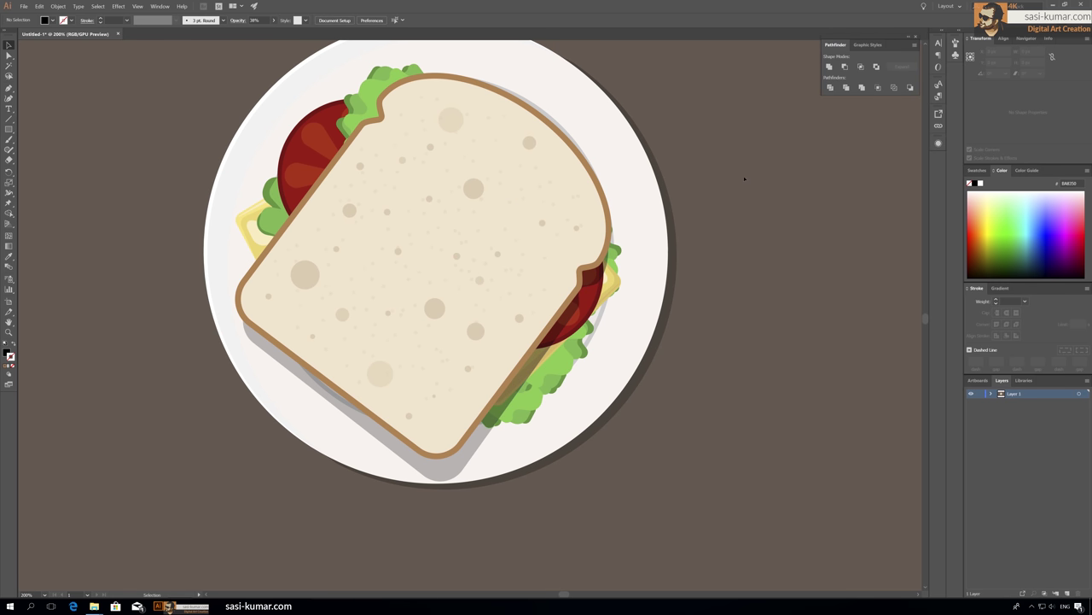
scroll(746, 178, "down", 3)
scroll(703, 214, "up", 5)
Move the shading patch's bottom anchor so it meets the bread edge above the lettuce.
scroll(702, 214, "up", 3)
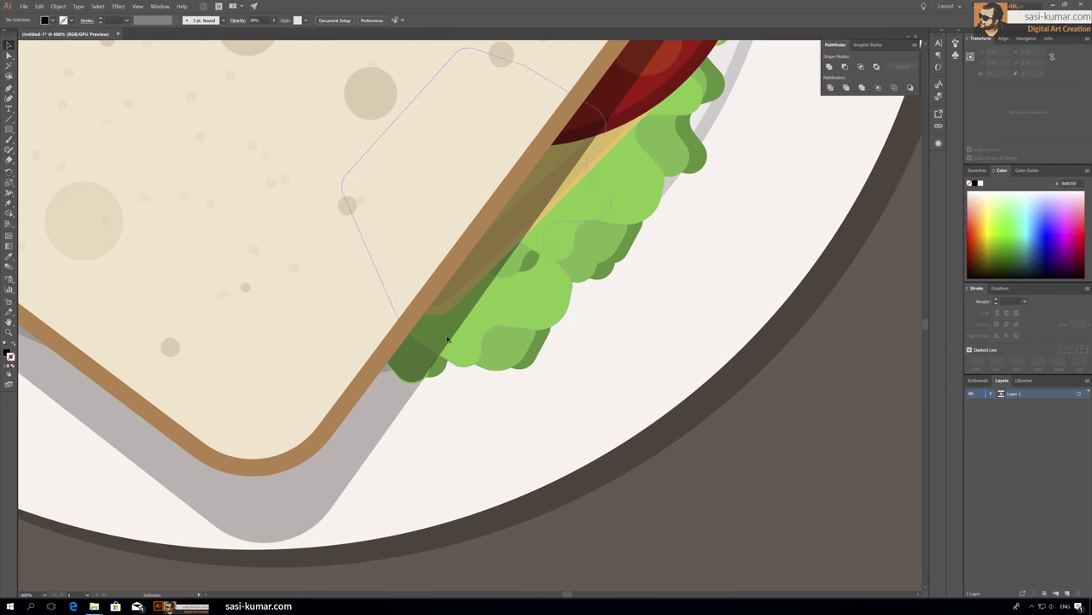
mouse_move(9, 55)
left_mouse_down()
mouse_move(38, 61)
mouse_move(38, 98)
left_mouse_up()
left_click(440, 356)
key("a")
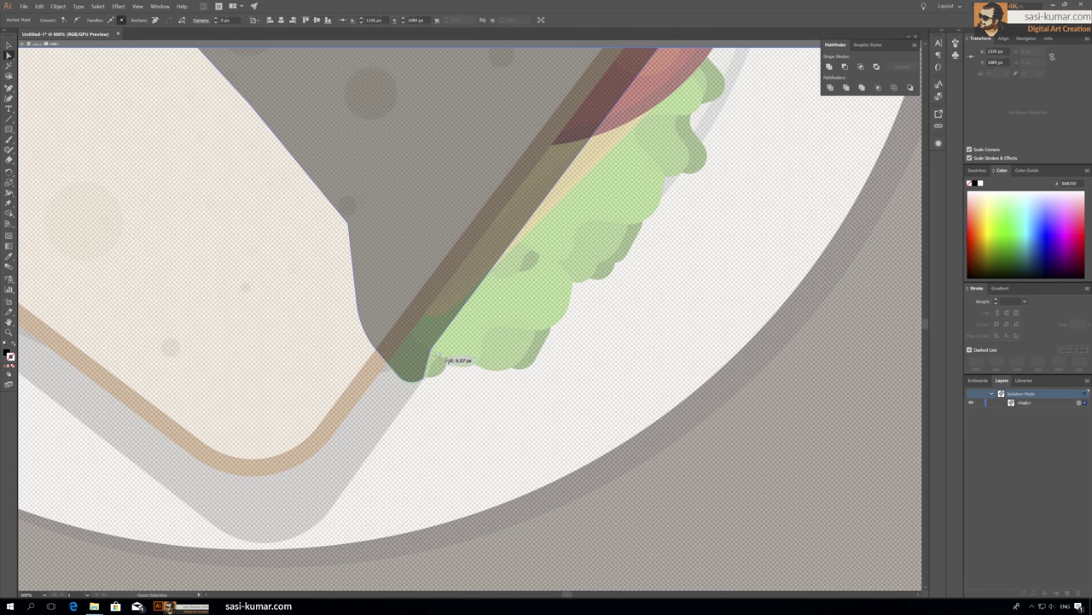
double_click(654, 415)
key("ctrl+minus")
key("ctrl+minus")
key("ctrl+minus")
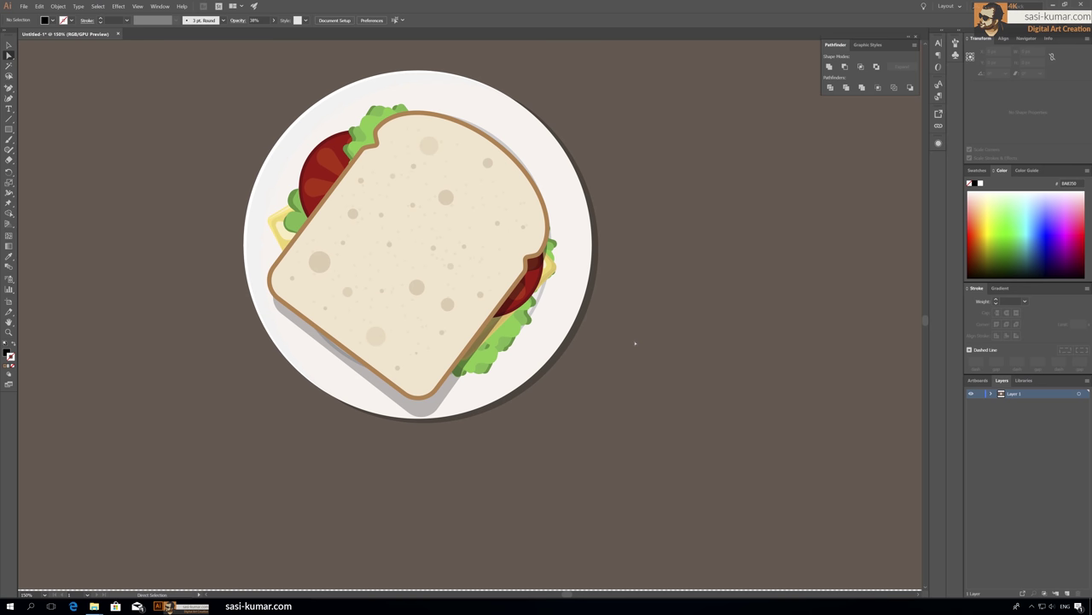
key("ctrl+plus")
key("ctrl+plus")
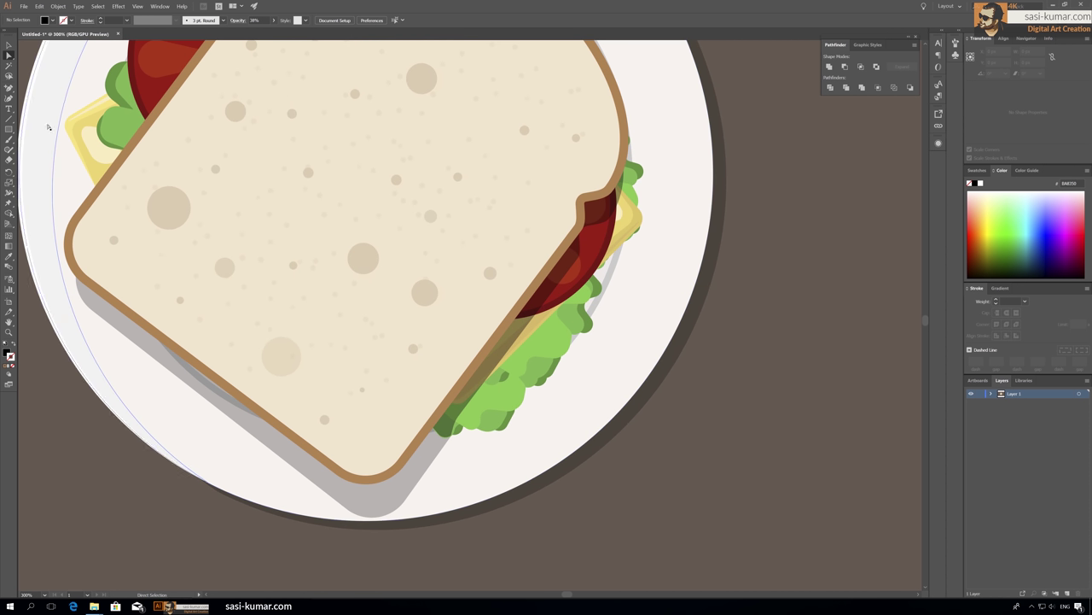
left_click_drag(8, 88, 28, 91)
key("v")
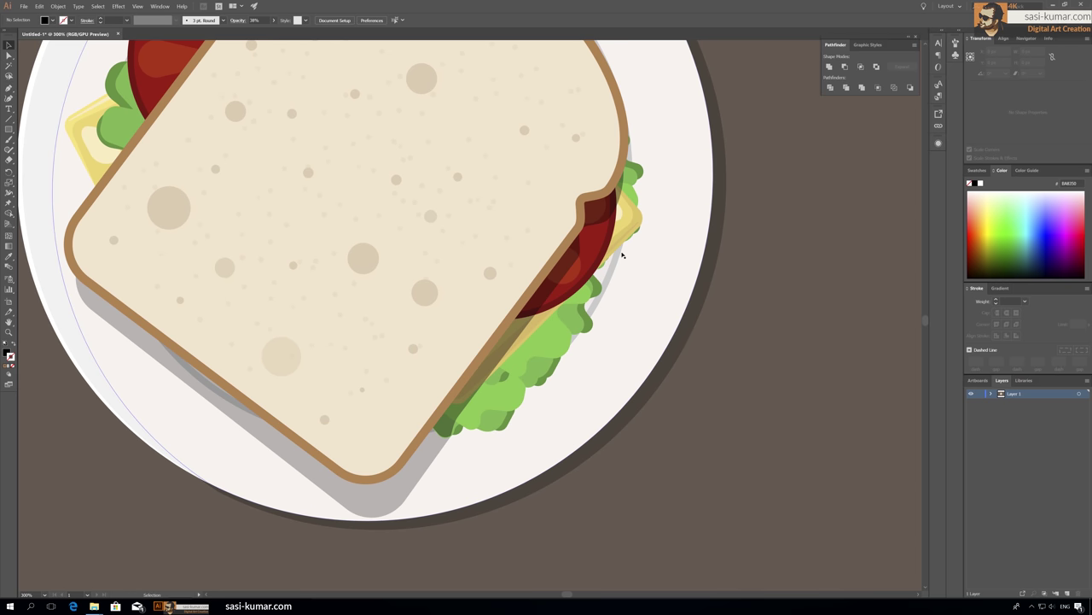
left_click(629, 200)
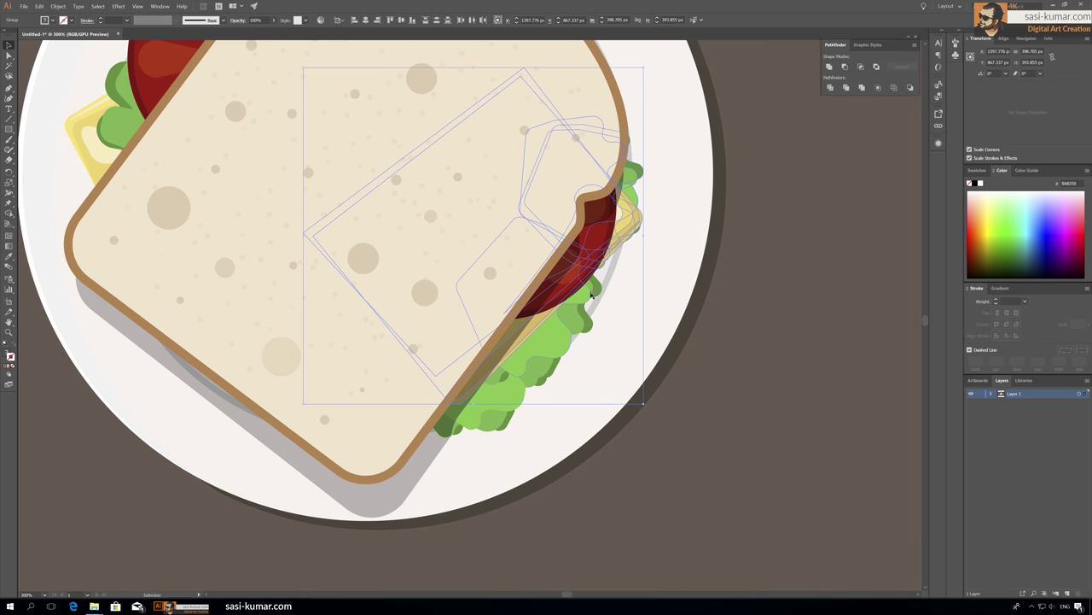
Make a grey translucent shadow copy and send it behind the bread's lower-right edge.
left_click_drag(611, 243, 726, 247)
key("ctrl+z")
left_click_drag(636, 230, 820, 376)
key("i")
left_click(671, 325)
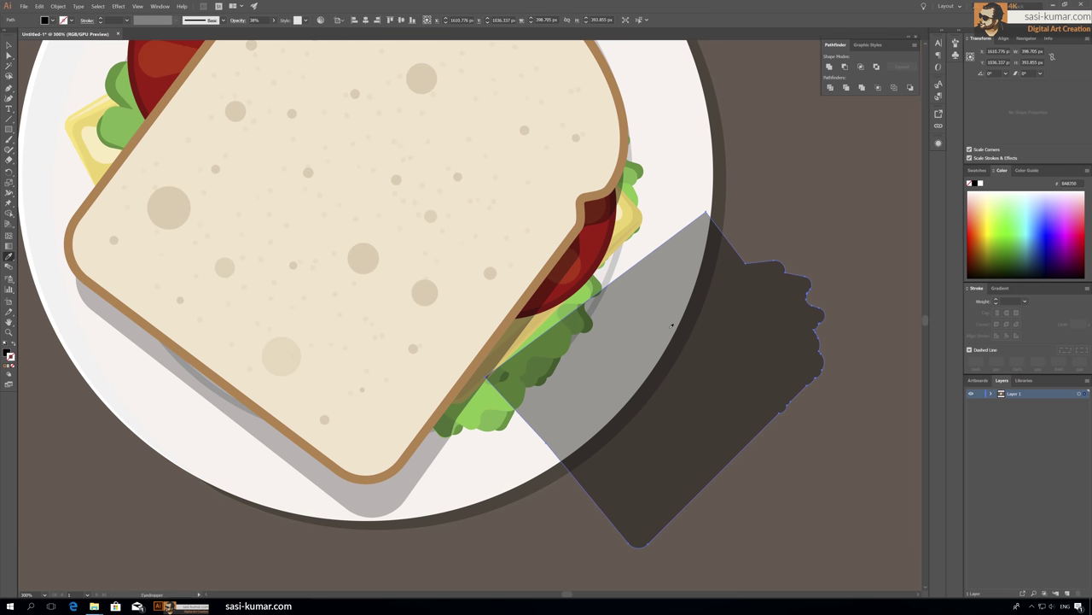
key("v")
left_click_drag(689, 372, 508, 239)
key("ctrl+bracketleft")
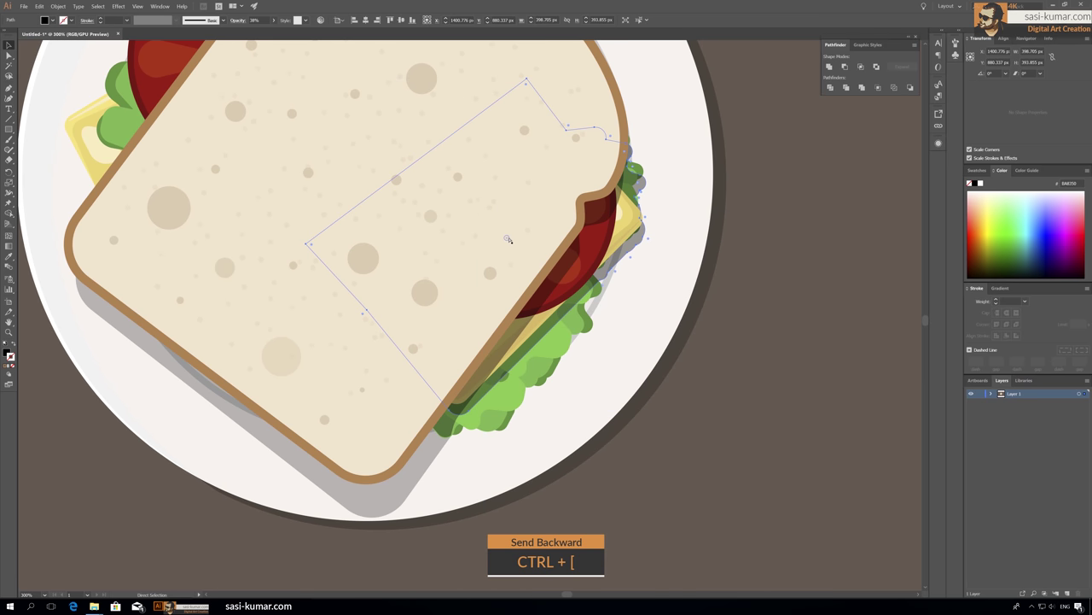
key("ctrl+bracketleft")
left_click(775, 279)
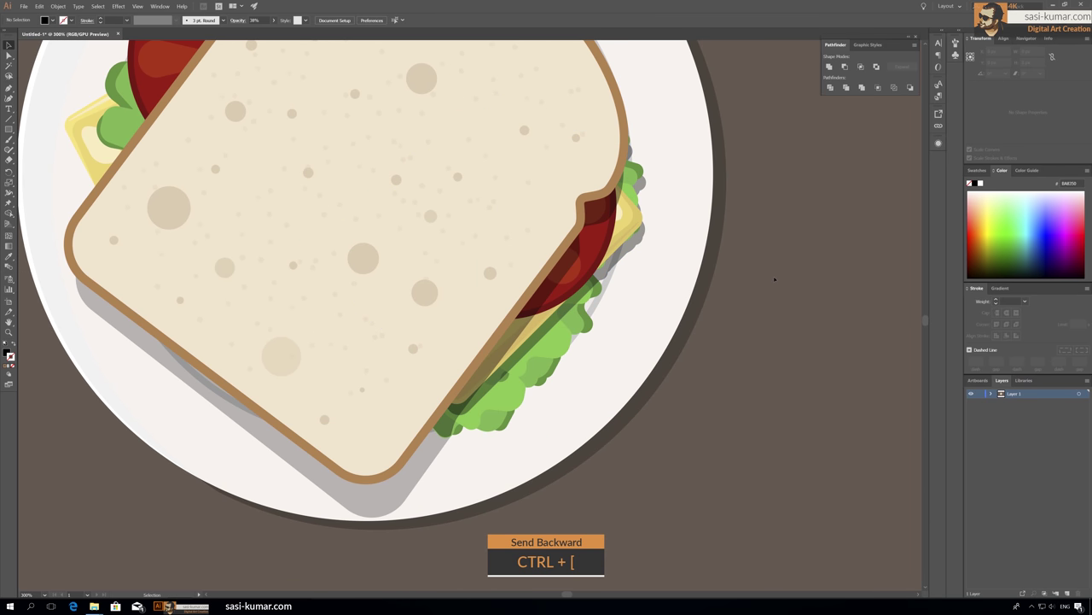
Unite the lower-right lettuce pieces into a grey shadow, offset it and send it behind the lettuce.
mouse_move(598, 217)
left_mouse_down()
mouse_move(450, 378)
mouse_move(415, 439)
left_mouse_up()
left_click(829, 67)
key("i")
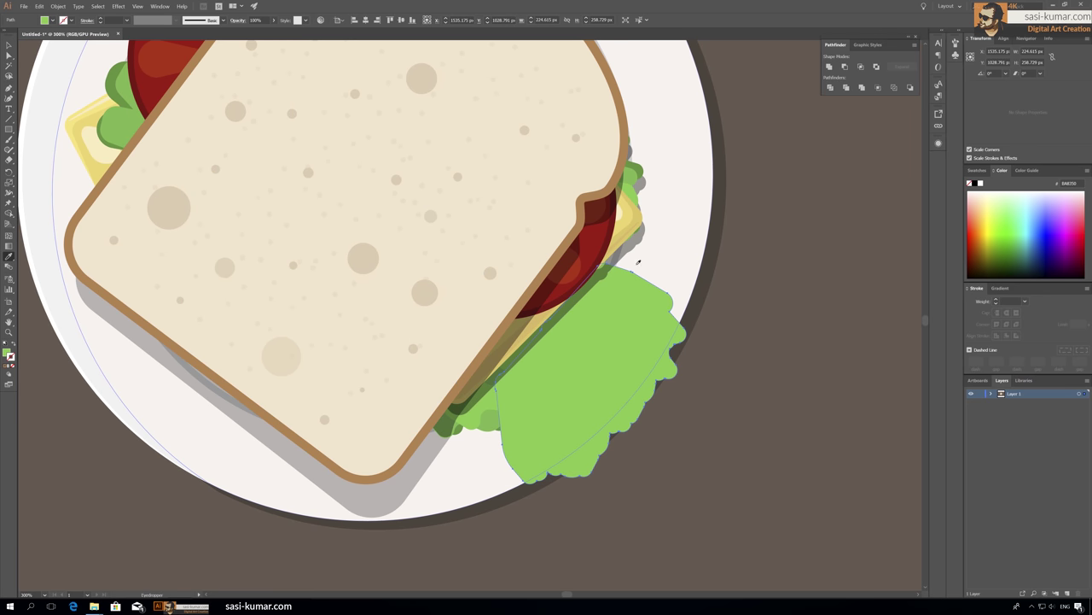
left_click(633, 249)
key("v")
left_click_drag(632, 337, 553, 304)
key("ctrl+[")
key("ctrl+[")
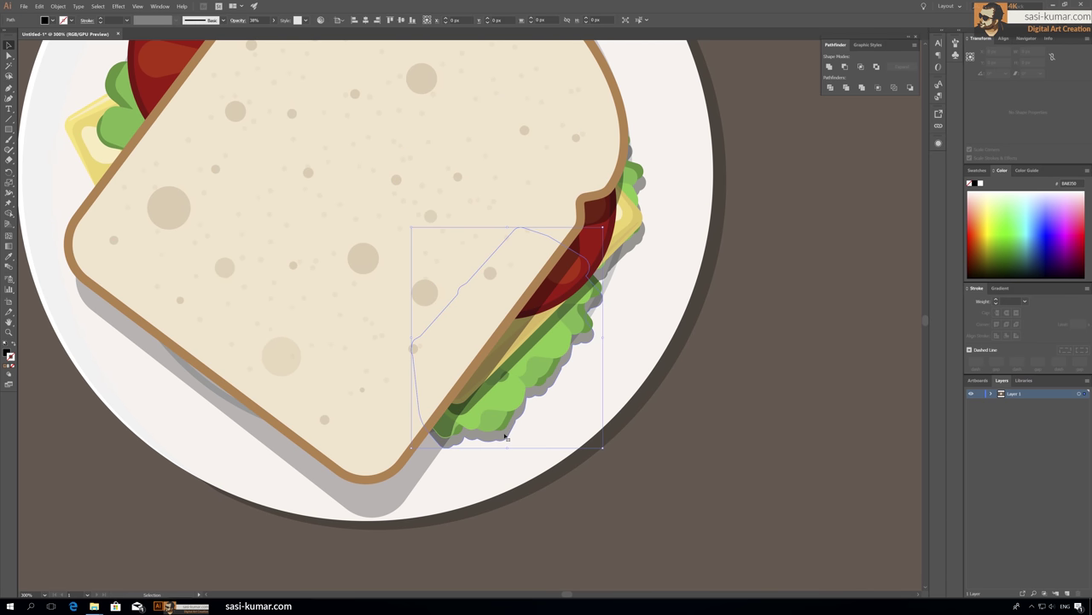
left_click(674, 469)
key("ctrl+1")
key("ctrl+plus")
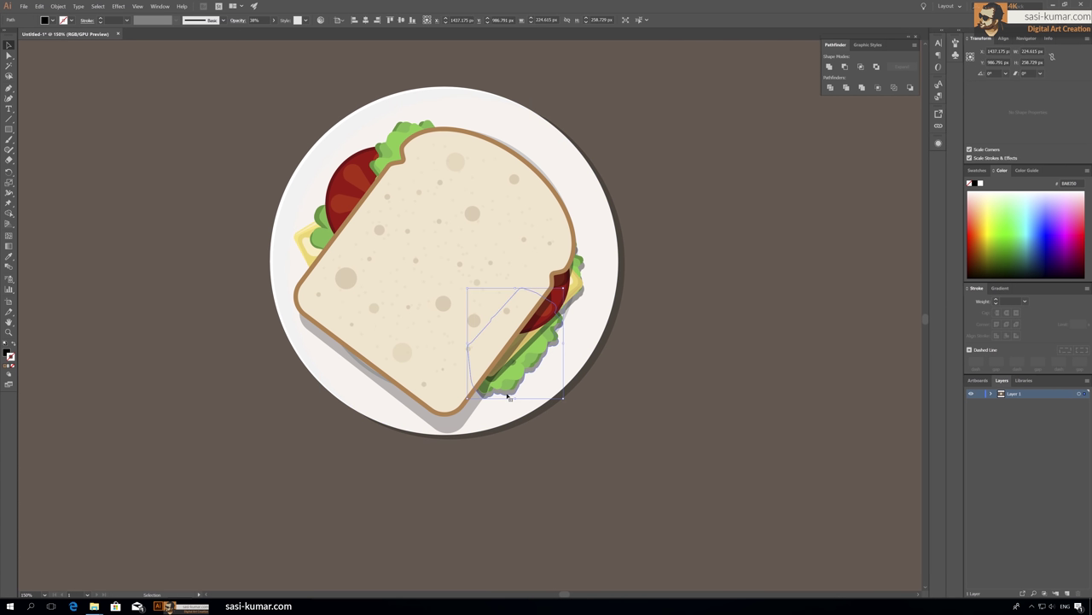
left_click_drag(549, 288, 469, 390)
left_click(480, 446)
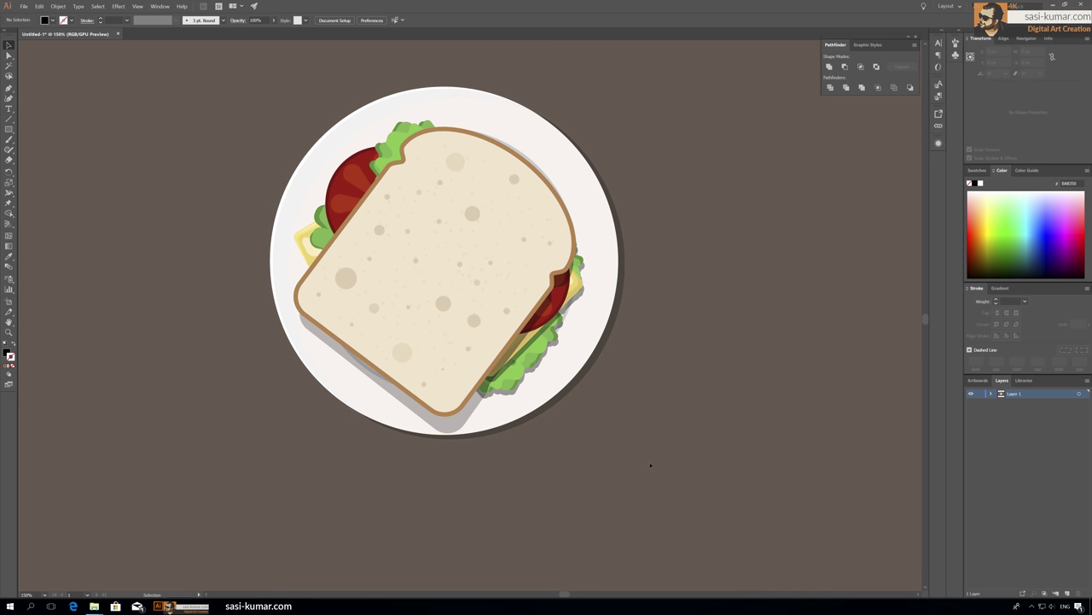
Make a merged, offset copy of the upper-left lettuce and rotate it slightly as a shadow.
key("ctrl+plus")
key("ctrl+plus")
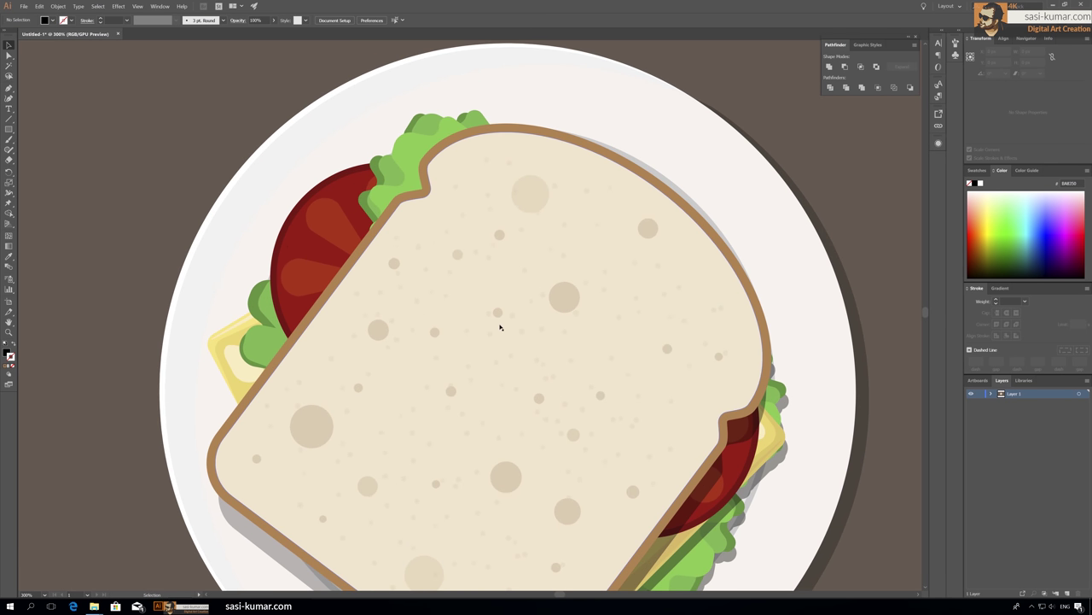
left_click(378, 170)
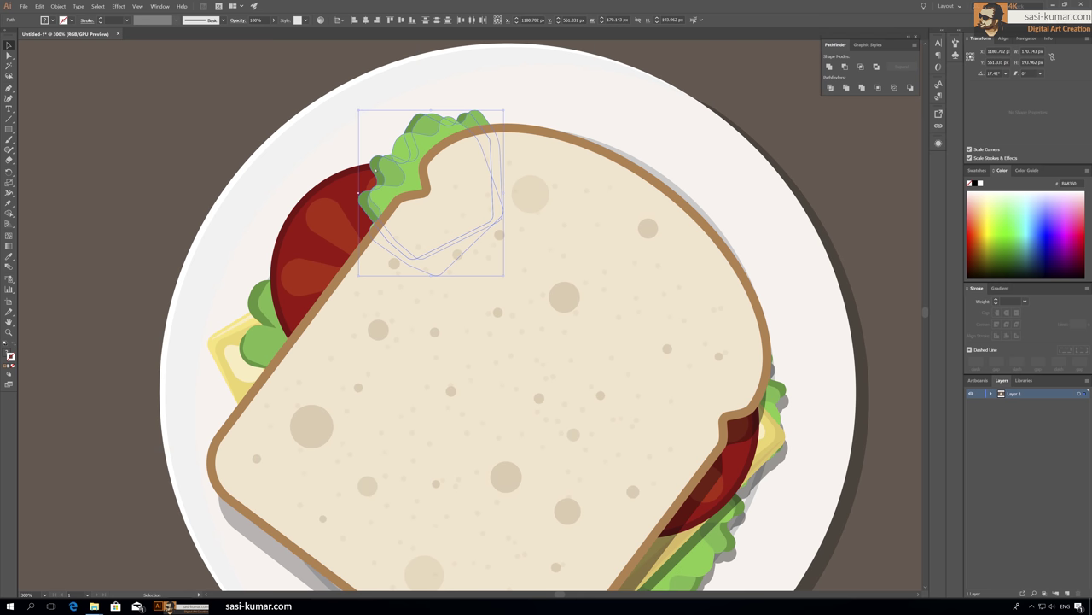
left_click_drag(400, 186, 390, 199)
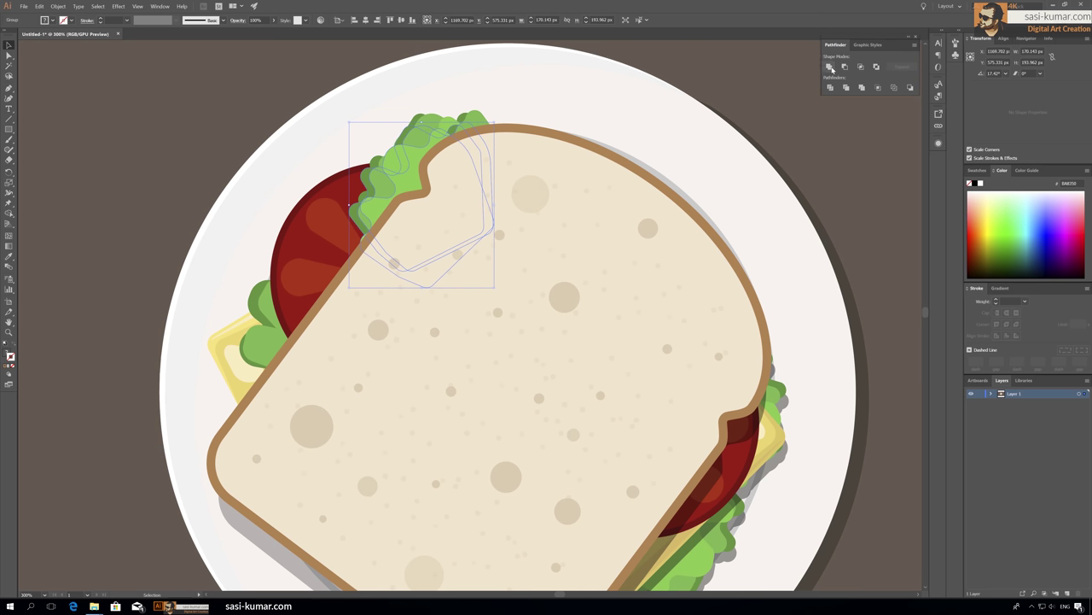
left_click(830, 67)
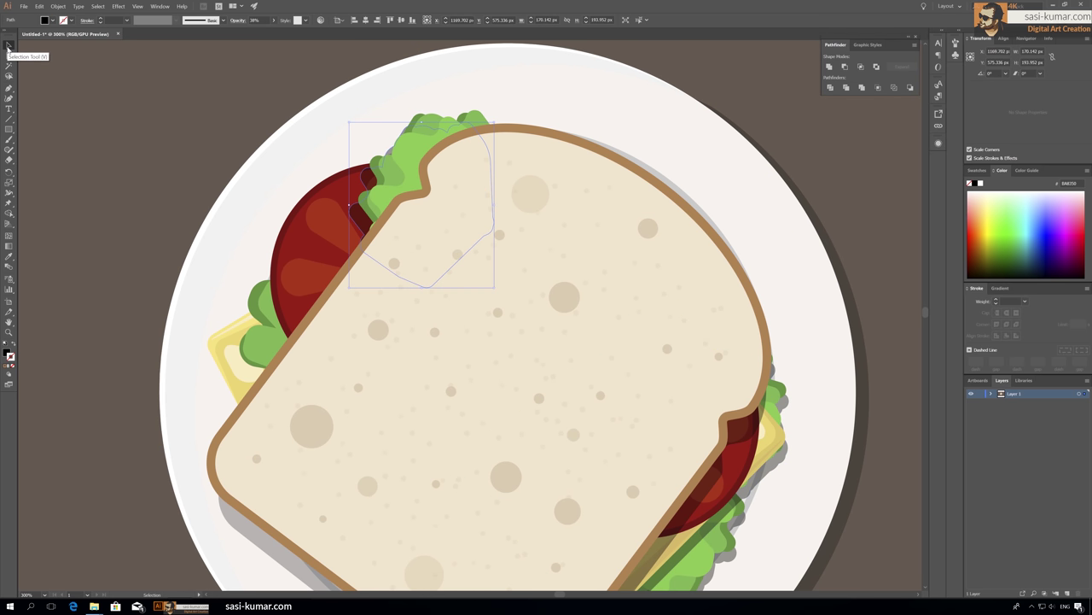
left_click(9, 47)
left_click_drag(341, 117, 337, 125)
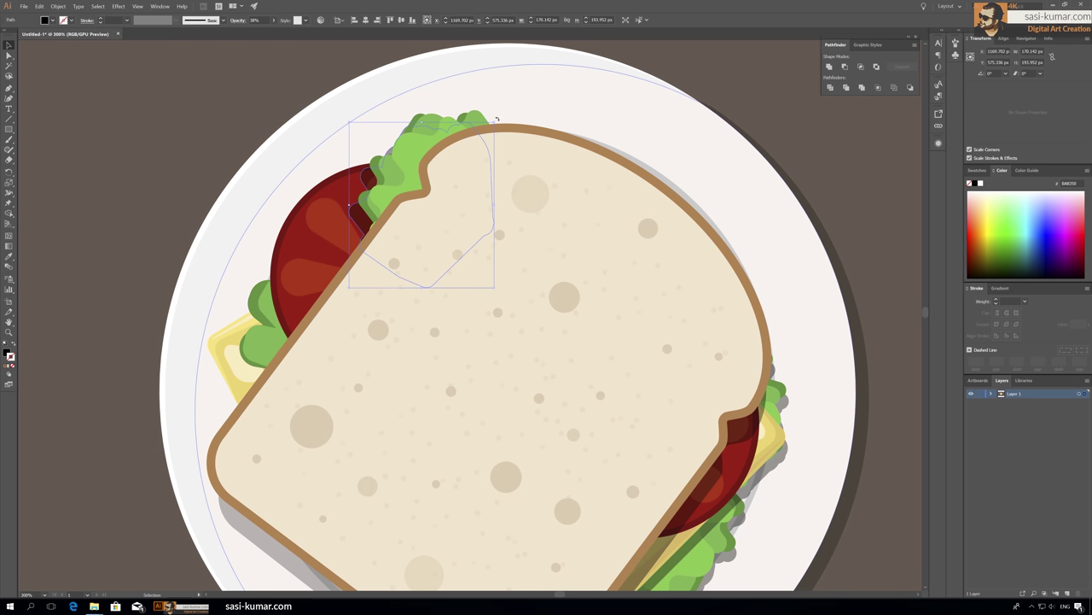
left_click(383, 305)
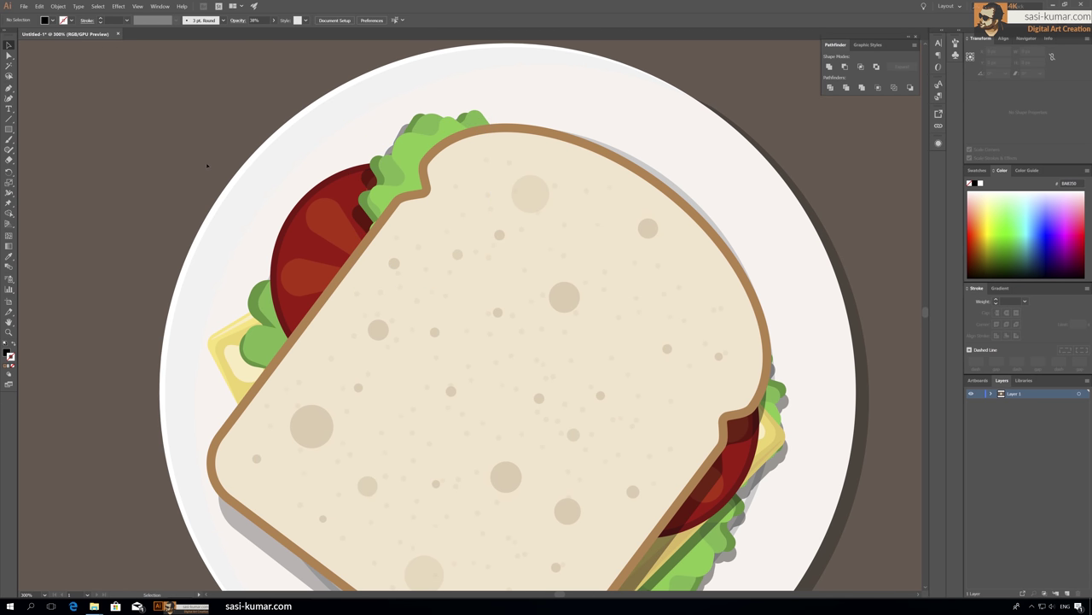
Try an offset, merged tomato shadow with a sampled fill, then undo it.
left_click(284, 256)
left_click_drag(330, 260, 363, 267)
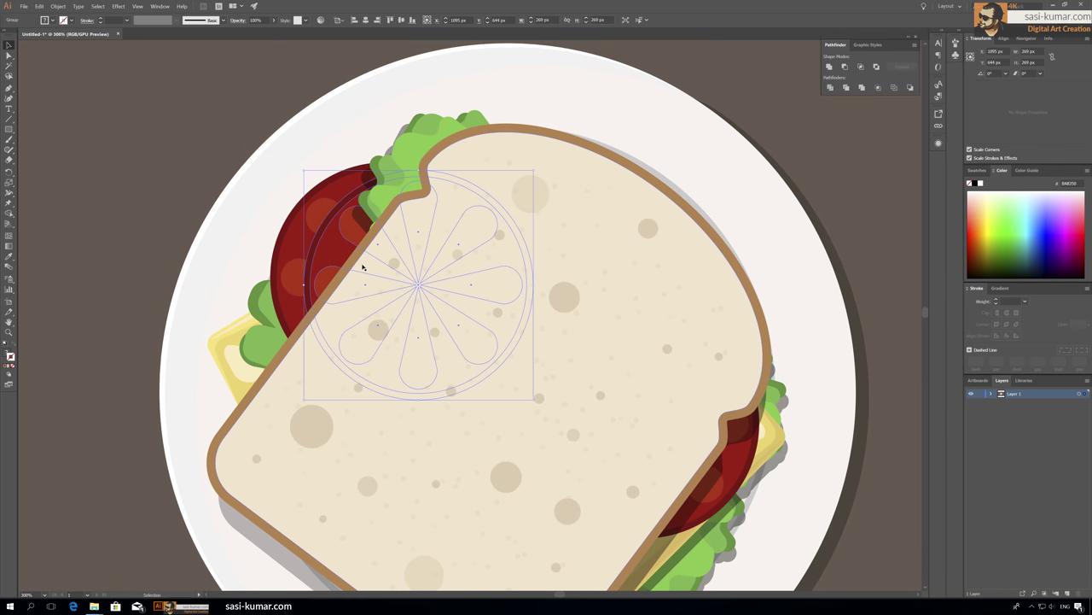
left_click(833, 67)
key("i")
left_click(317, 252)
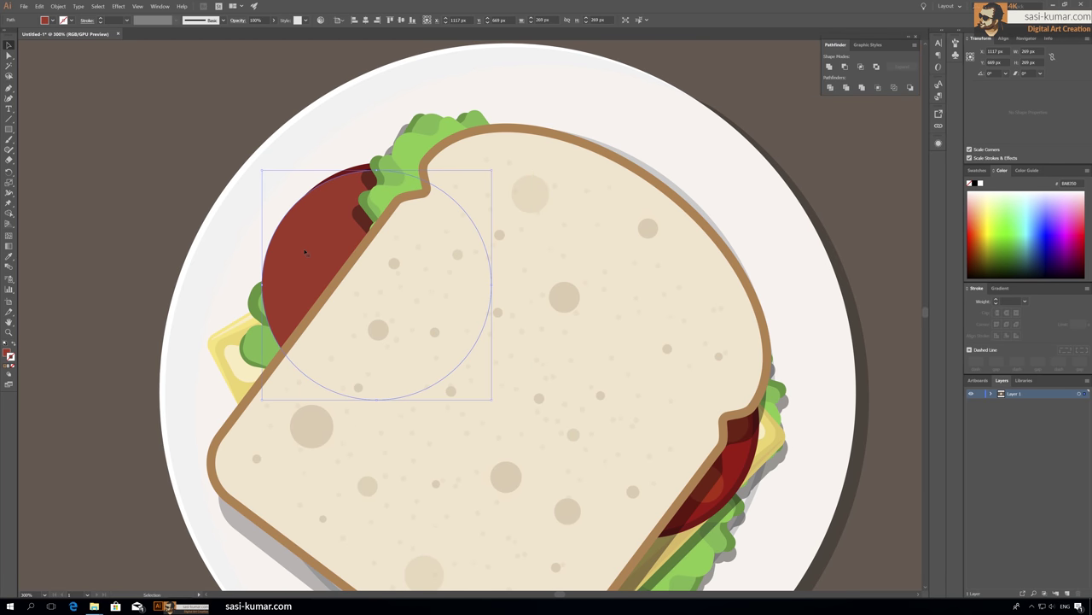
key("ctrl+z")
left_click(8, 45)
key("ctrl+z")
left_click(183, 304)
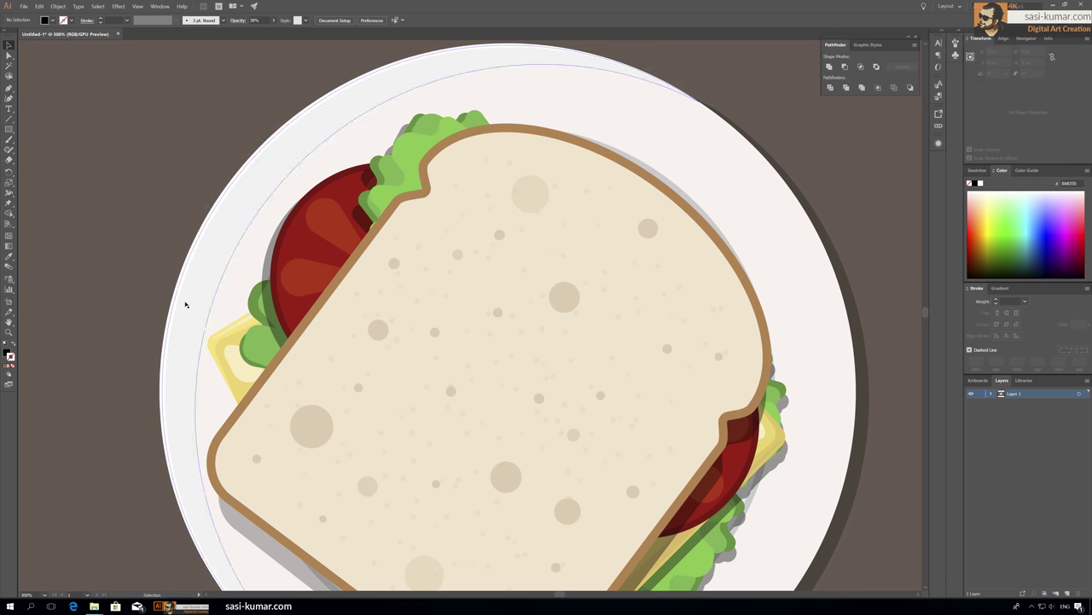
Shift the small green piece slightly left and give it the translucent shadow fill.
left_click(312, 341)
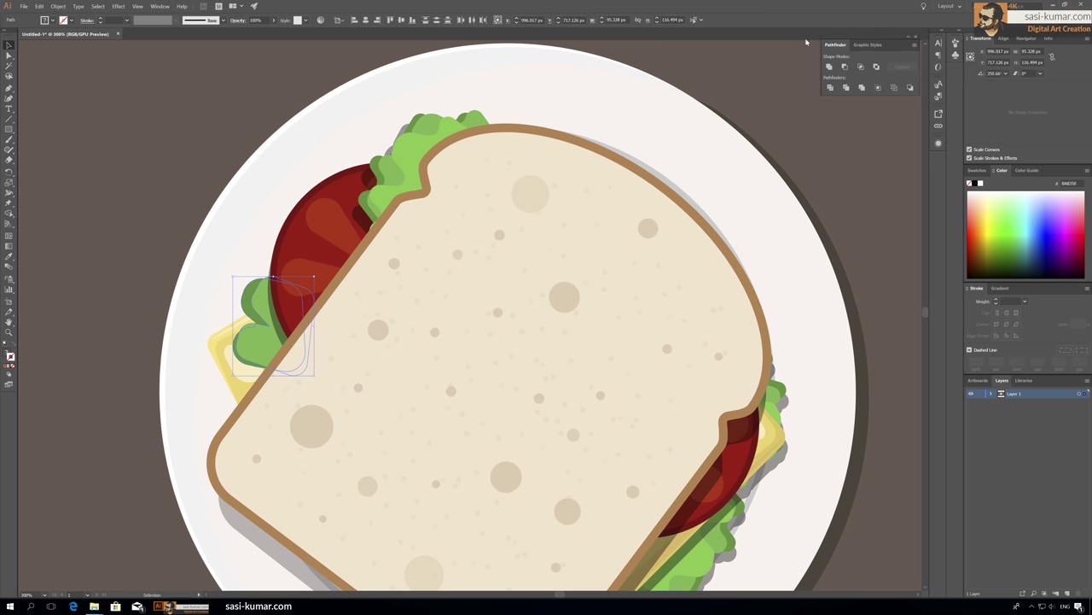
left_click_drag(265, 304, 264, 314)
key("i")
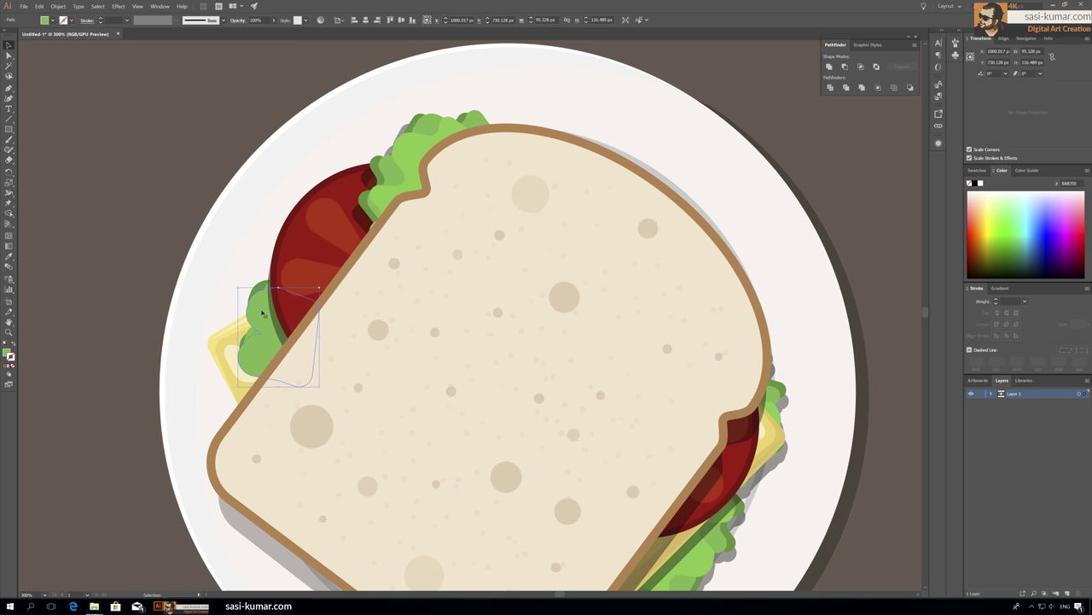
left_click(359, 213)
left_click(8, 46)
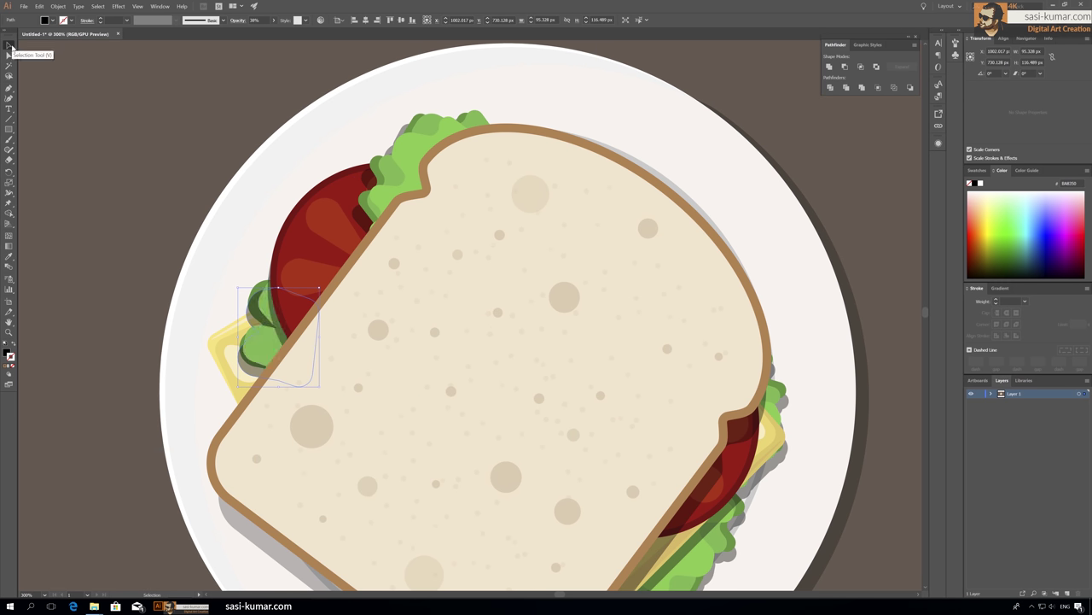
key("ctrl+z")
key("ctrl+z")
Select the cheese under the bread and sample the shadow colour for it.
key("ctrl+z")
key("ctrl+z")
left_click(230, 319)
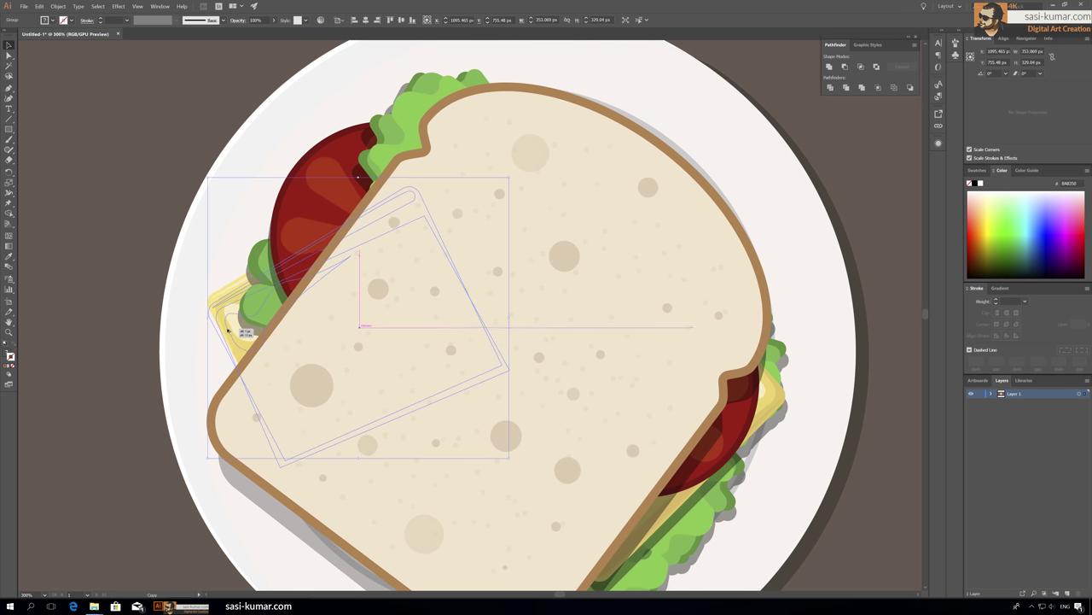
key("i")
key("ctrl+z")
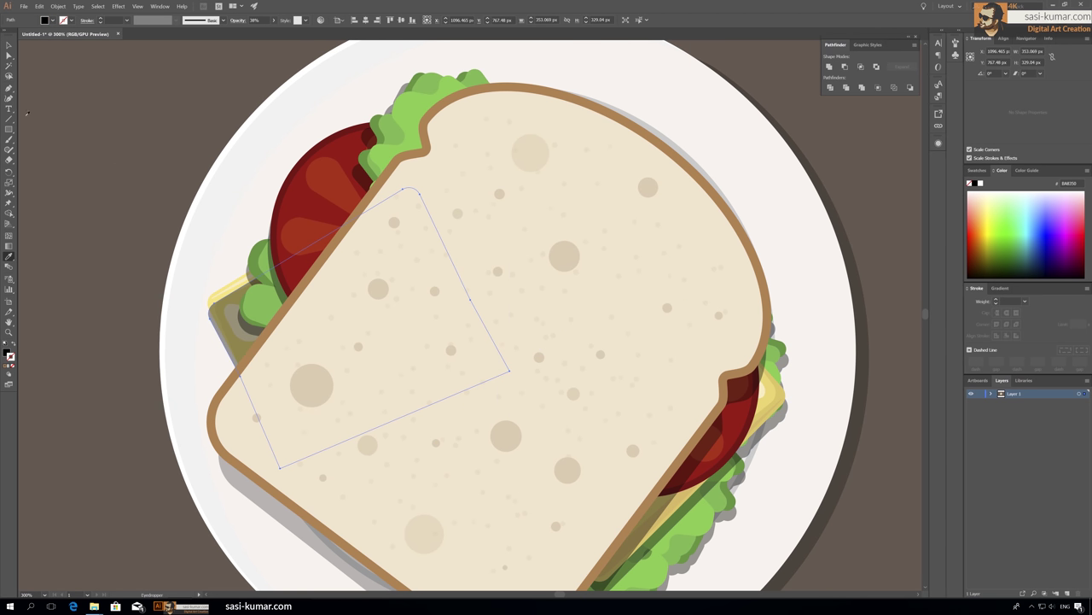
Lower the bread shadow's opacity to 33%.
key("v")
key("ctrl+minus")
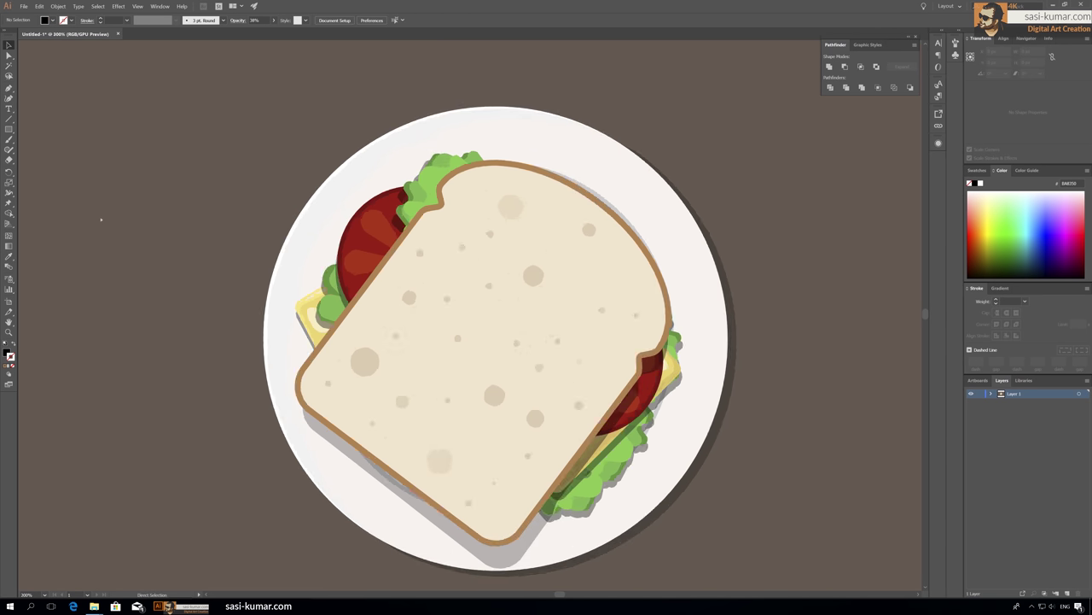
key("ctrl+0")
key("ctrl+plus")
key("ctrl+plus")
left_click(325, 433)
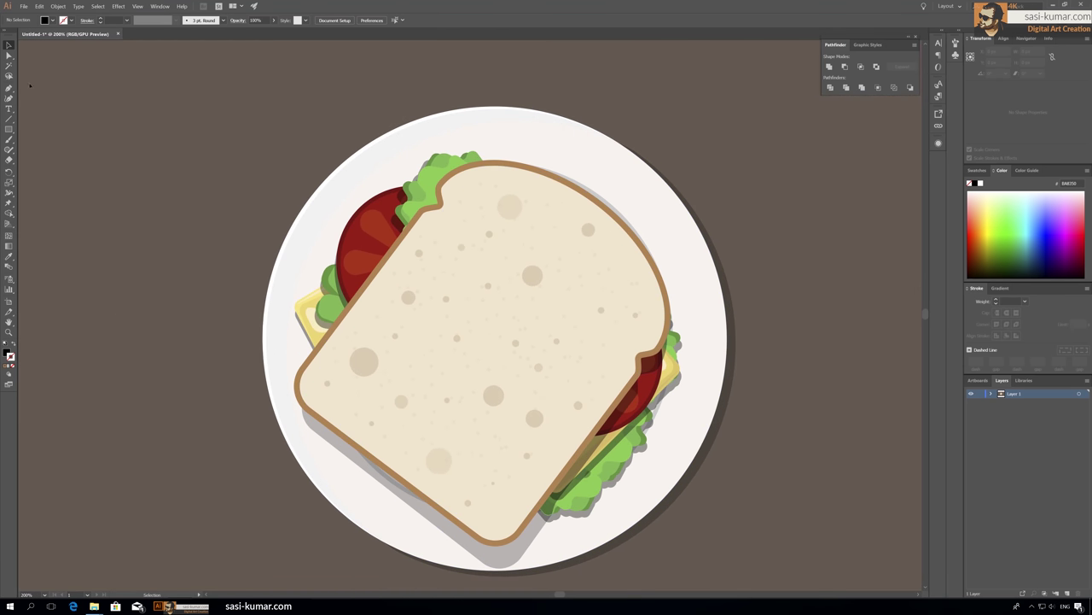
key("a")
left_click(273, 20)
left_click_drag(255, 32, 258, 34)
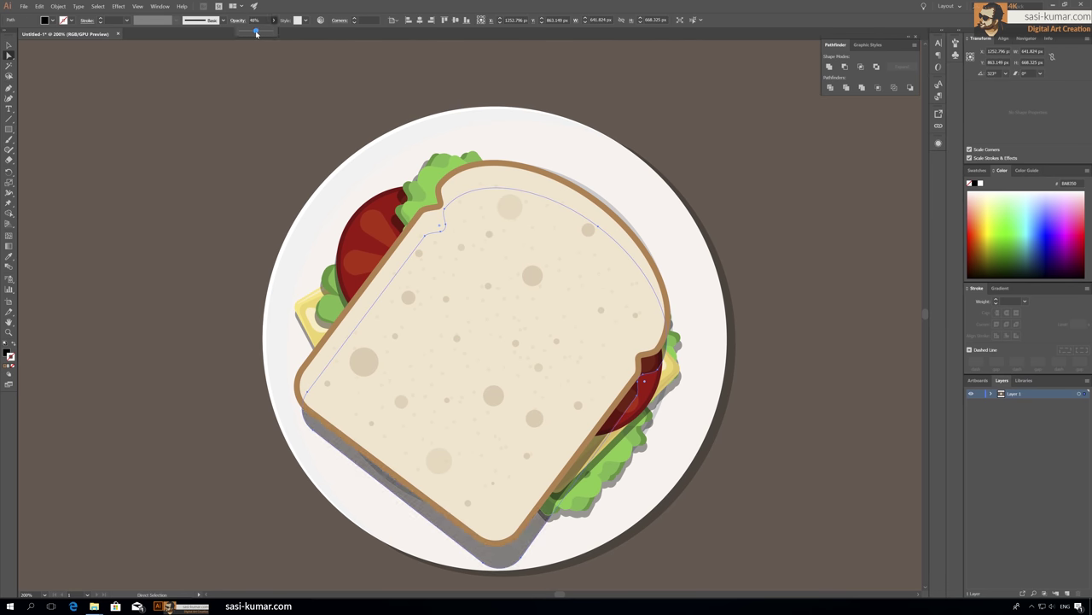
left_click(9, 45)
left_click(168, 126)
Select the sandwich pieces, then enter and exit the bread group's isolation mode.
key("ctrl+minus")
key("ctrl+minus")
key("ctrl+minus")
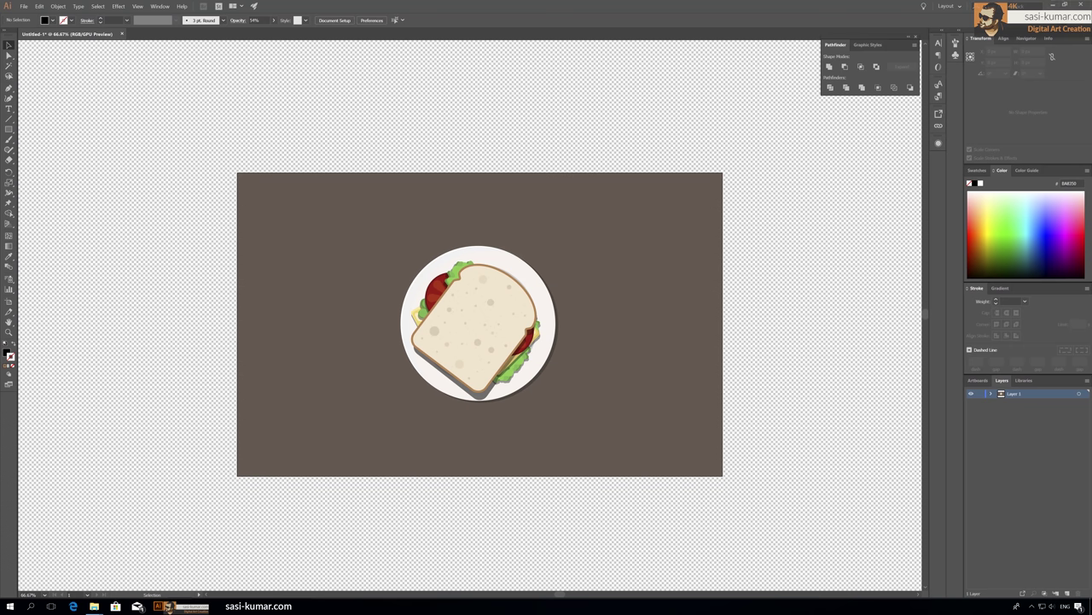
key("ctrl+plus")
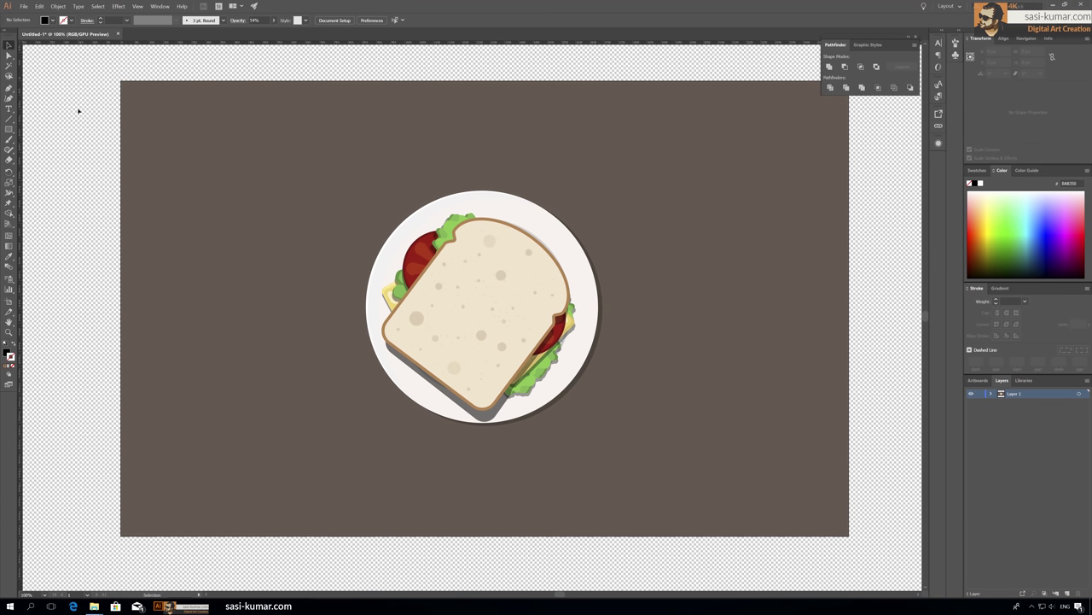
left_click_drag(654, 448, 566, 239)
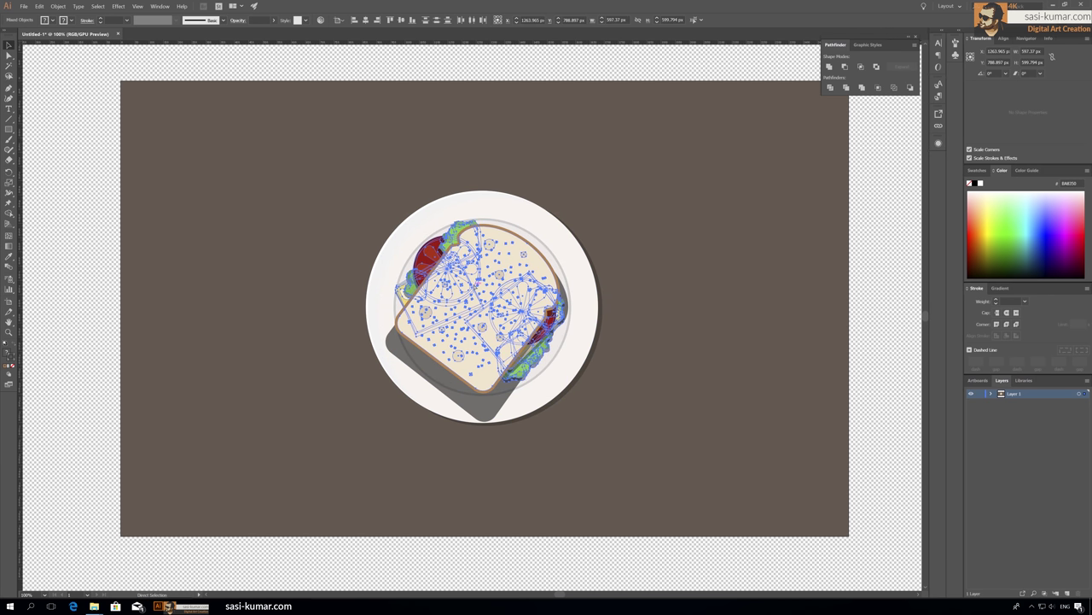
left_click(652, 277)
left_click(650, 275)
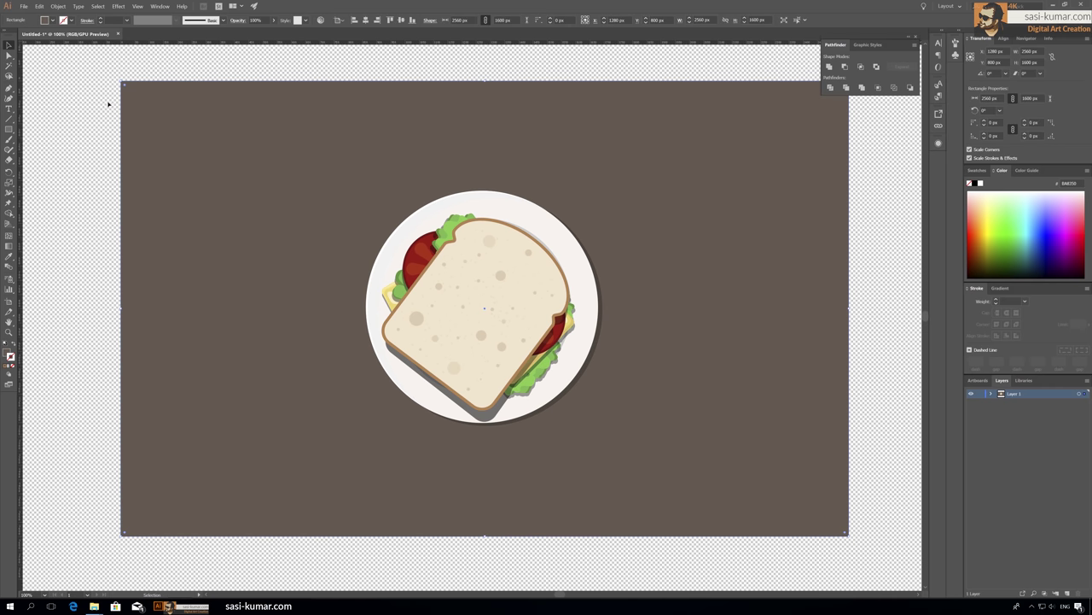
left_click(515, 278)
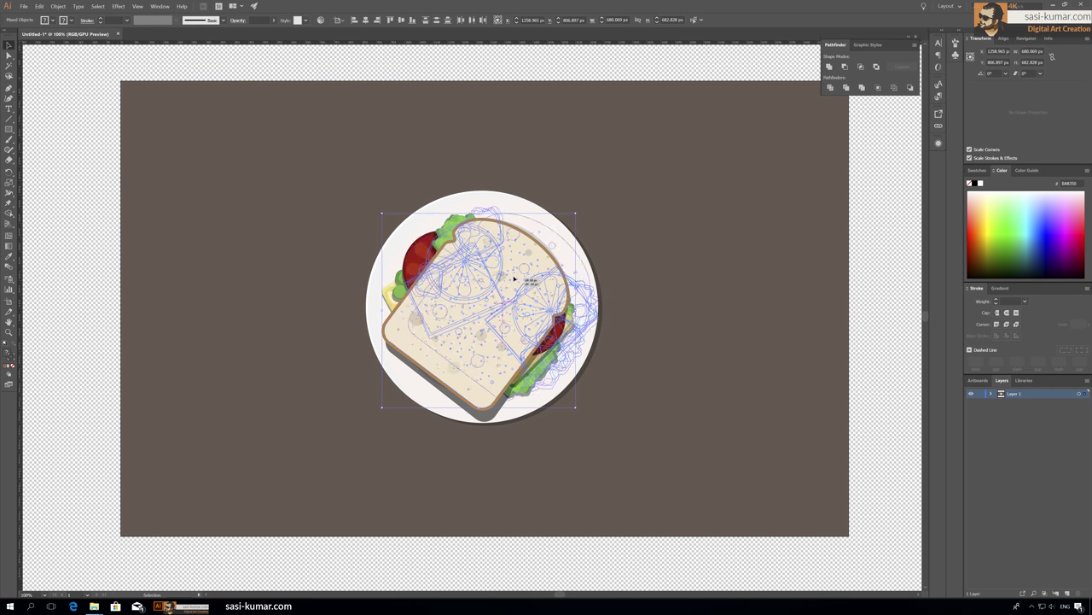
double_click(490, 418)
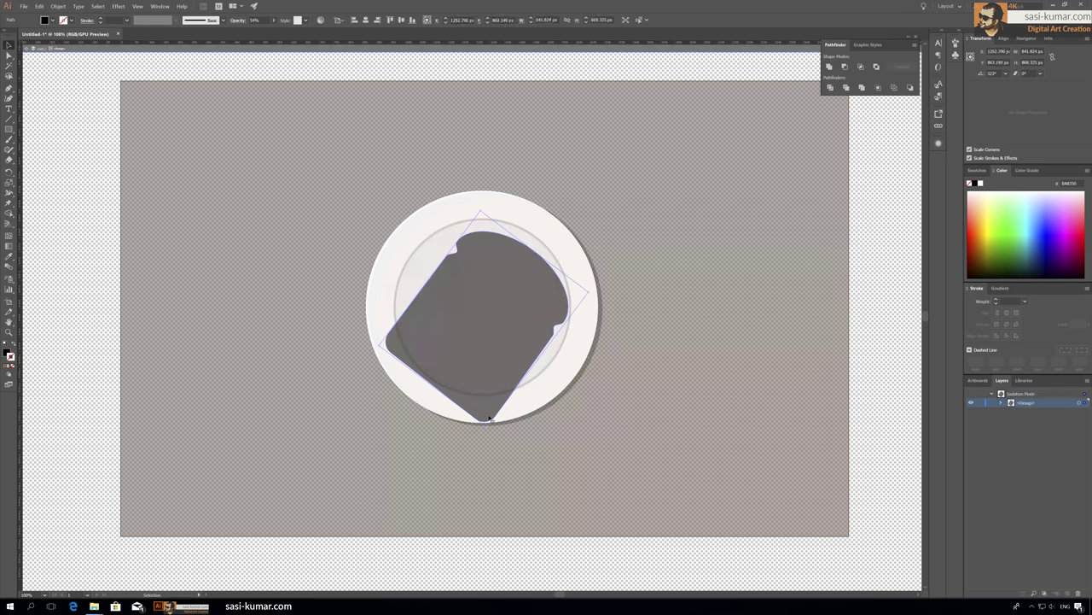
double_click(534, 454)
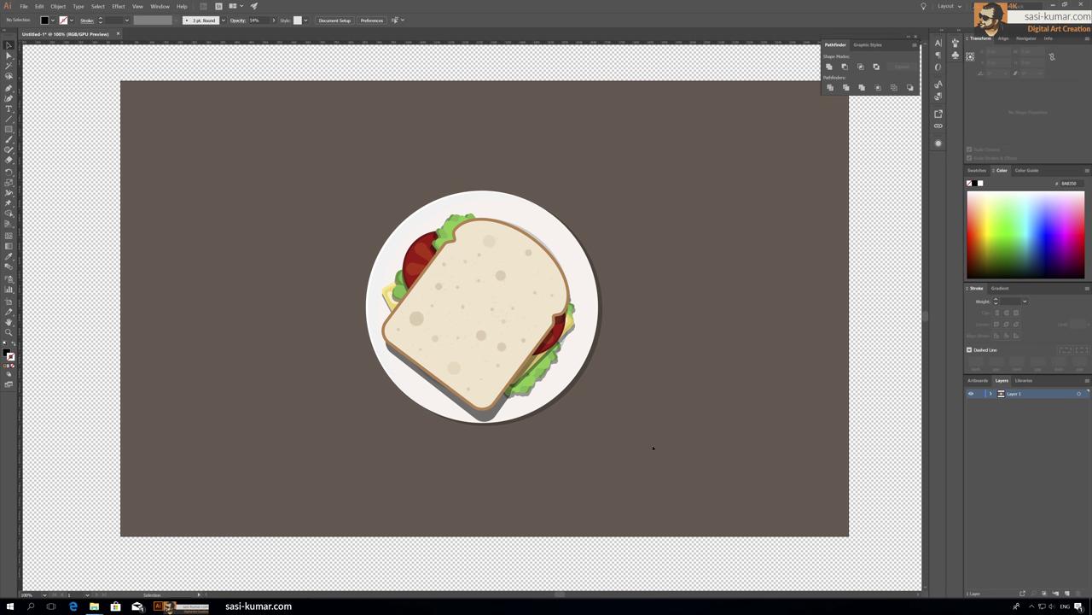
Isolate the sandwich shadow path and raise its opacity to about 56%.
key("v")
key("ctrl+a")
left_click(353, 55)
left_click(549, 371)
key("v")
double_click(550, 339)
left_click(261, 31)
double_click(419, 63)
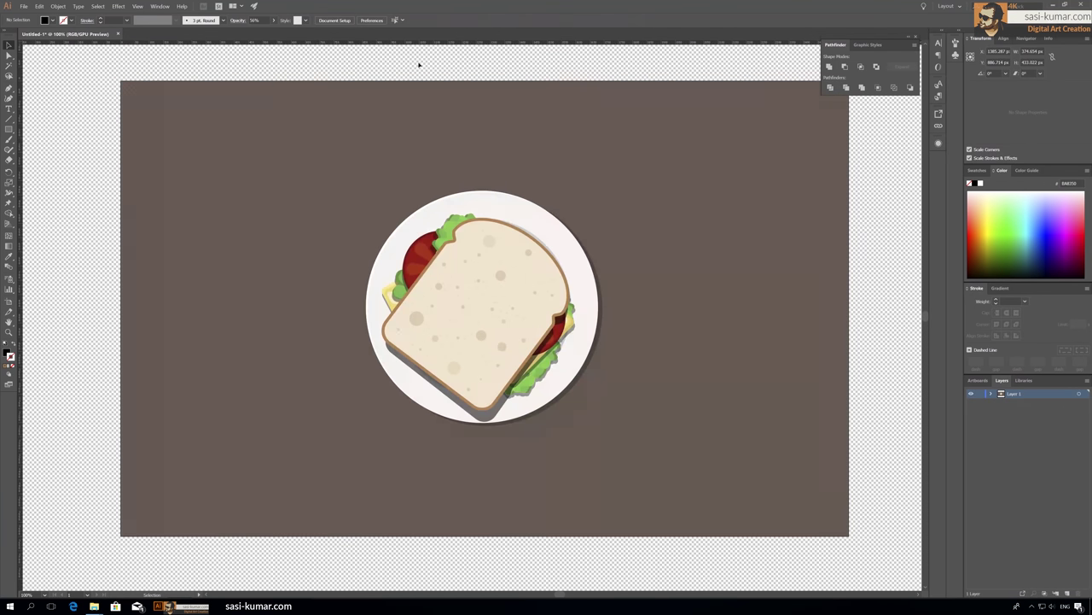
Isolate the bite shadow path and lower its opacity to about 36%.
double_click(549, 341)
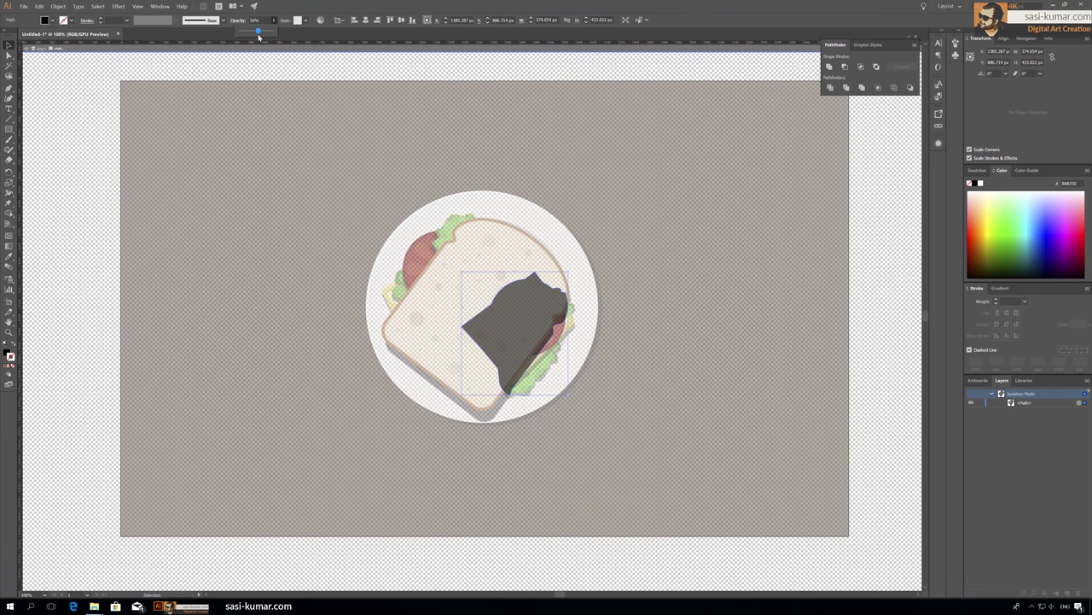
left_click_drag(259, 37, 249, 37)
double_click(310, 48)
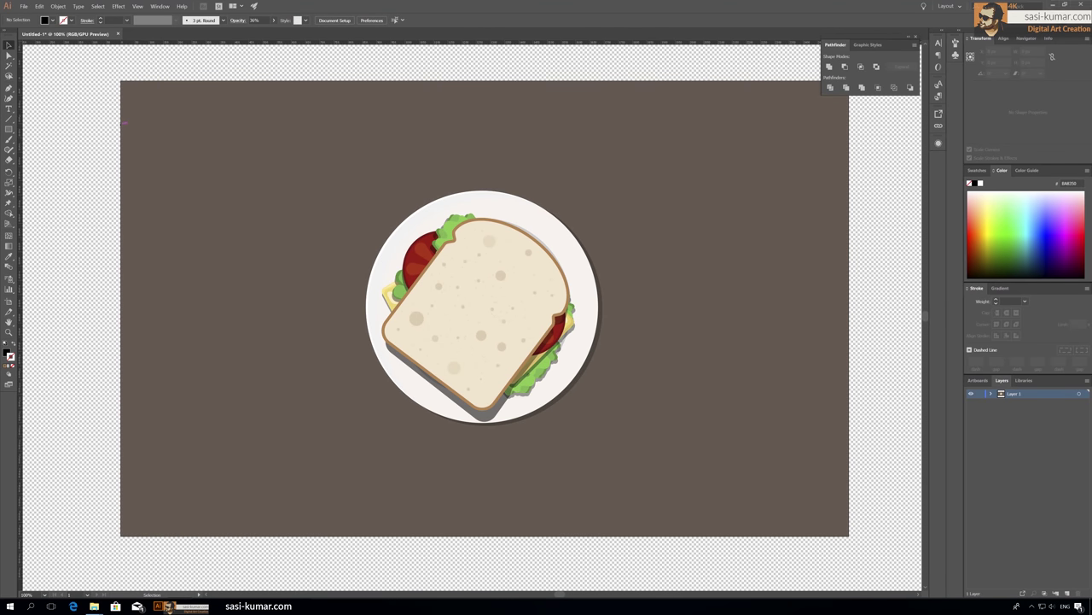
Nudge and rescale the sandwich group slightly on the plate.
left_click_drag(487, 265, 495, 271)
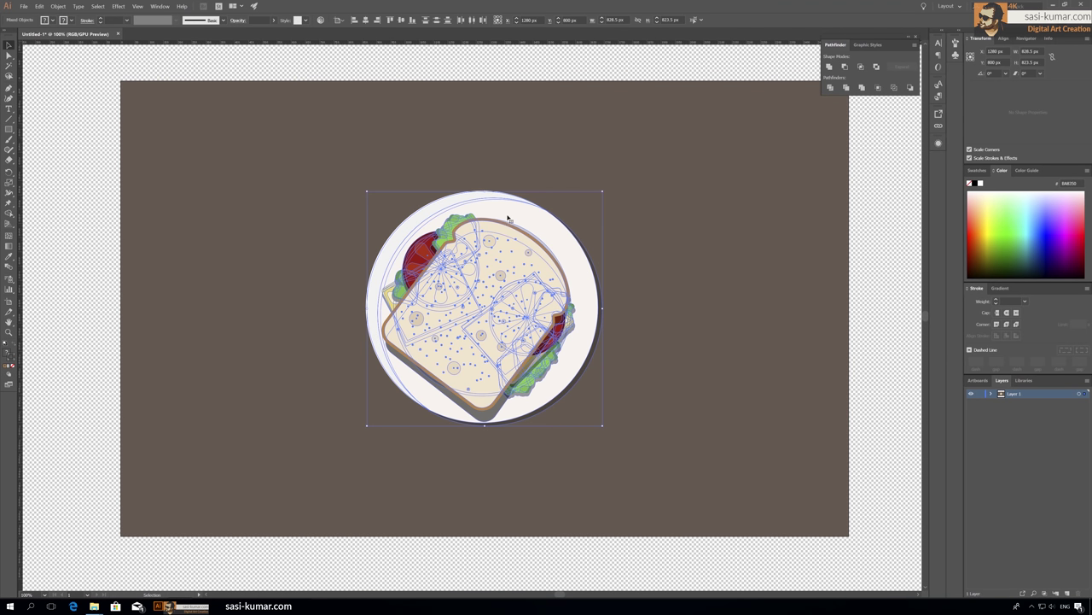
left_click_drag(572, 220, 563, 224)
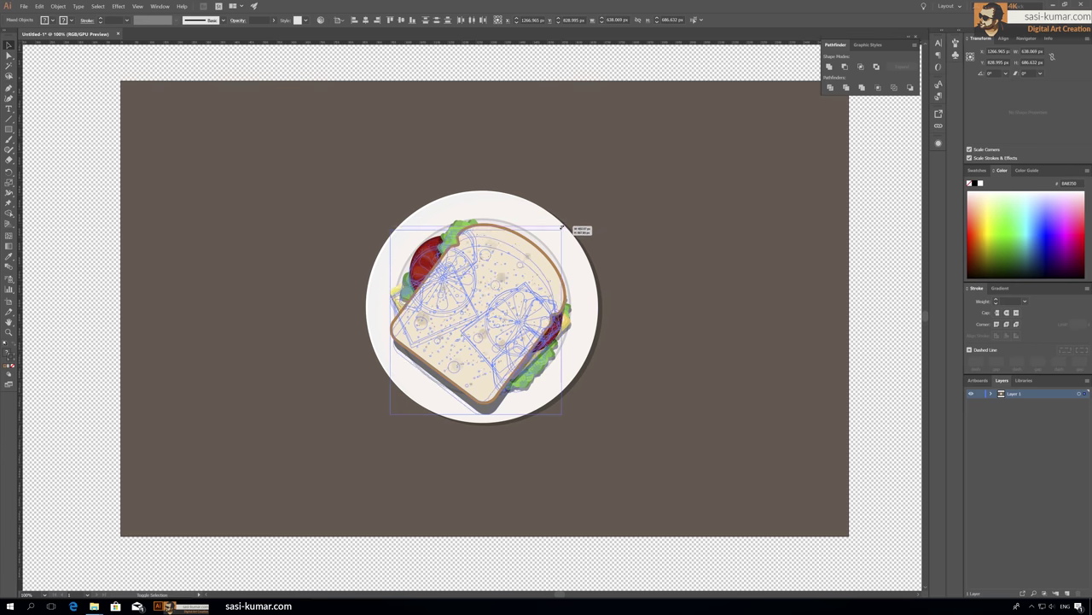
left_click_drag(564, 407, 573, 419)
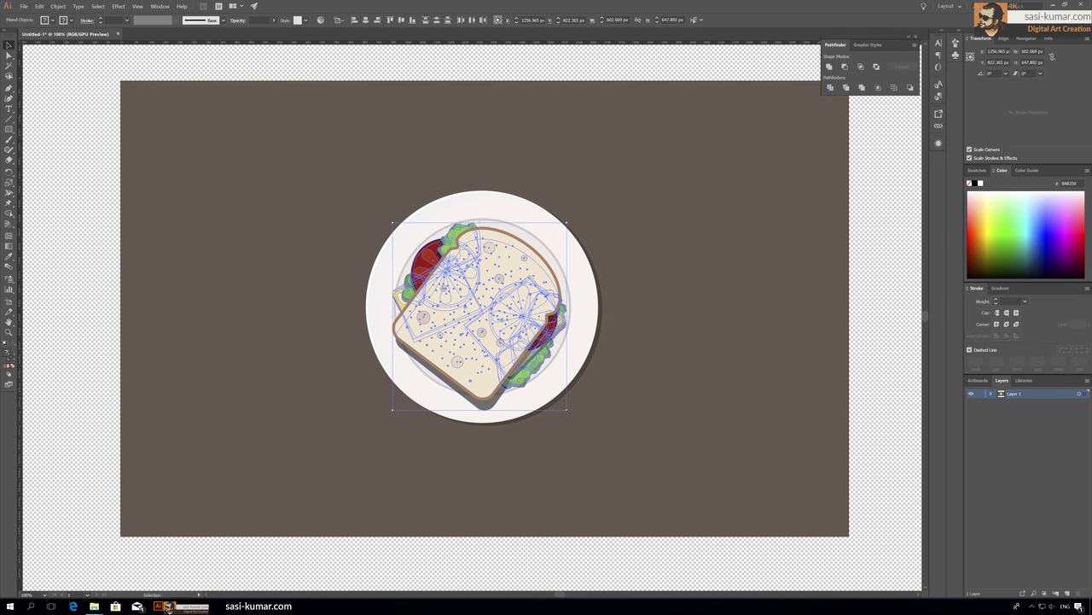
left_click_drag(461, 316, 459, 313)
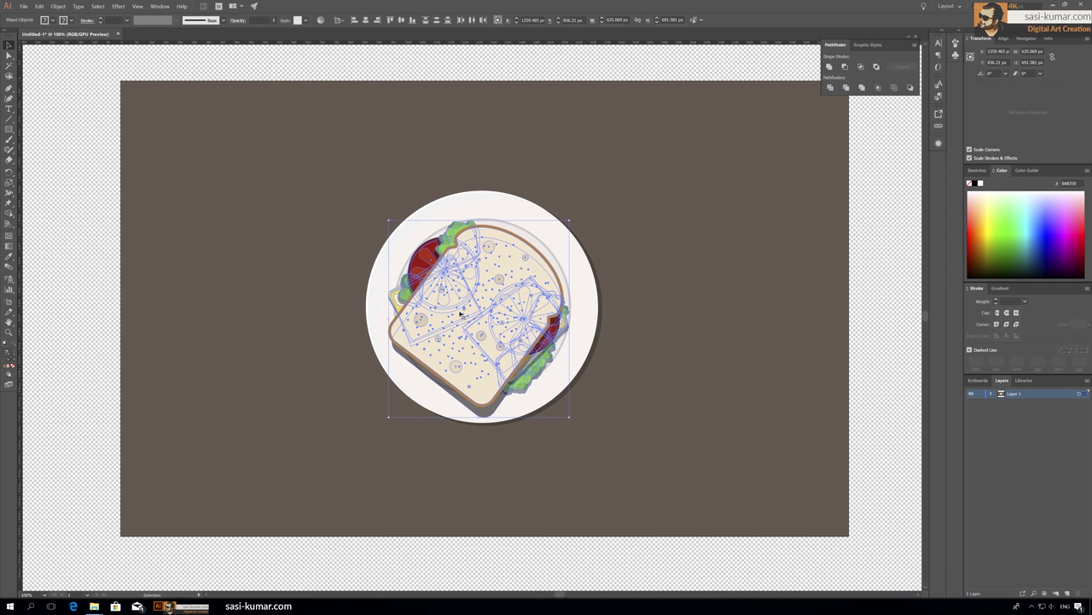
left_click(65, 190)
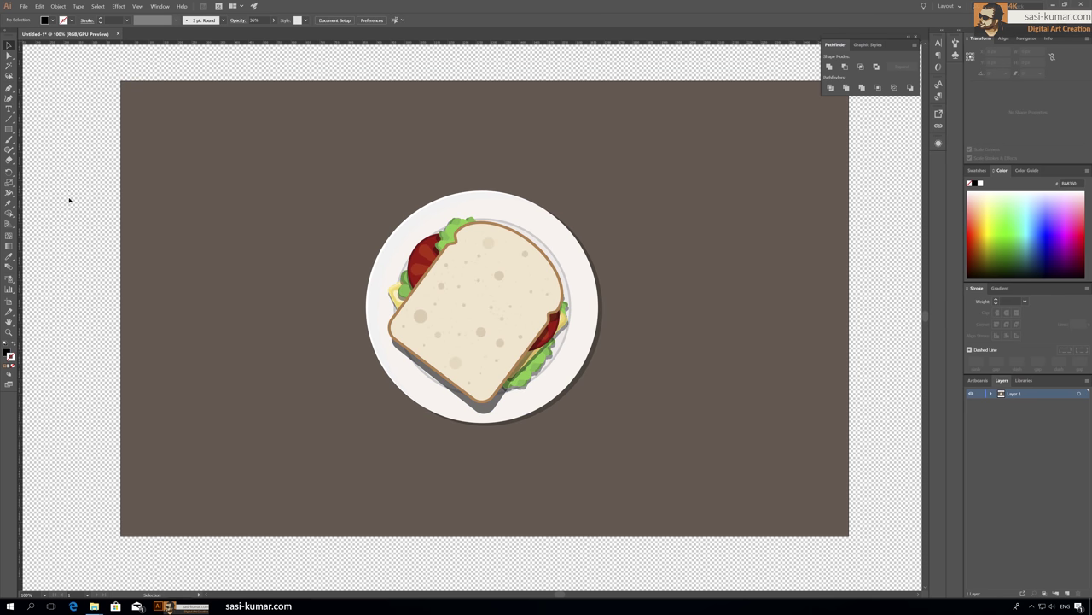
Set the sandwich shadow's opacity to 15%.
left_click(480, 412)
left_click(254, 20)
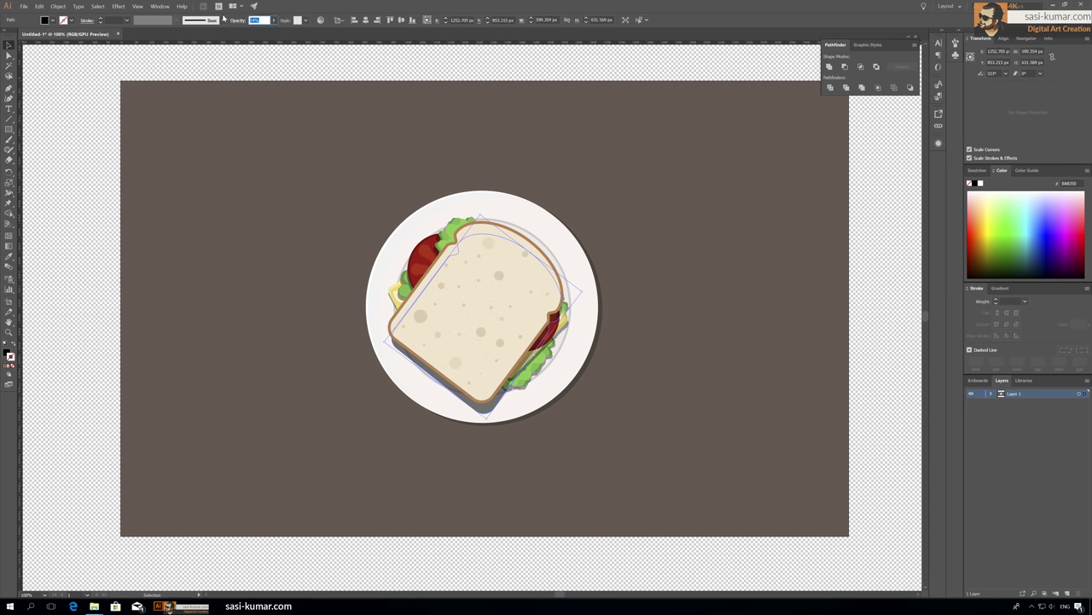
type("15")
key("Return")
Delete the stray polygon sitting on the bread.
left_click(125, 89)
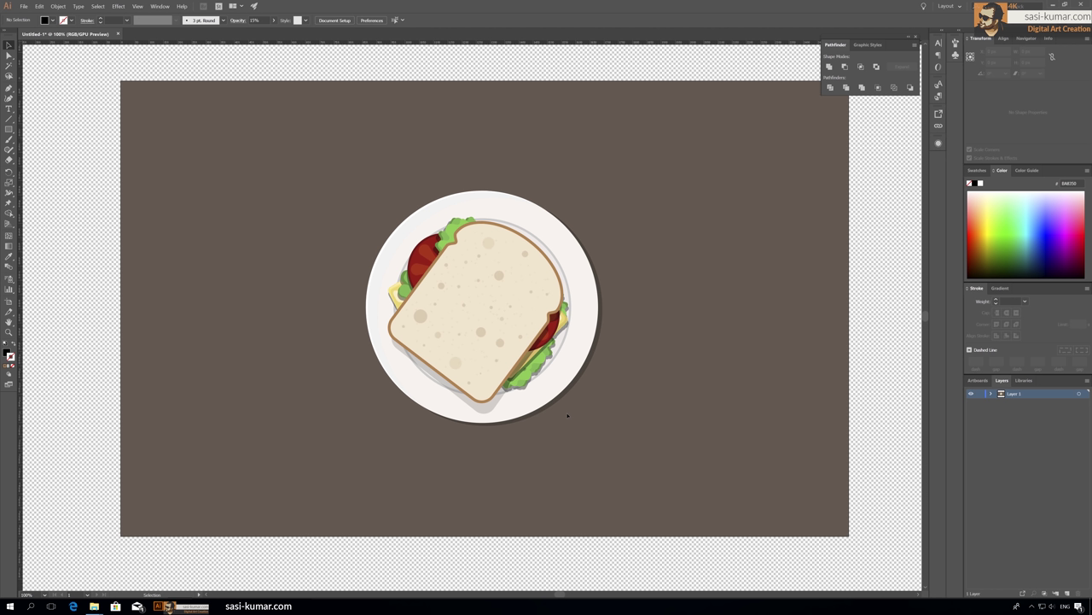
left_click(405, 301)
type("20")
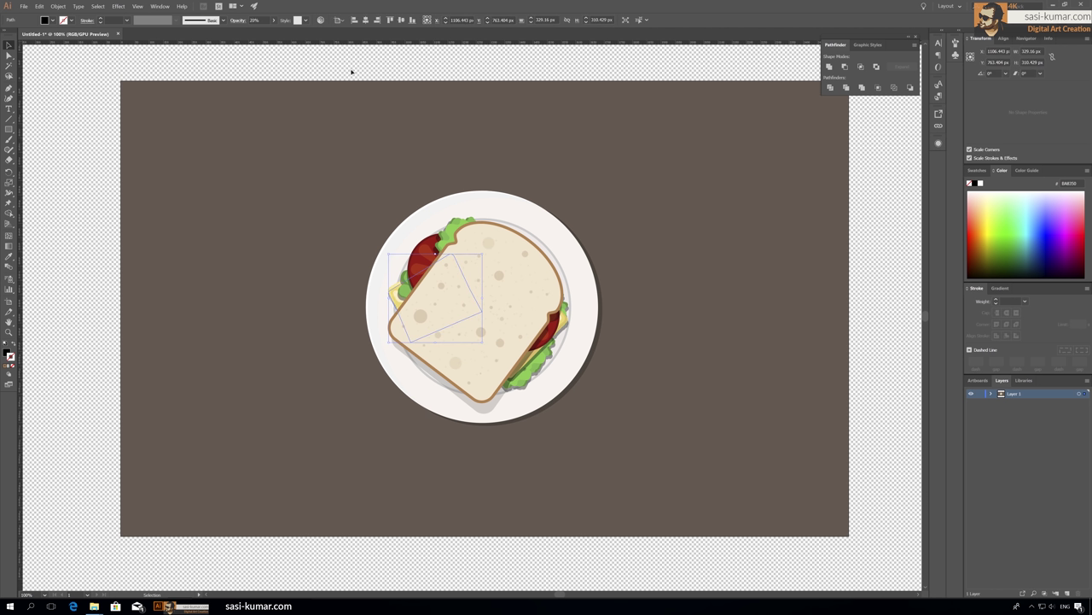
key("Delete")
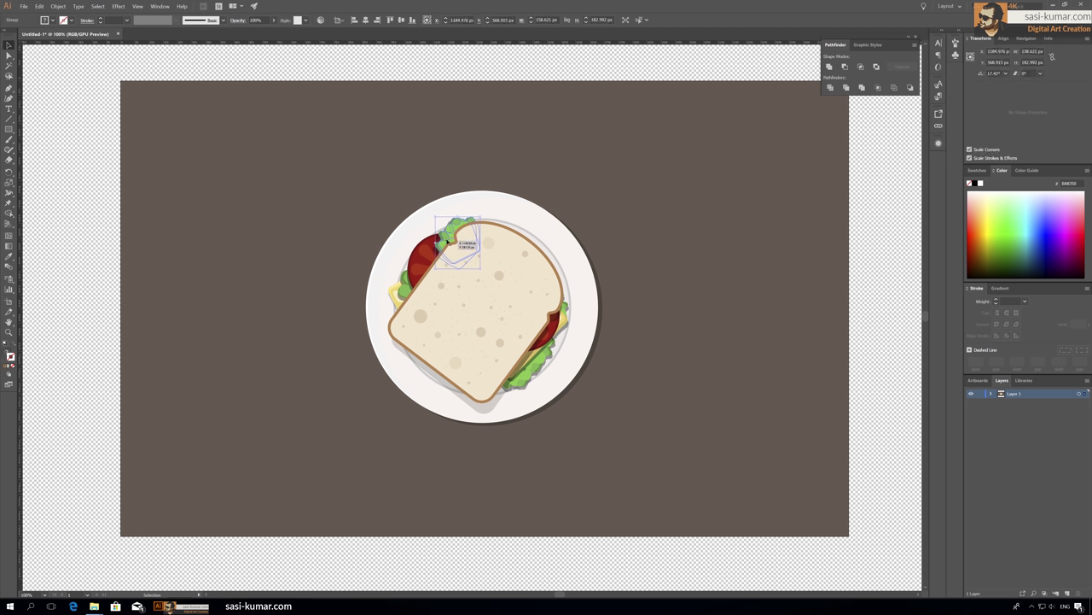
Send the round tomato slice backward so it sits behind the bread.
left_click(452, 245)
left_click(448, 247, "shift")
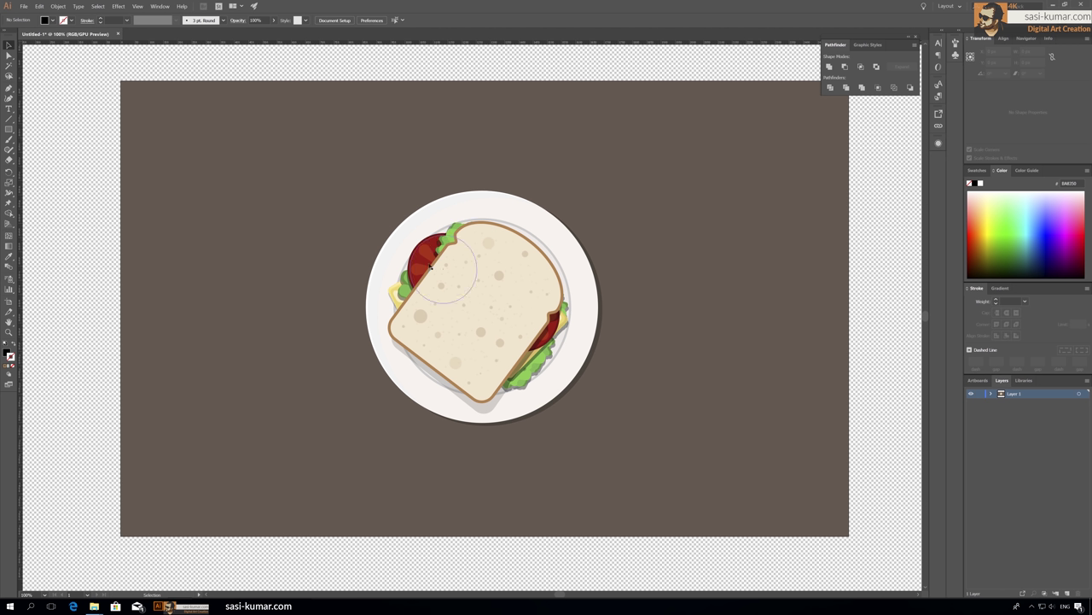
left_click(414, 273)
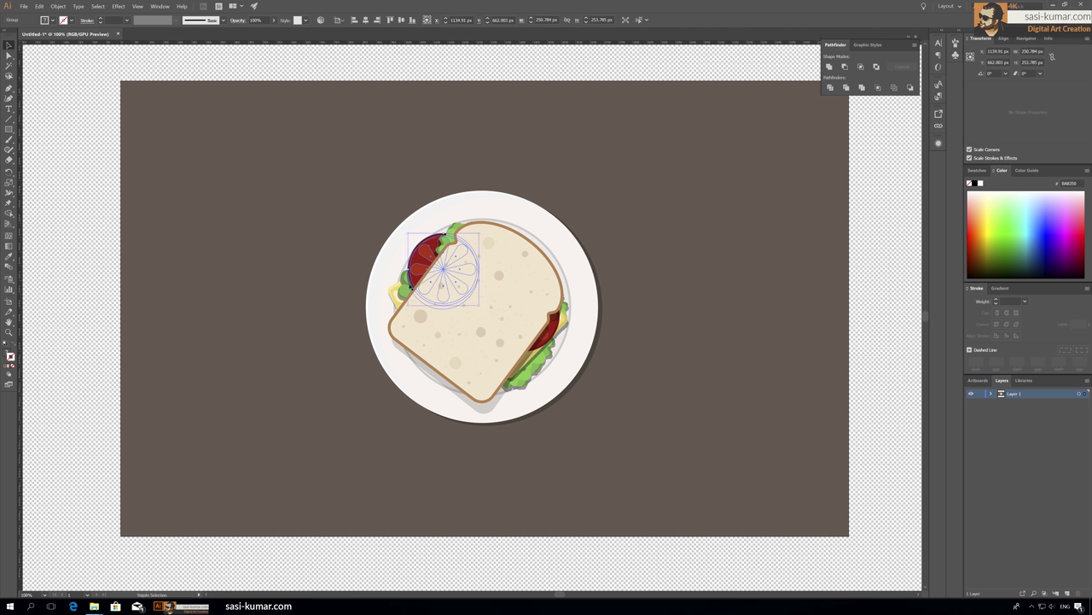
key("ctrl+[")
left_click(335, 218)
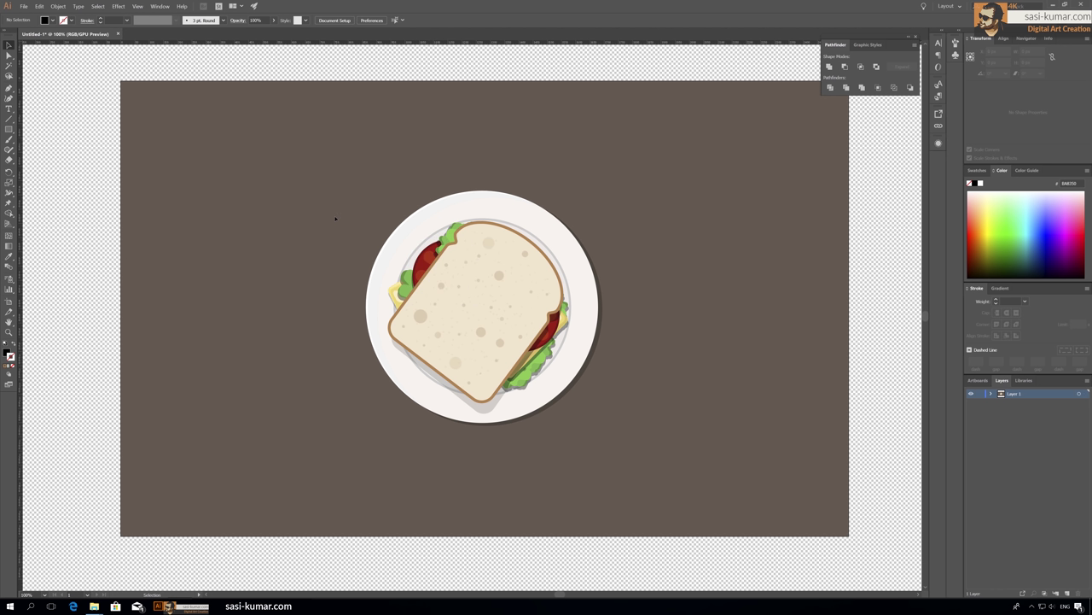
left_click(424, 259)
left_click(264, 228)
Place the yellow 'Thank you For Watching' text below the plate, then zoom back in.
key("ctrl+minus")
key("ctrl+minus")
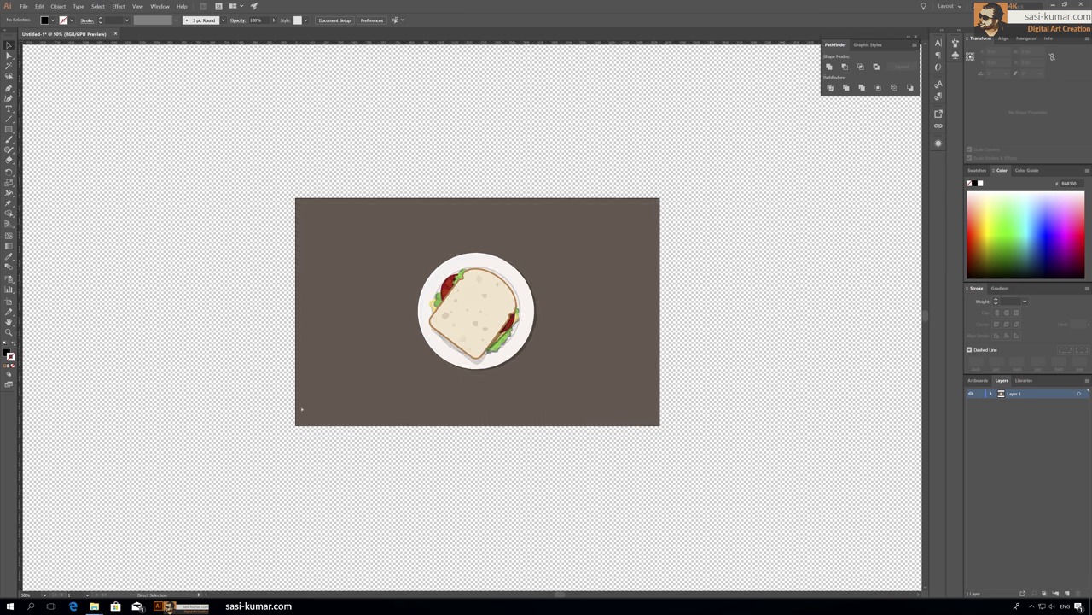
key("ctrl+plus")
scroll(290, 410, "up", 2)
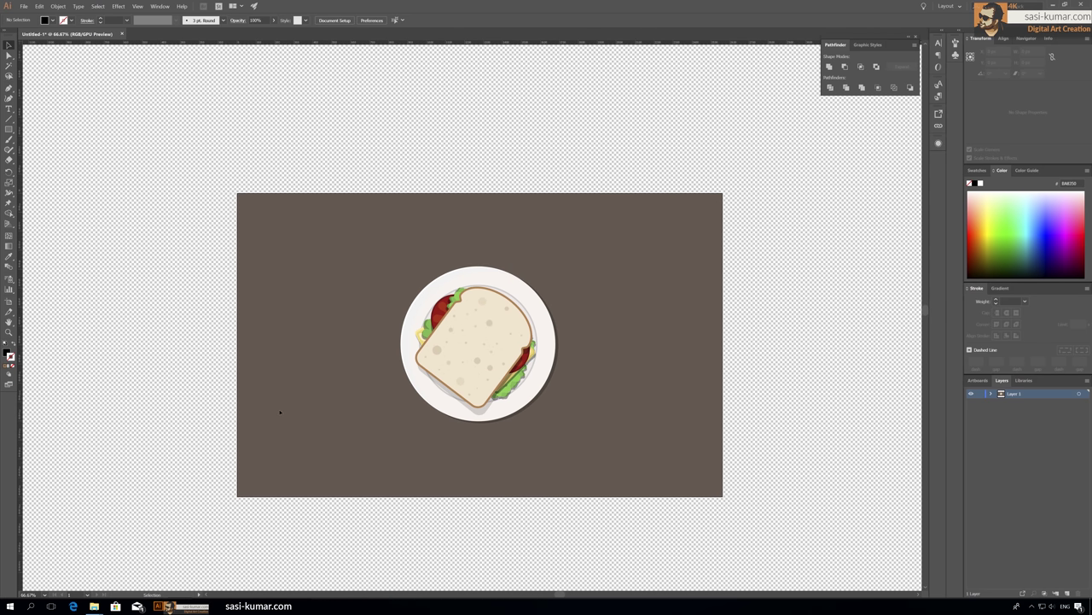
key("t")
left_click(407, 455)
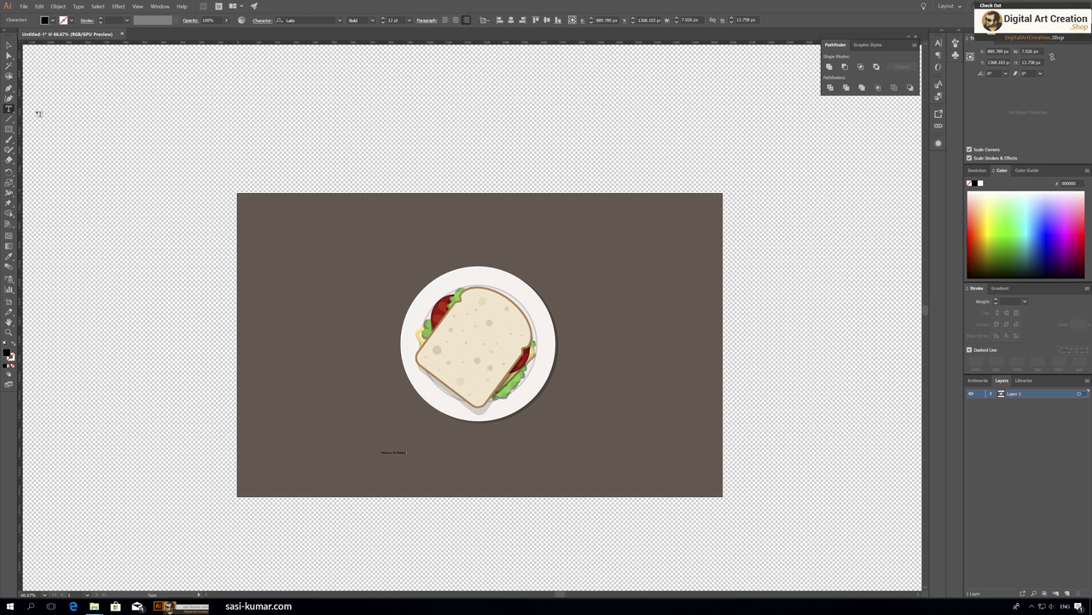
left_click(8, 44)
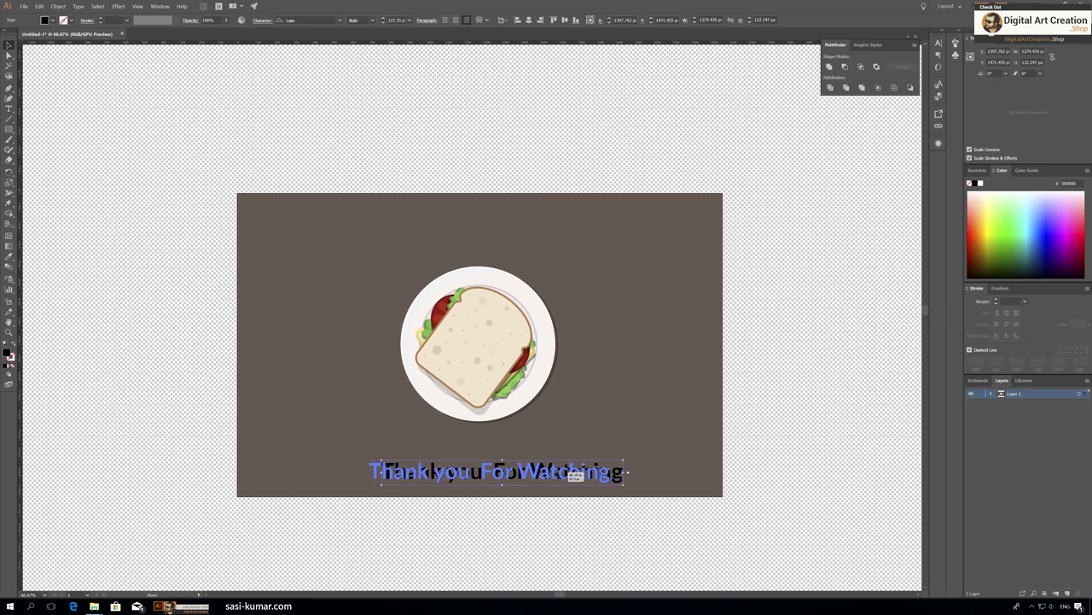
left_click(307, 108)
key("ctrl+shift+d")
key("ctrl+equal")
key("ctrl+equal")
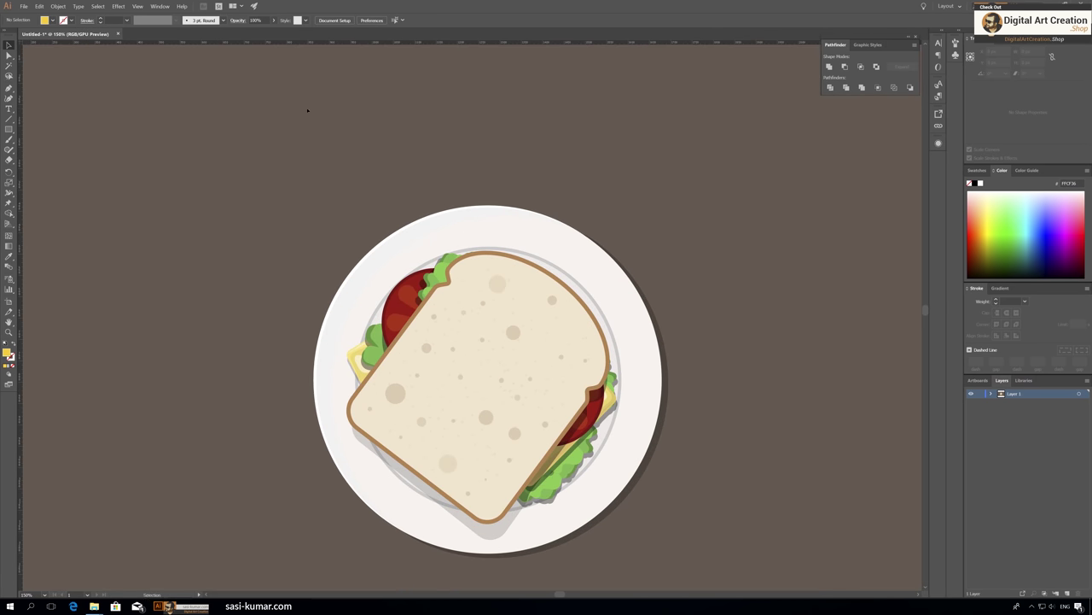
scroll(276, 88, "down", 3)
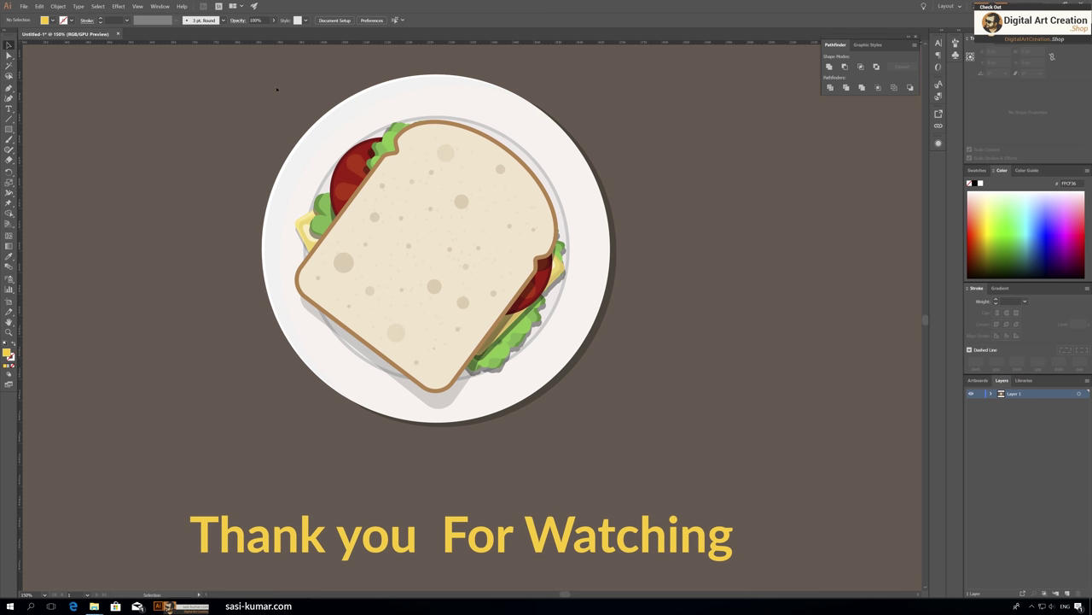